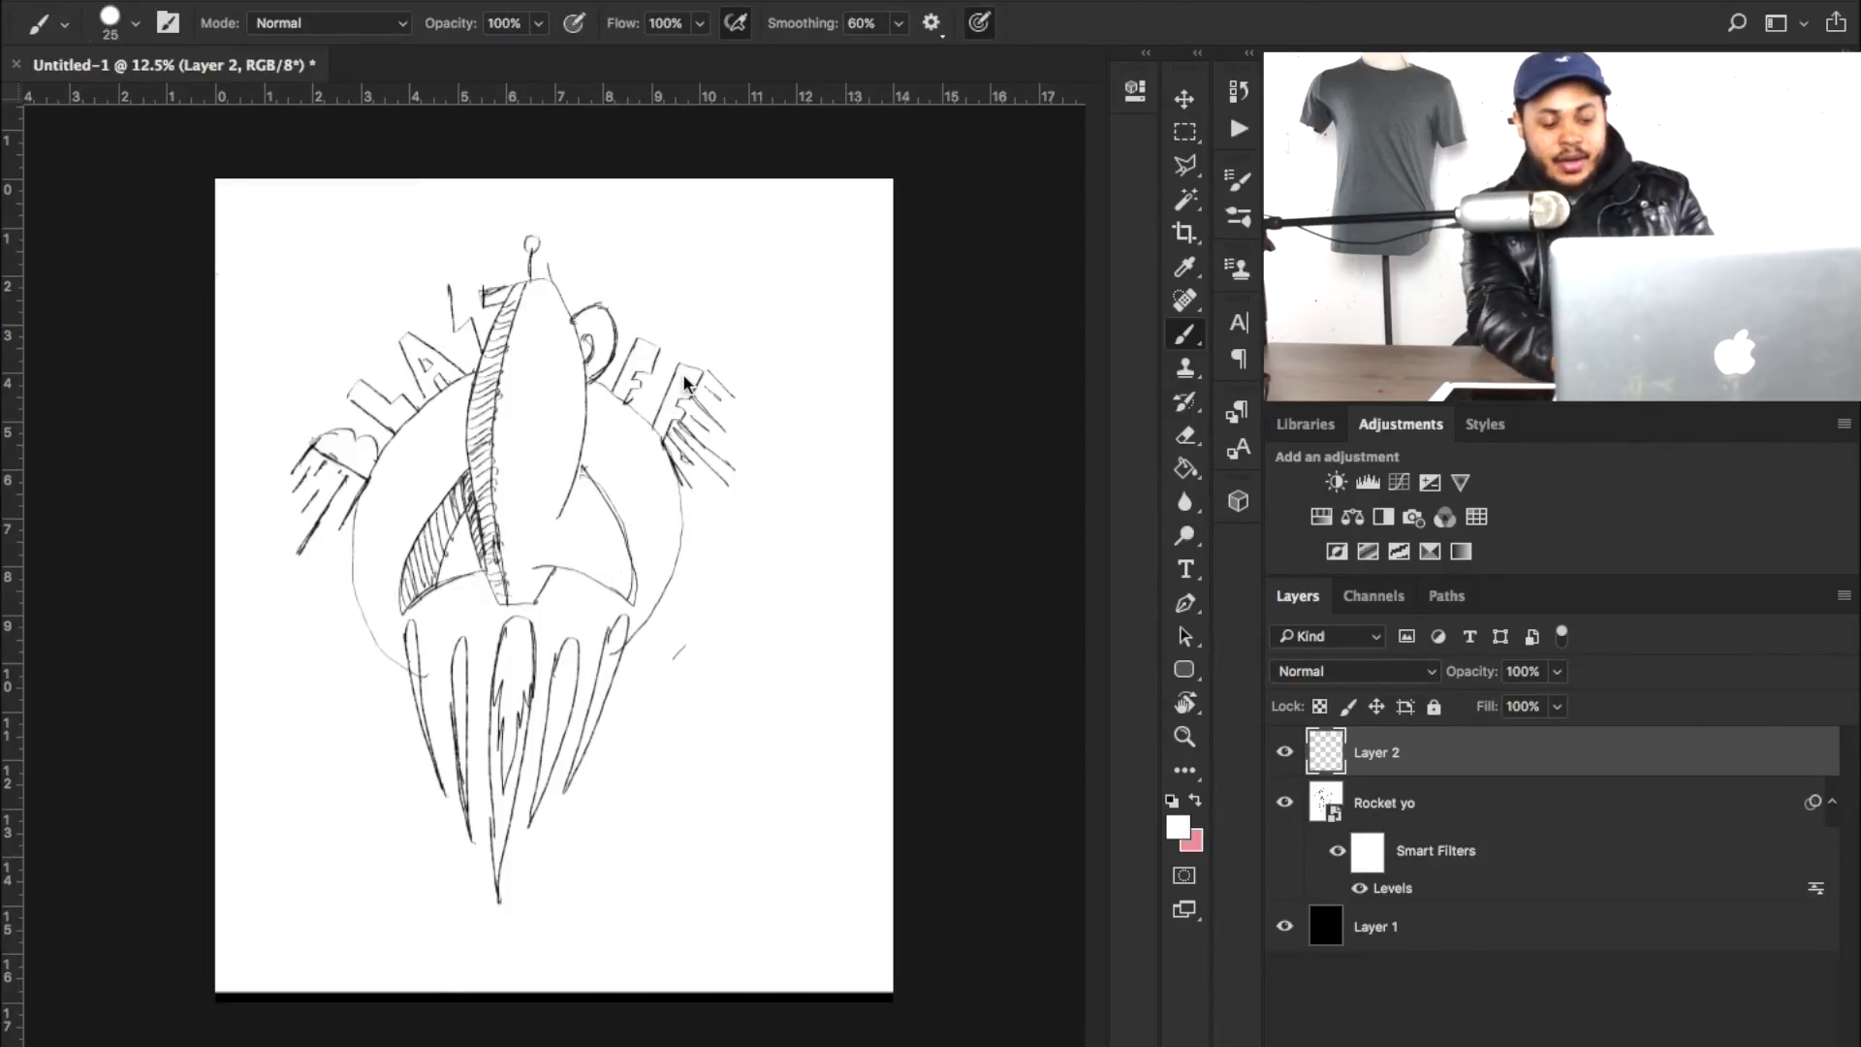
Show the grid and draw an unfilled 2100 × 2100 px circle with a black stroke over the sketched circle using the Ellipse tool
click(1185, 669)
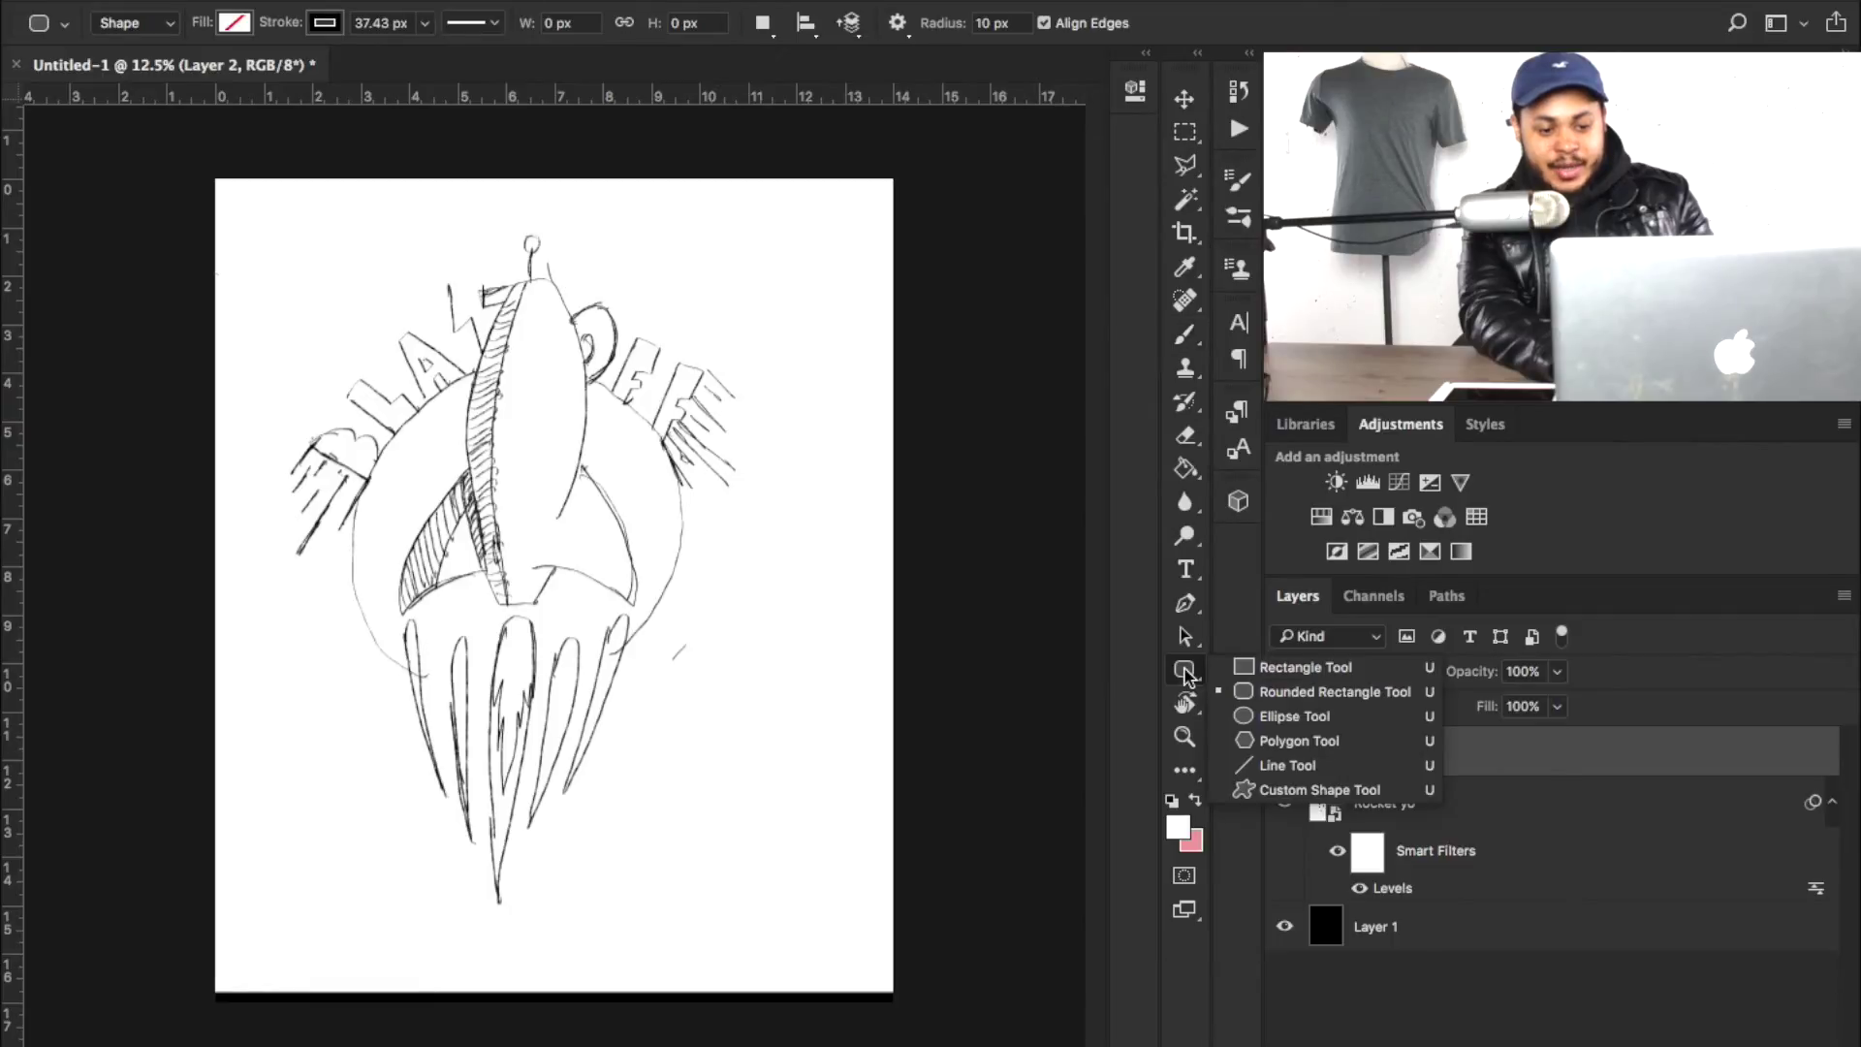
click(1261, 715)
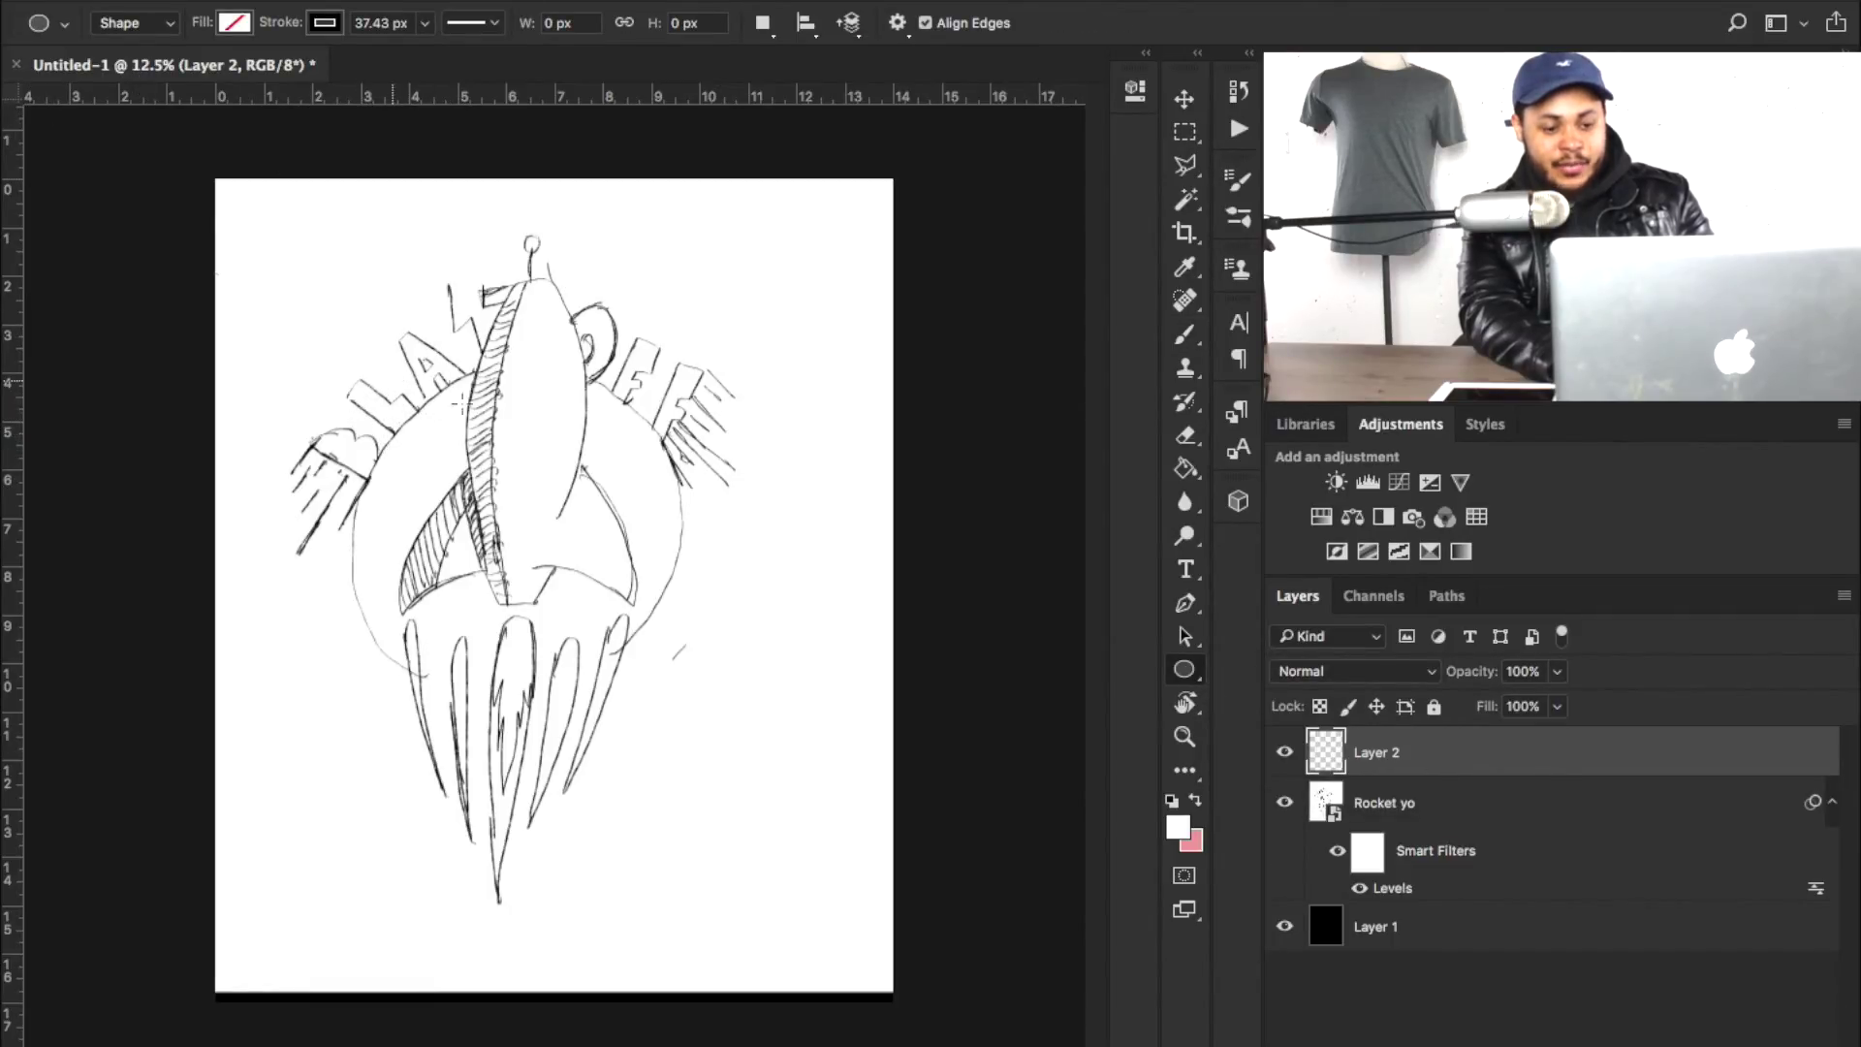
key(ctrl+apostrophe)
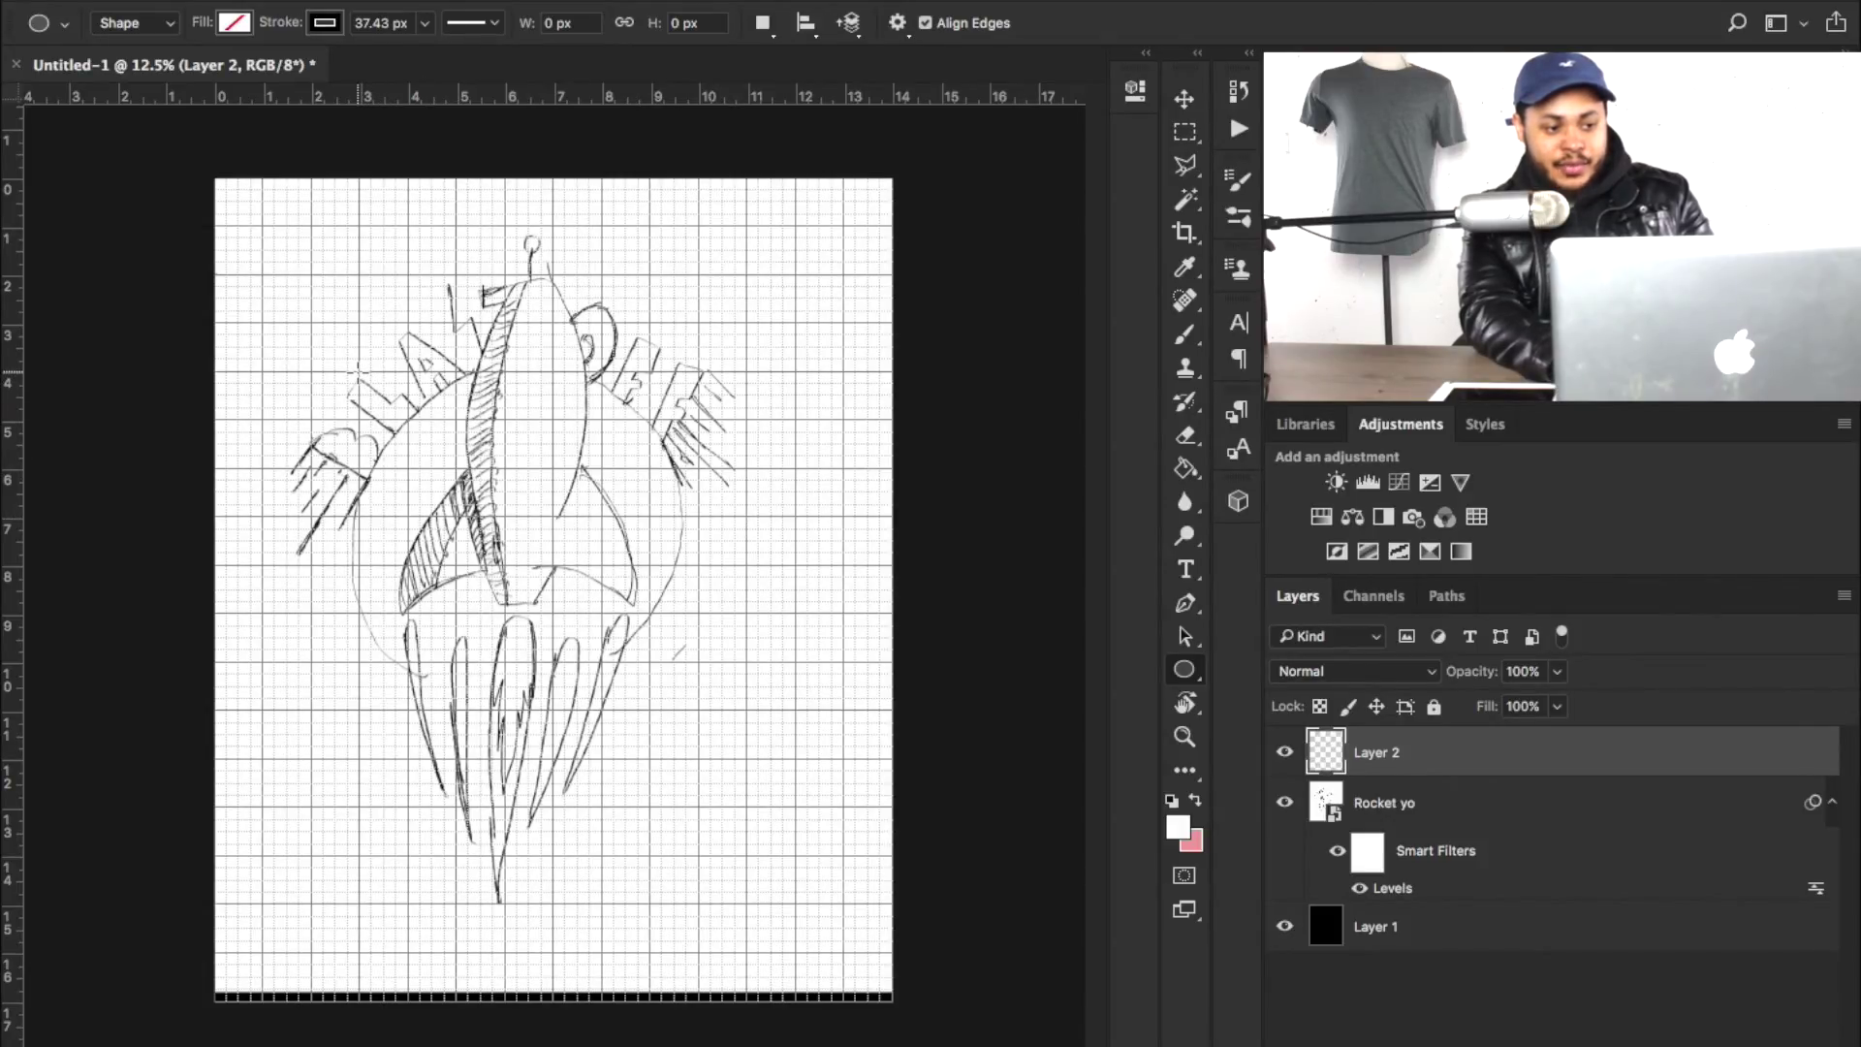
mouse_move(358, 372)
mouse_down()
mouse_move(601, 441)
mouse_move(700, 712)
mouse_up()
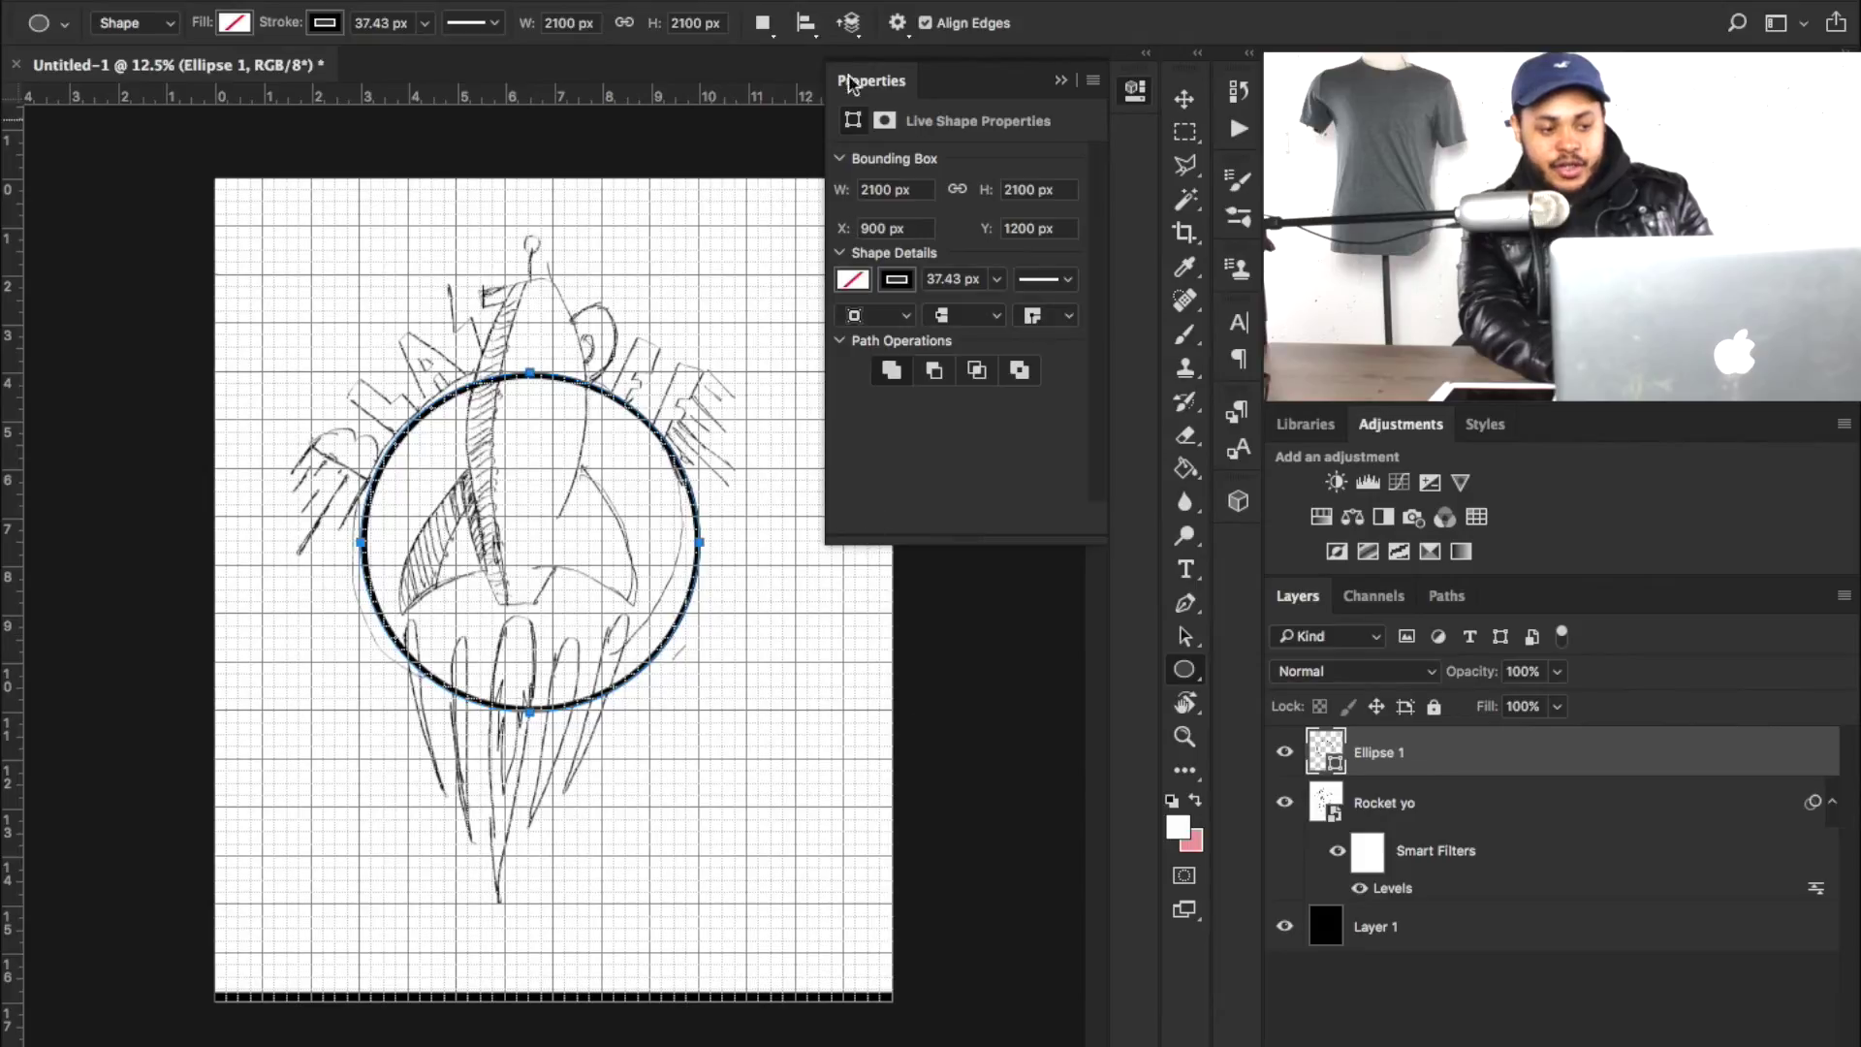
Add a new empty layer above the circle outline
click(1184, 98)
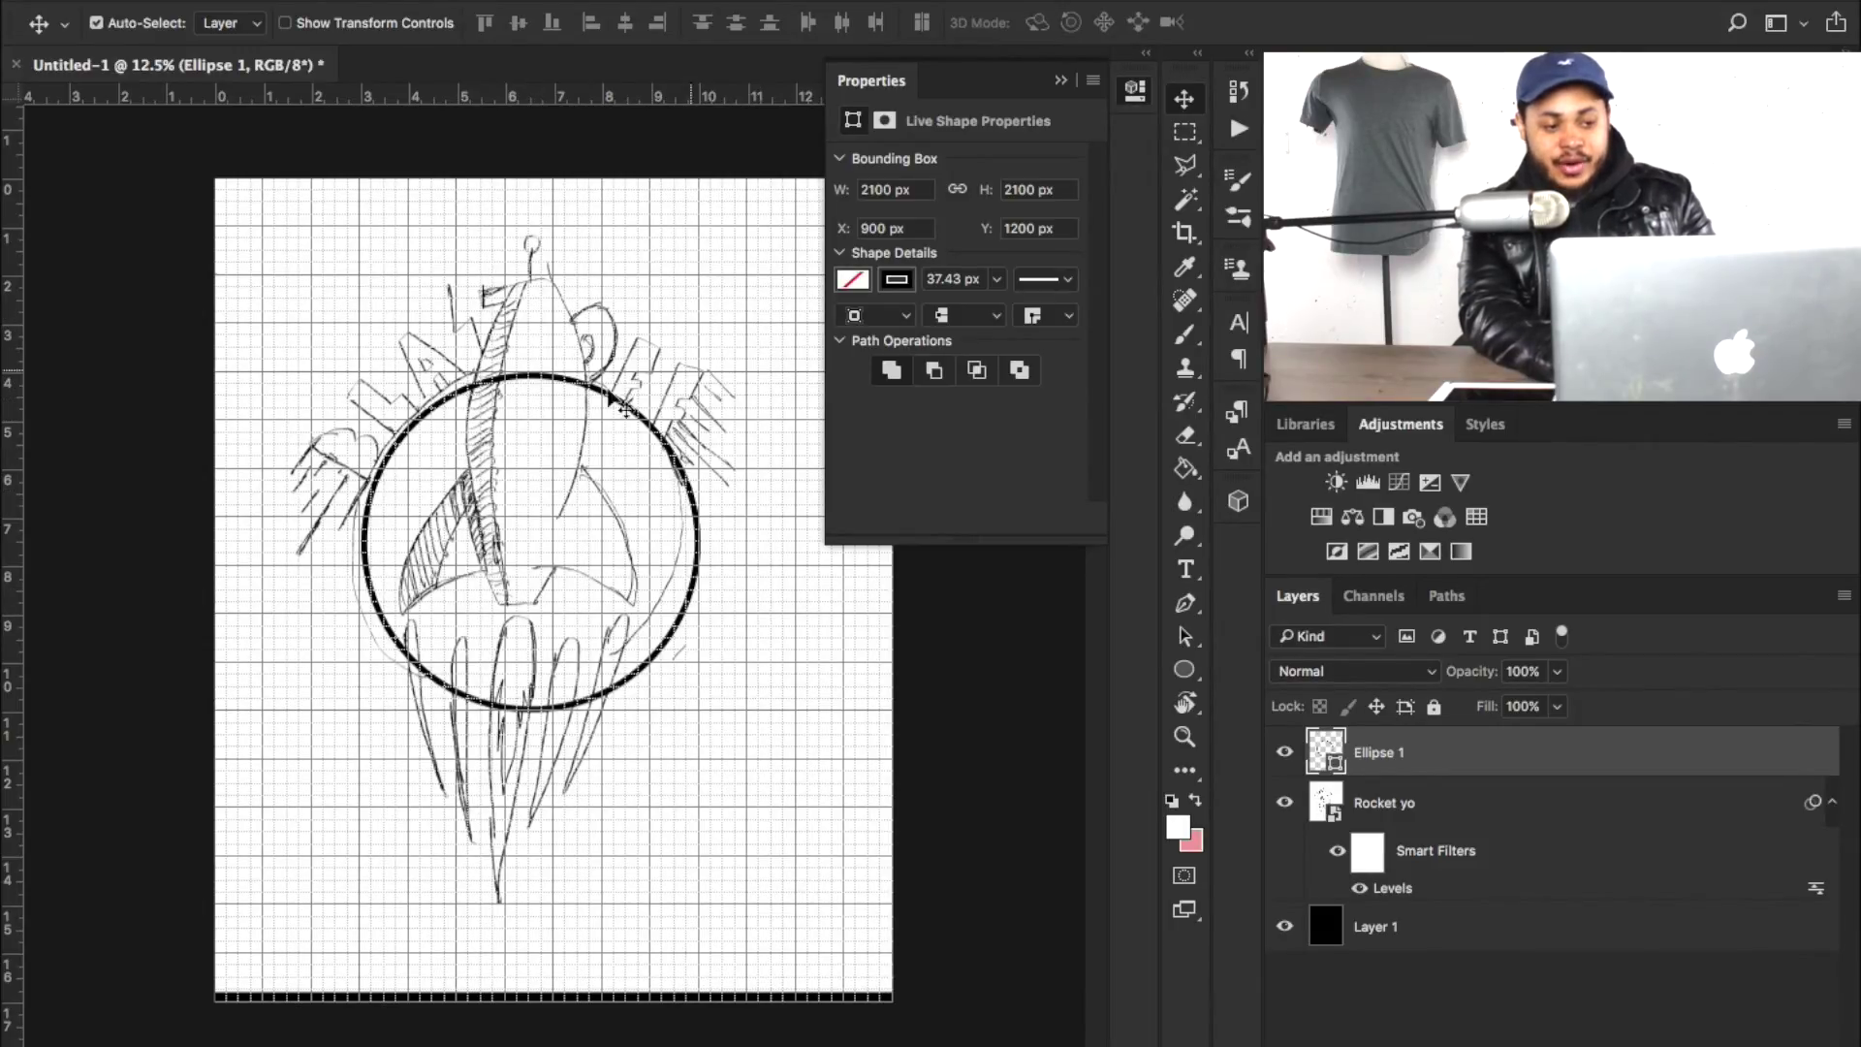
key(super+plus)
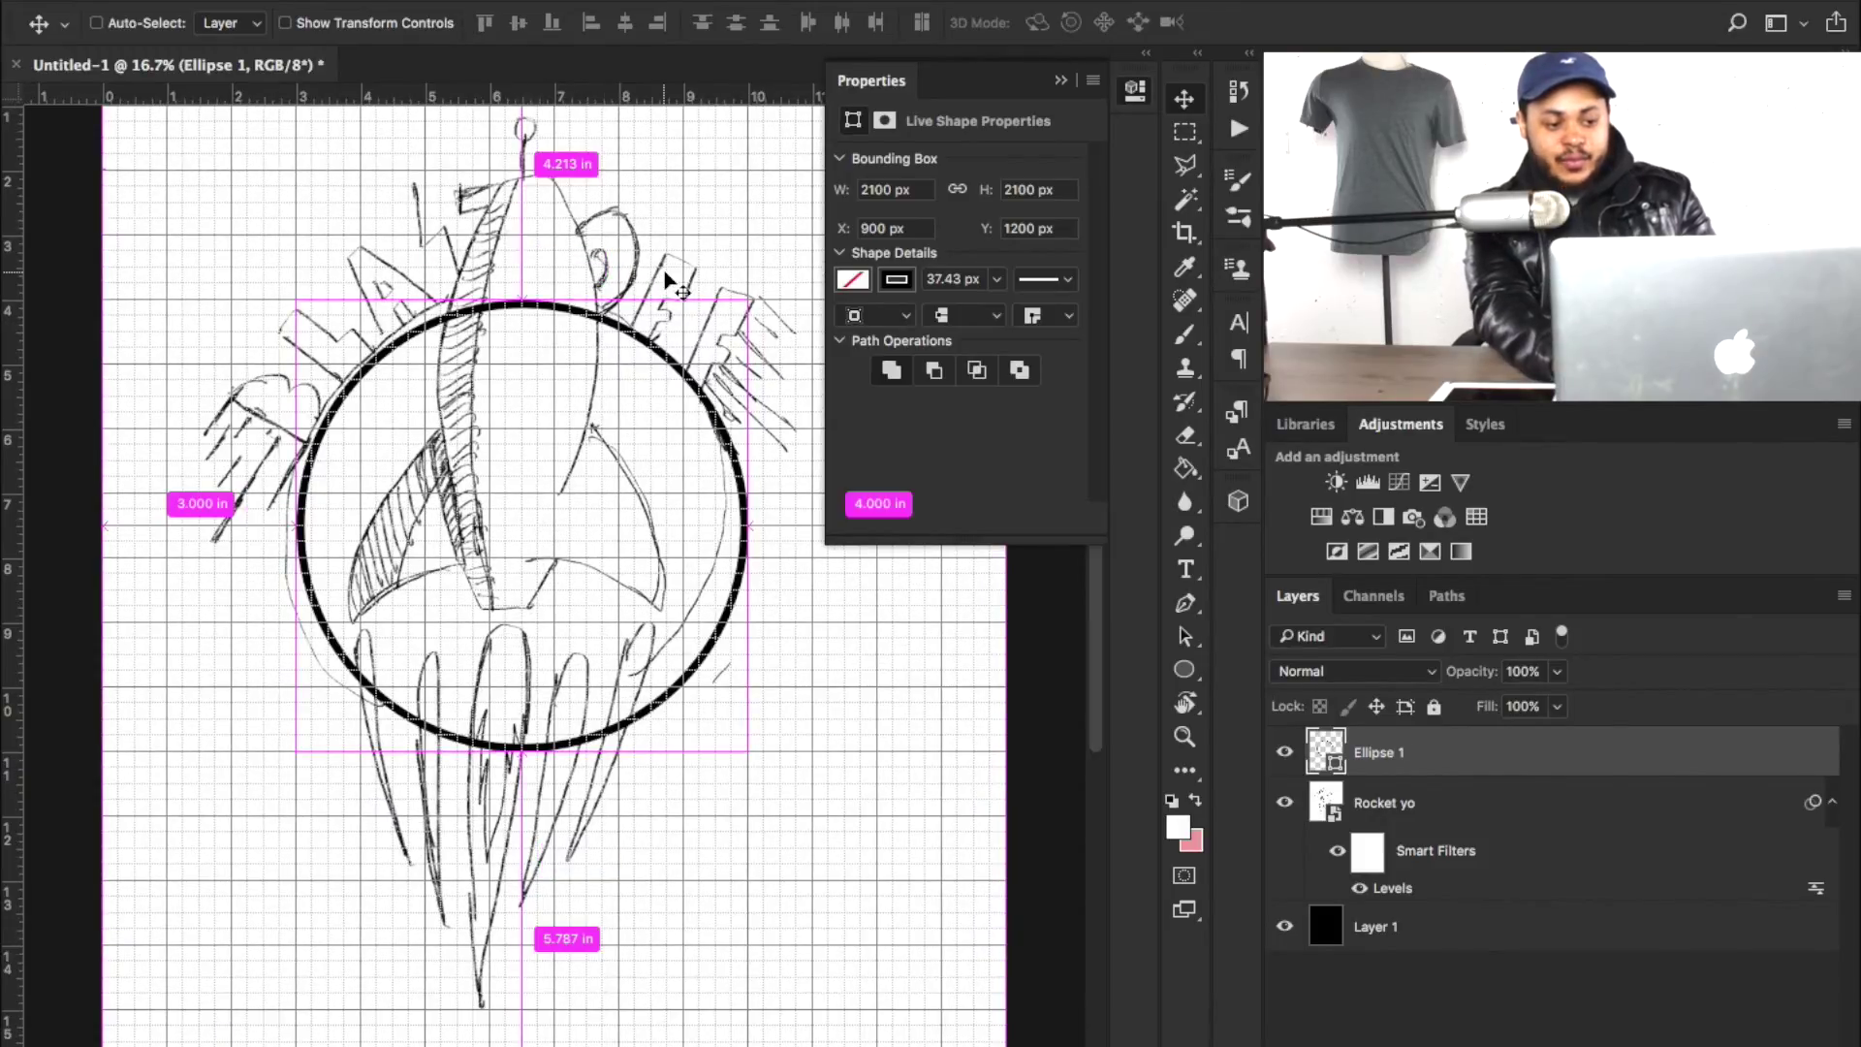
key(super+plus)
scroll(378, 310, up, 3)
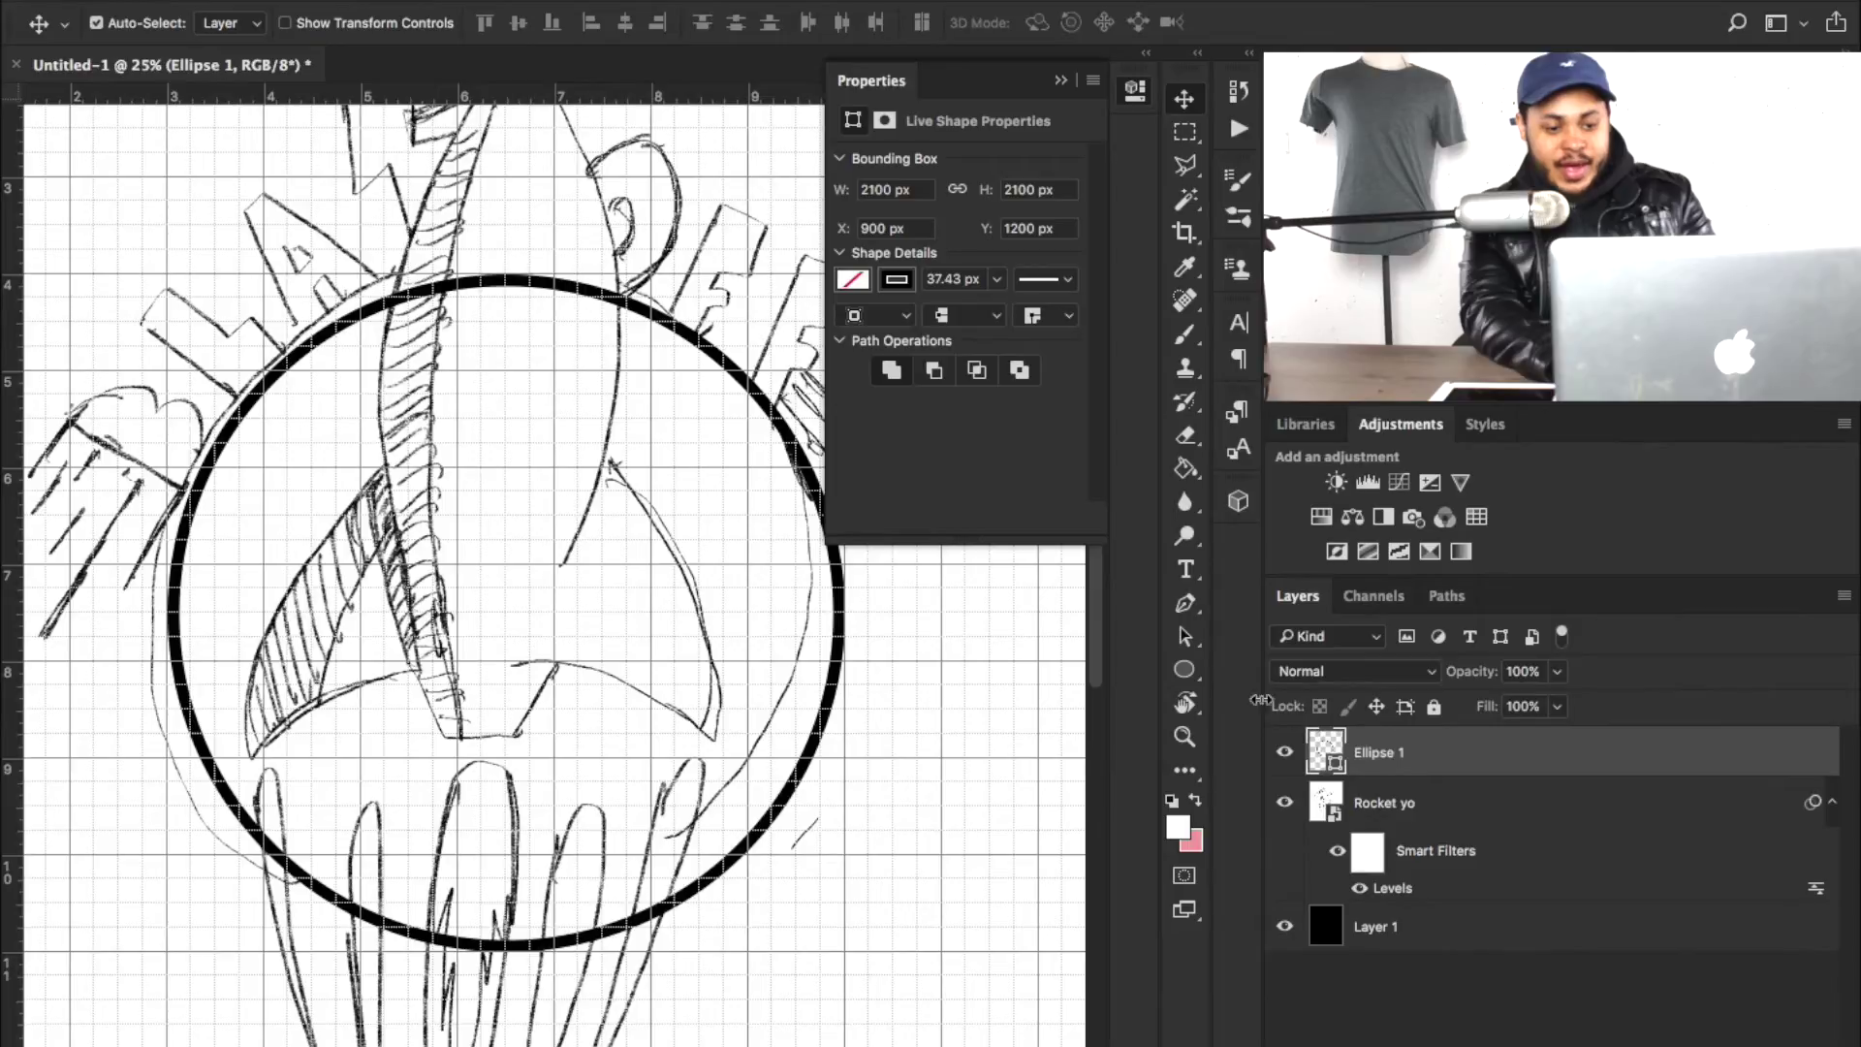
click(1745, 1045)
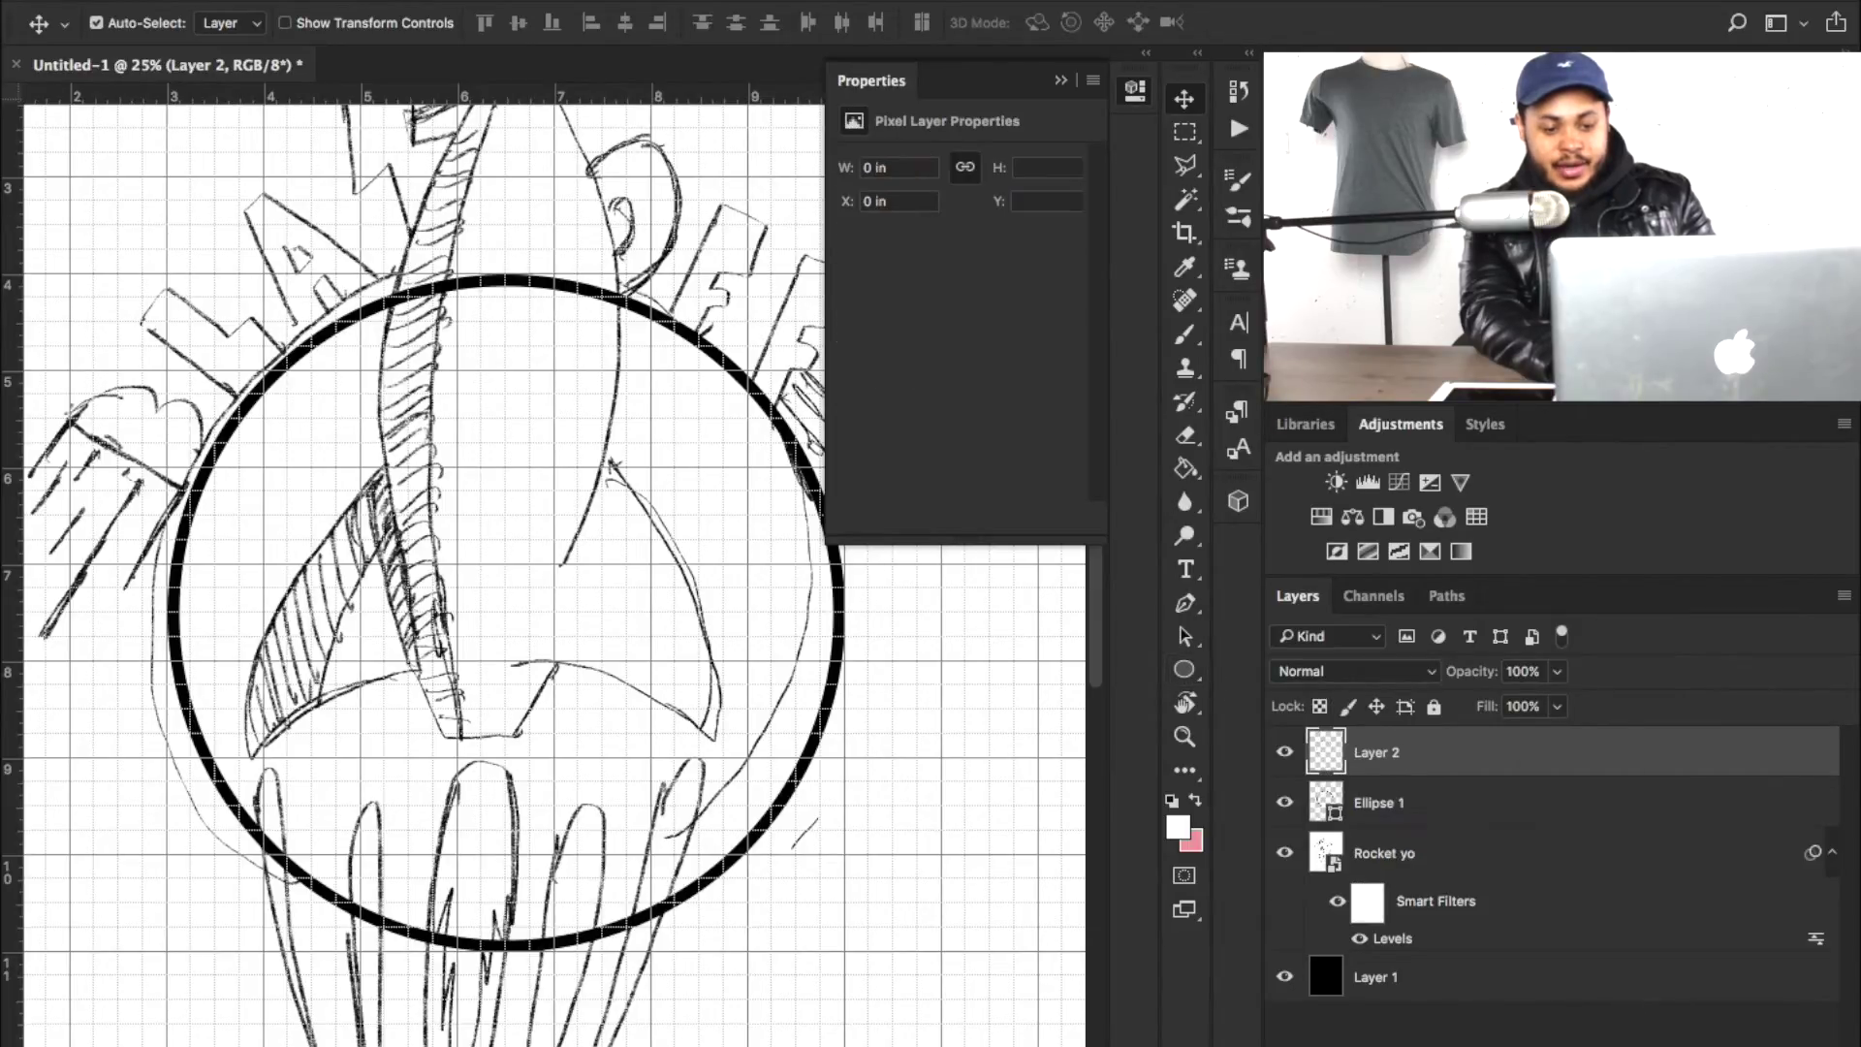
Set the Ellipse tool to Path mode and draw a 2100 × 2100 px circular path over the circle outline
click(1183, 662)
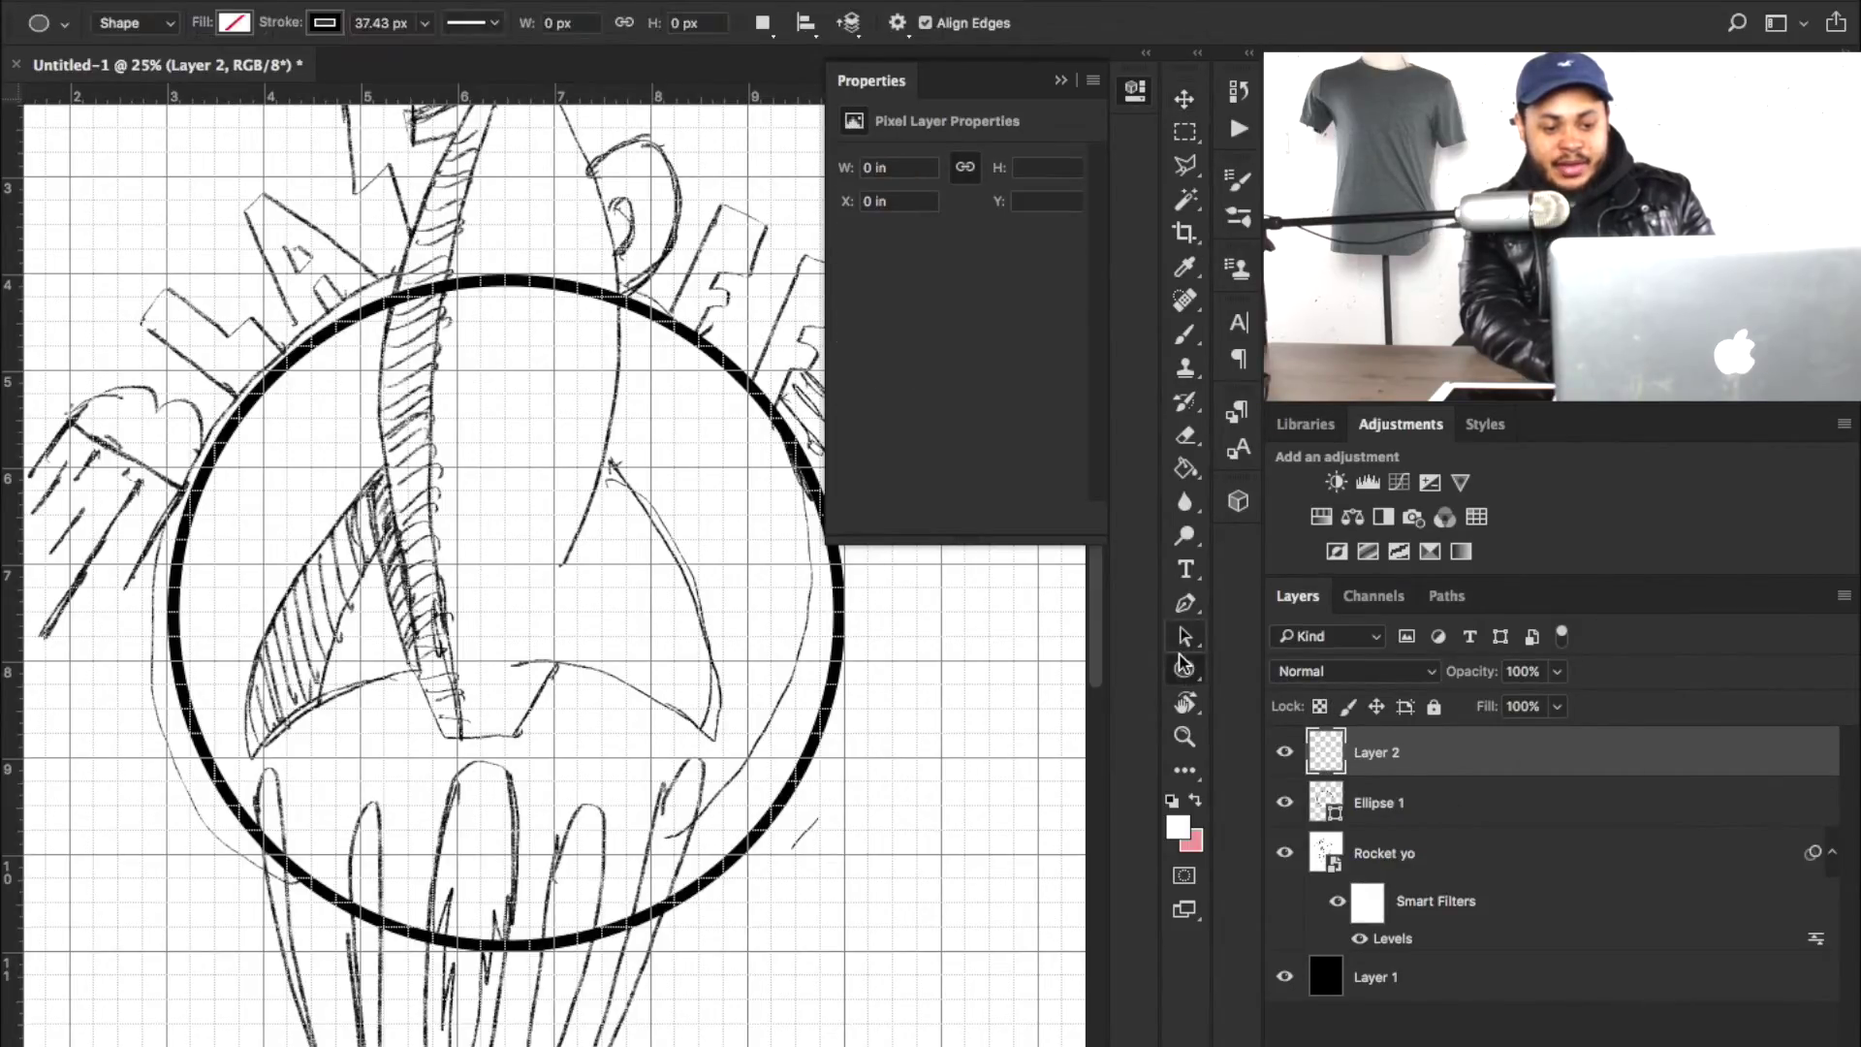
click(177, 25)
click(174, 27)
click(152, 29)
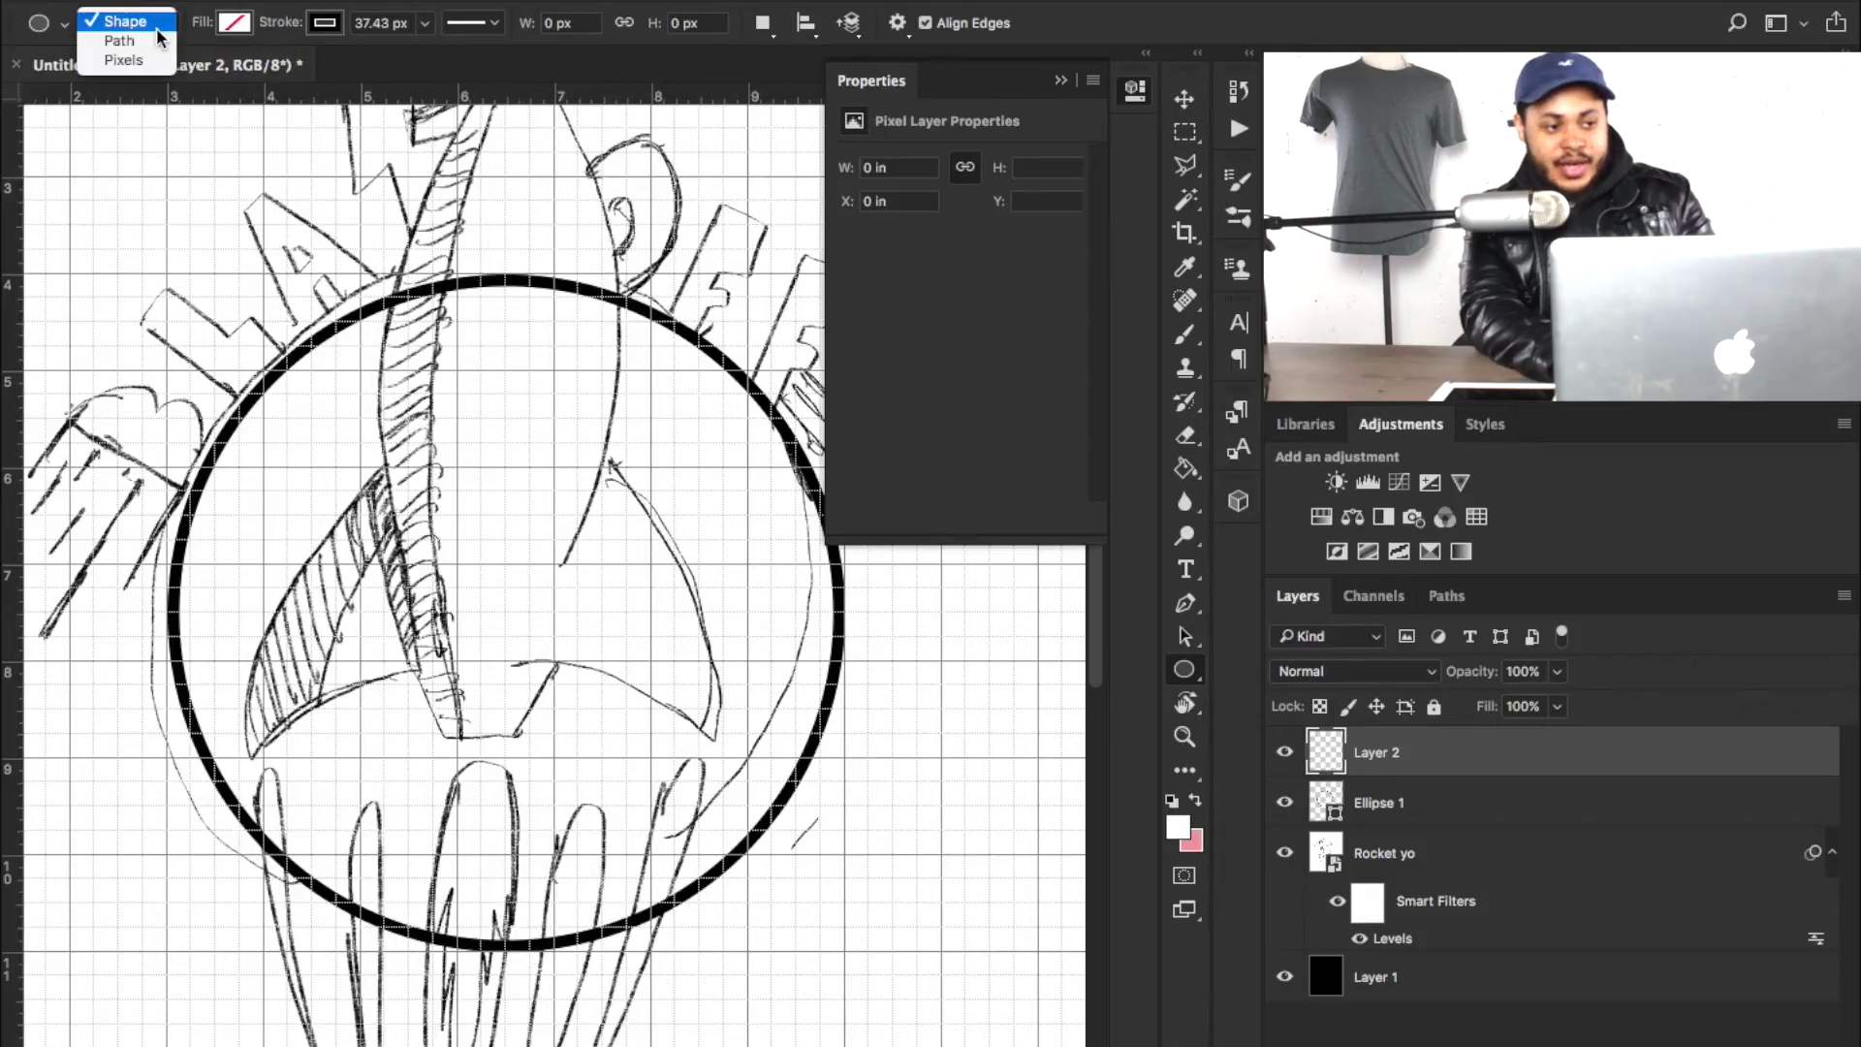
click(135, 42)
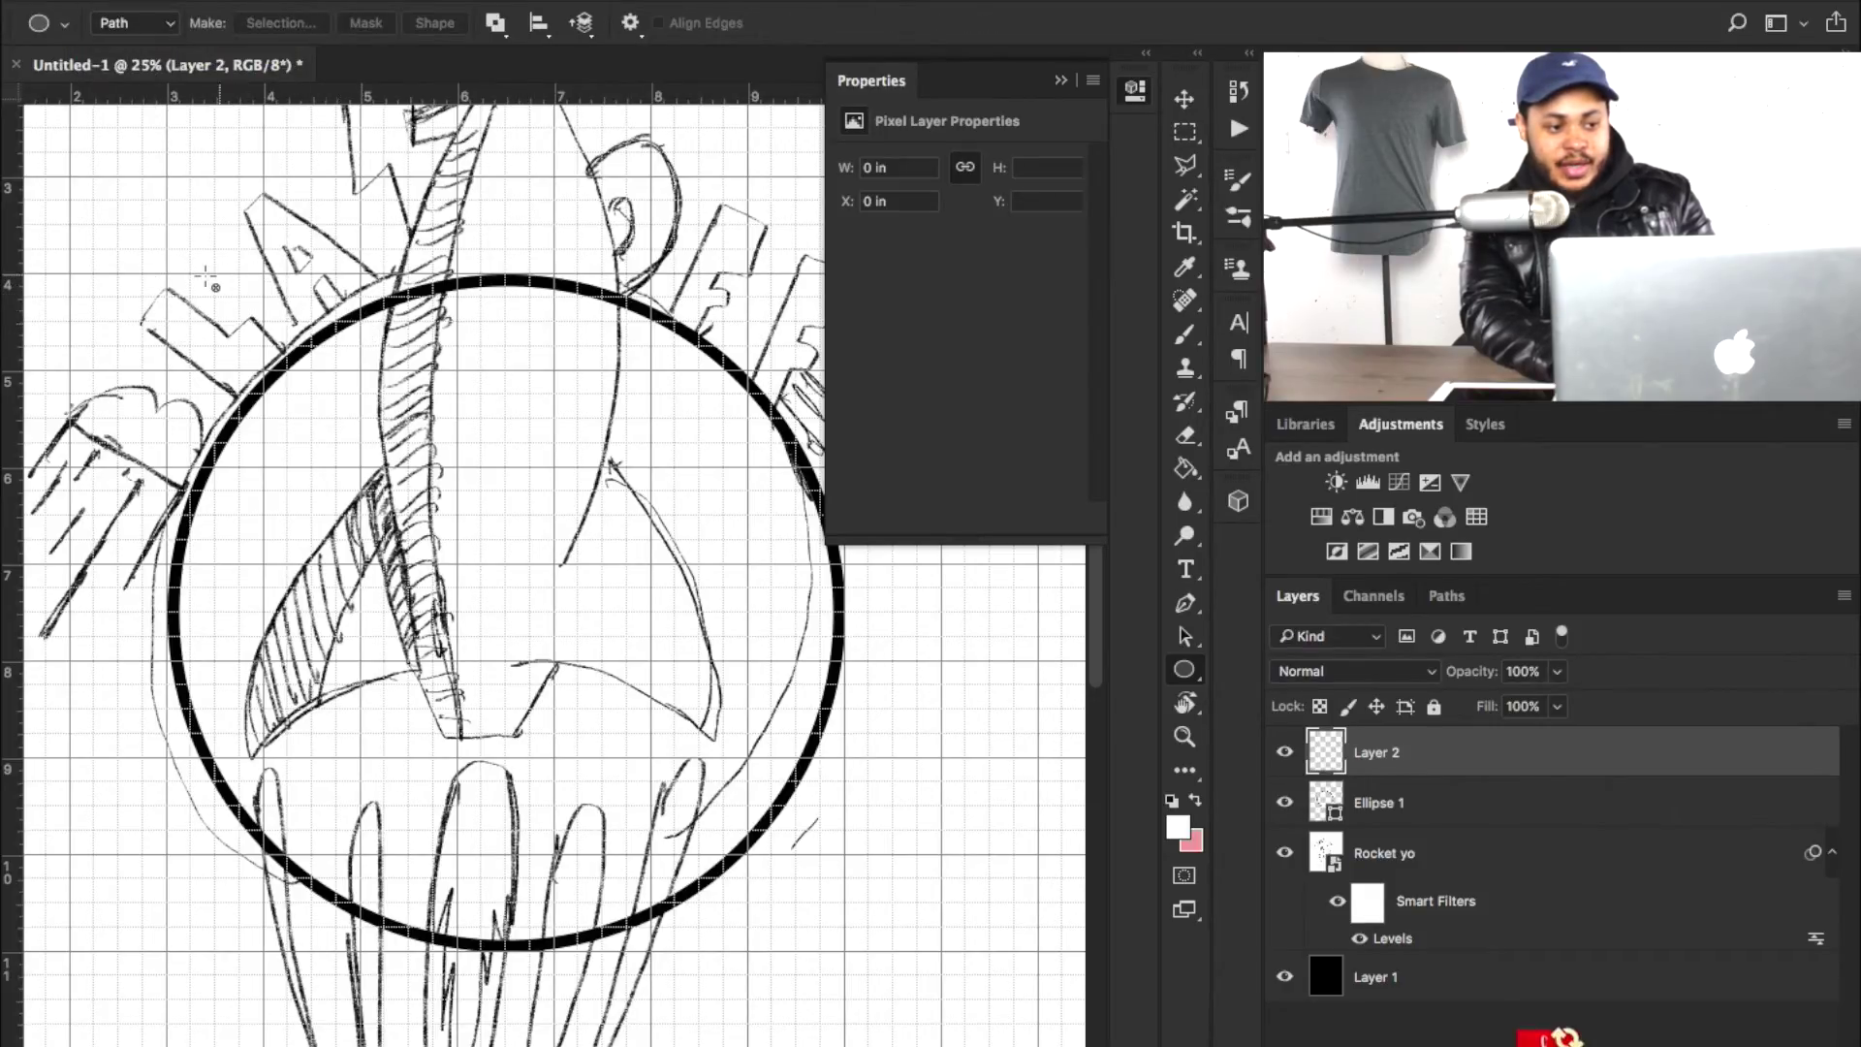
drag(177, 285, 843, 948)
Place the text BLAST OFF along the circular path in Futura Bold and set its size to 144 pt
key(super+minus)
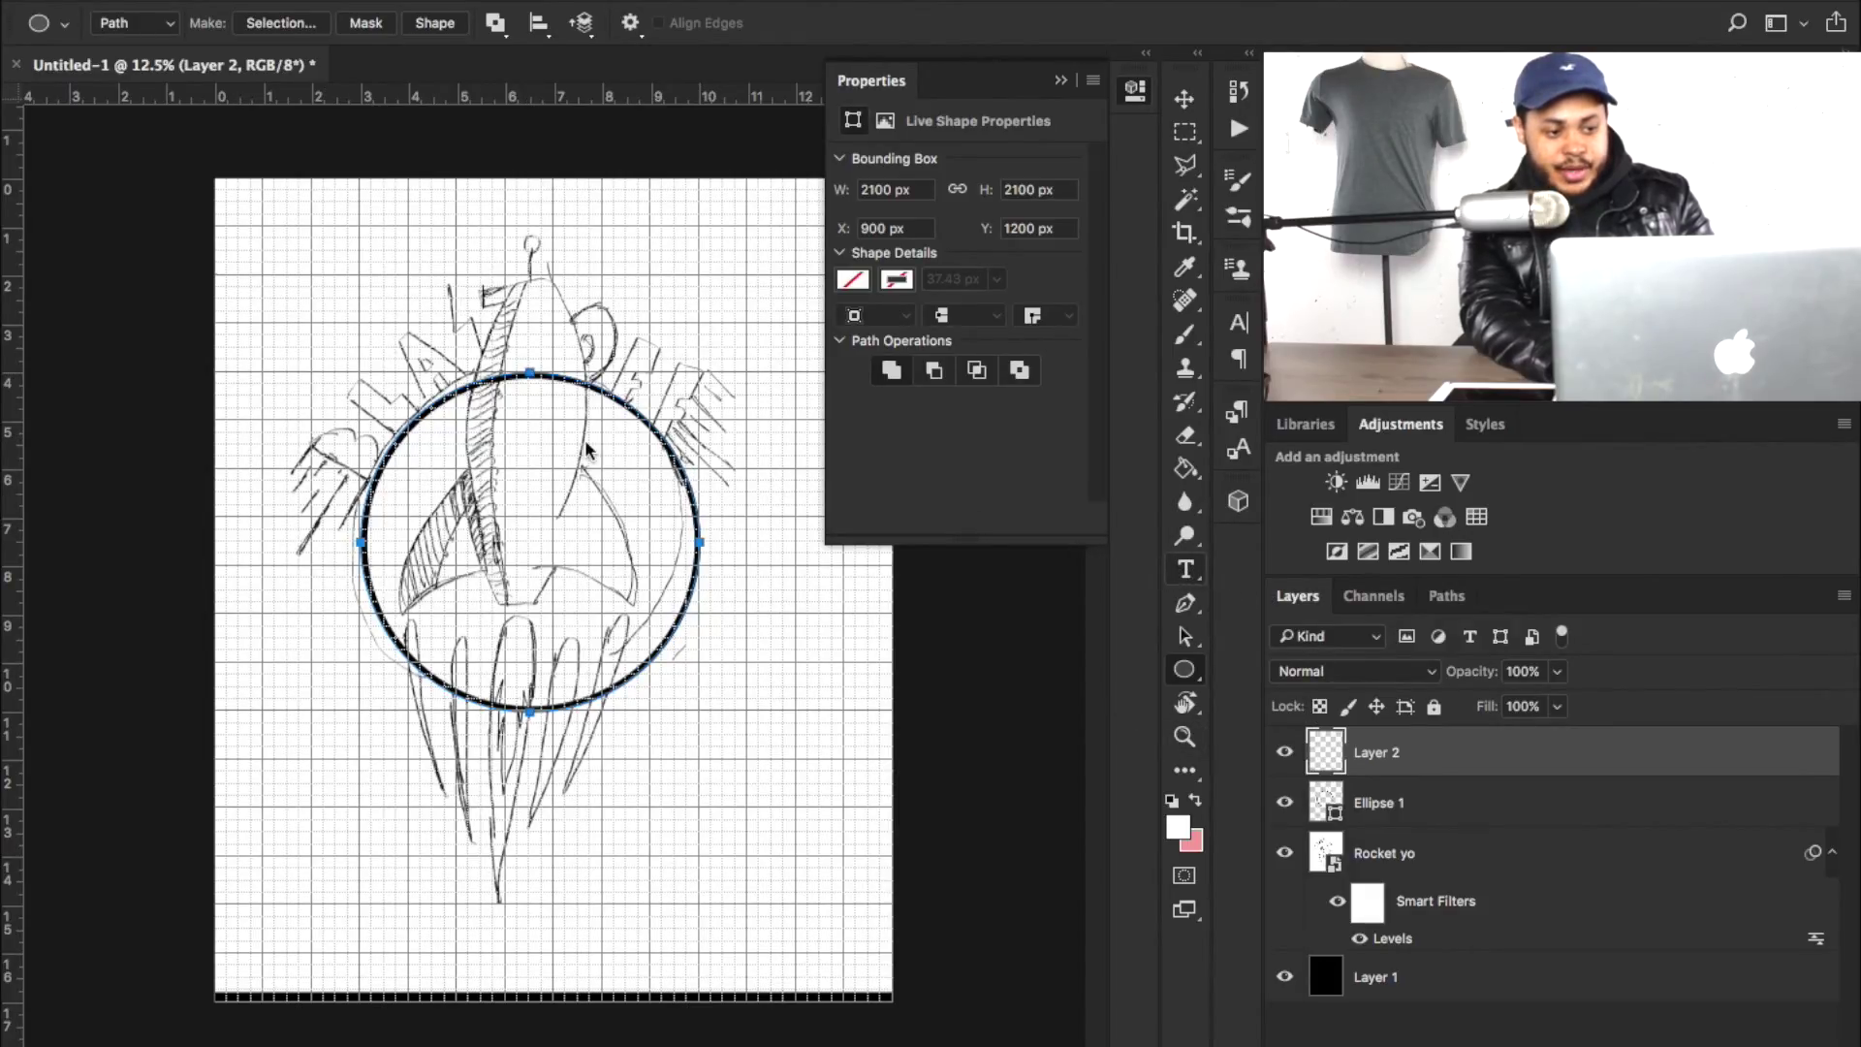
key(t)
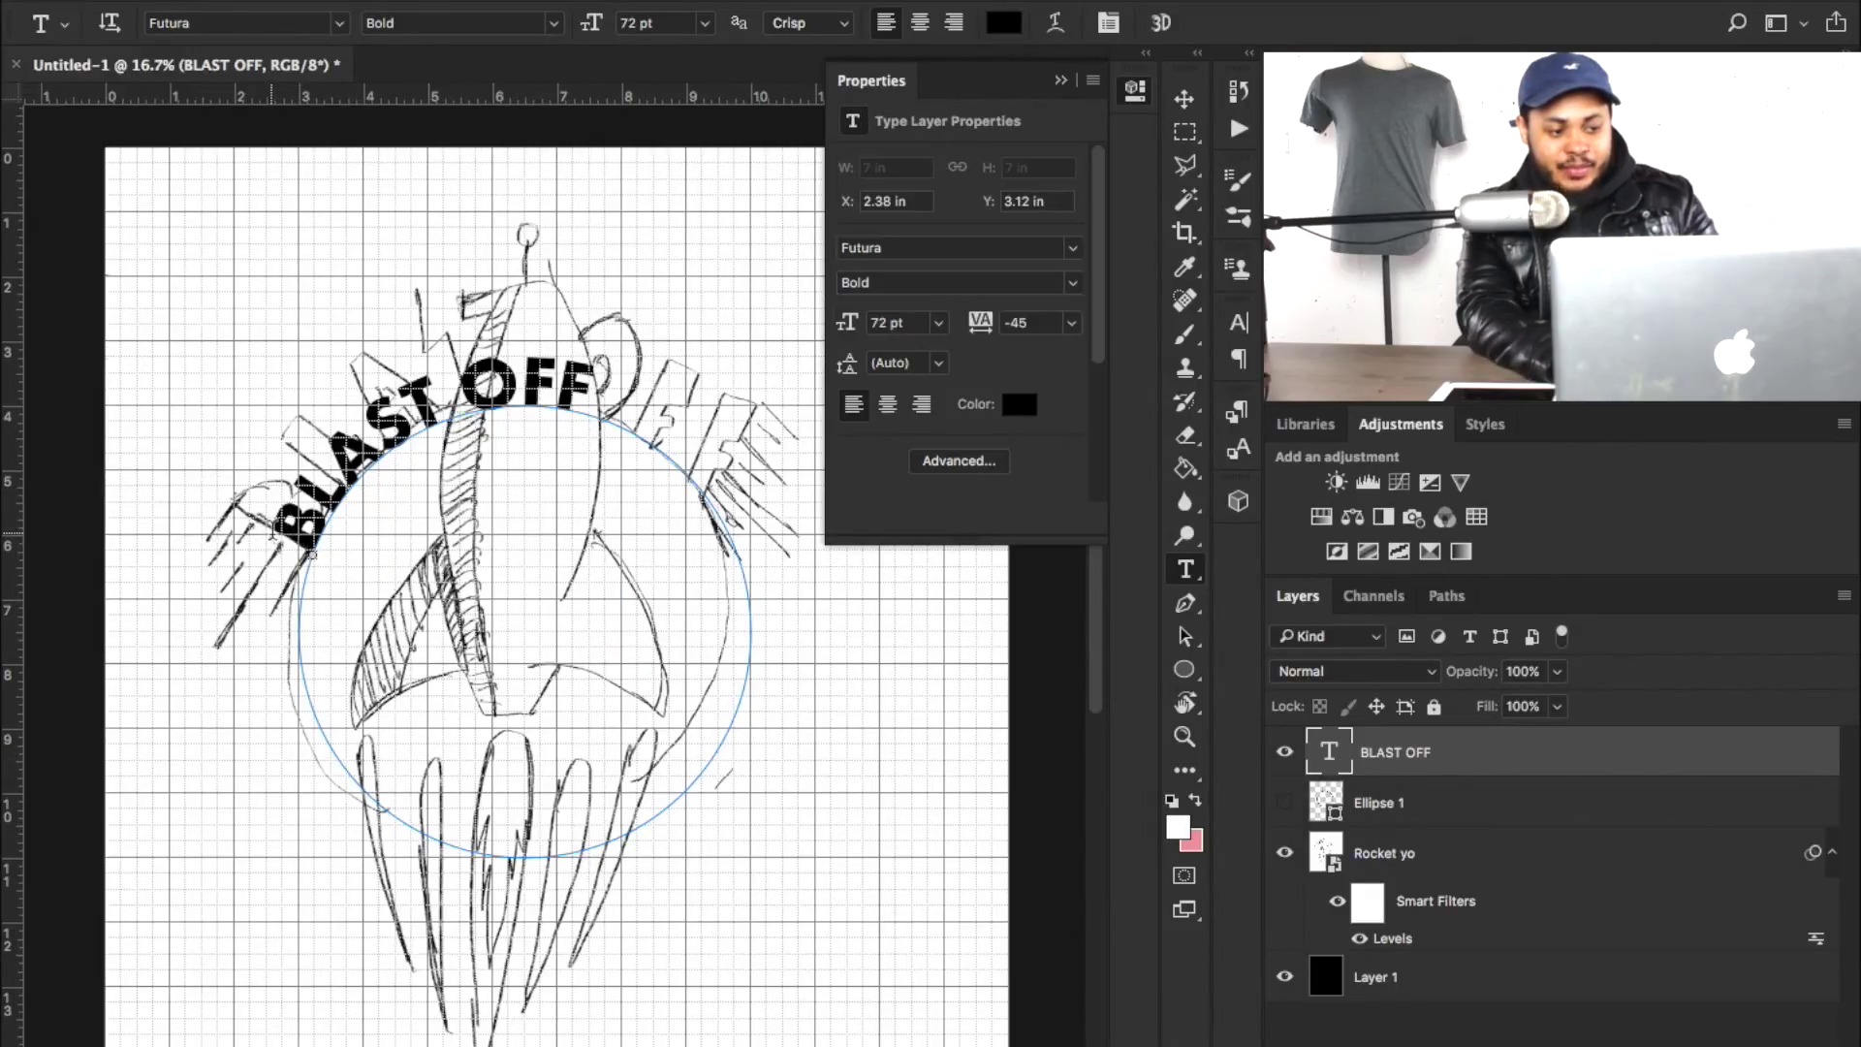
click(663, 21)
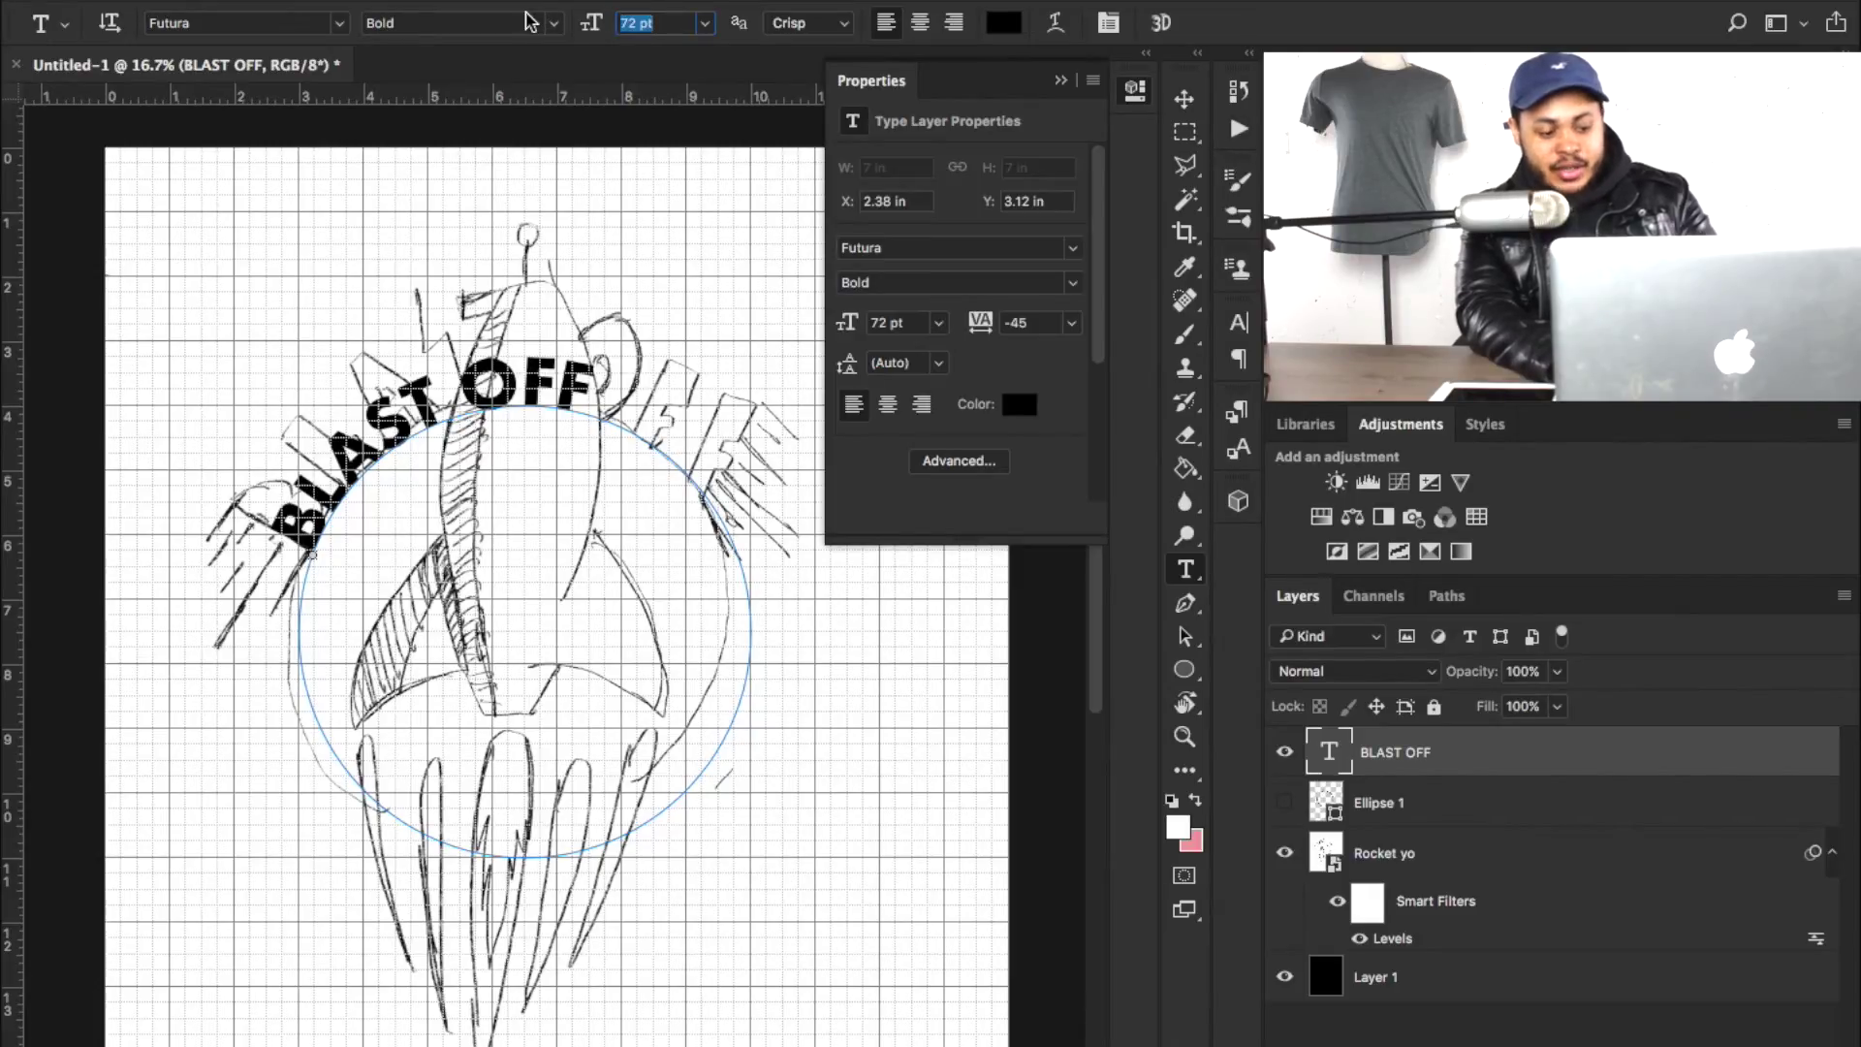
text(144)
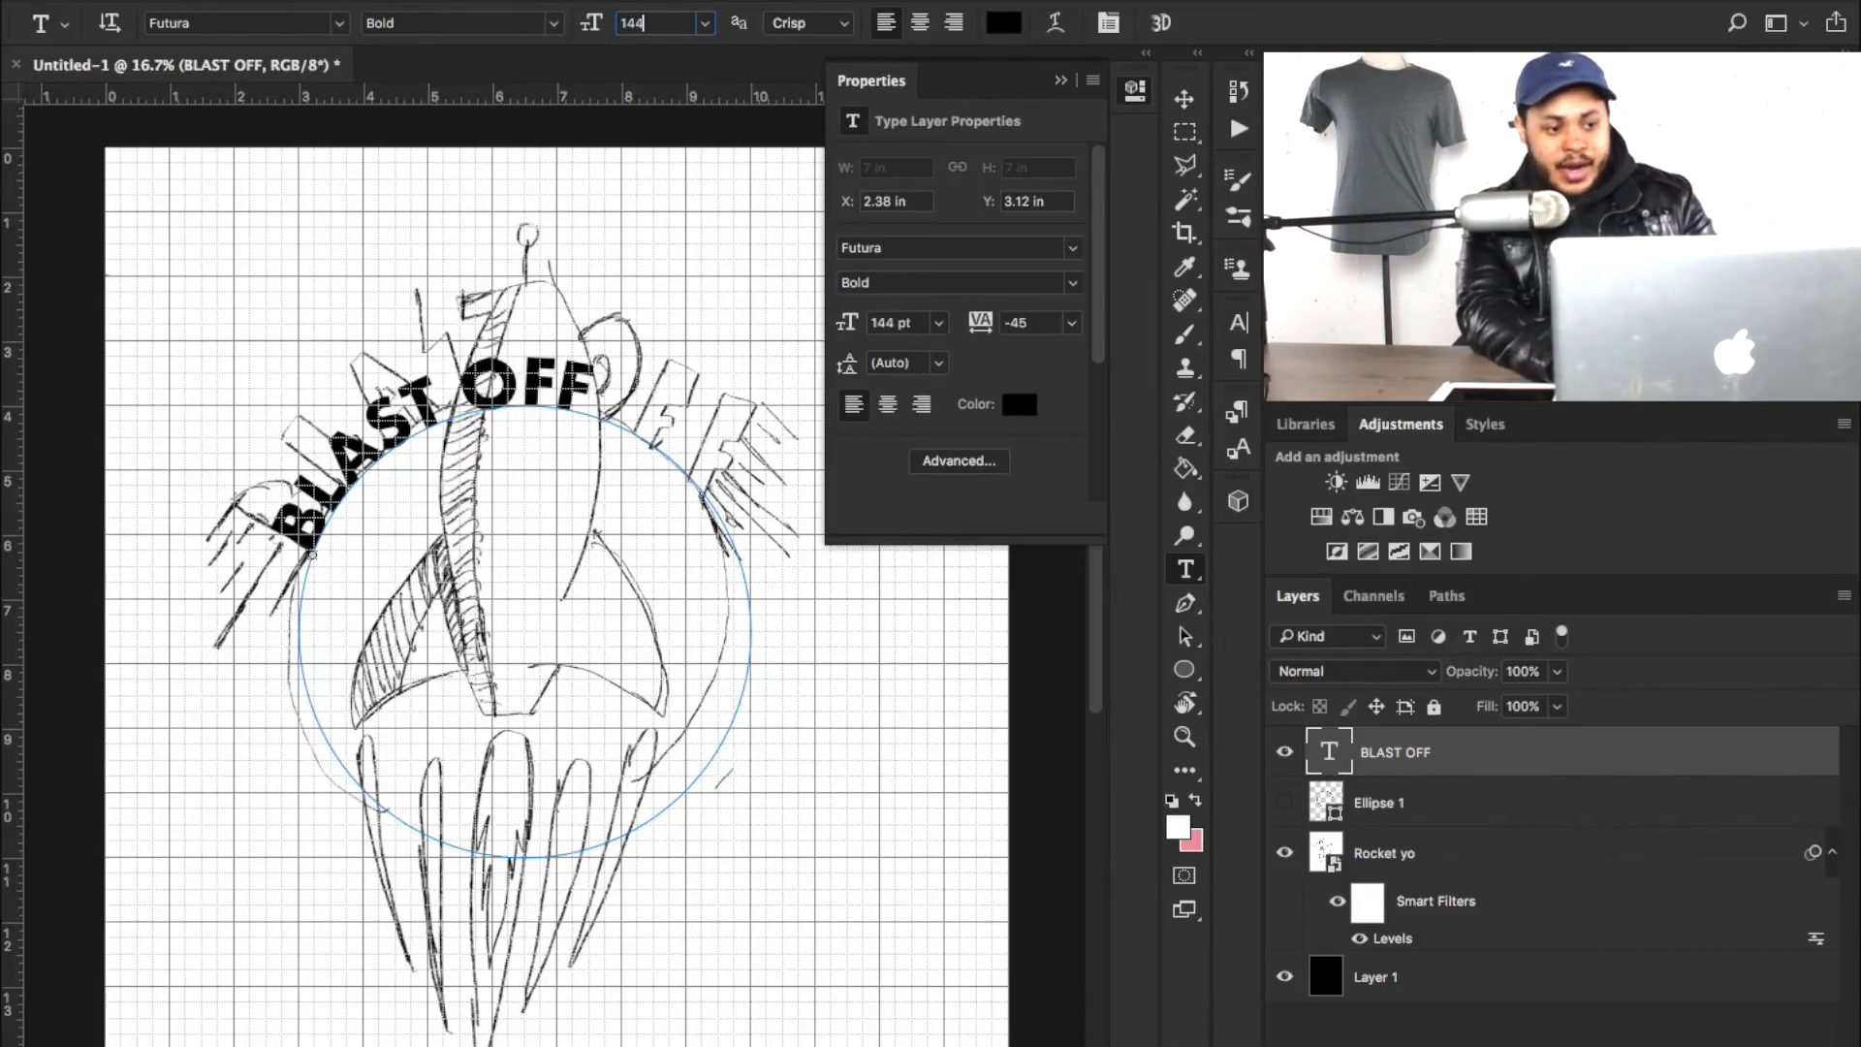
key(Return)
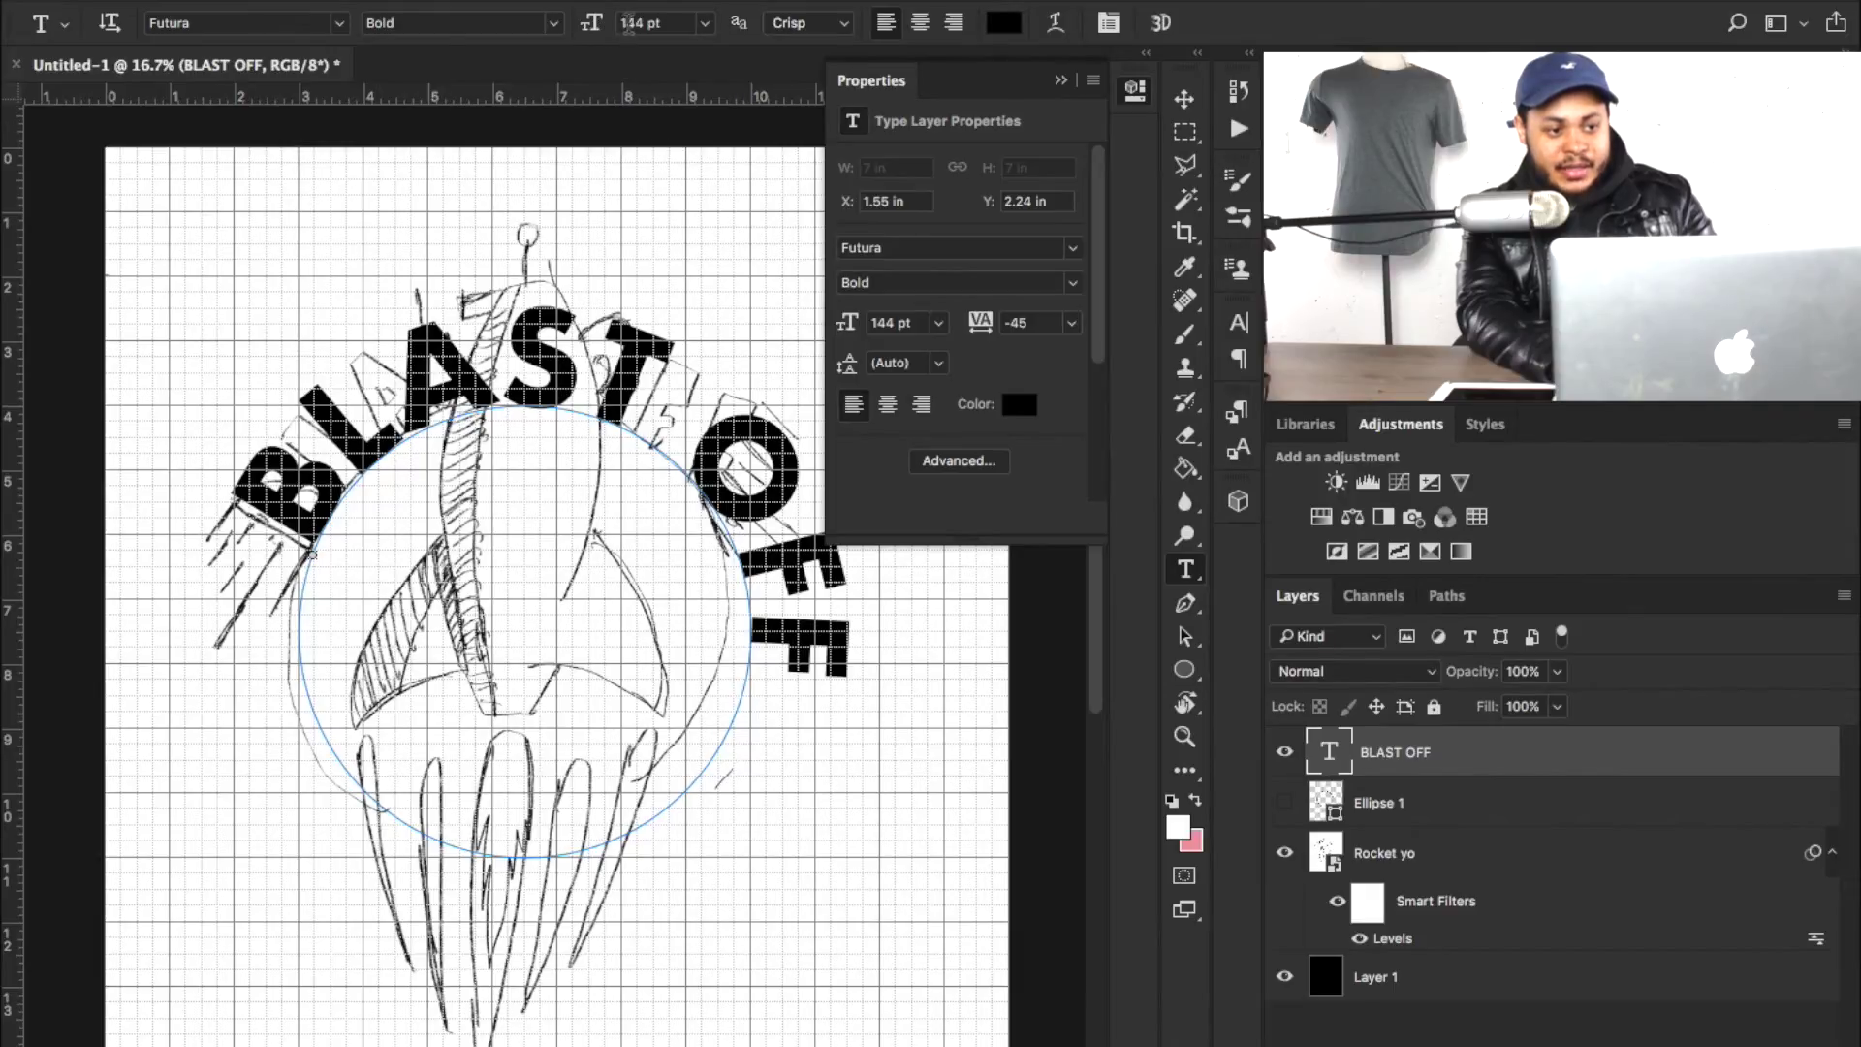
Set the size of the BLAST OFF text to 111 pt
double_click(634, 22)
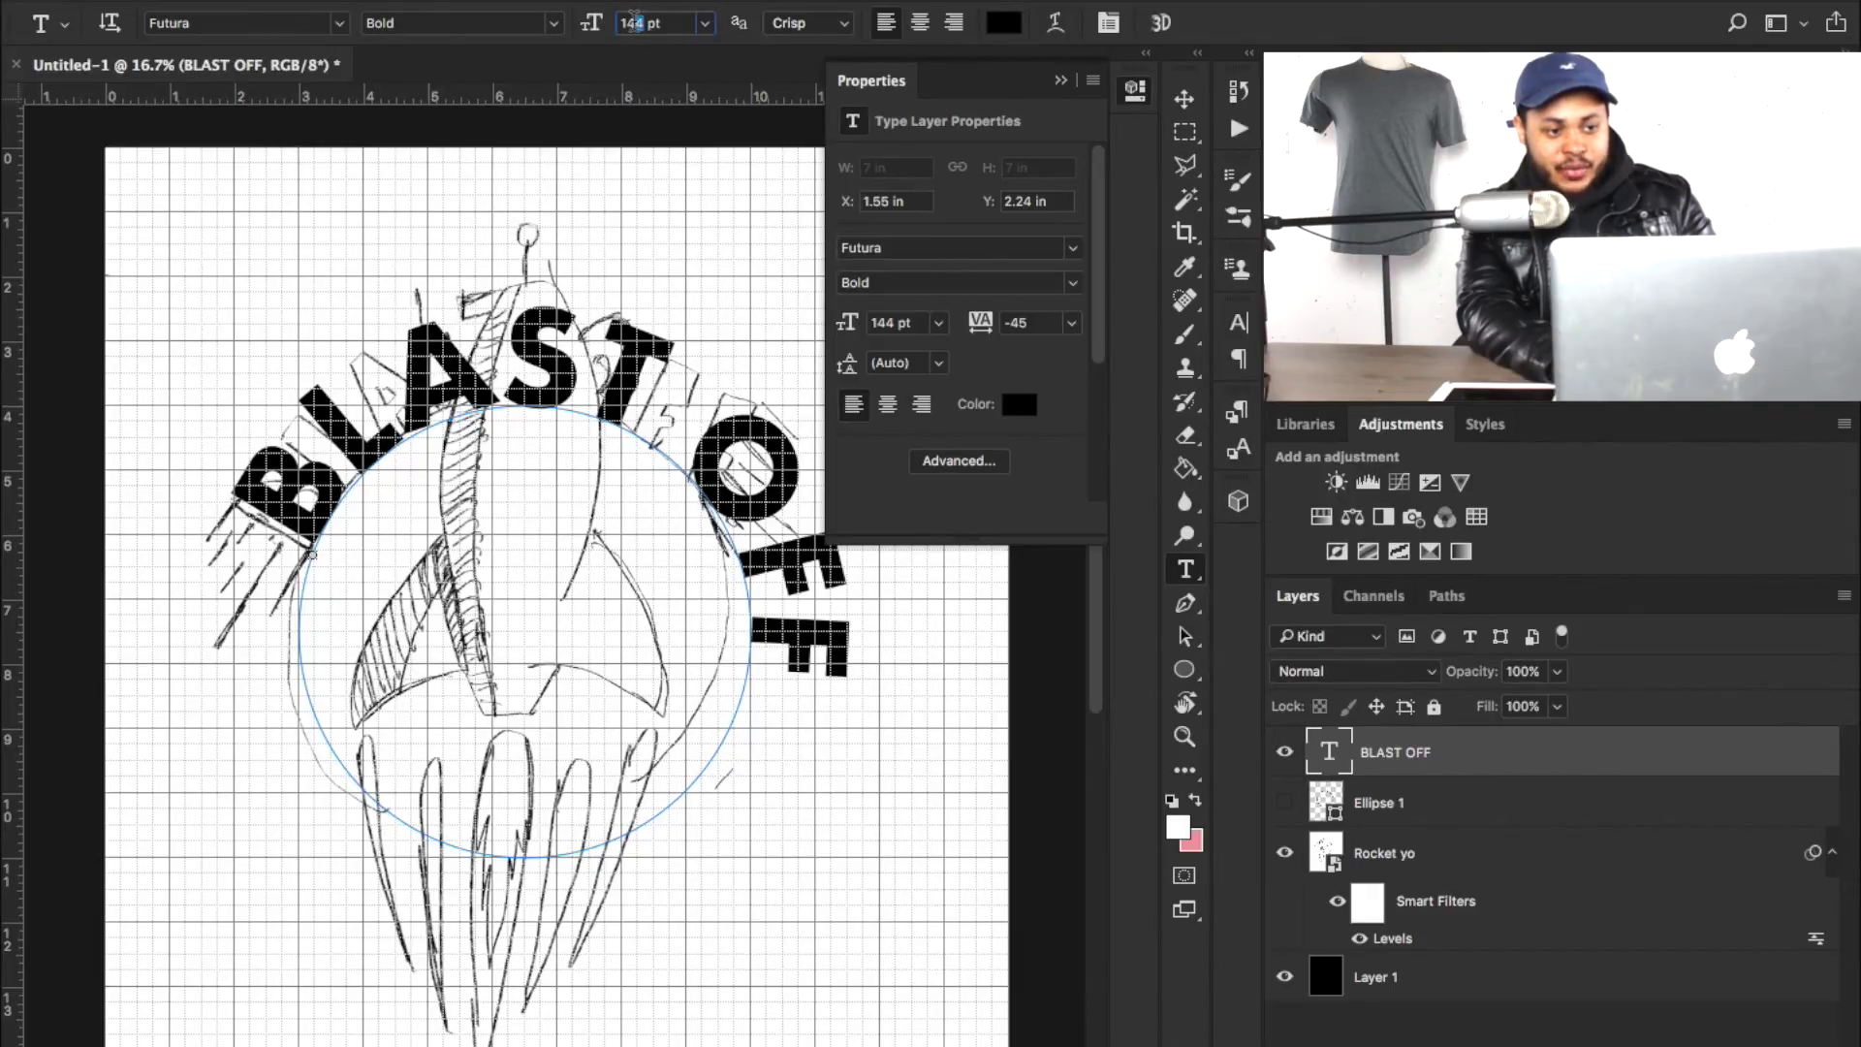
text(111)
key(Return)
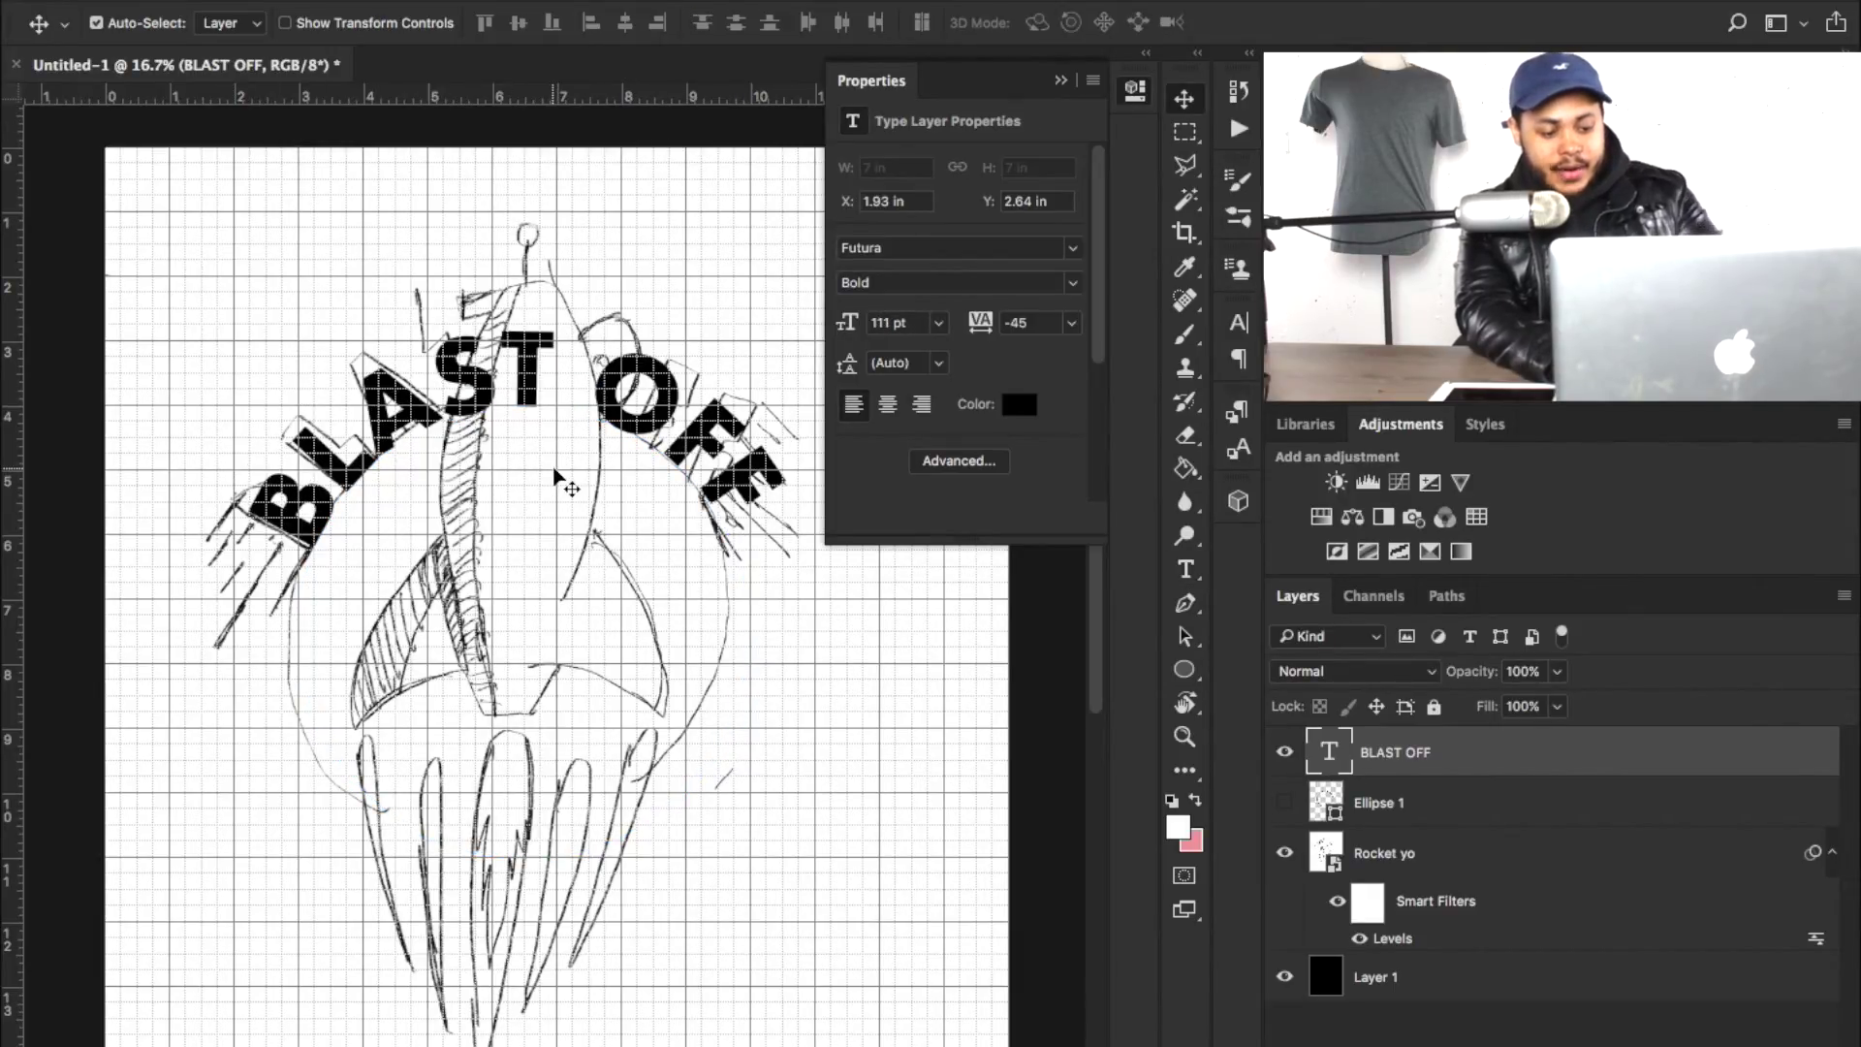
Replace the S in BLAST with a blank gap and commit the text edit
drag(494, 368, 428, 373)
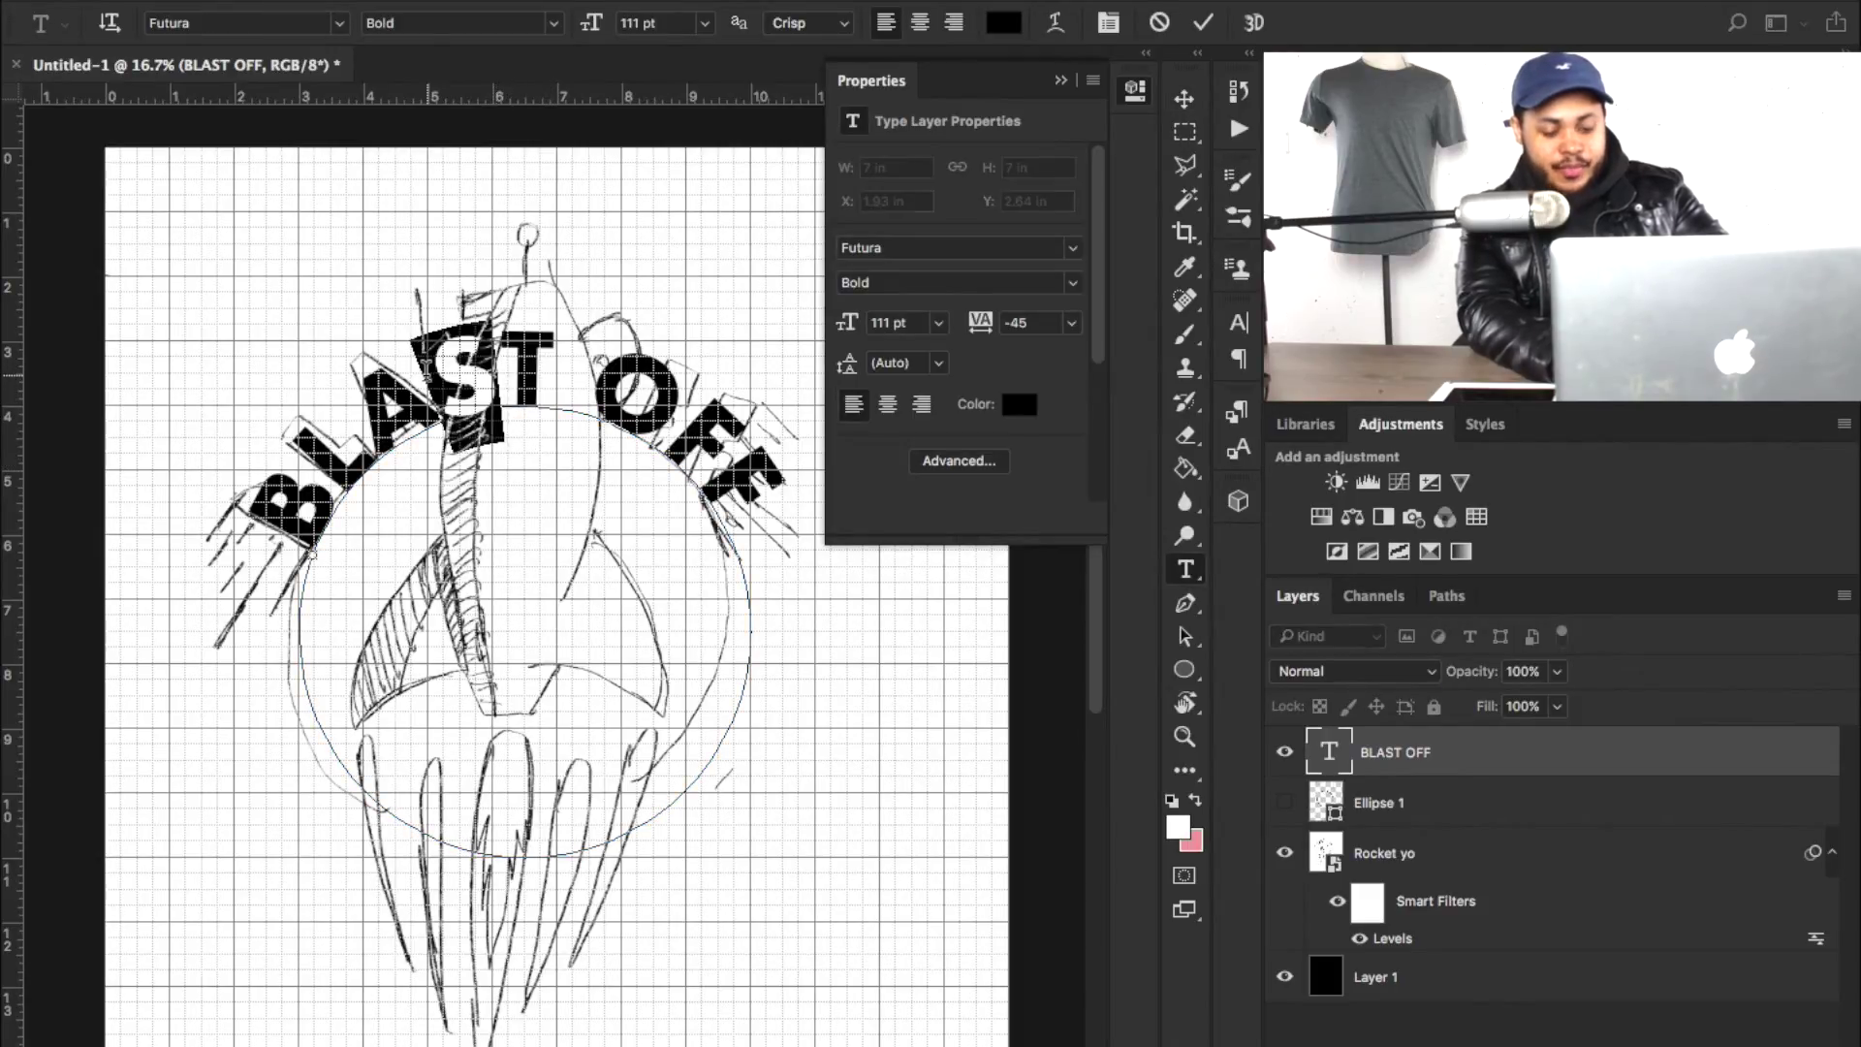
key(BackSpace)
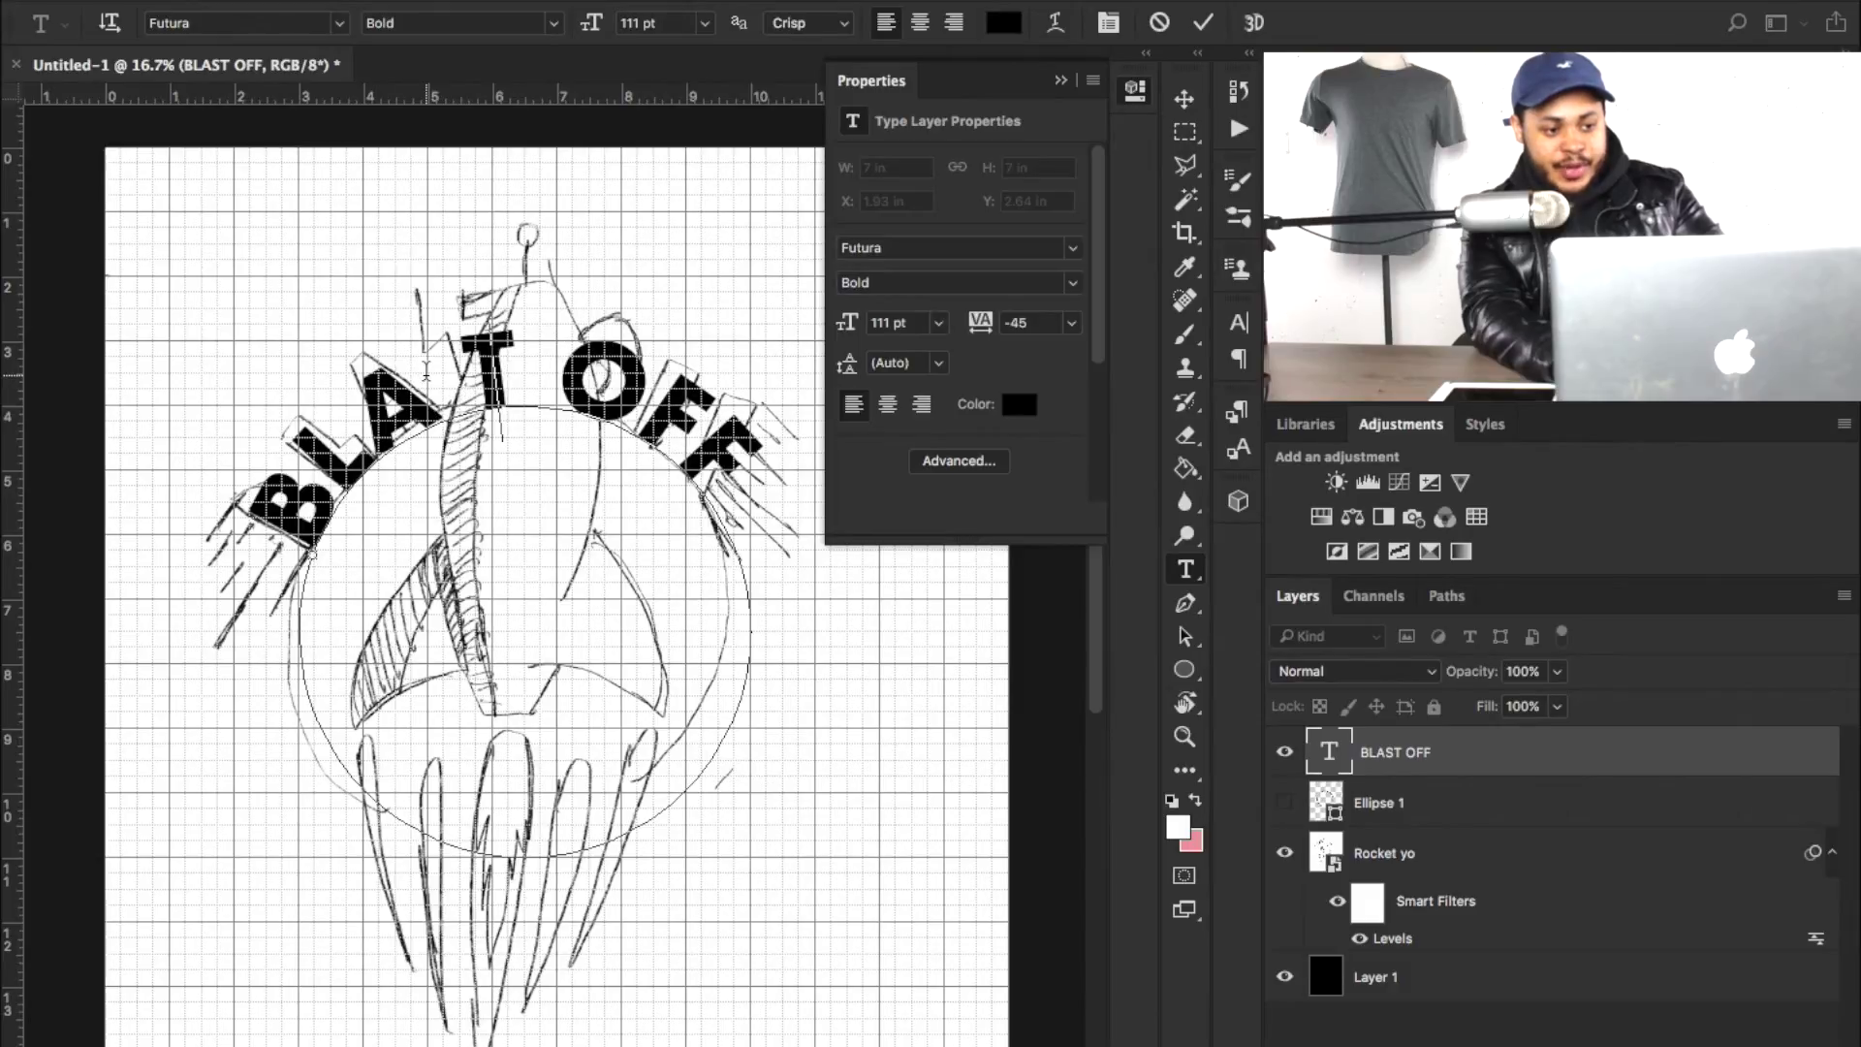
key(BackSpace)
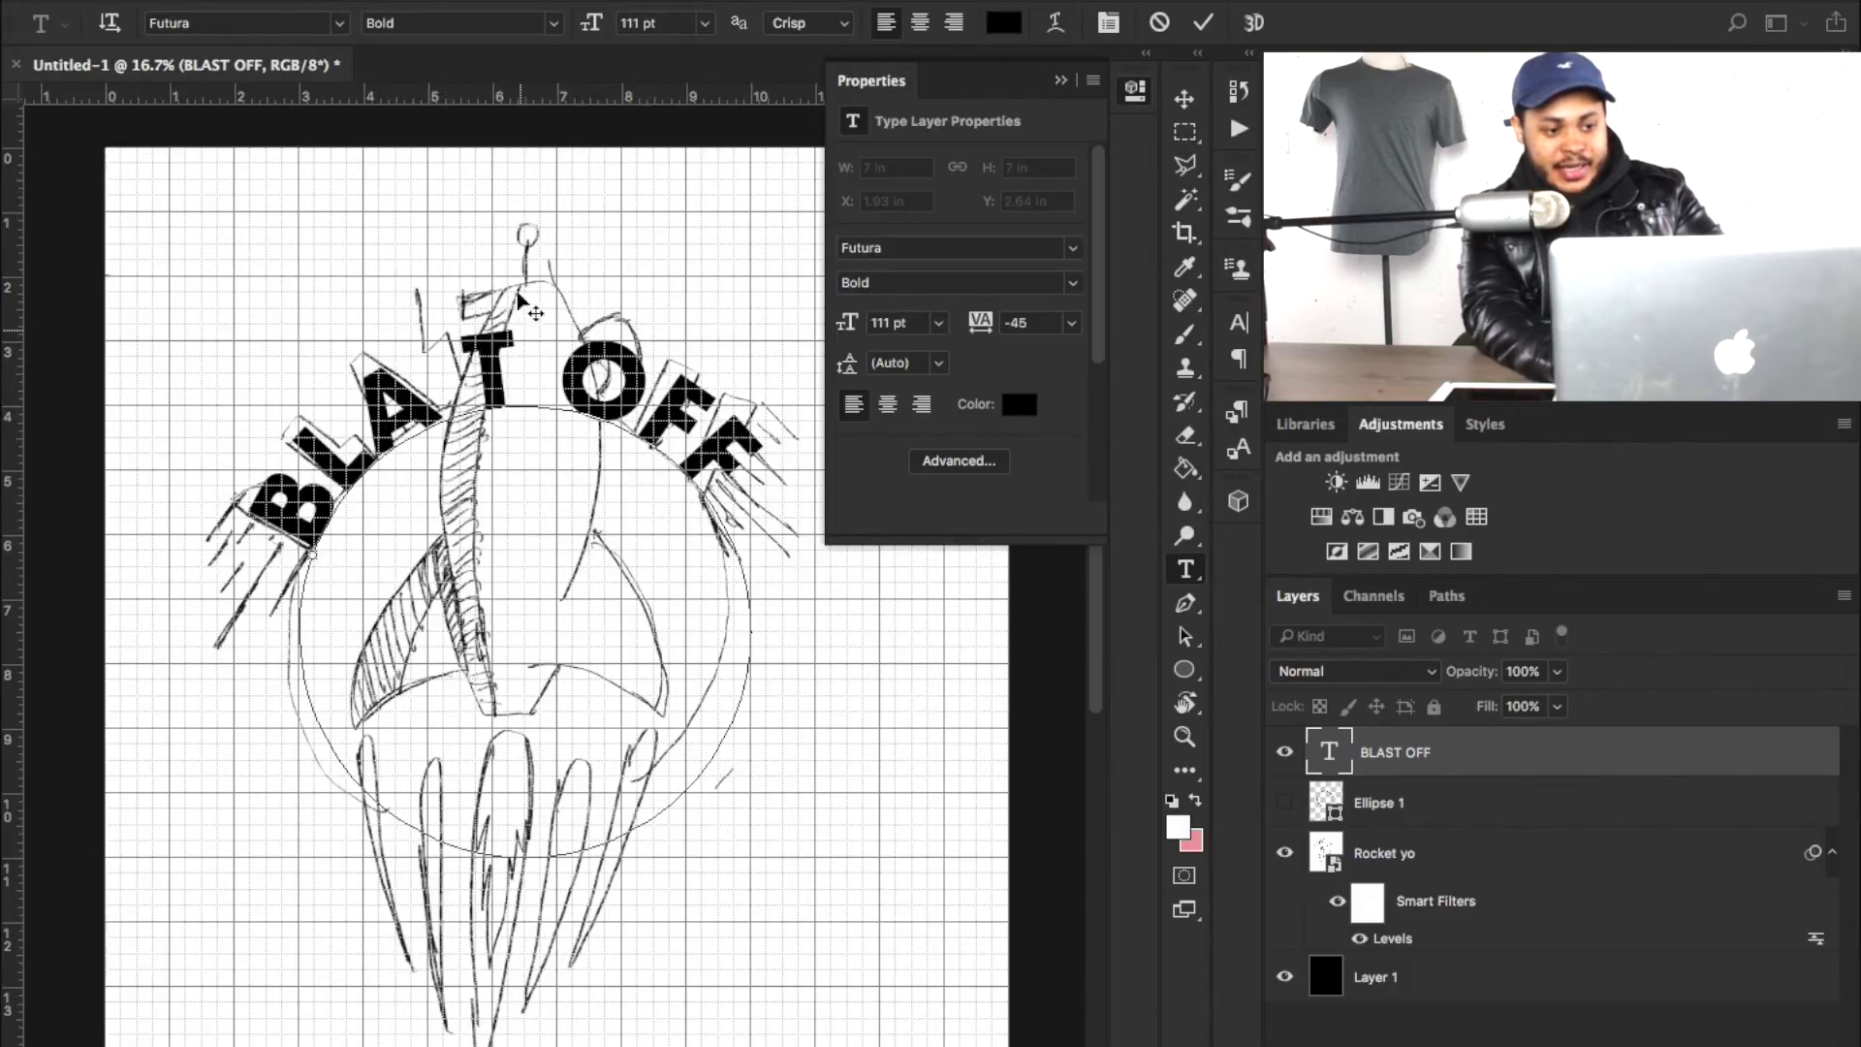
click(1182, 94)
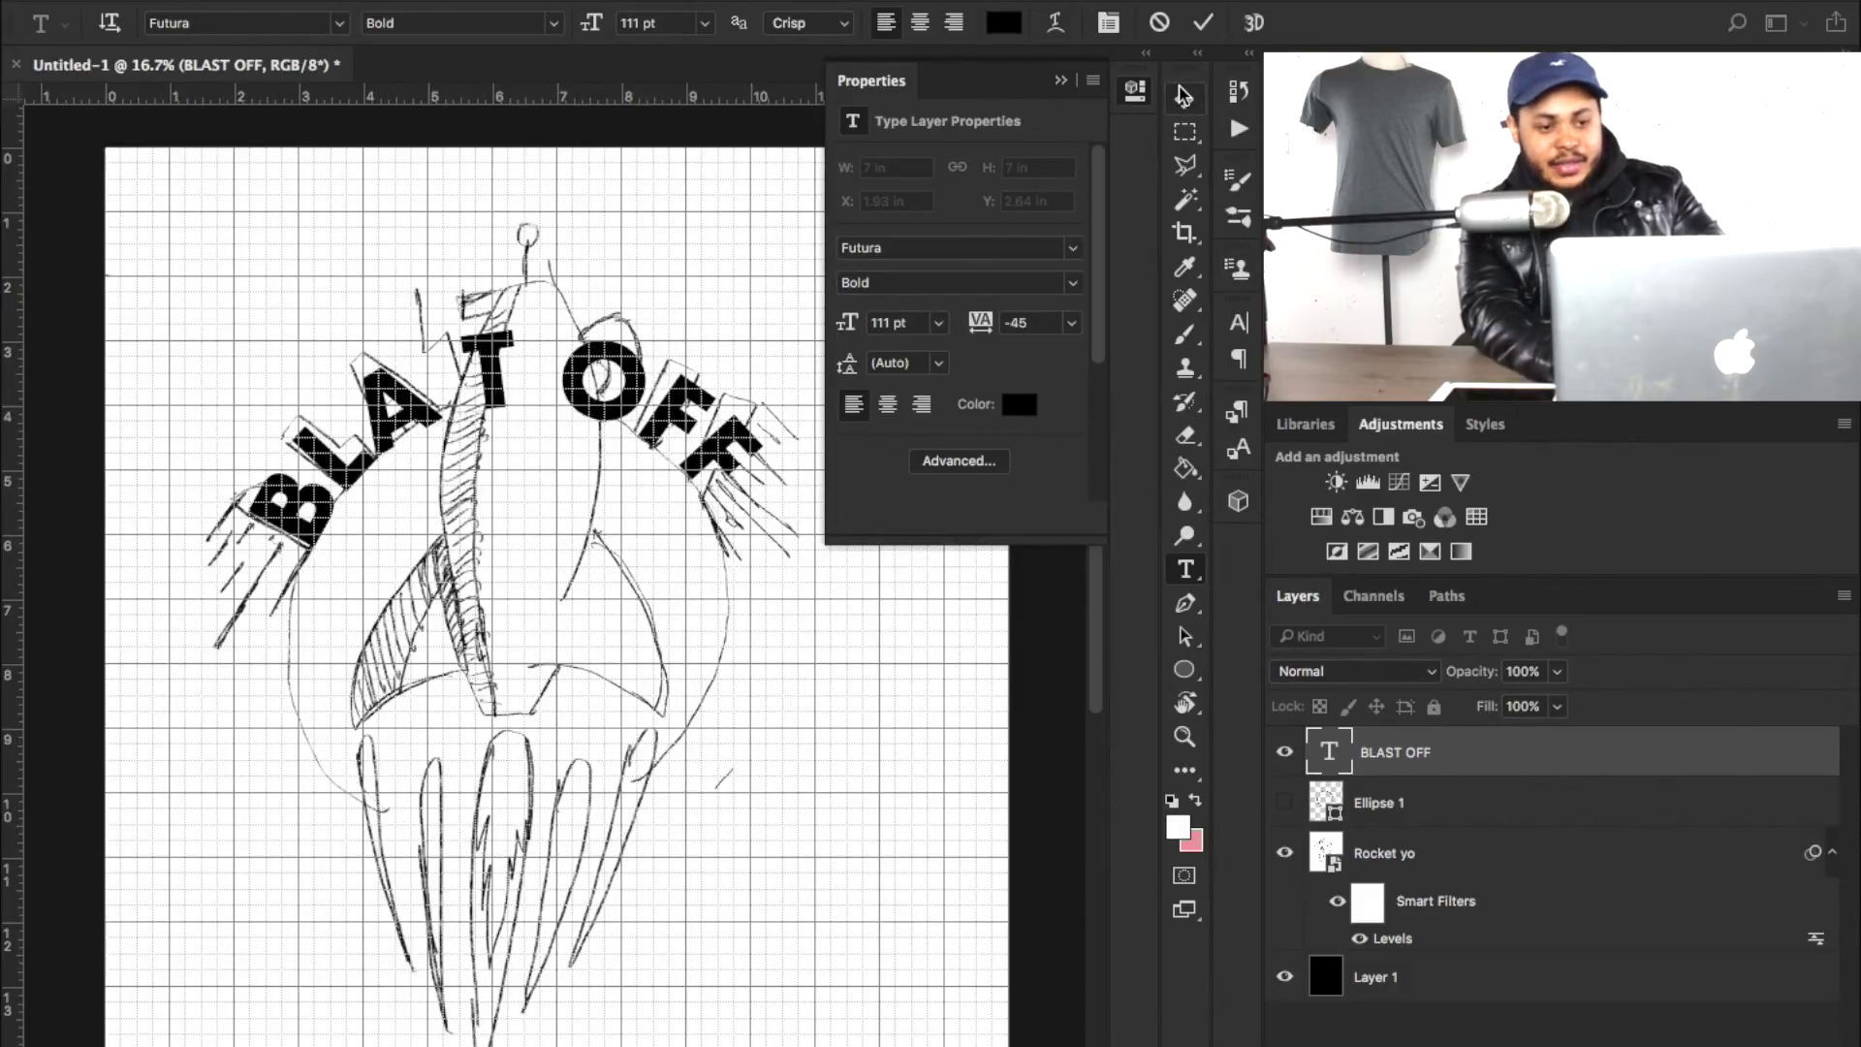
click(1204, 27)
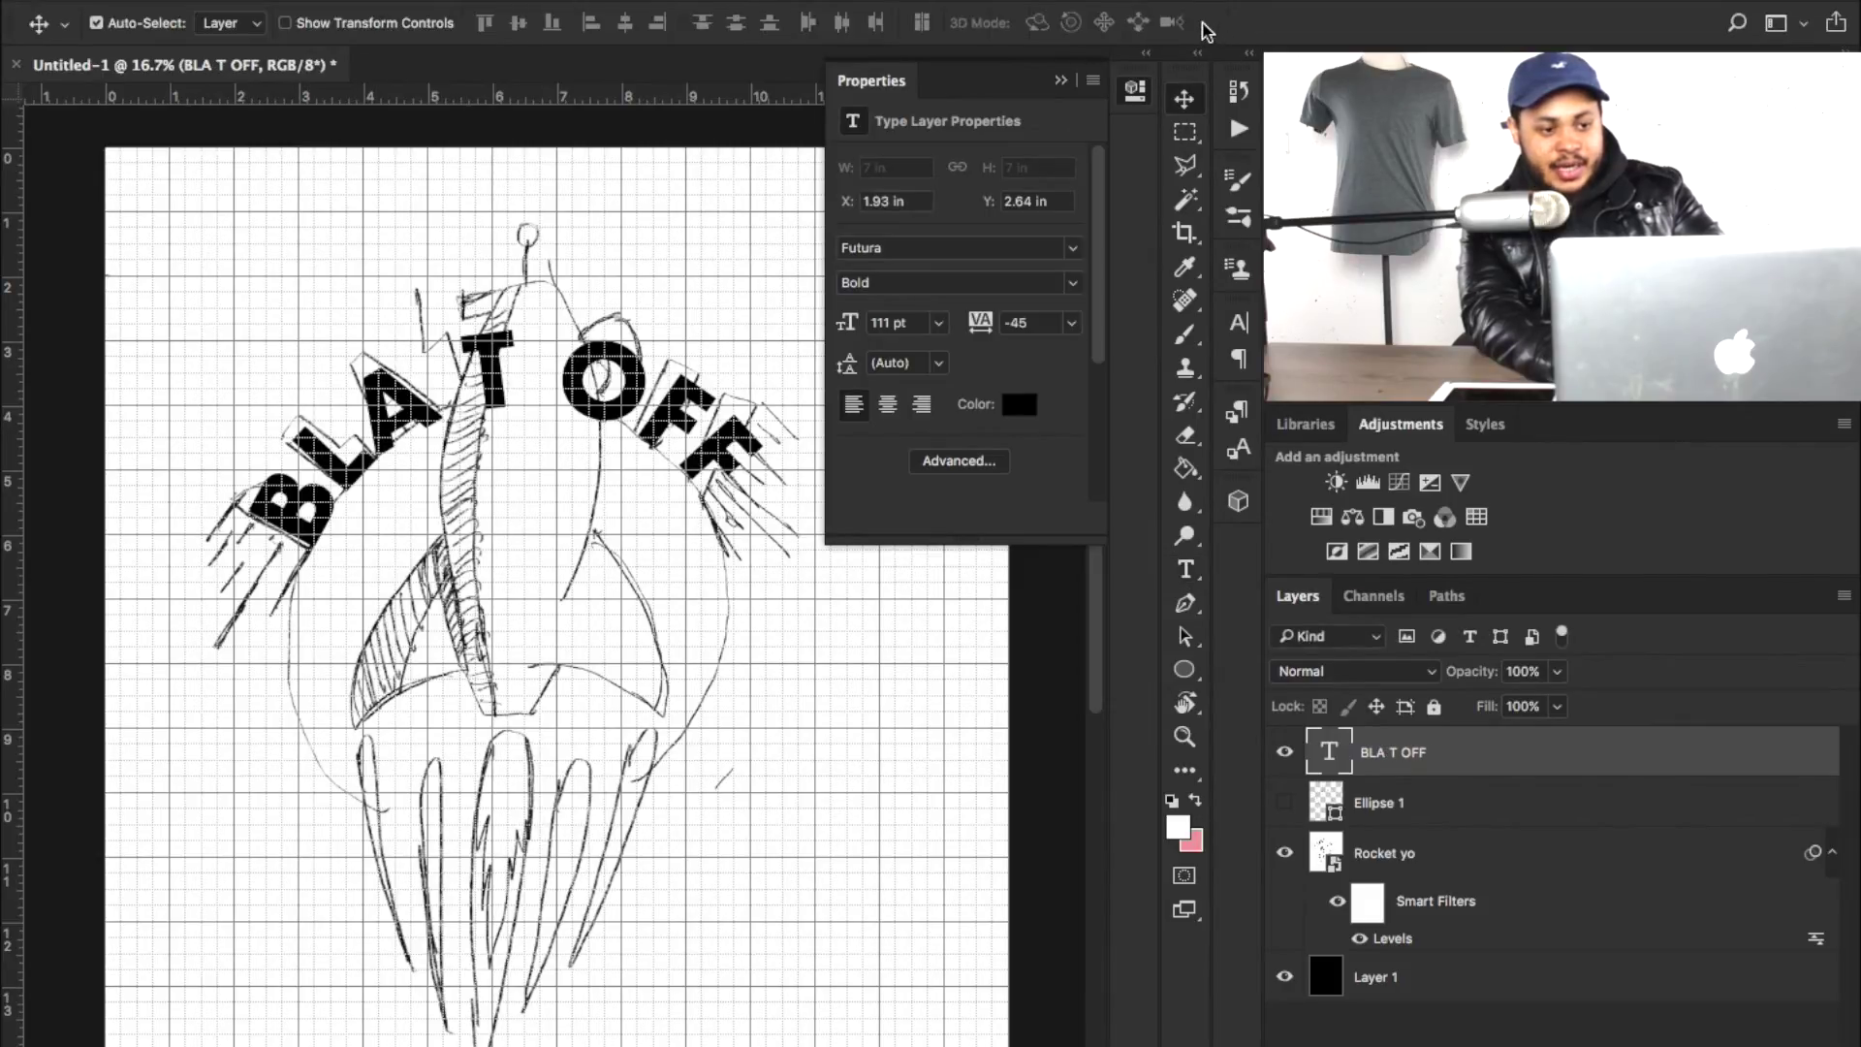
On a new layer, create a lightning bolt in place of the missing S by outlining it with the Polygonal Lasso
key(alt+shift+super+n)
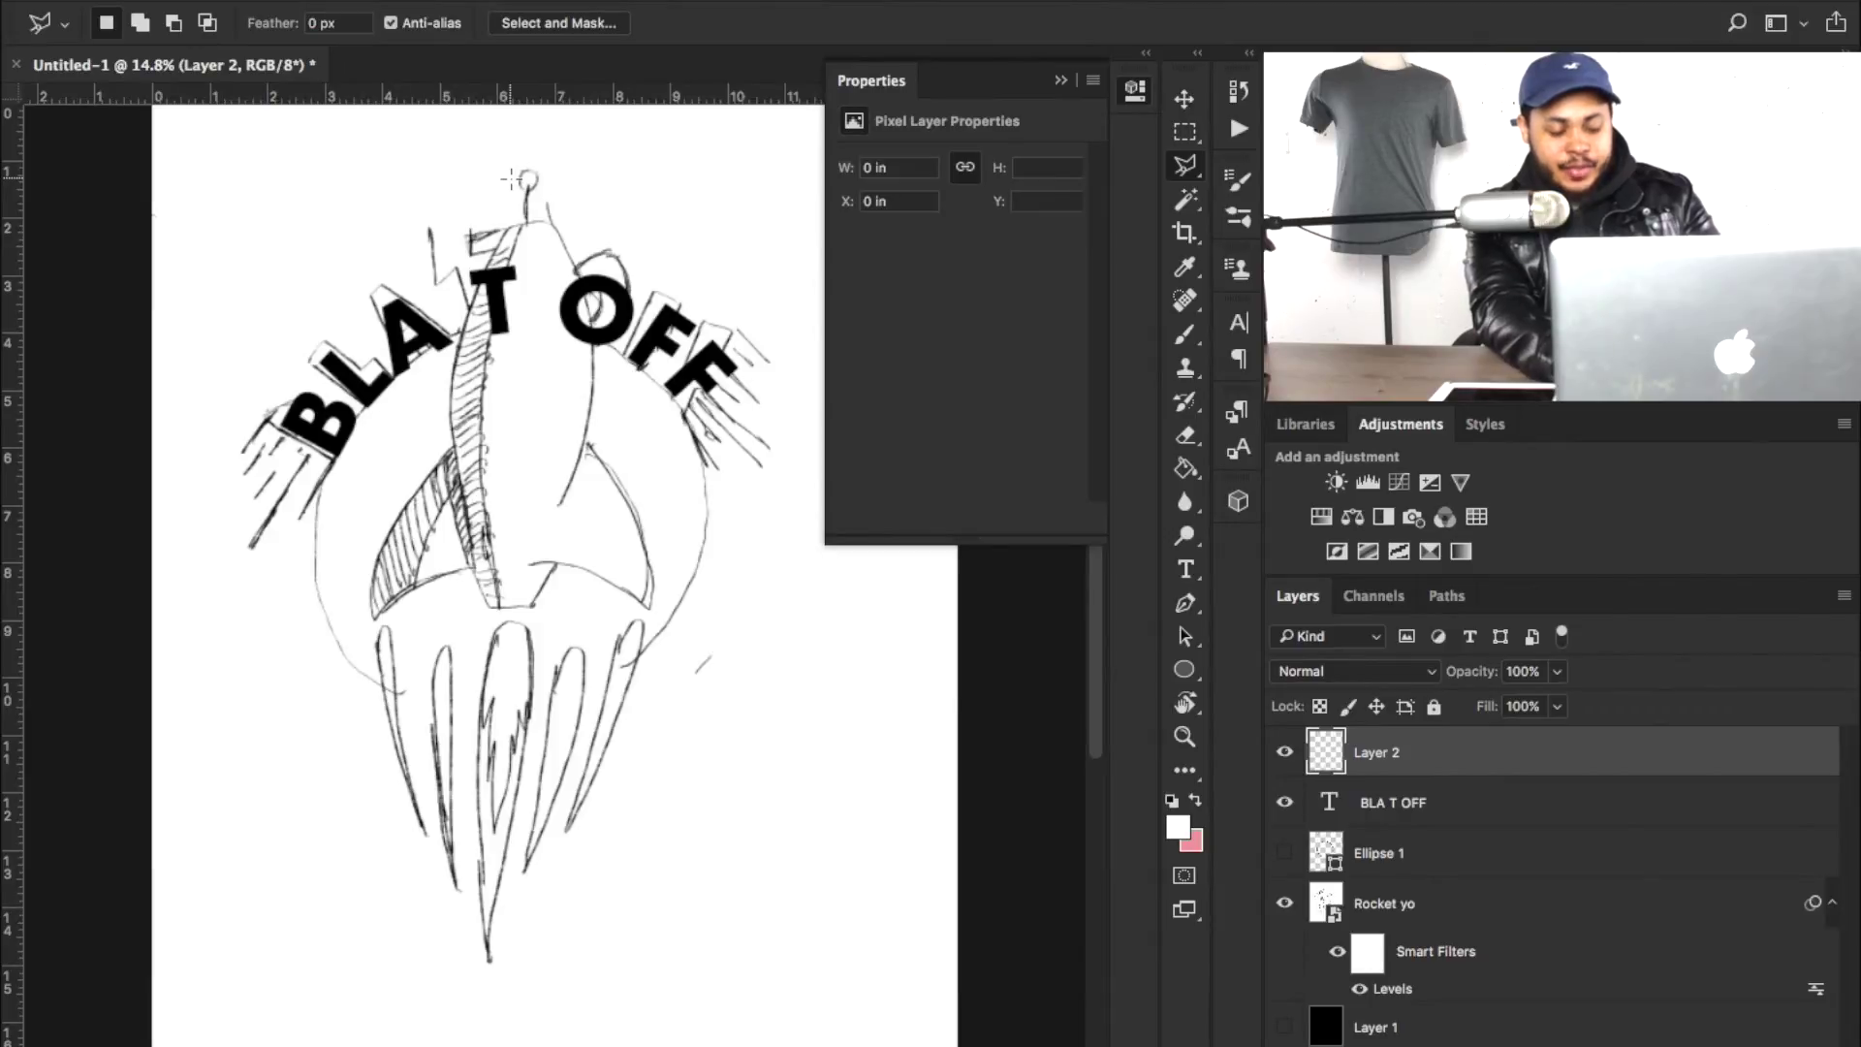
scroll(511, 183, up, 3)
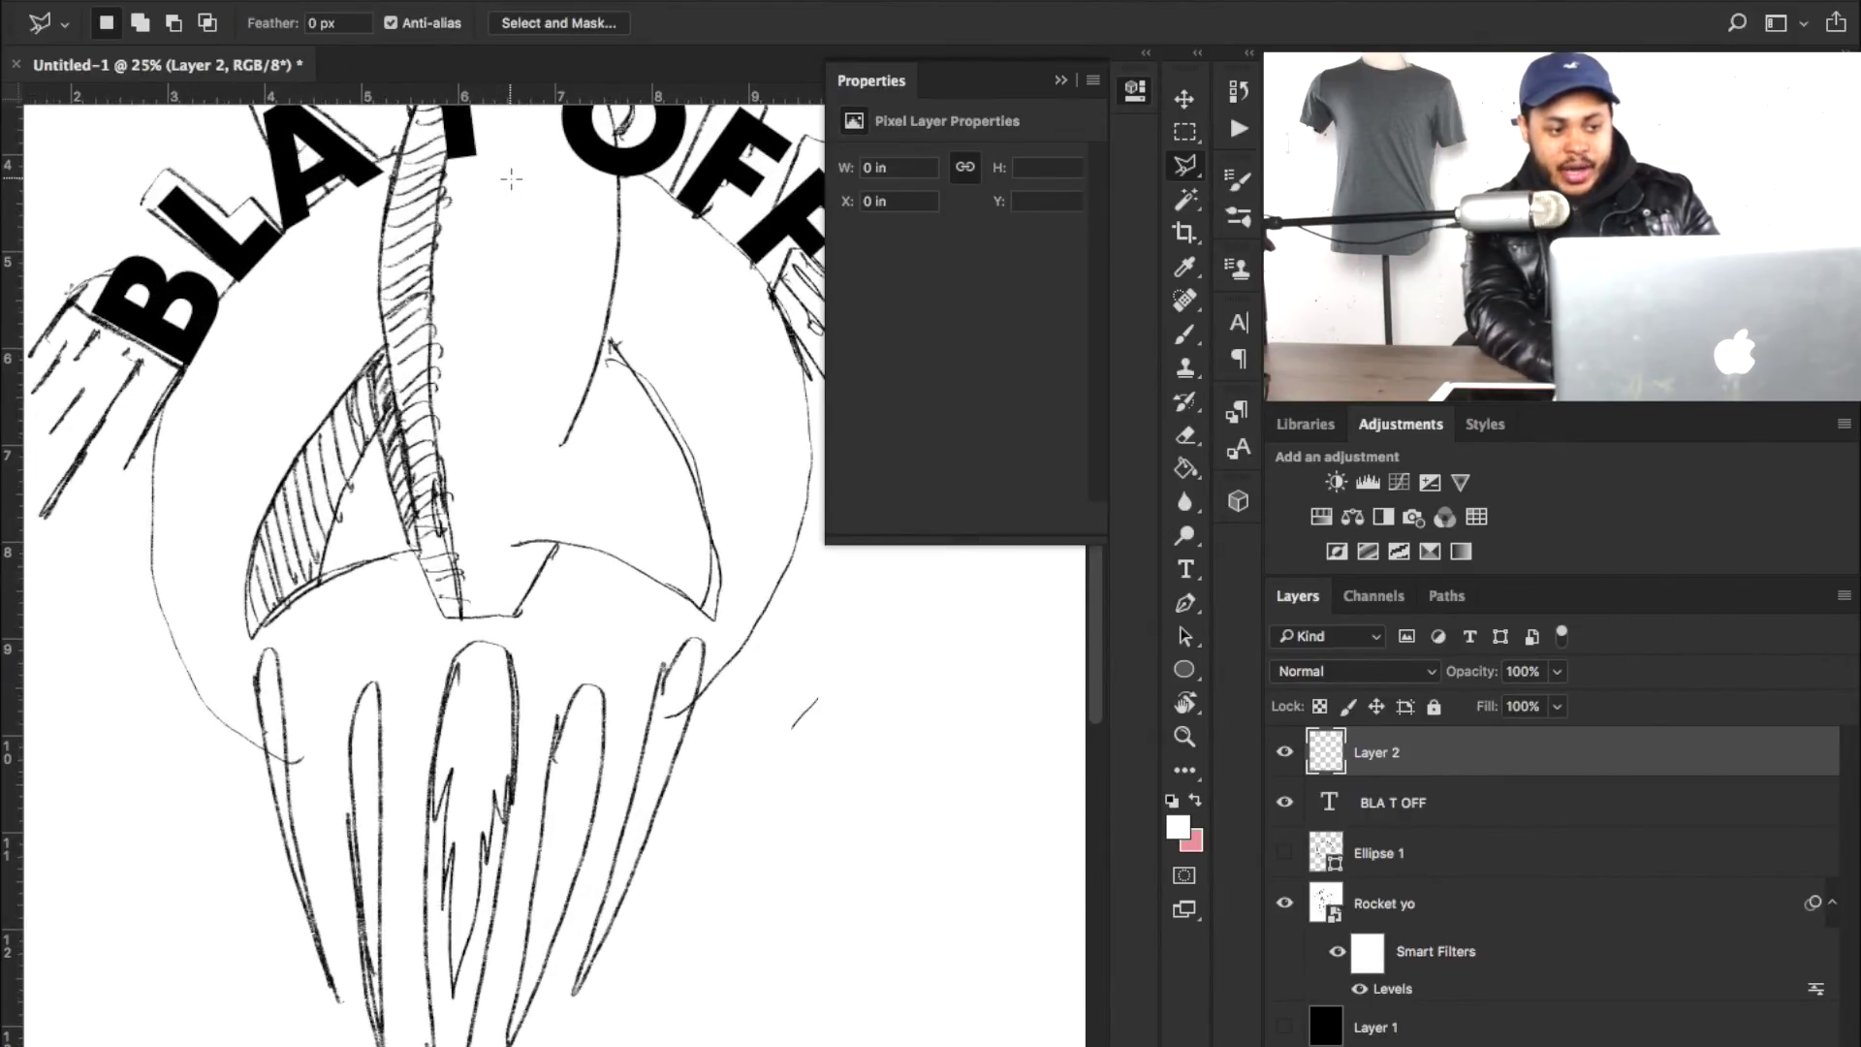
scroll(507, 177, up, 5)
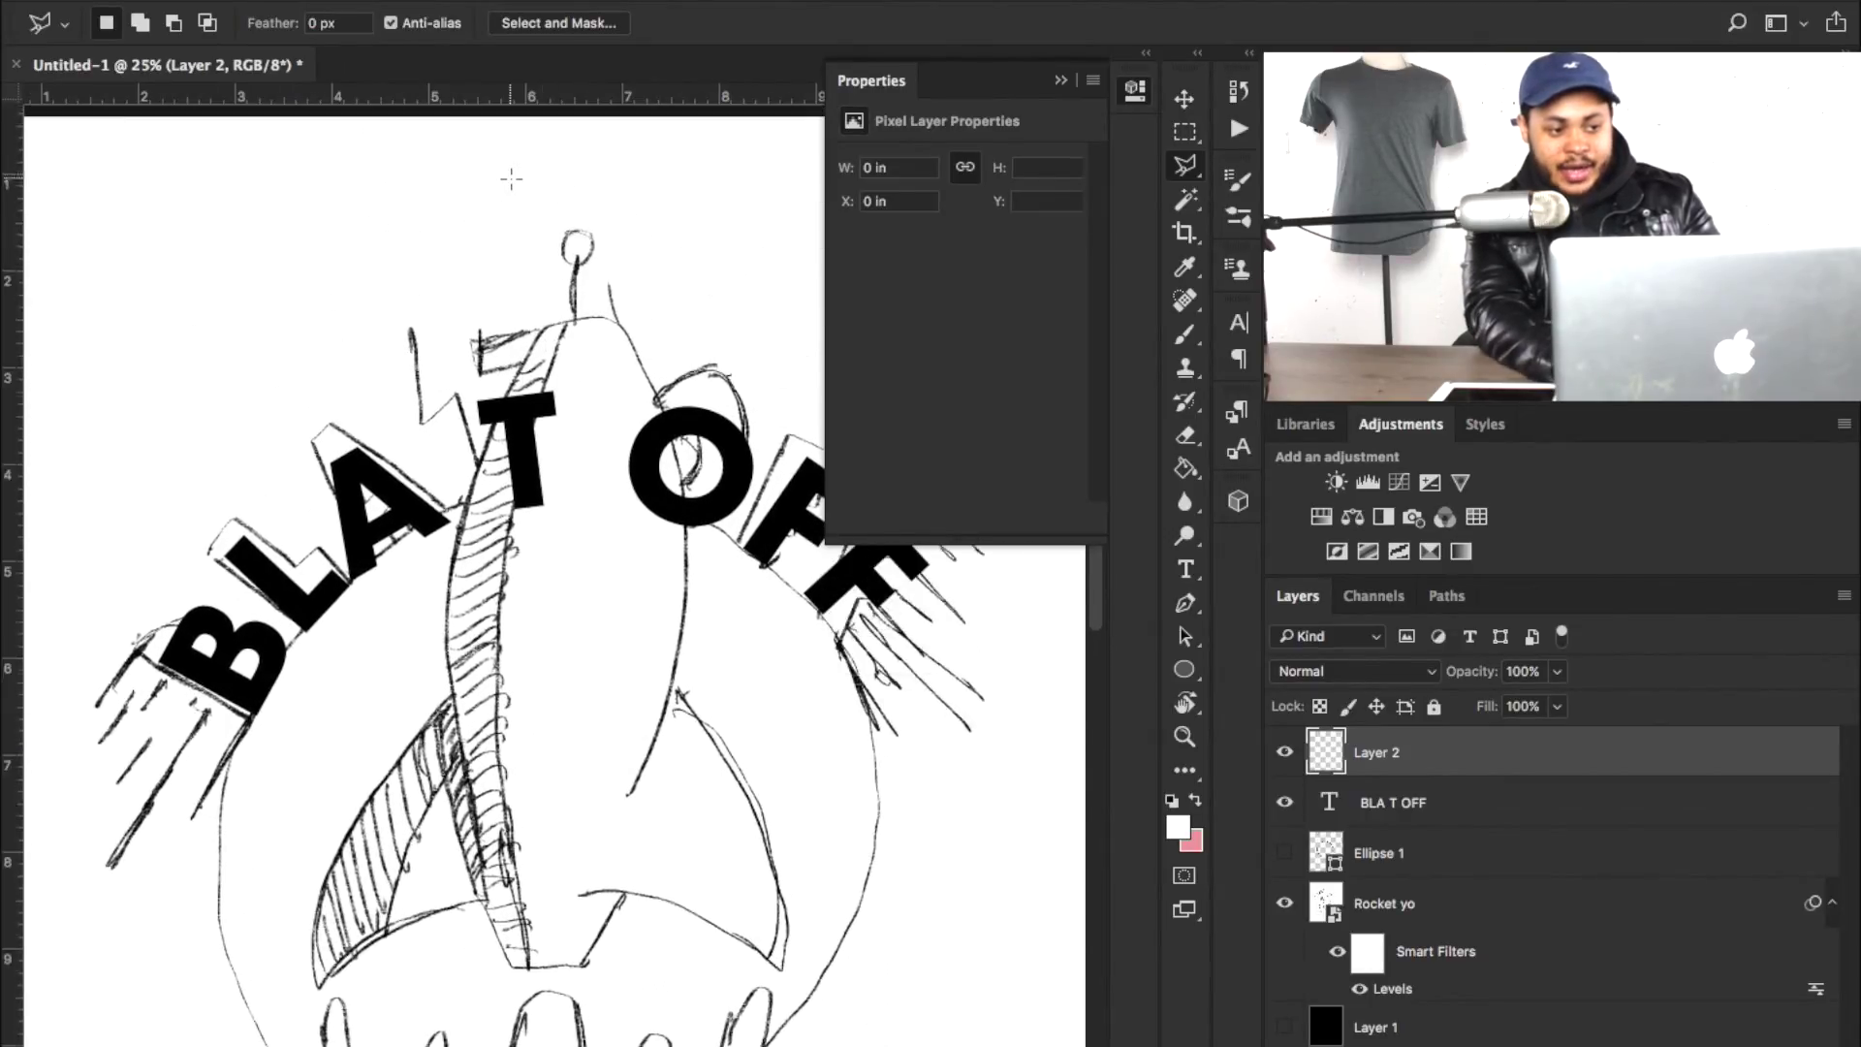
click(408, 330)
drag(417, 438, 456, 407)
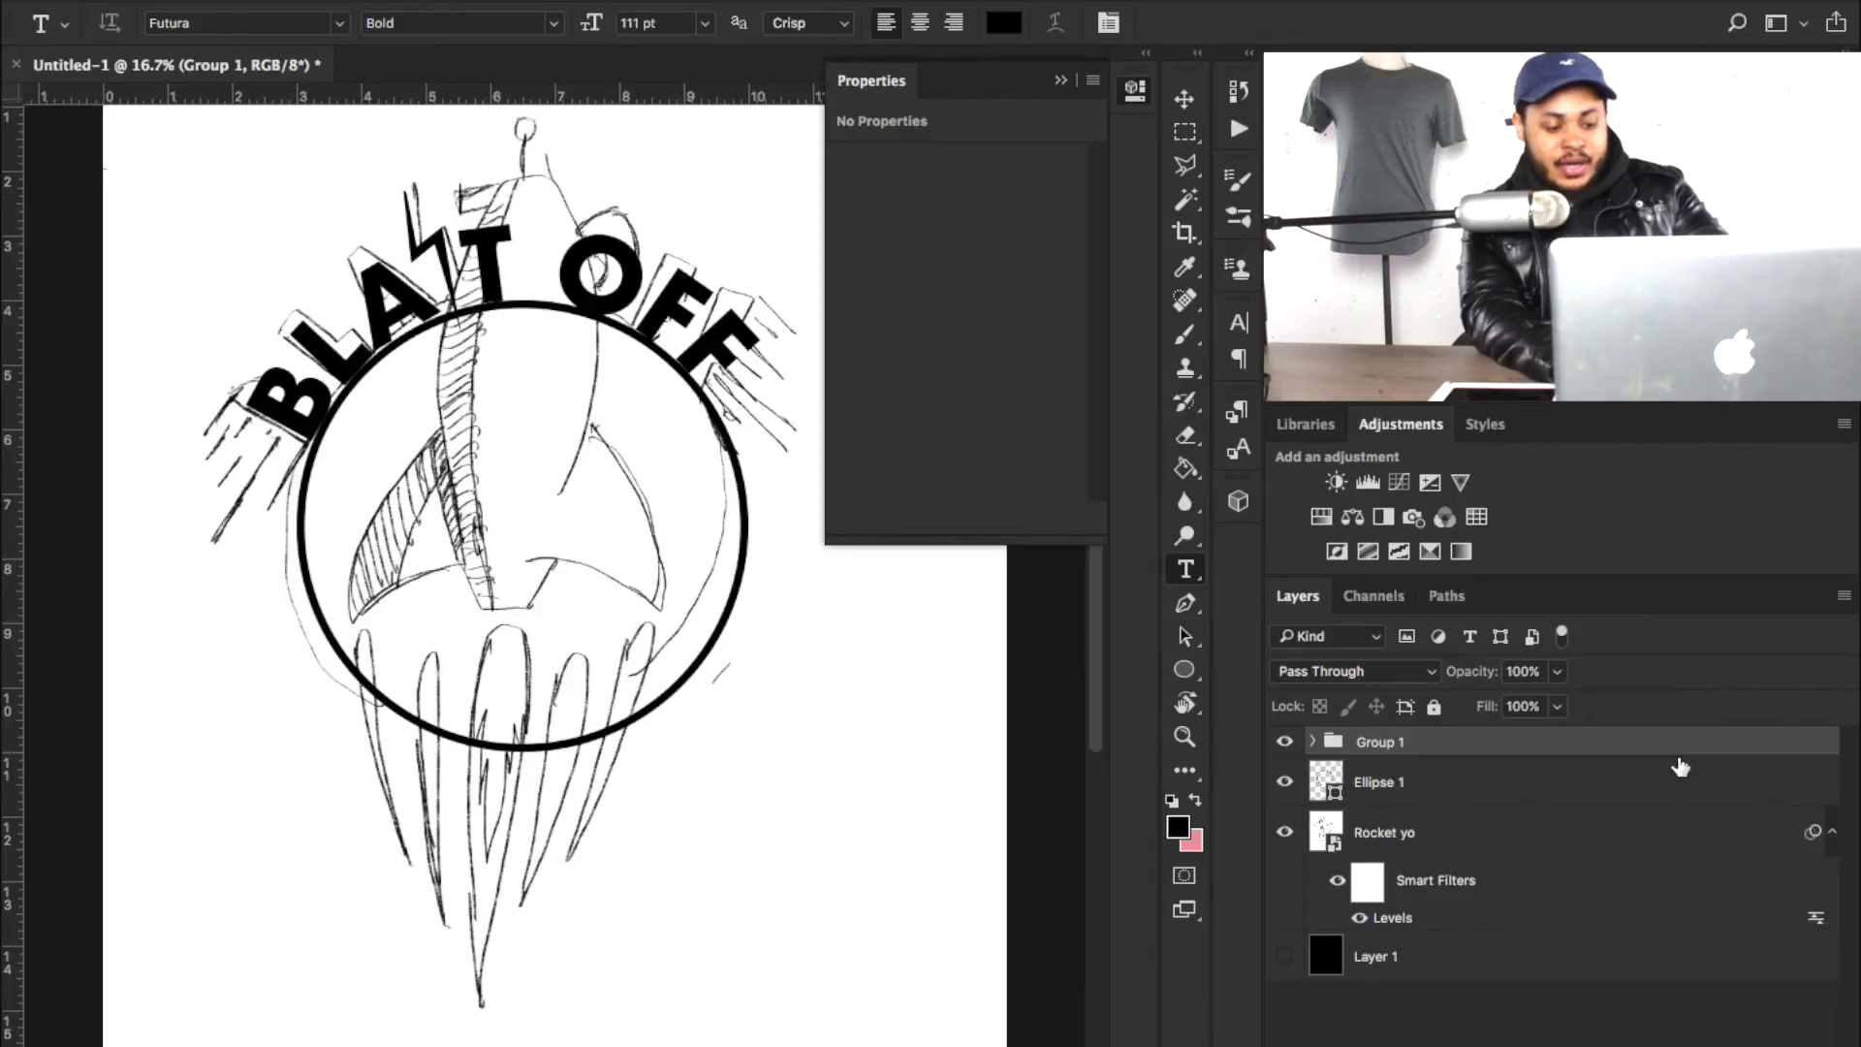
Rotate the lettering group clockwise by 1.83° and nudge it right and down along the circle
key(ctrl+t)
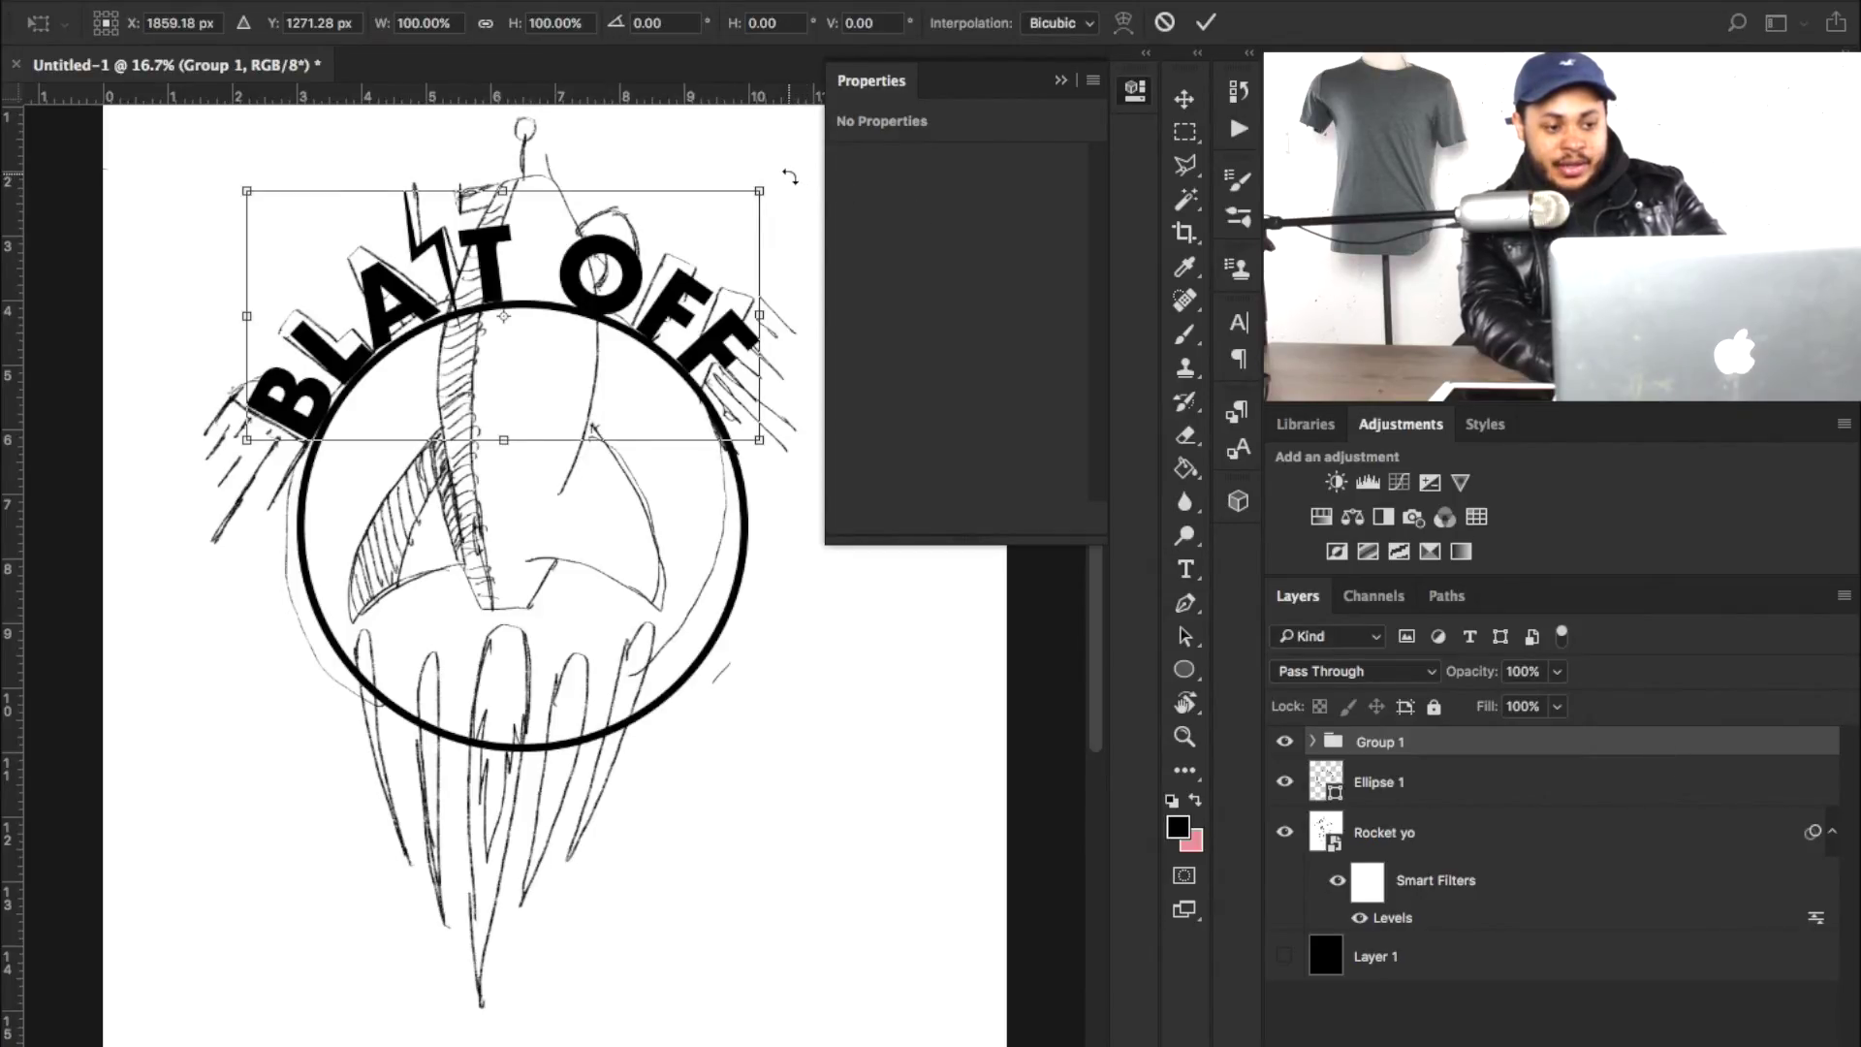
drag(790, 178, 794, 182)
key(Right)
key(Right)
key(Right)
key(Right)
key(Right)
key(Right)
key(Right)
key(Right)
key(Right)
key(Right)
key(Right)
key(Right)
key(Right)
key(Right)
key(Right)
key(Right)
key(Right)
key(Right)
key(Right)
key(Right)
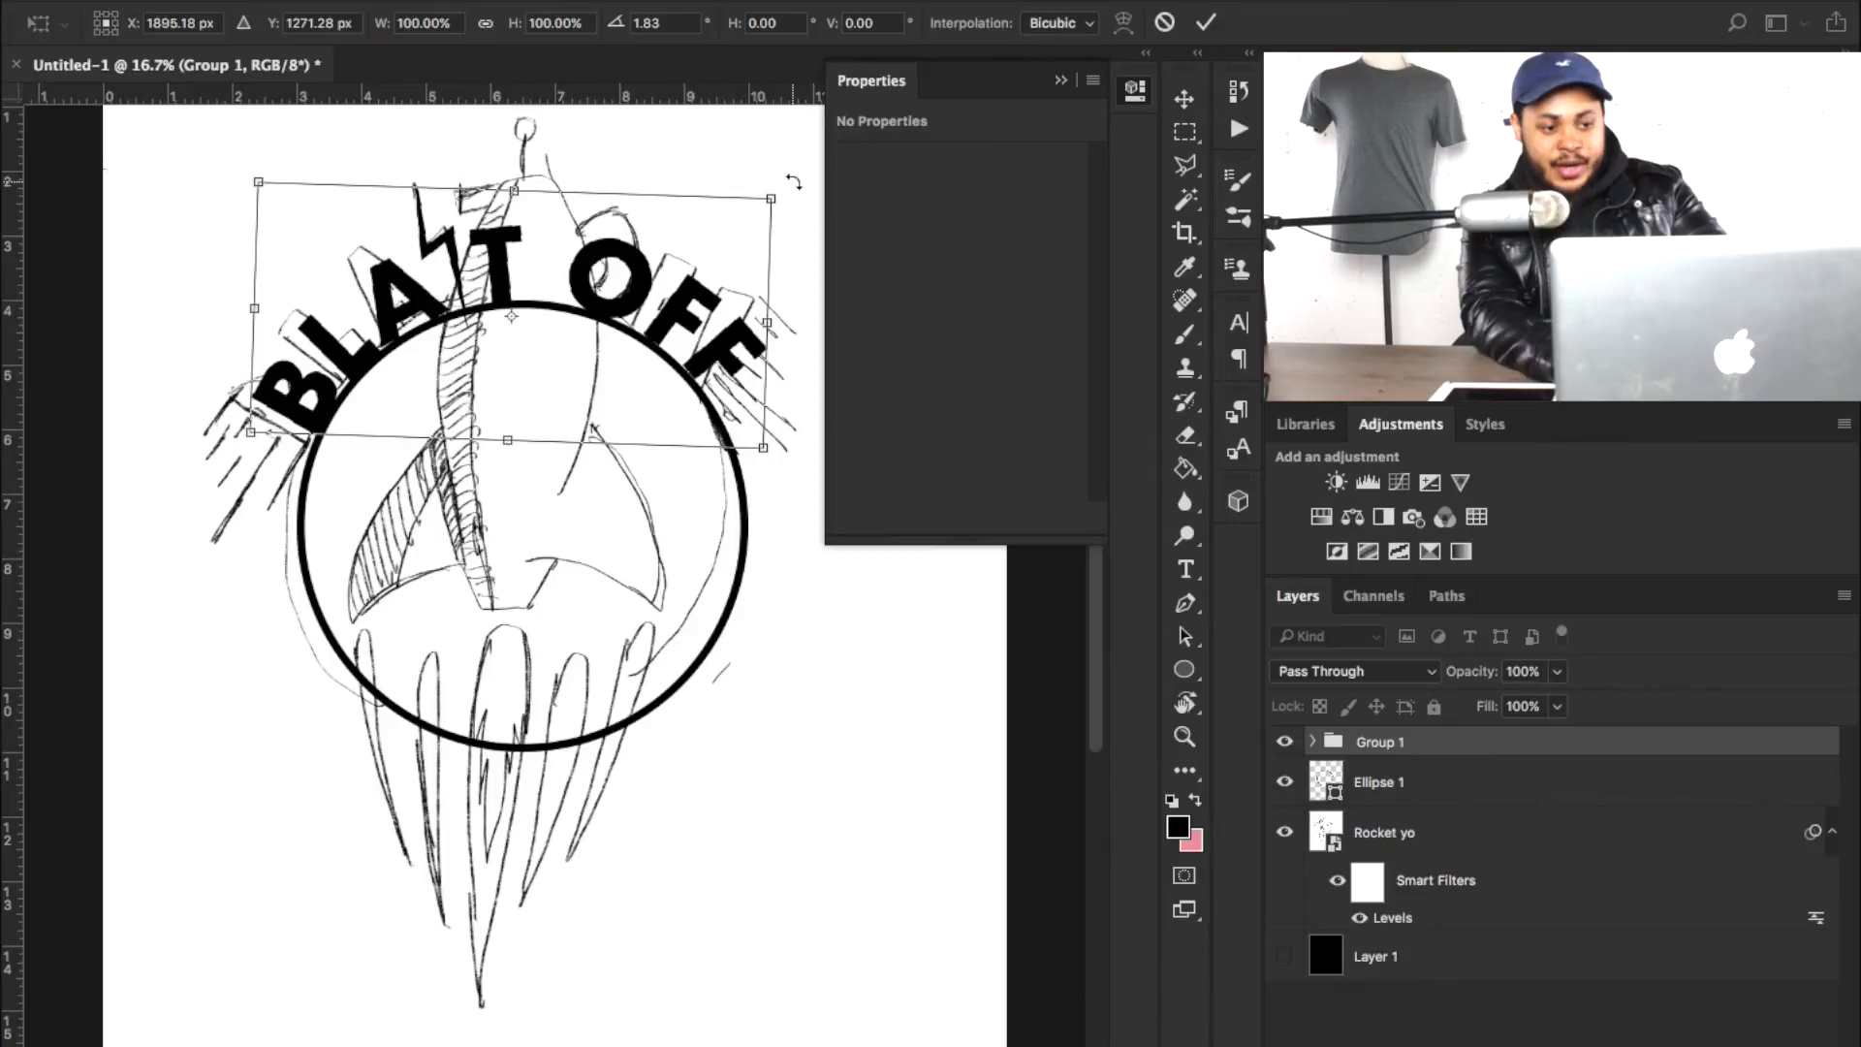
key(Down)
key(Down)
key(Down)
key(Down)
key(Down)
key(Down)
key(Down)
key(Down)
key(Down)
key(Down)
key(Down)
key(Down)
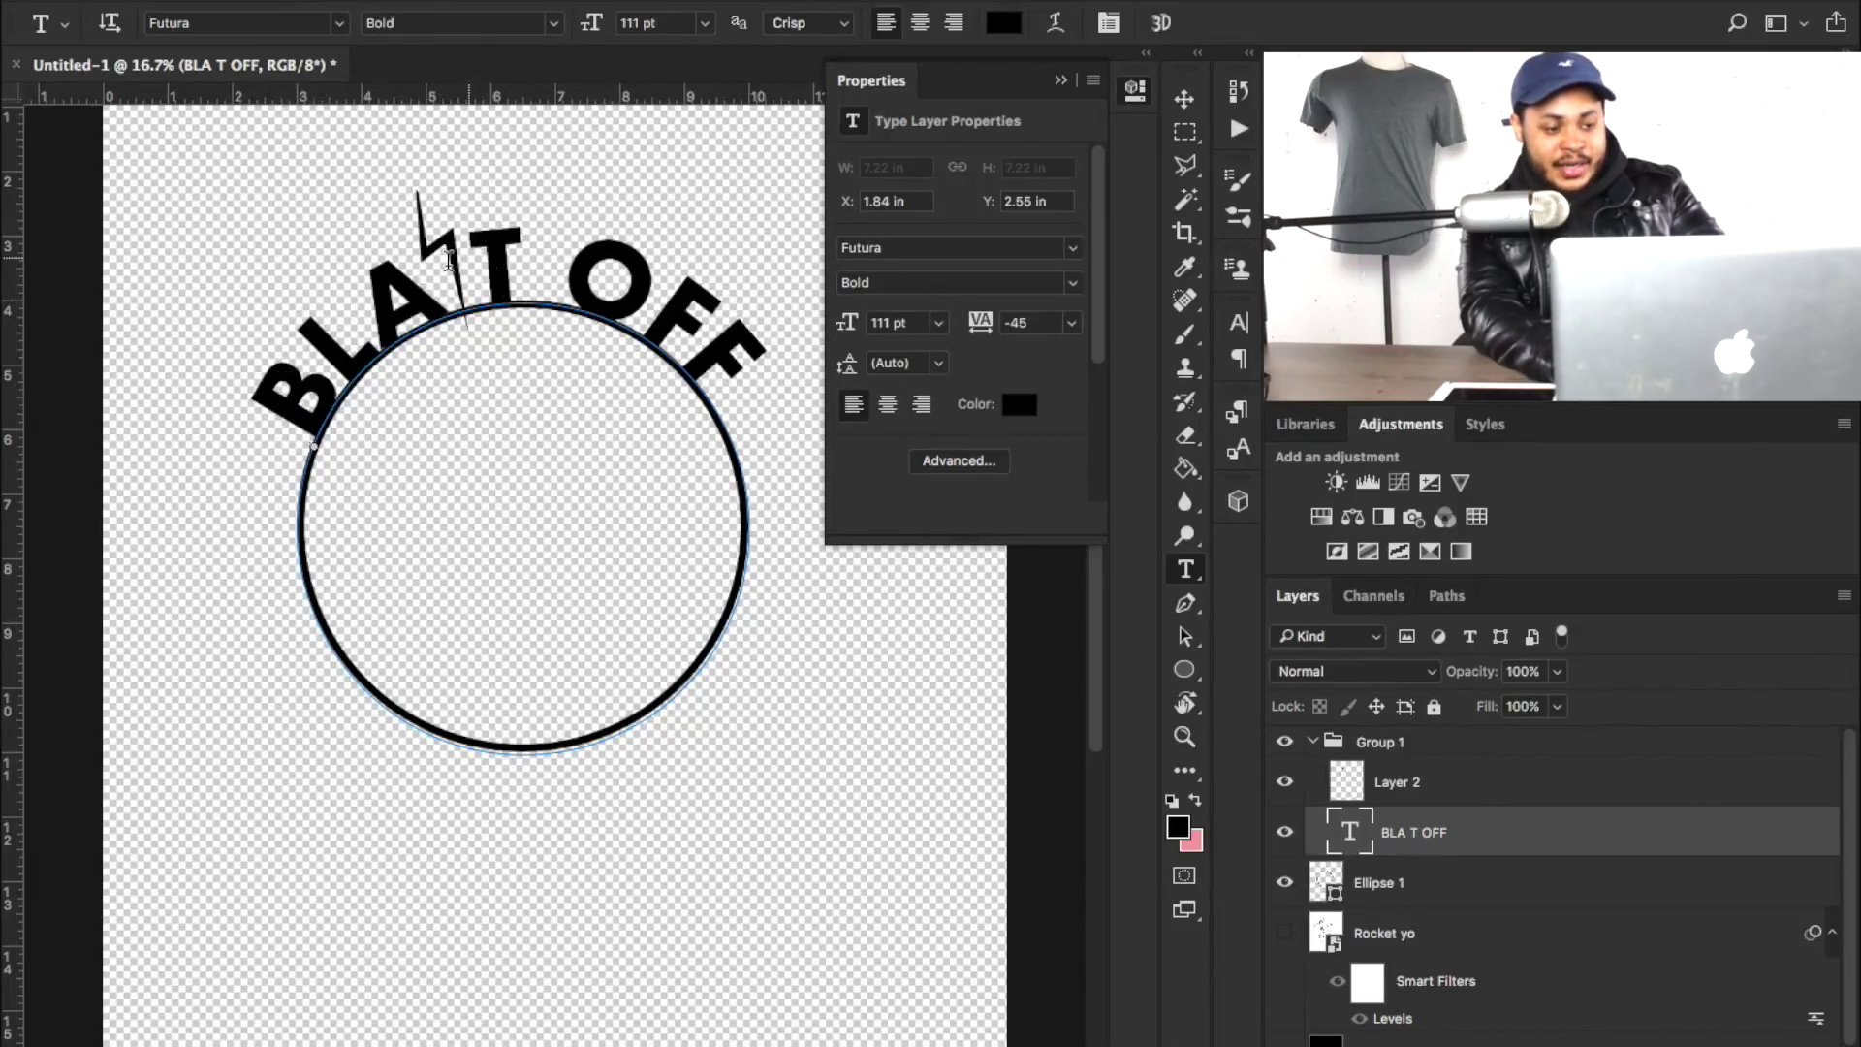
Insert an extra space before OFF in the curved text and show the Rocket yo sketch layer again
click(568, 278)
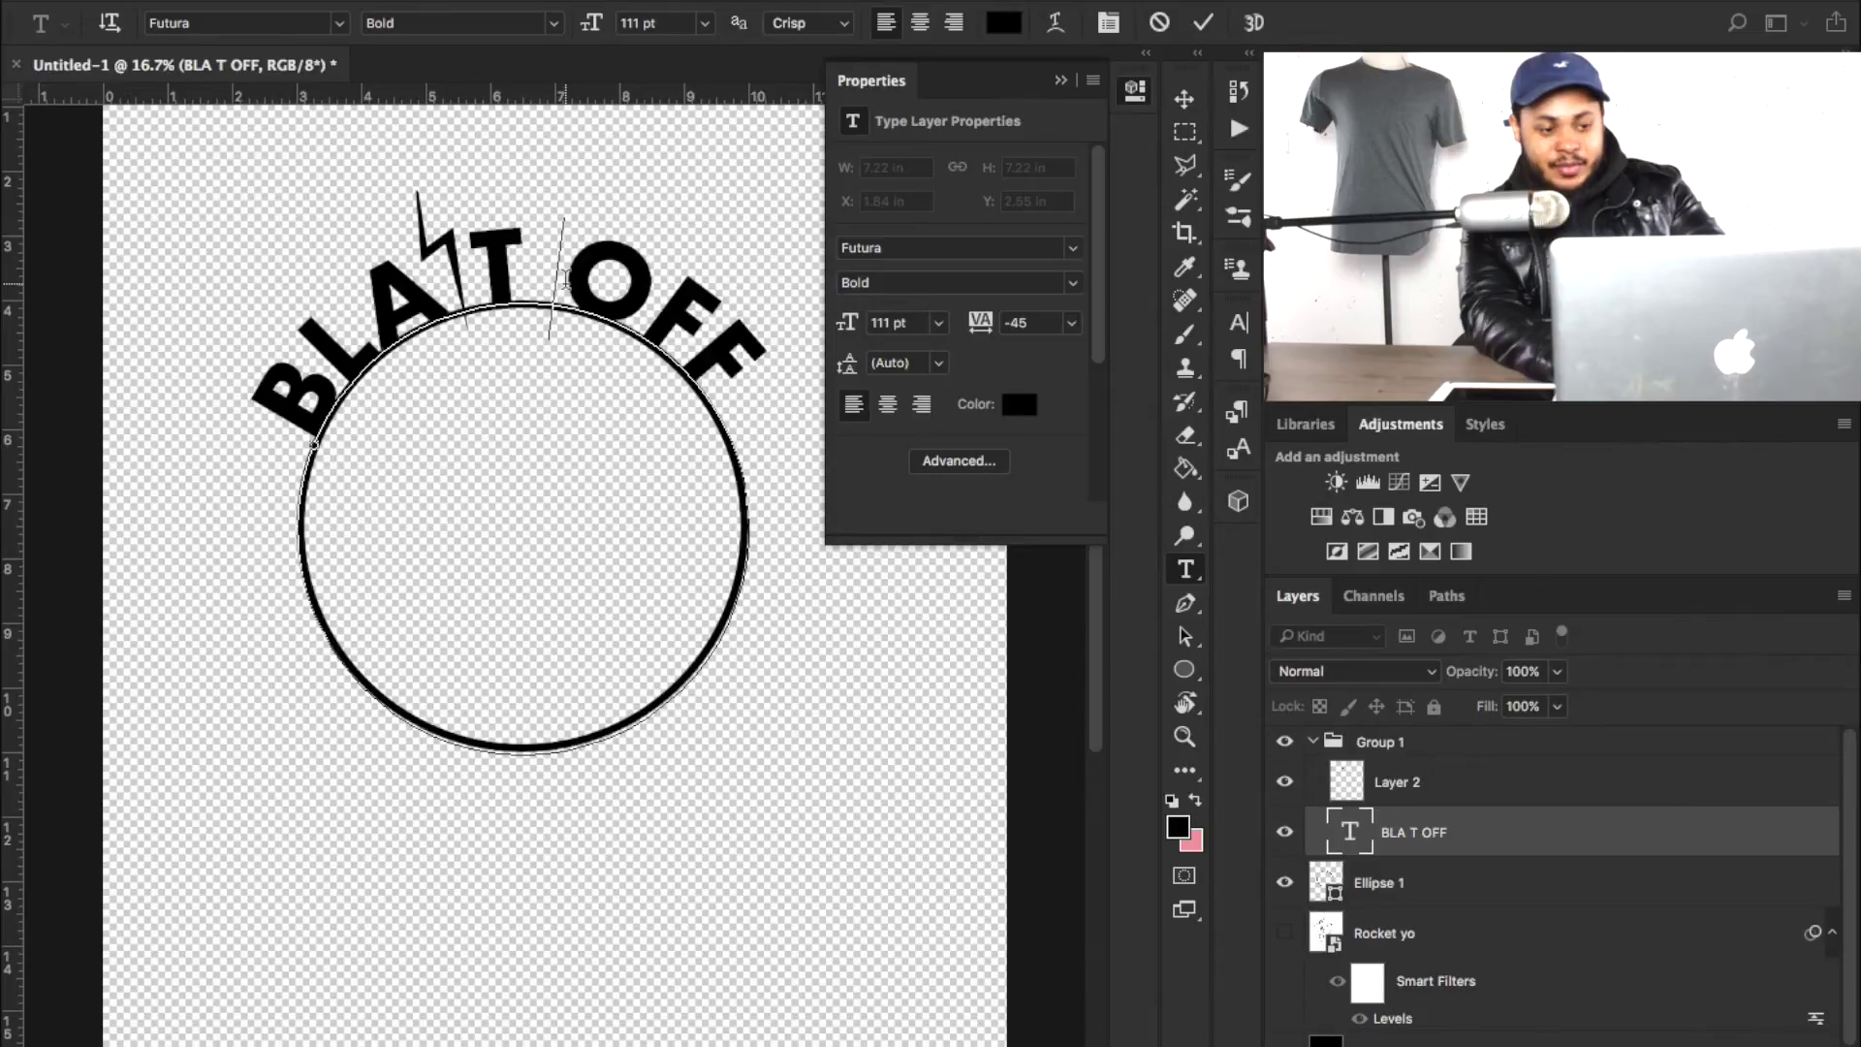
key(super+Return)
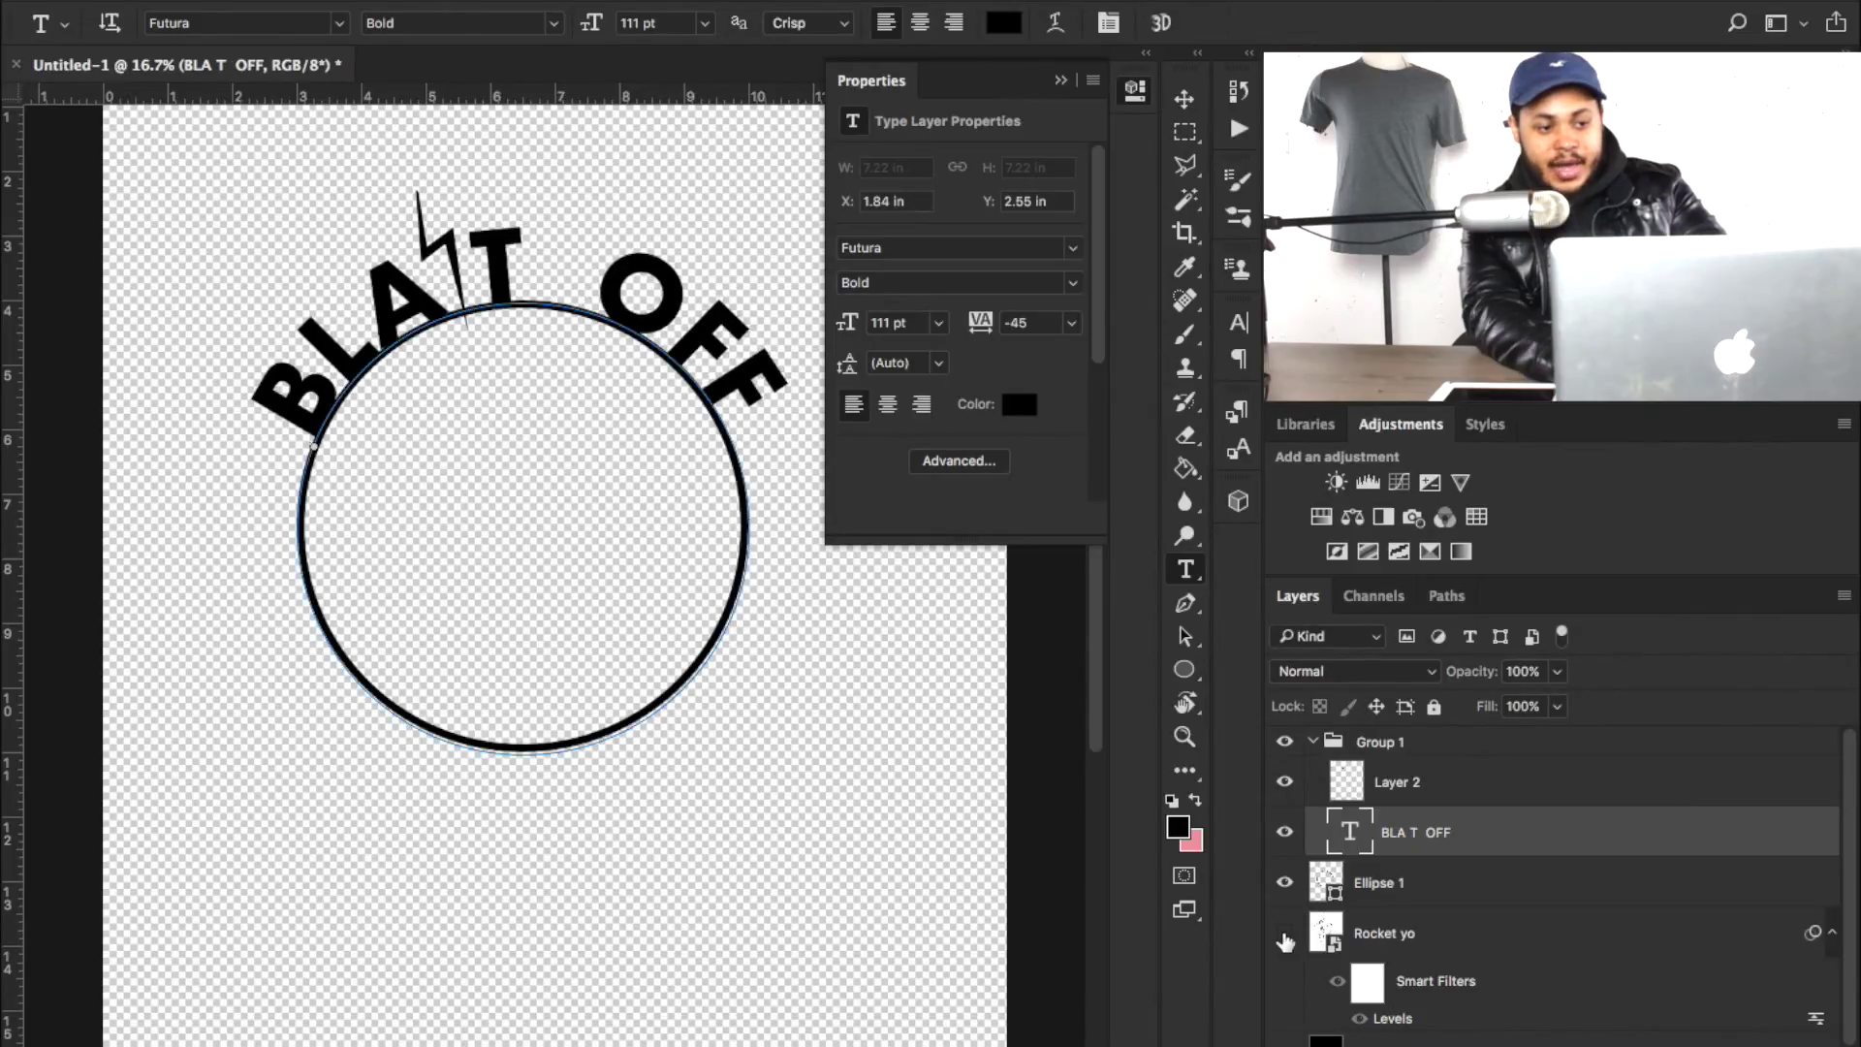
click(1285, 940)
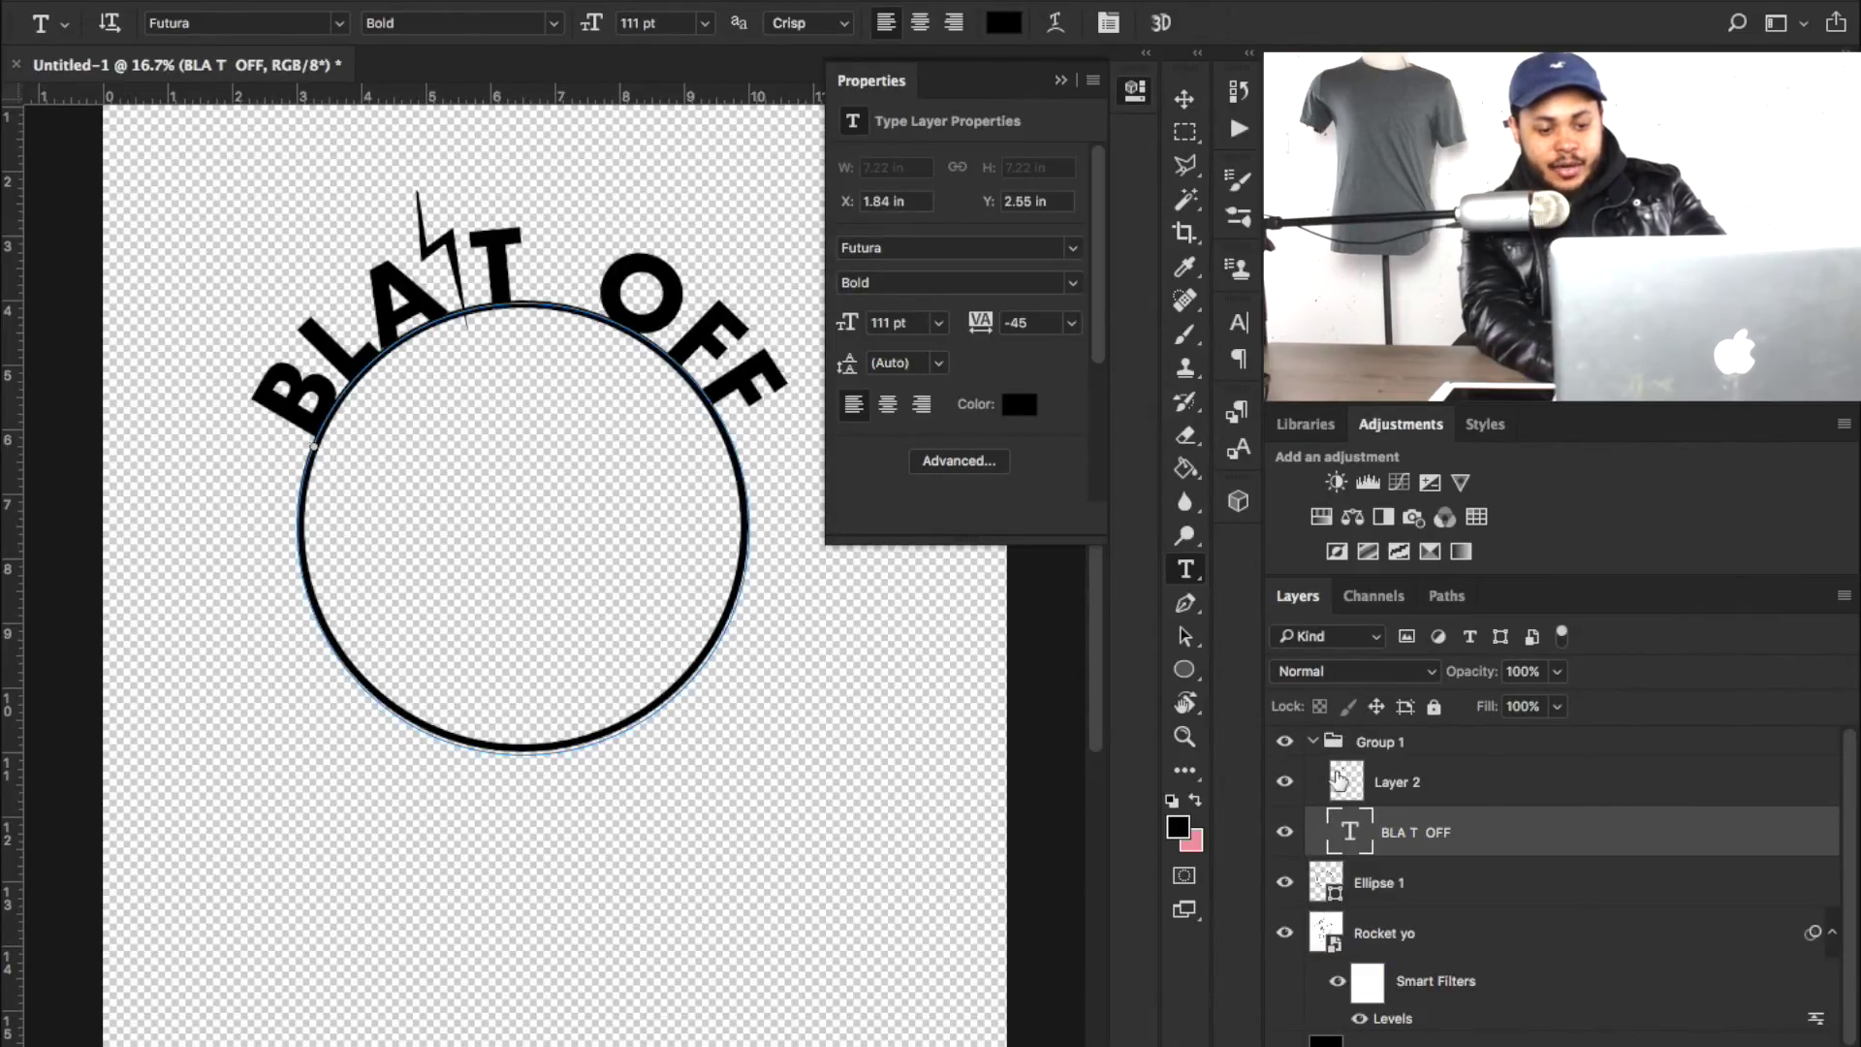
Collapse the lettering group and group it together with the Ellipse 1 layer
click(1313, 743)
shift+click(1378, 781)
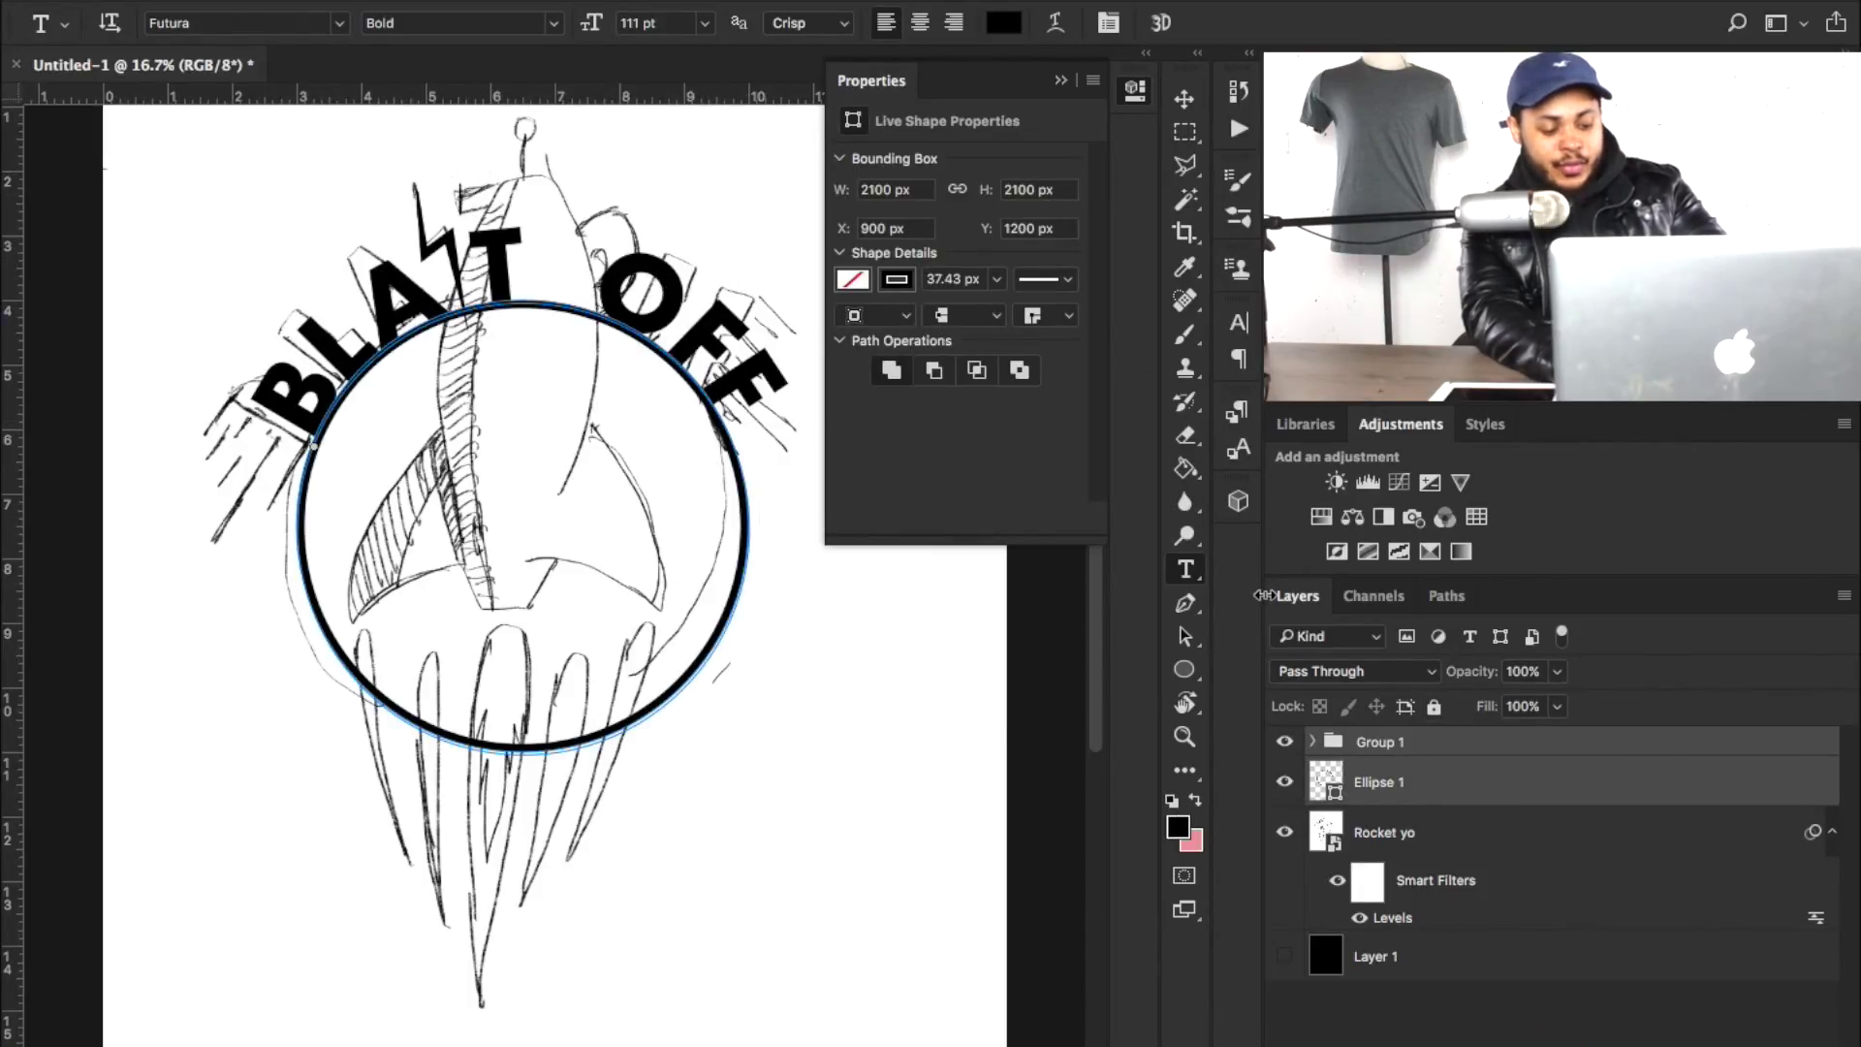
key(ctrl+g)
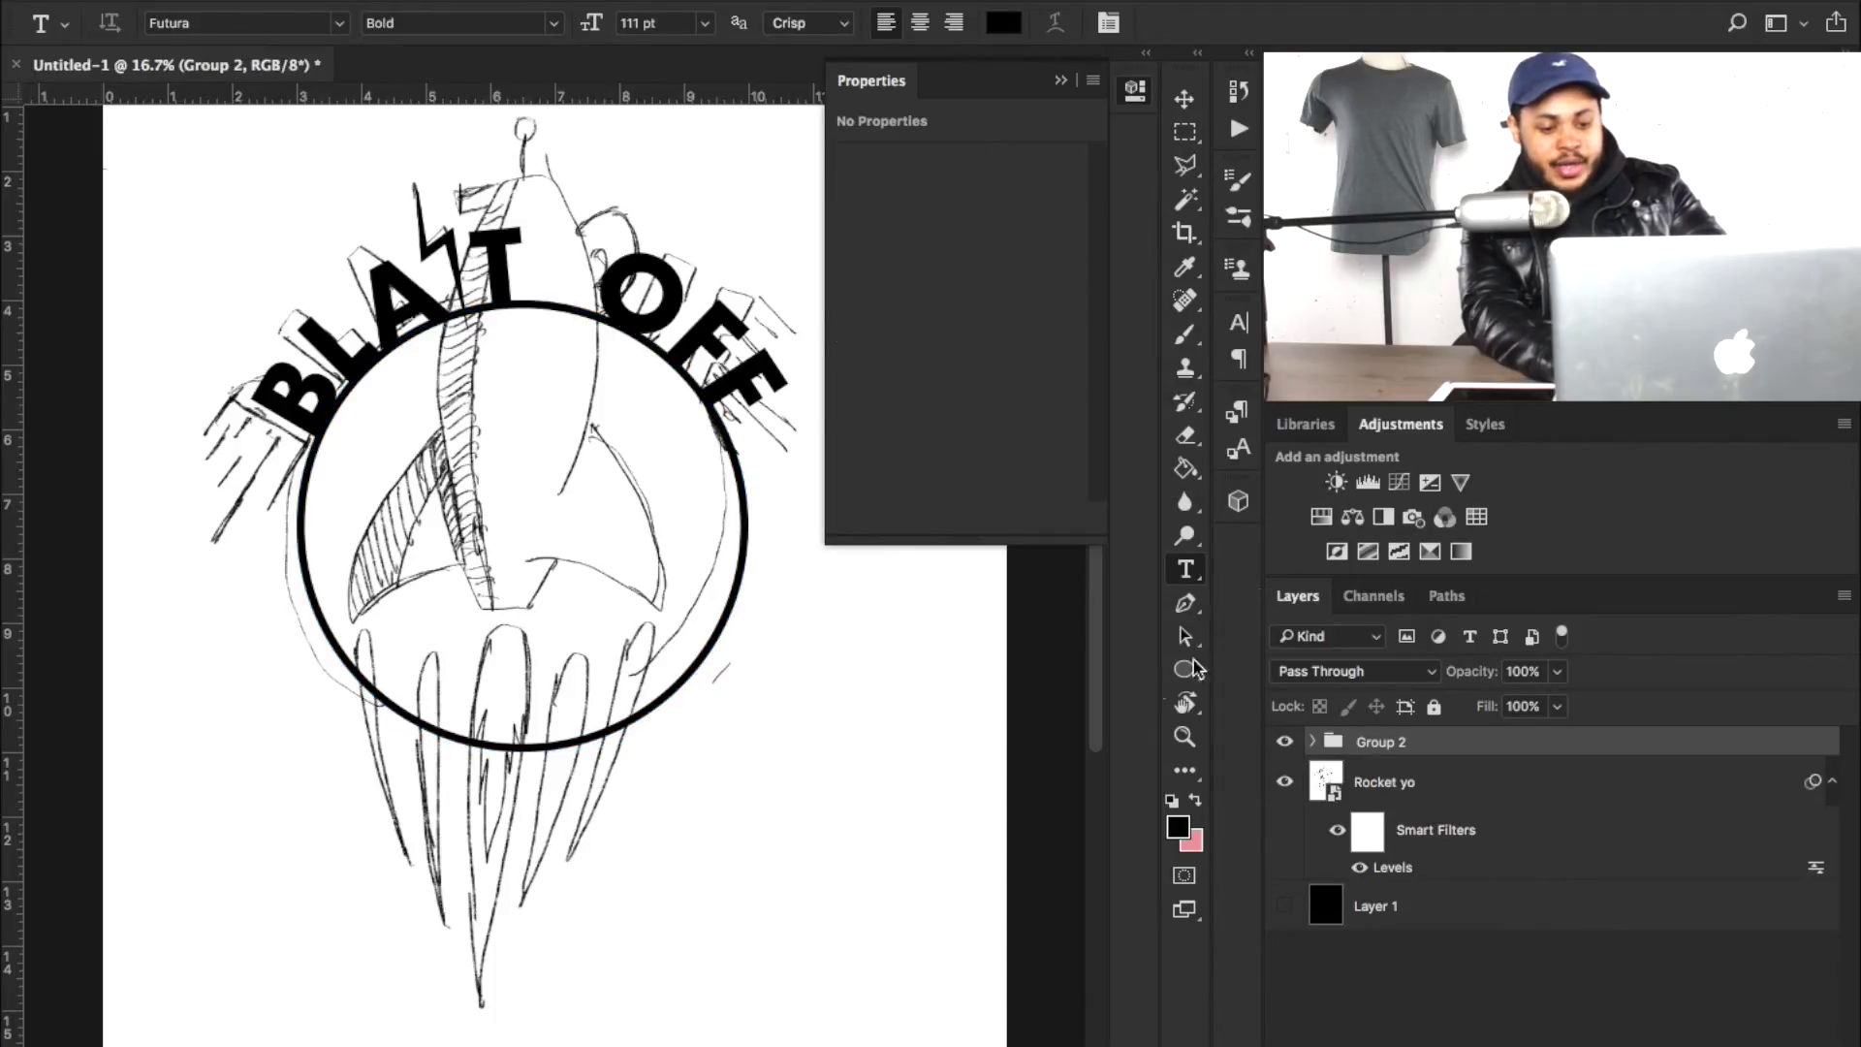
With Group 2 hidden and the grid shown, draw the rocket body as a 975 x 2100 px ellipse outline over the sketch
click(1285, 743)
key(u)
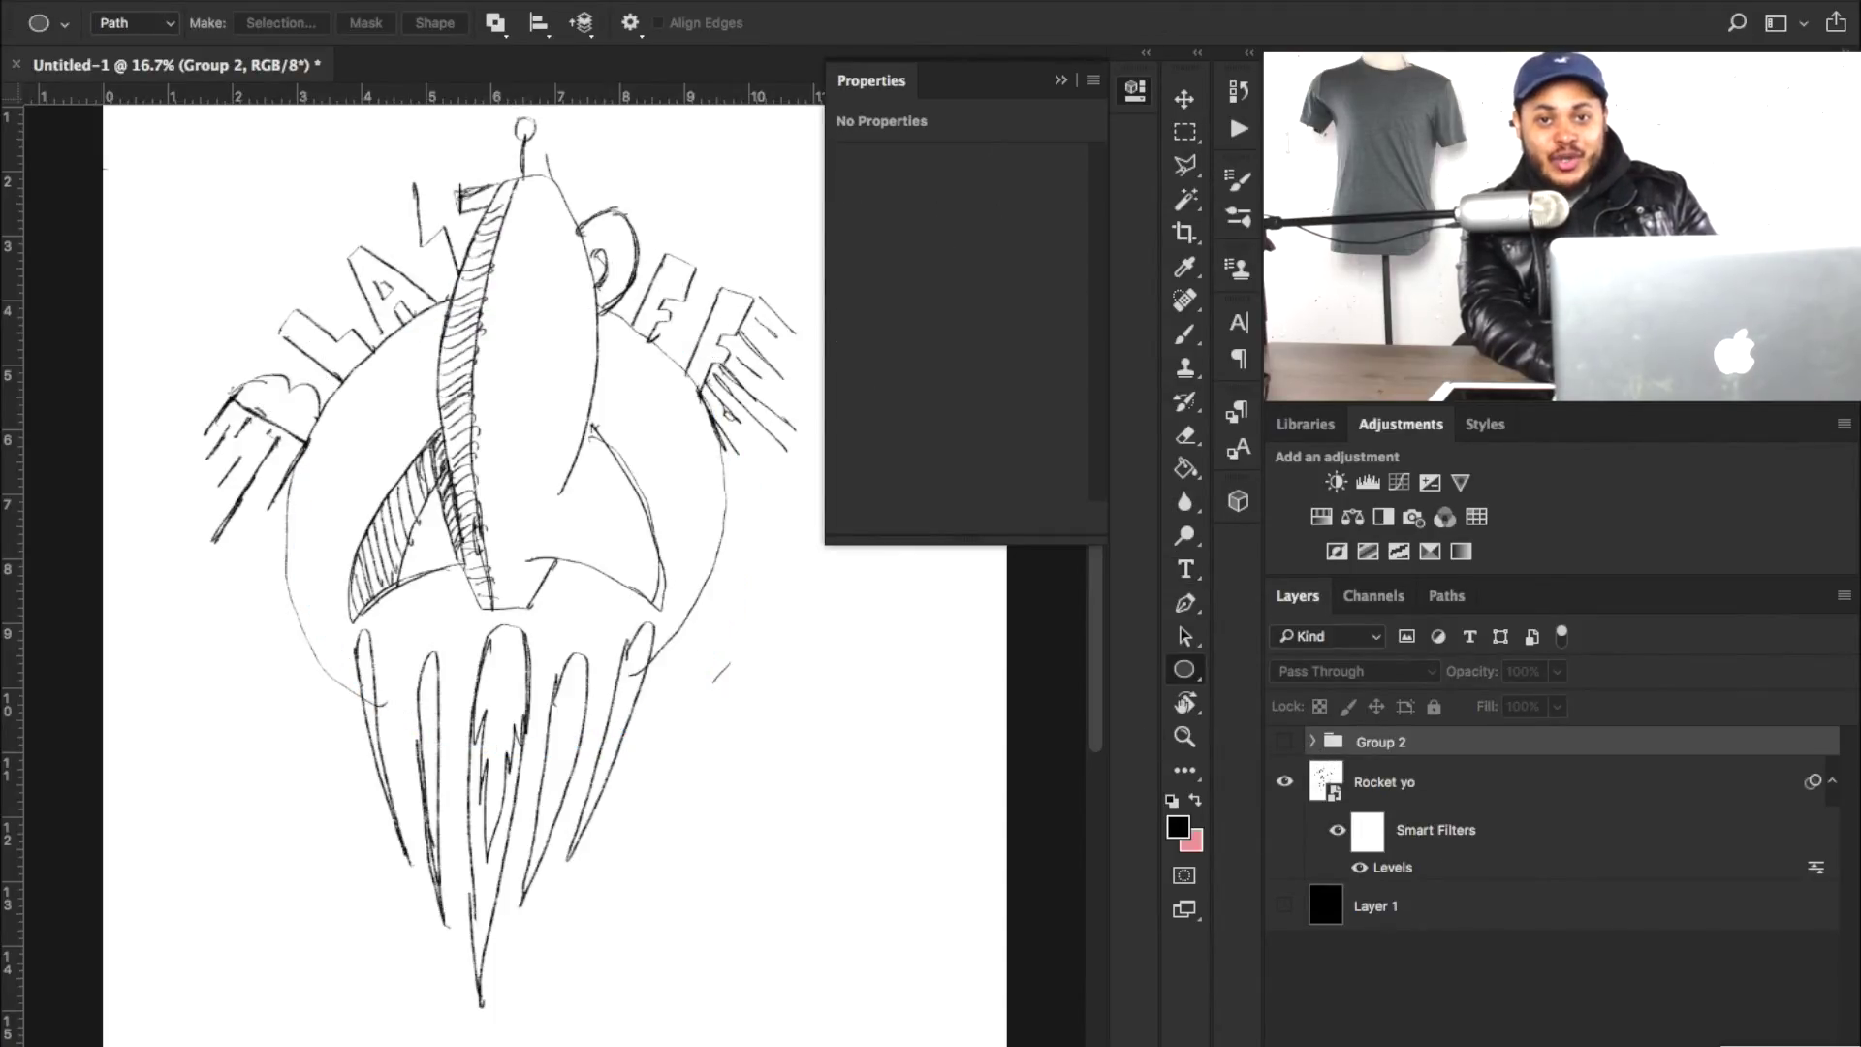
key(ctrl+shift+alt+n)
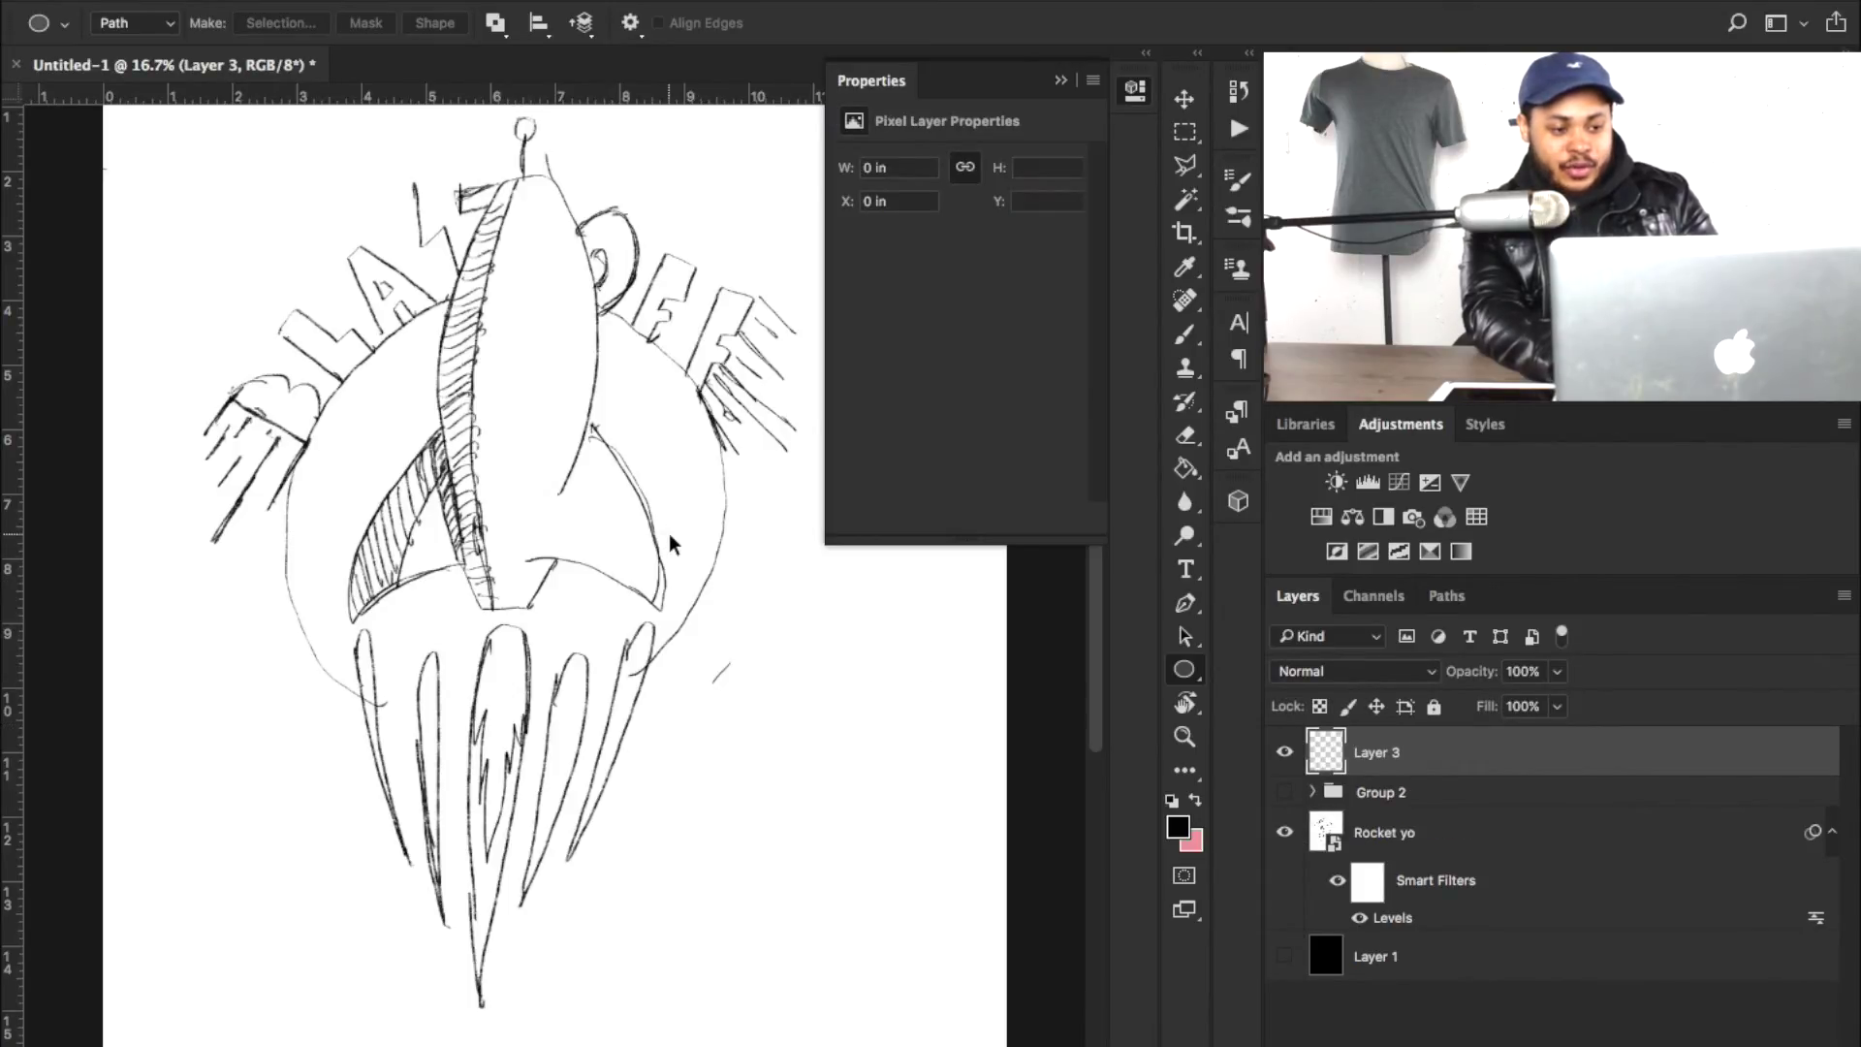
key(ctrl+apostrophe)
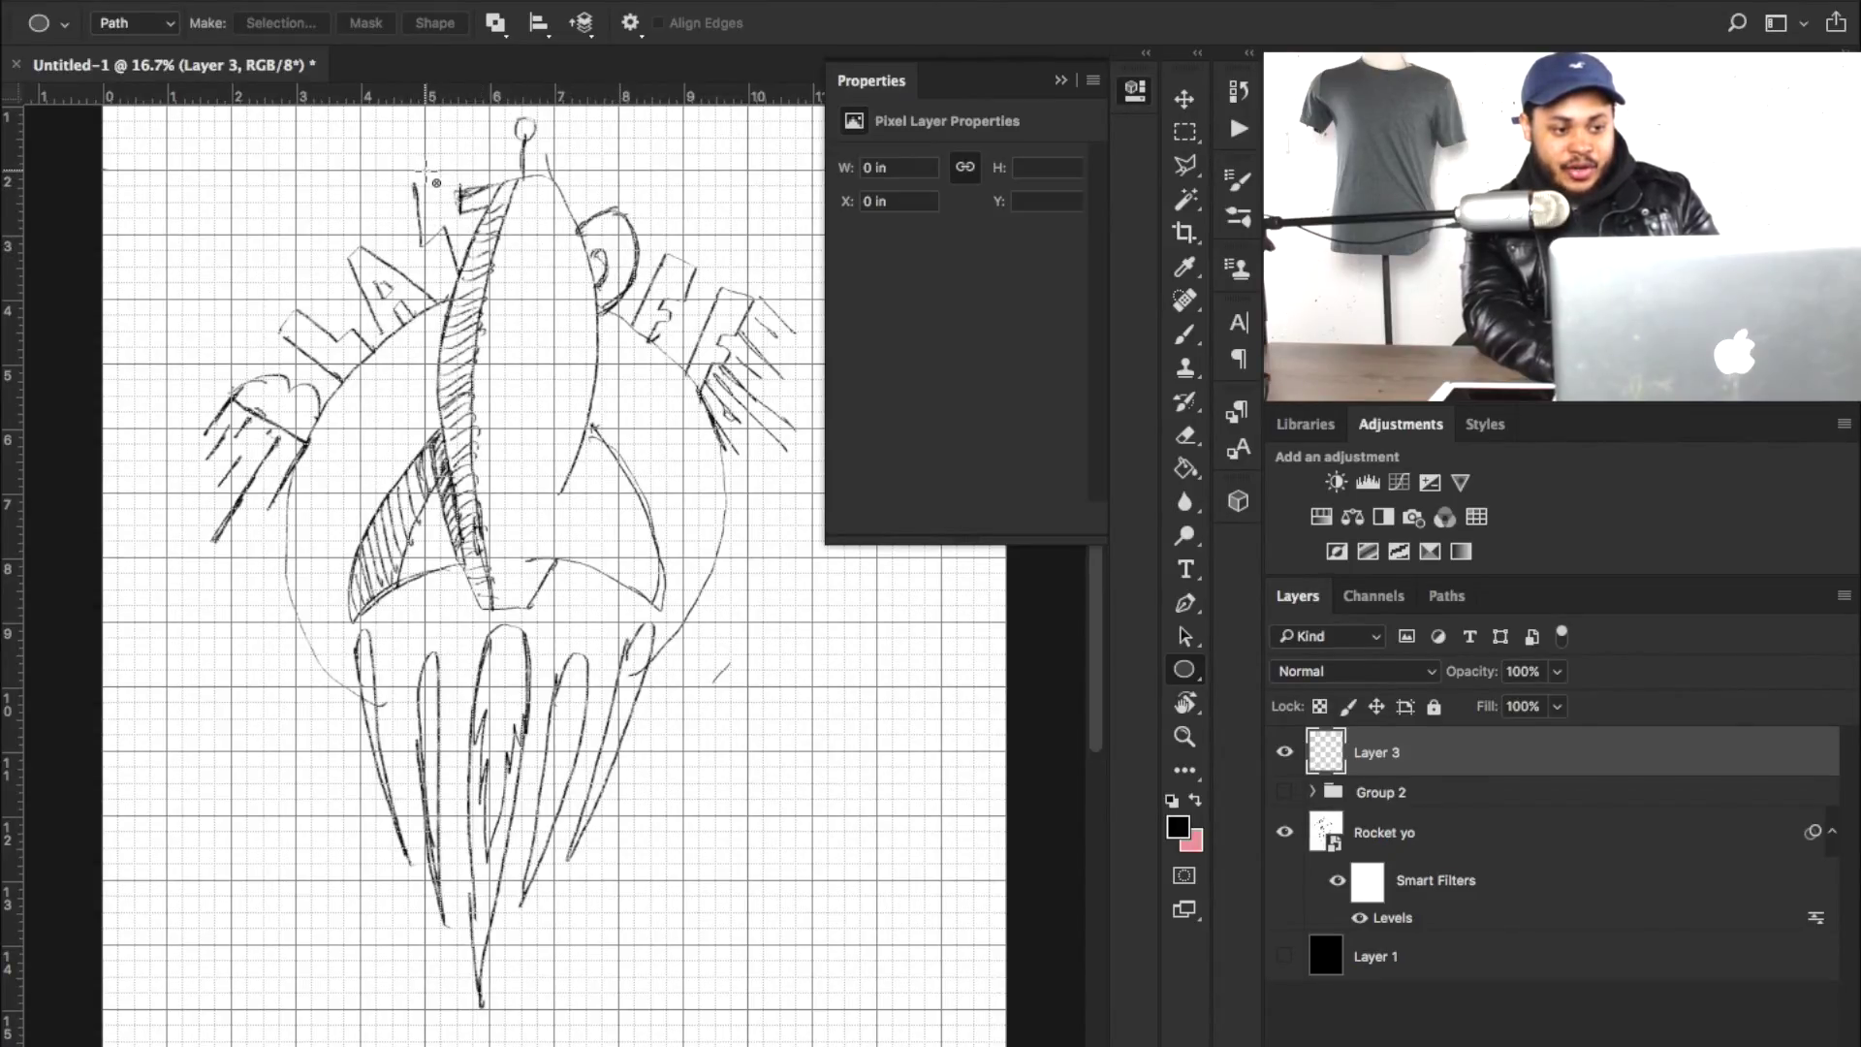
mouse_move(426, 174)
mouse_down()
mouse_move(603, 431)
mouse_move(630, 626)
mouse_up()
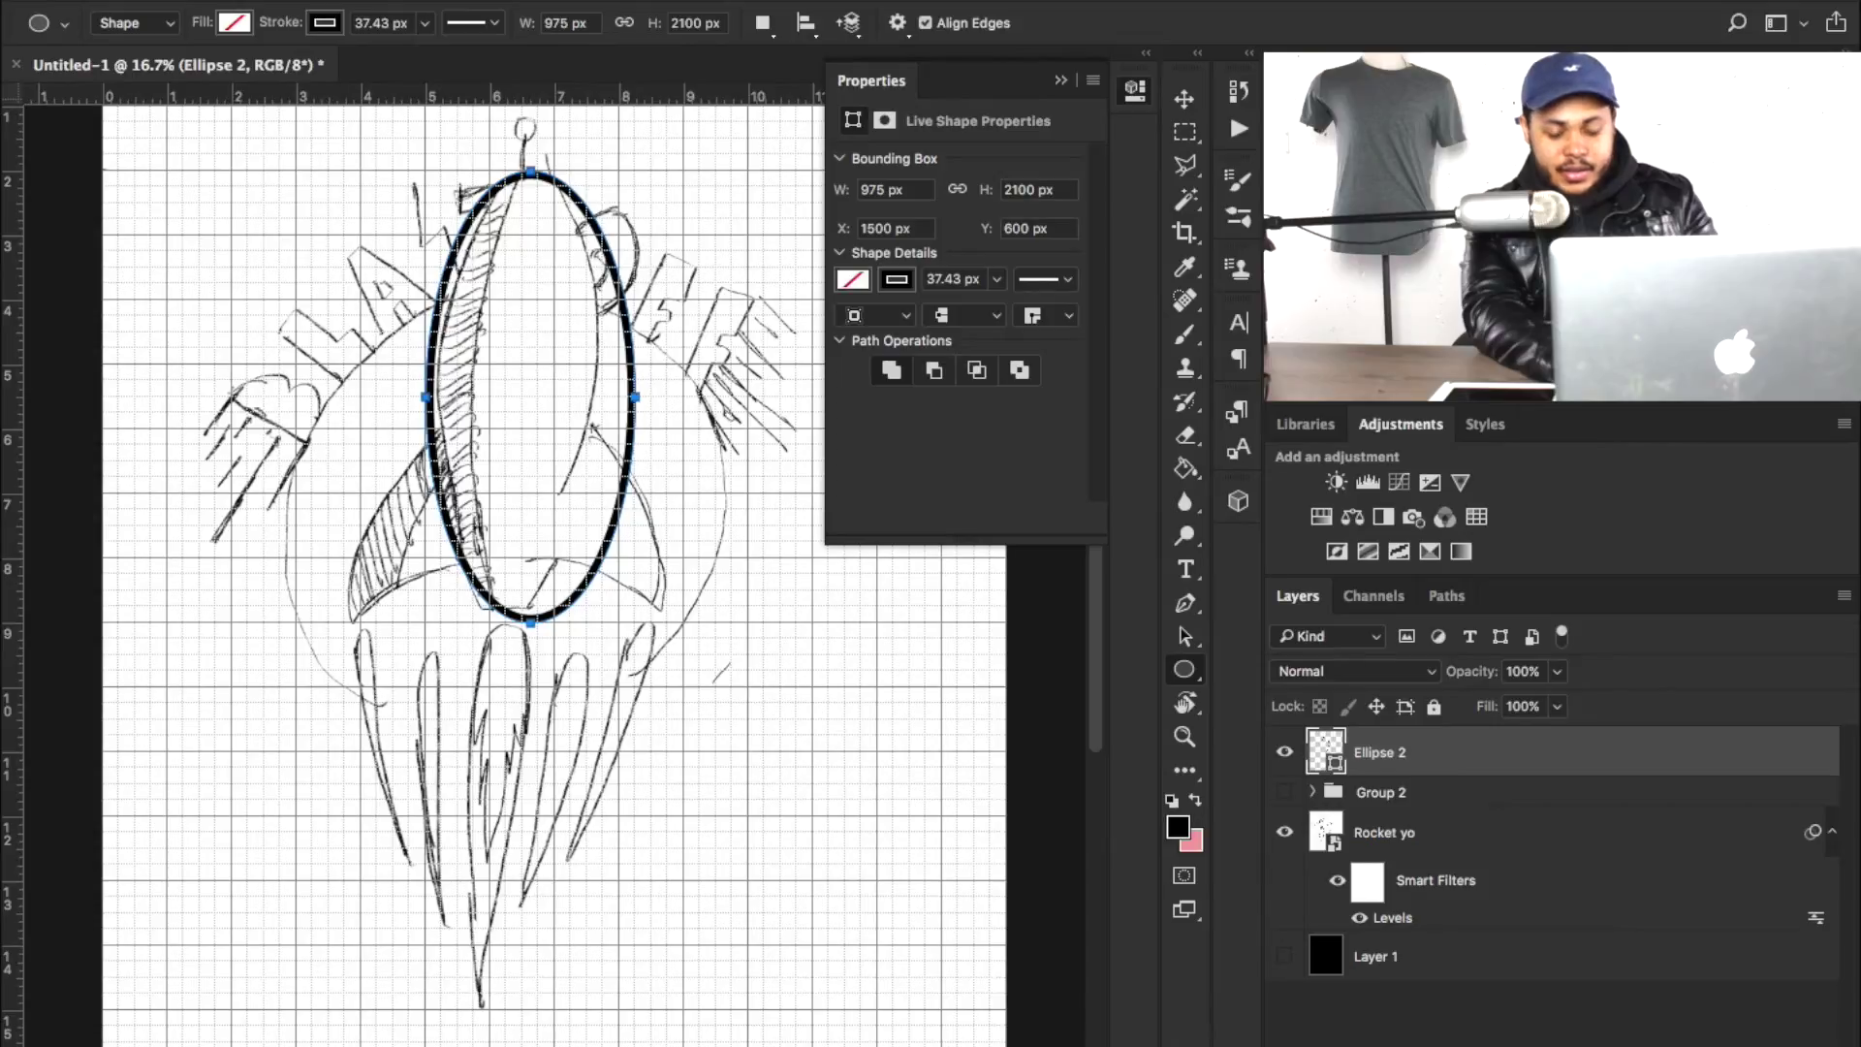
Draw a 1500 x 1500 px circle outline over the sketched fins and place a copy straight below it at Y 2325 px
key(ctrl+shift+alt+n)
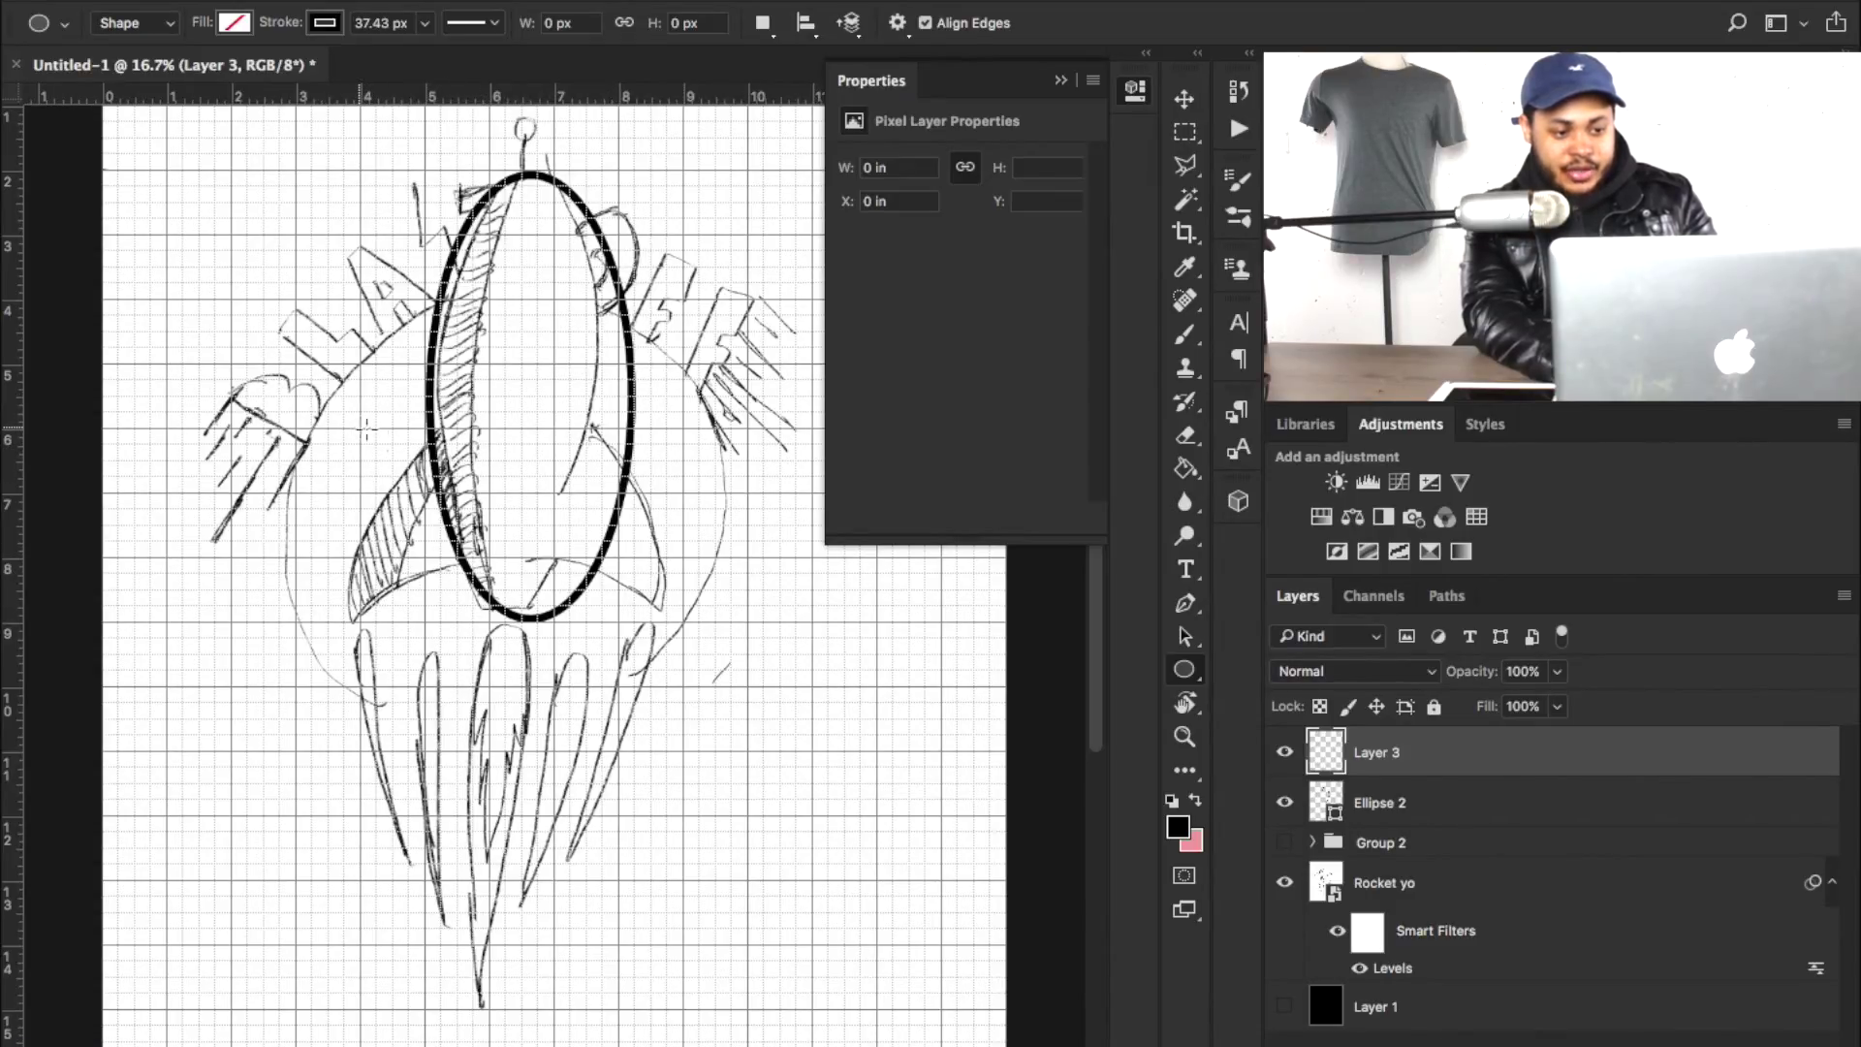
drag(361, 427, 684, 753)
key(v)
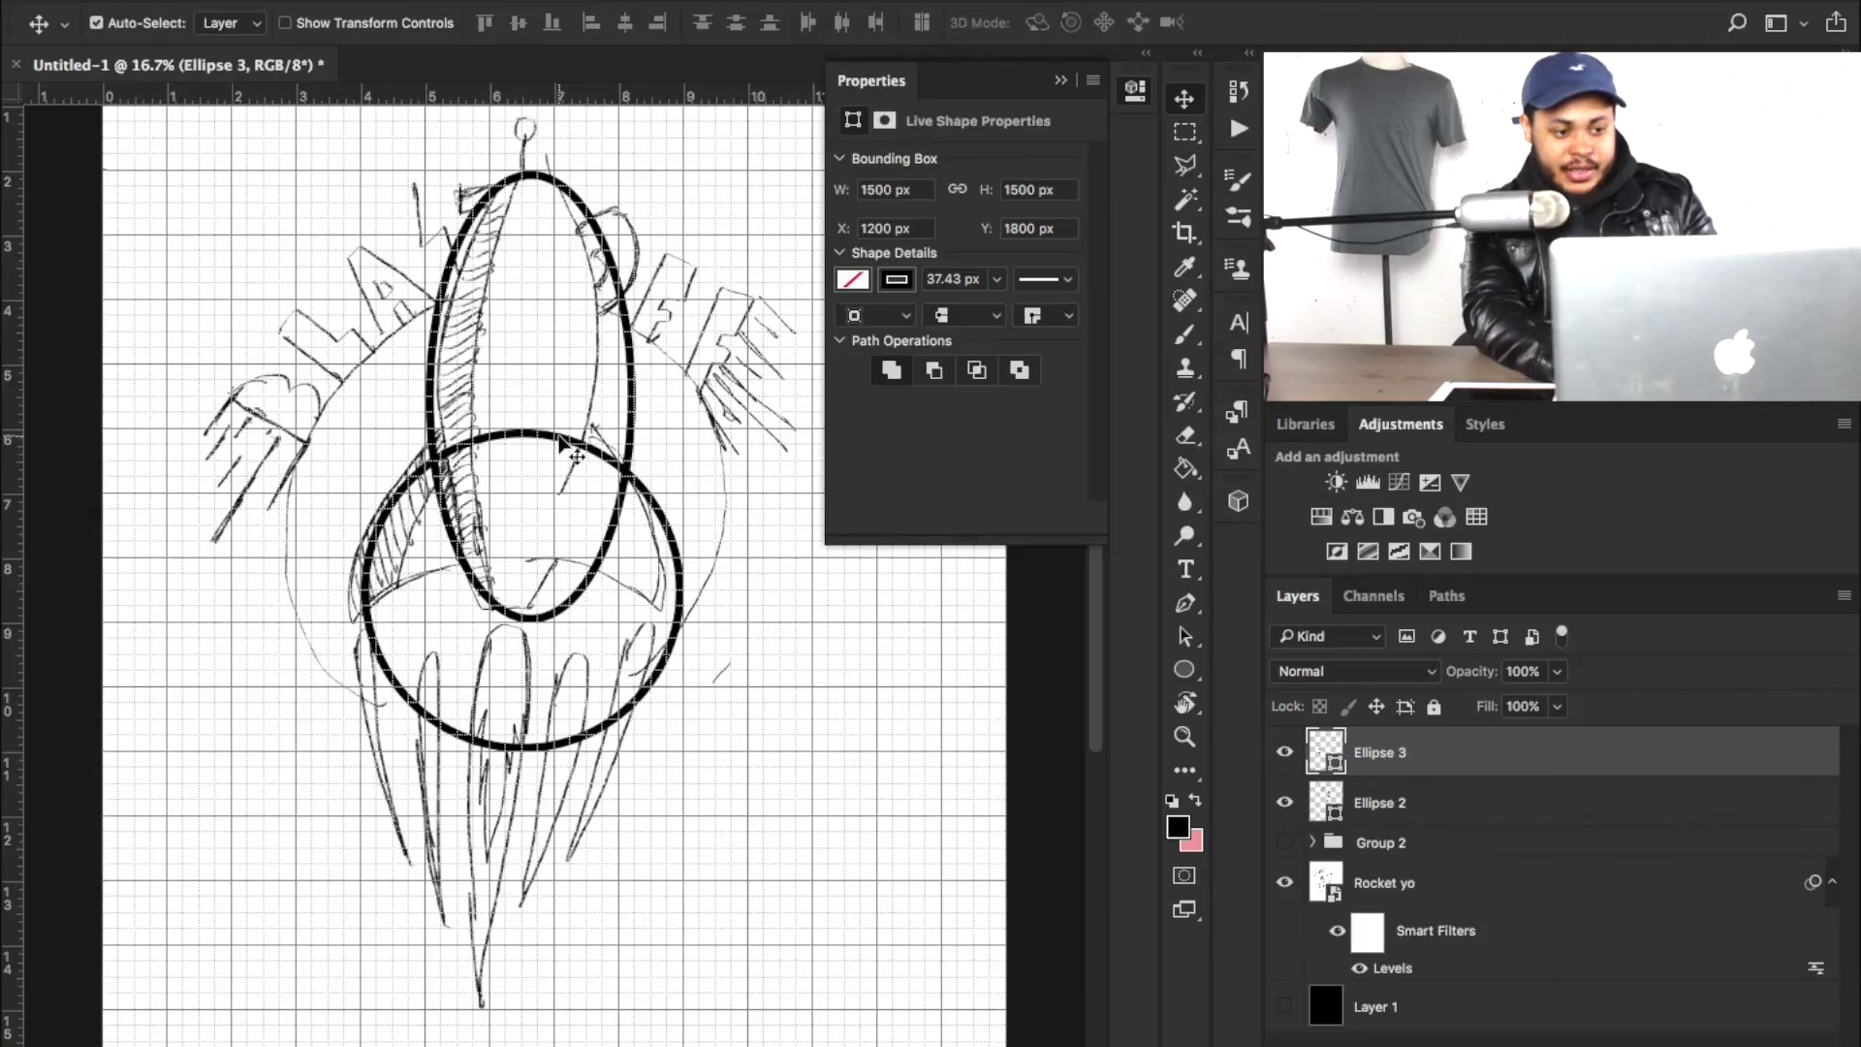
drag(560, 454, 562, 555)
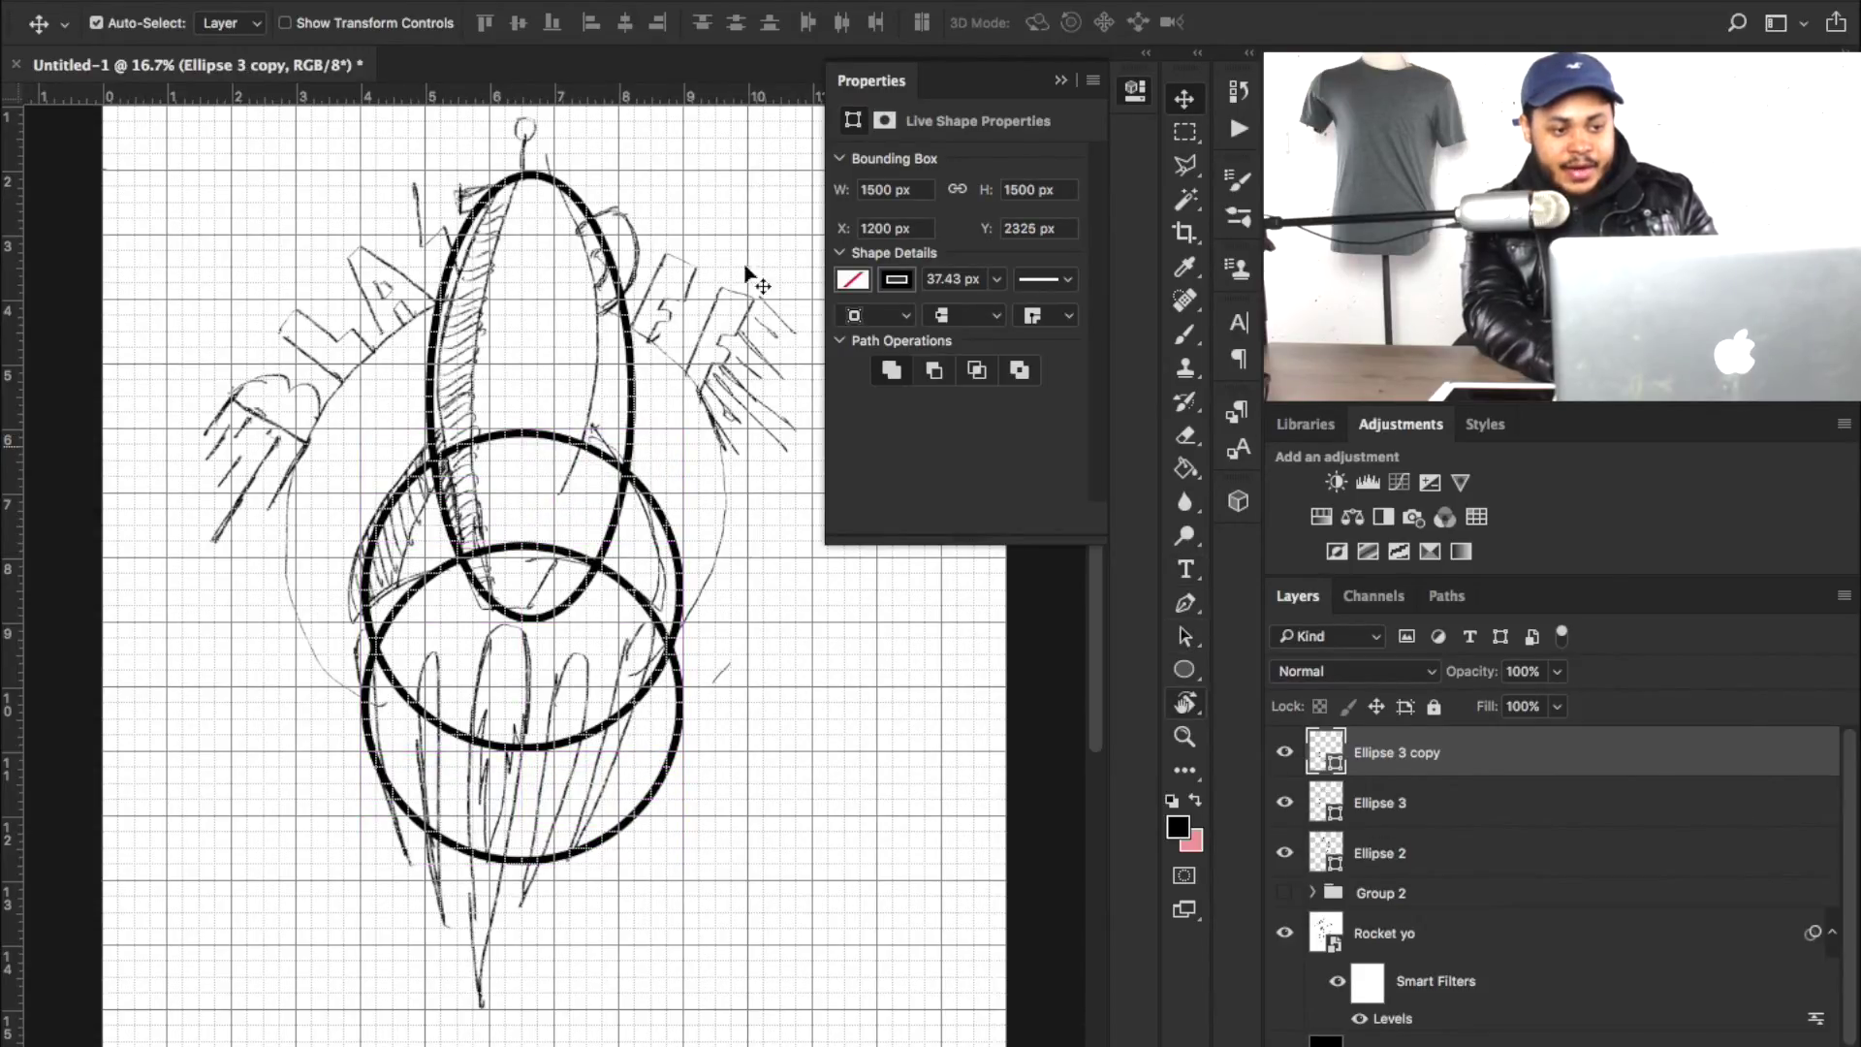
Draw the rocket's antenna above the nose as a small circle on a narrow rectangular stem
click(1186, 669)
key(ctrl+shift+alt+n)
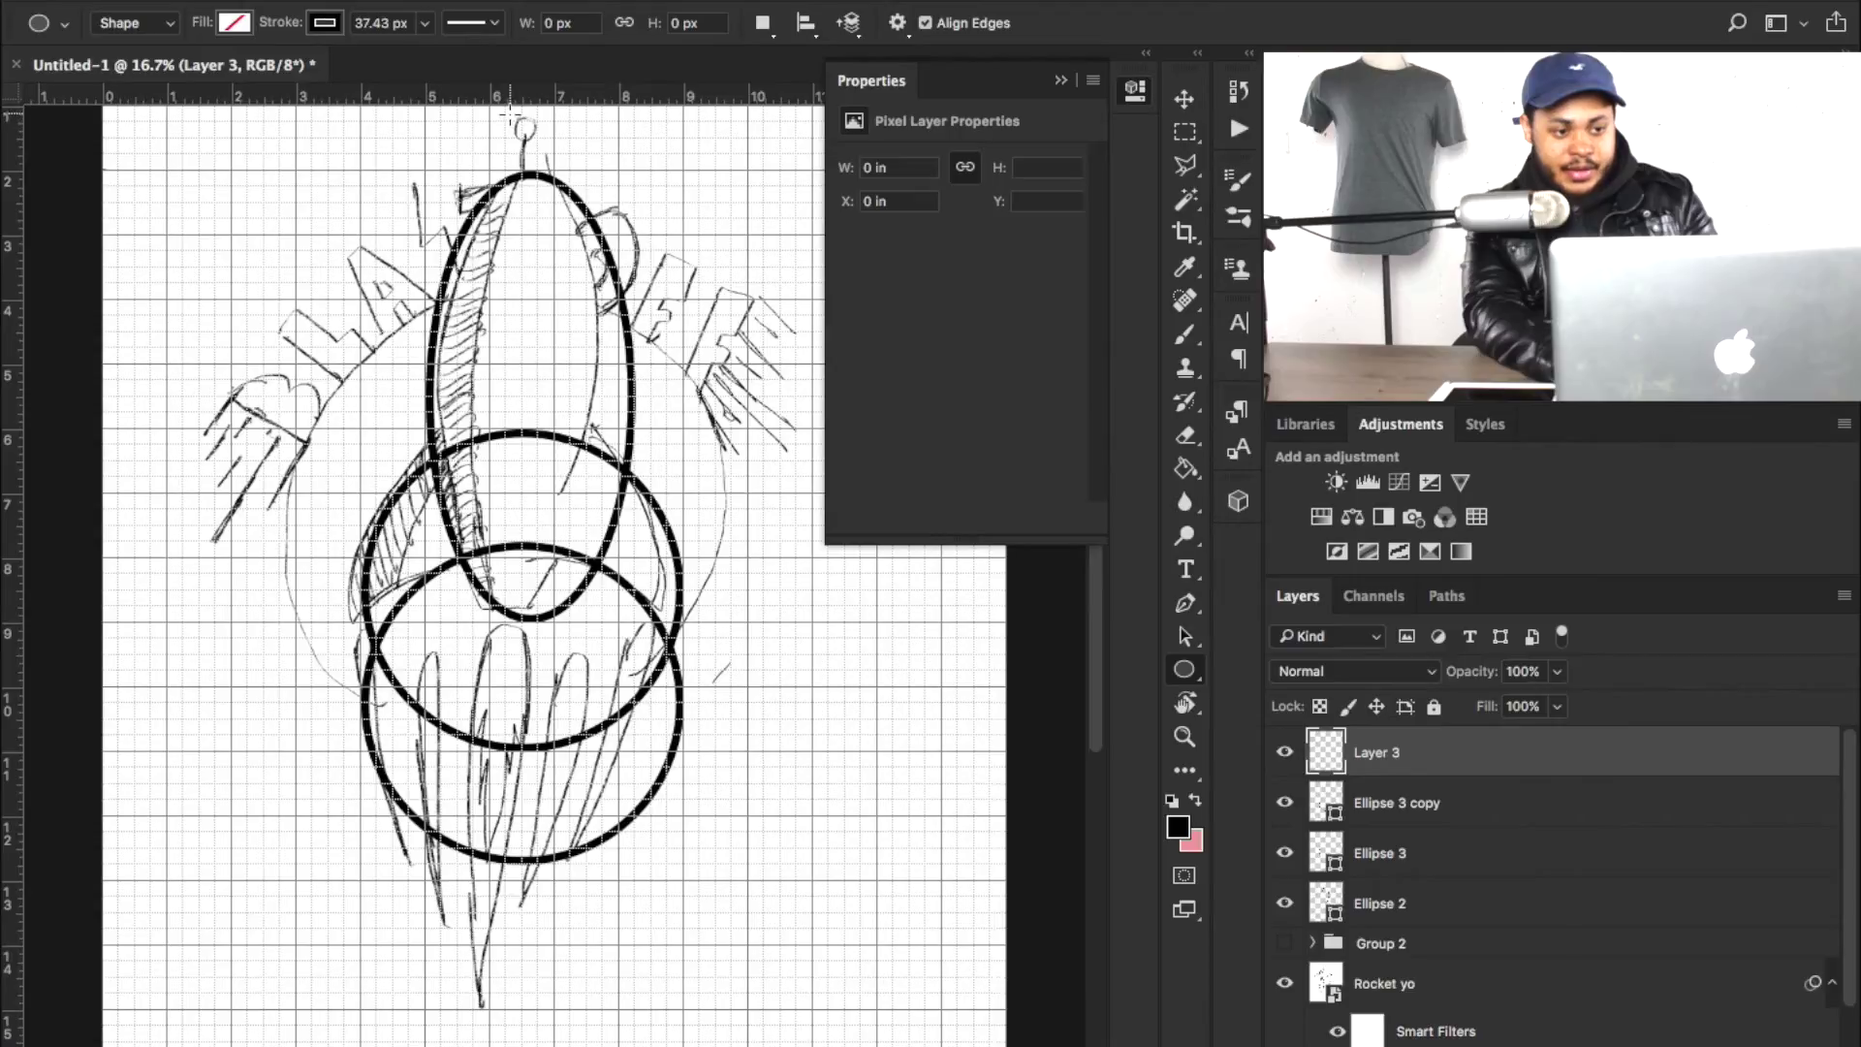
scroll(511, 116, up, 5)
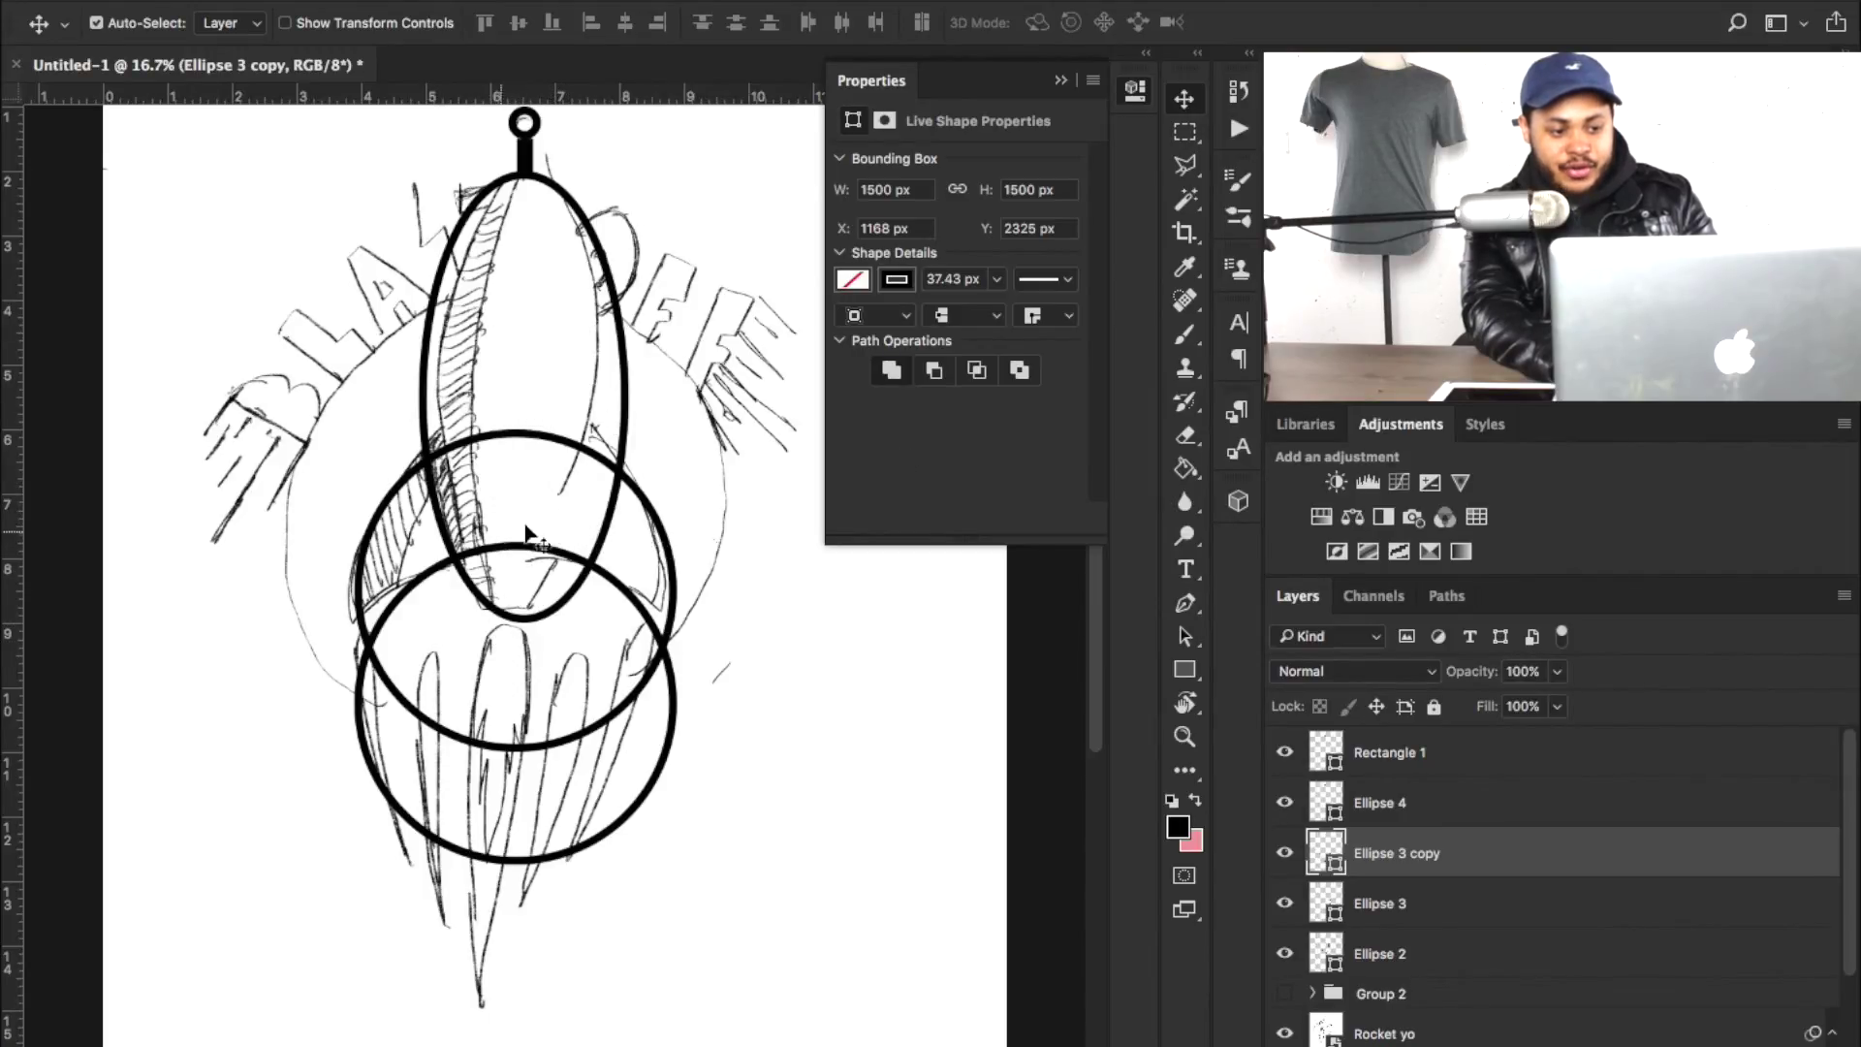
Mask Ellipse 3 with an inverted selection of Ellipse 3 copy to hide its part inside the lower circle
key(ctrl)
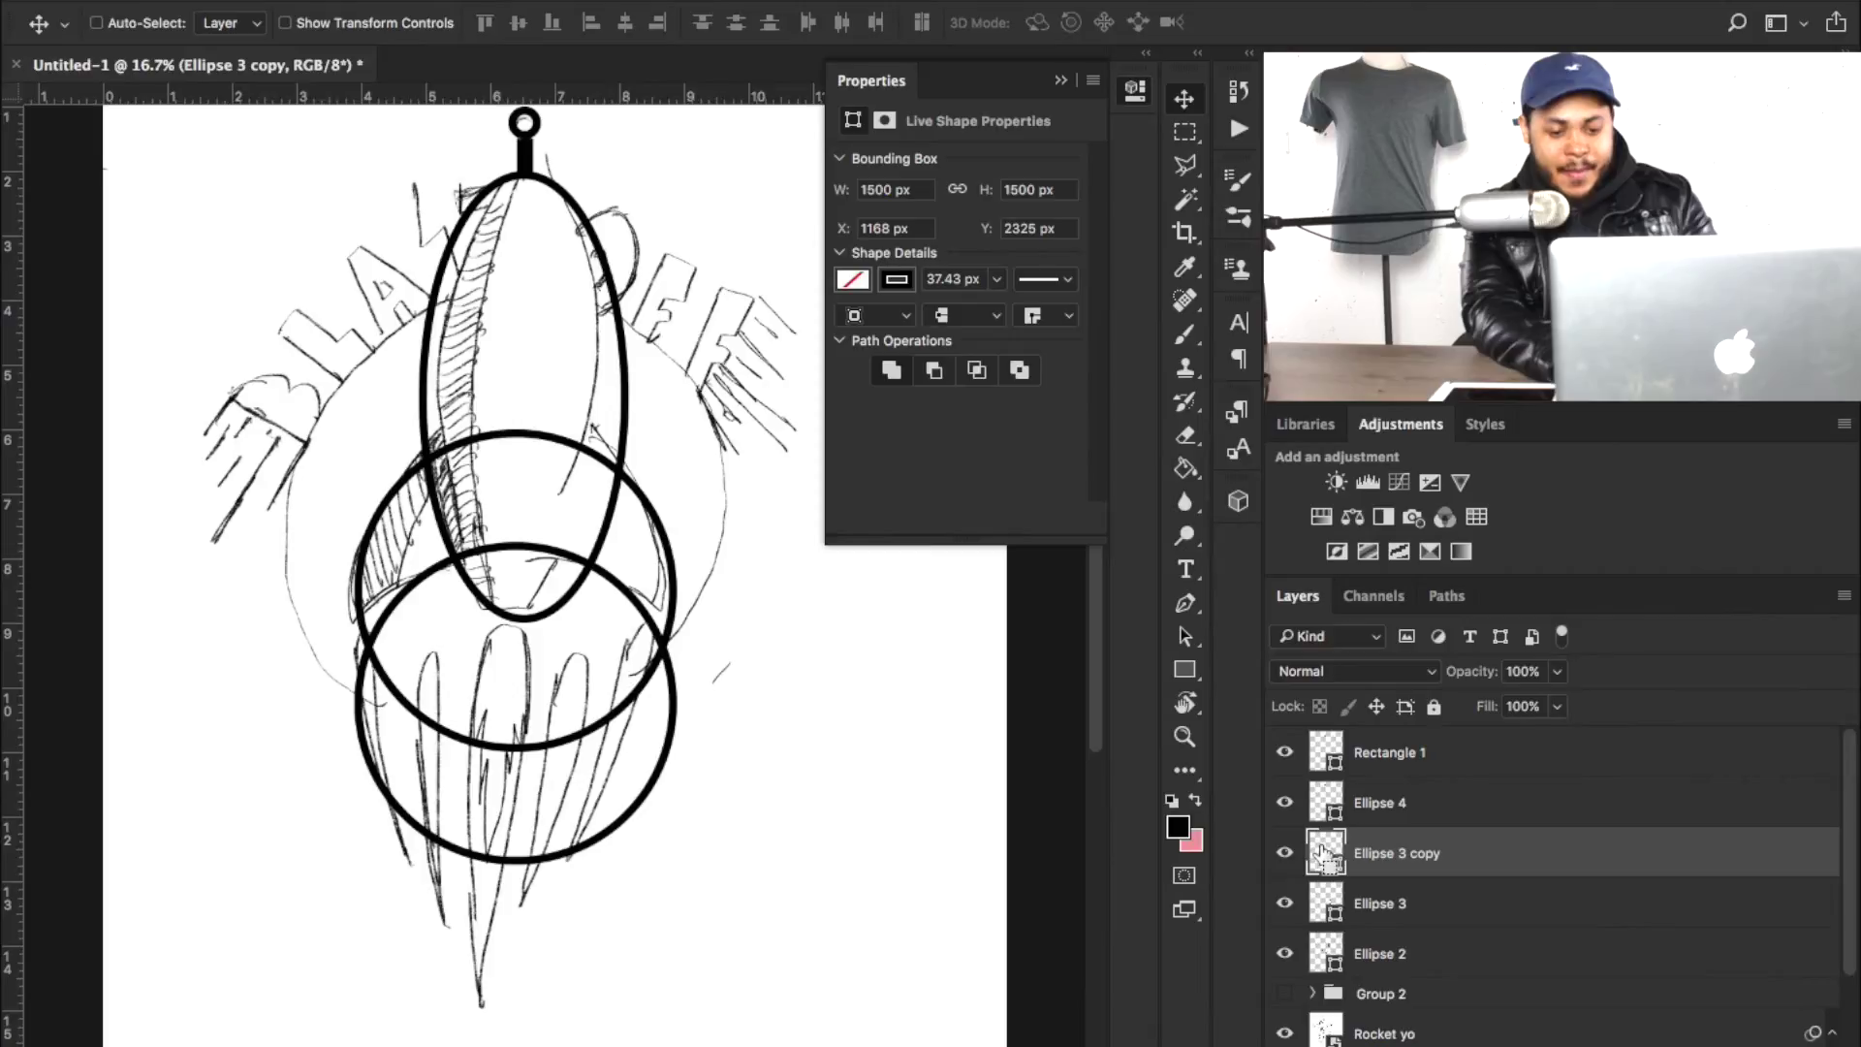
ctrl+click(1320, 851)
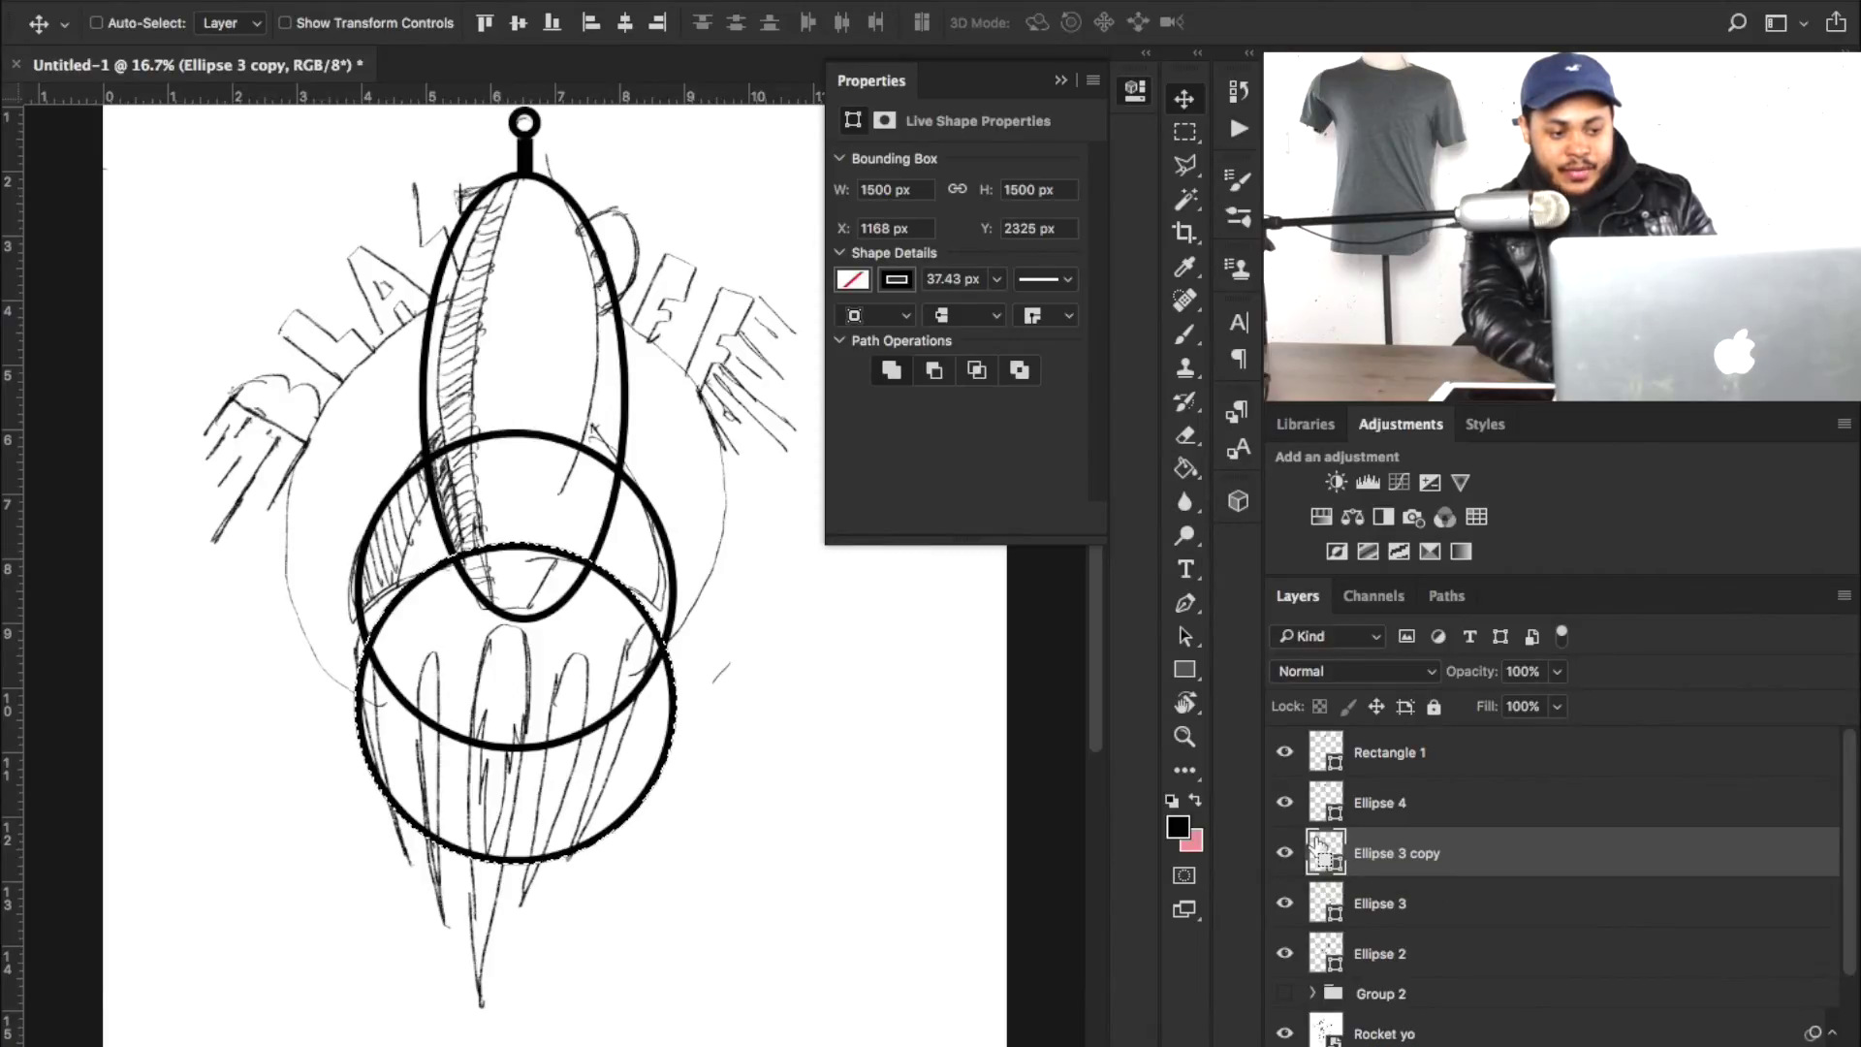
click(1460, 907)
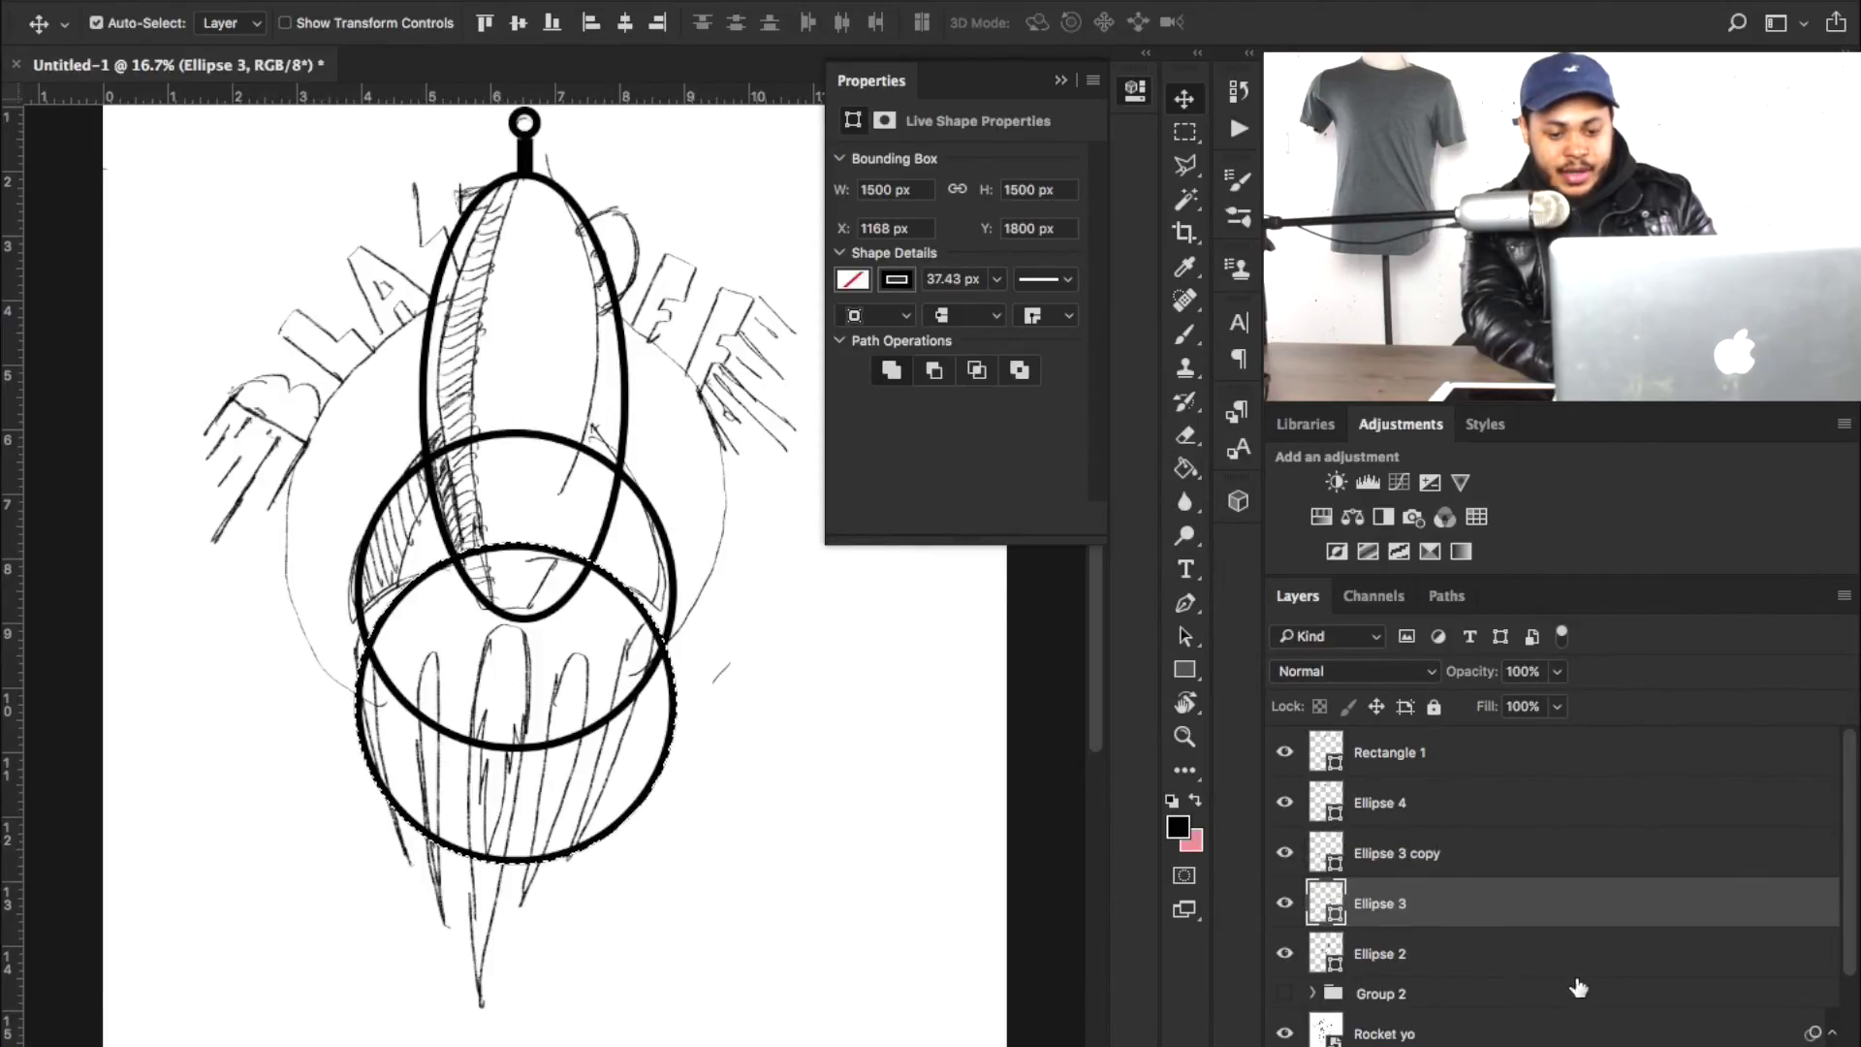
click(1522, 1045)
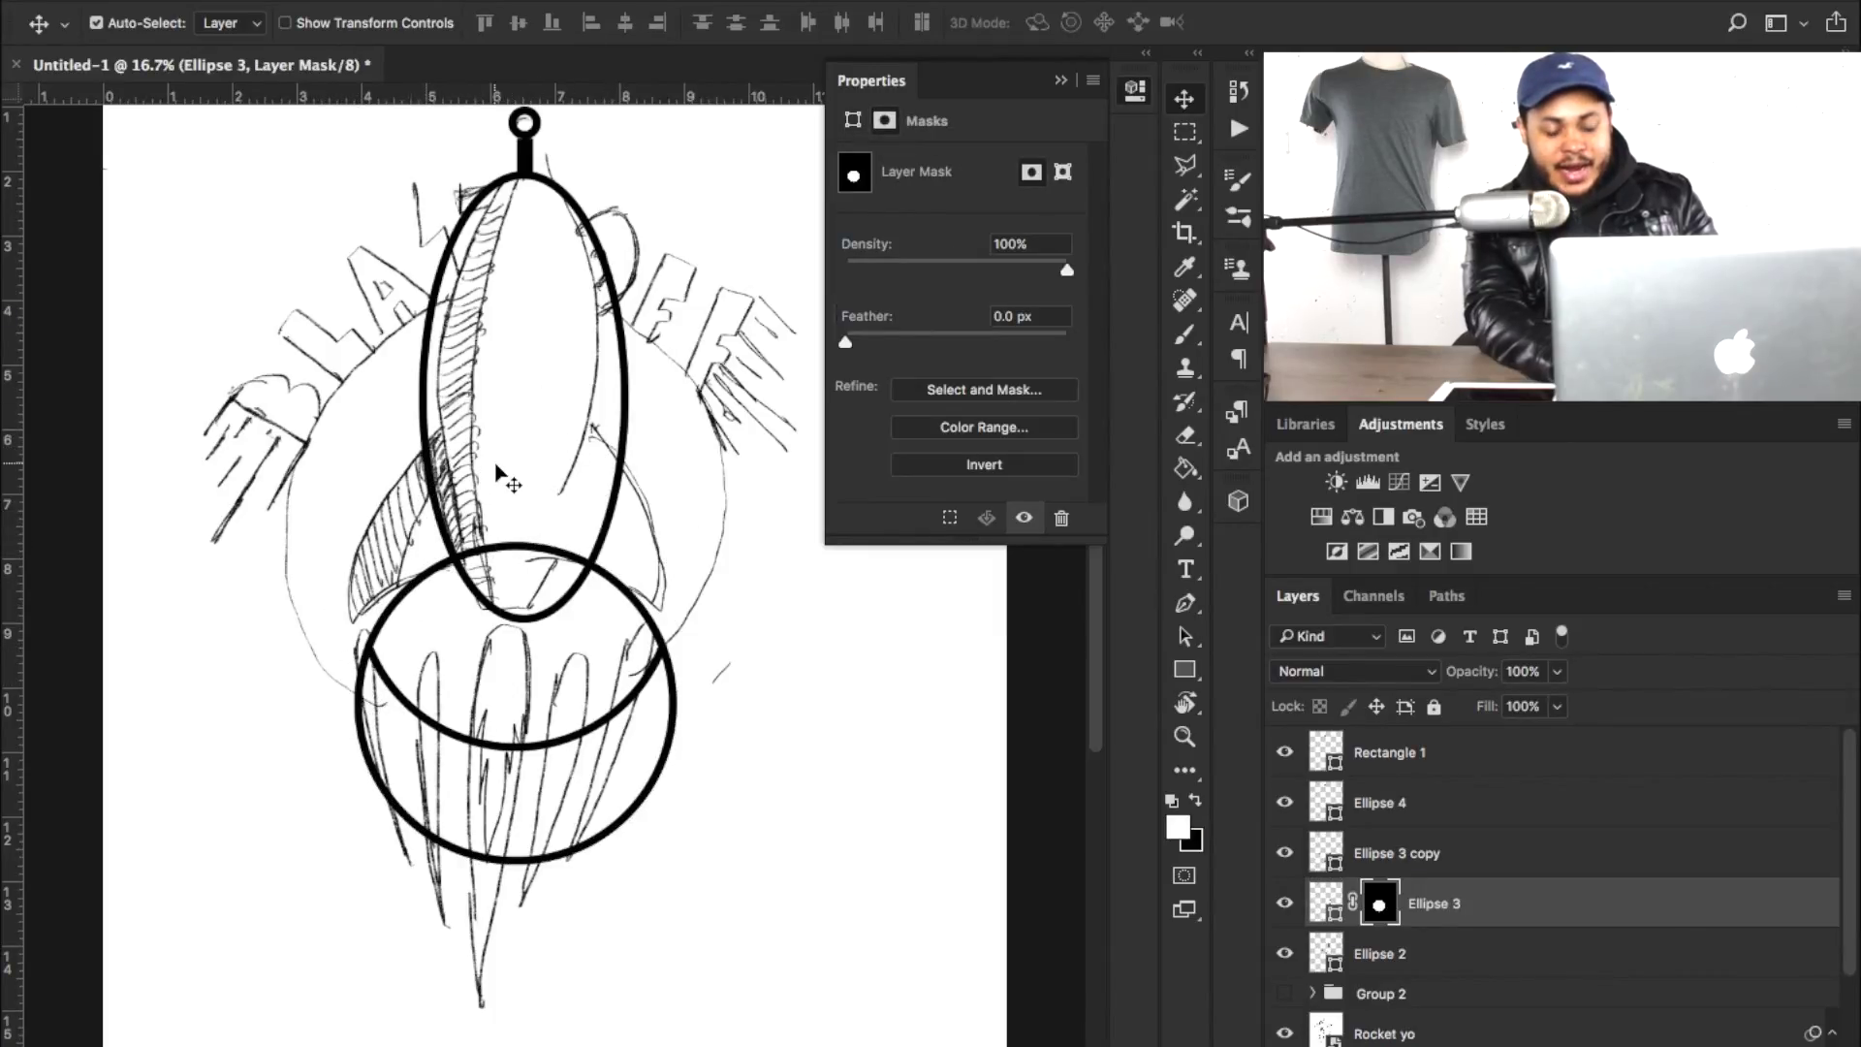
key(ctrl)
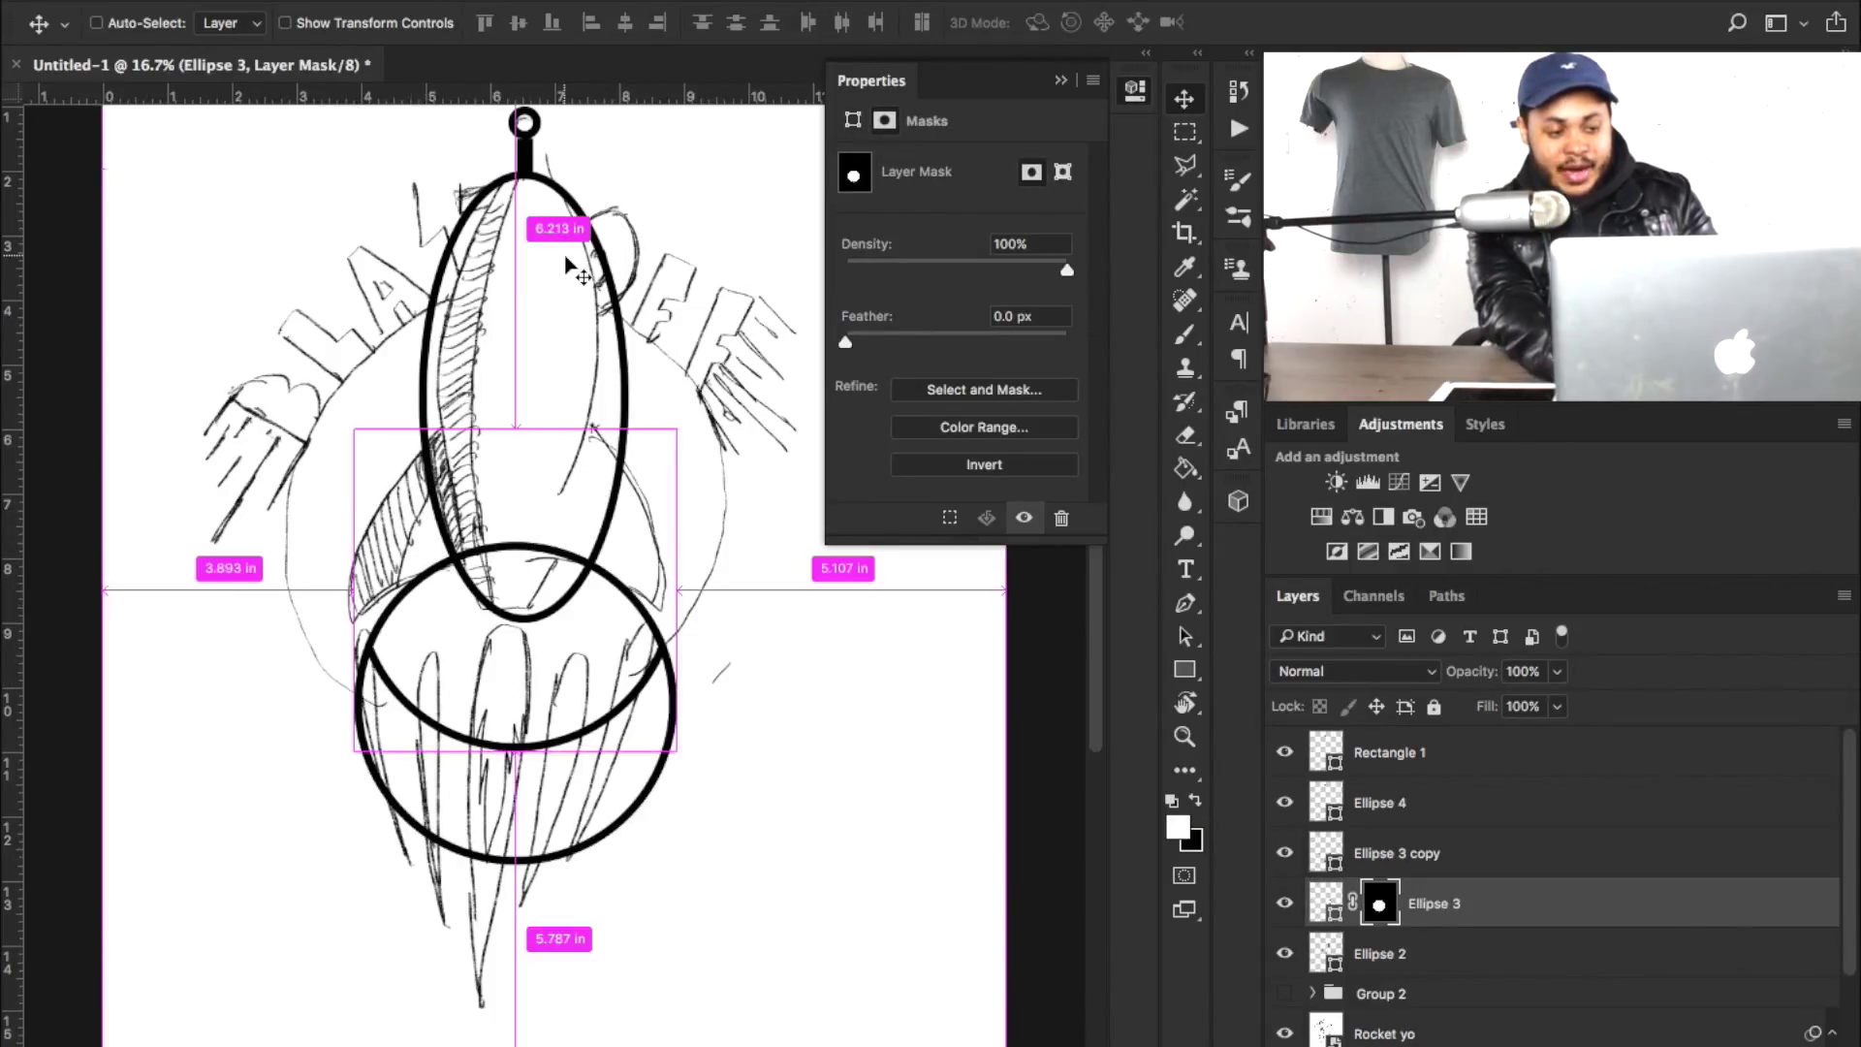
key(ctrl+i)
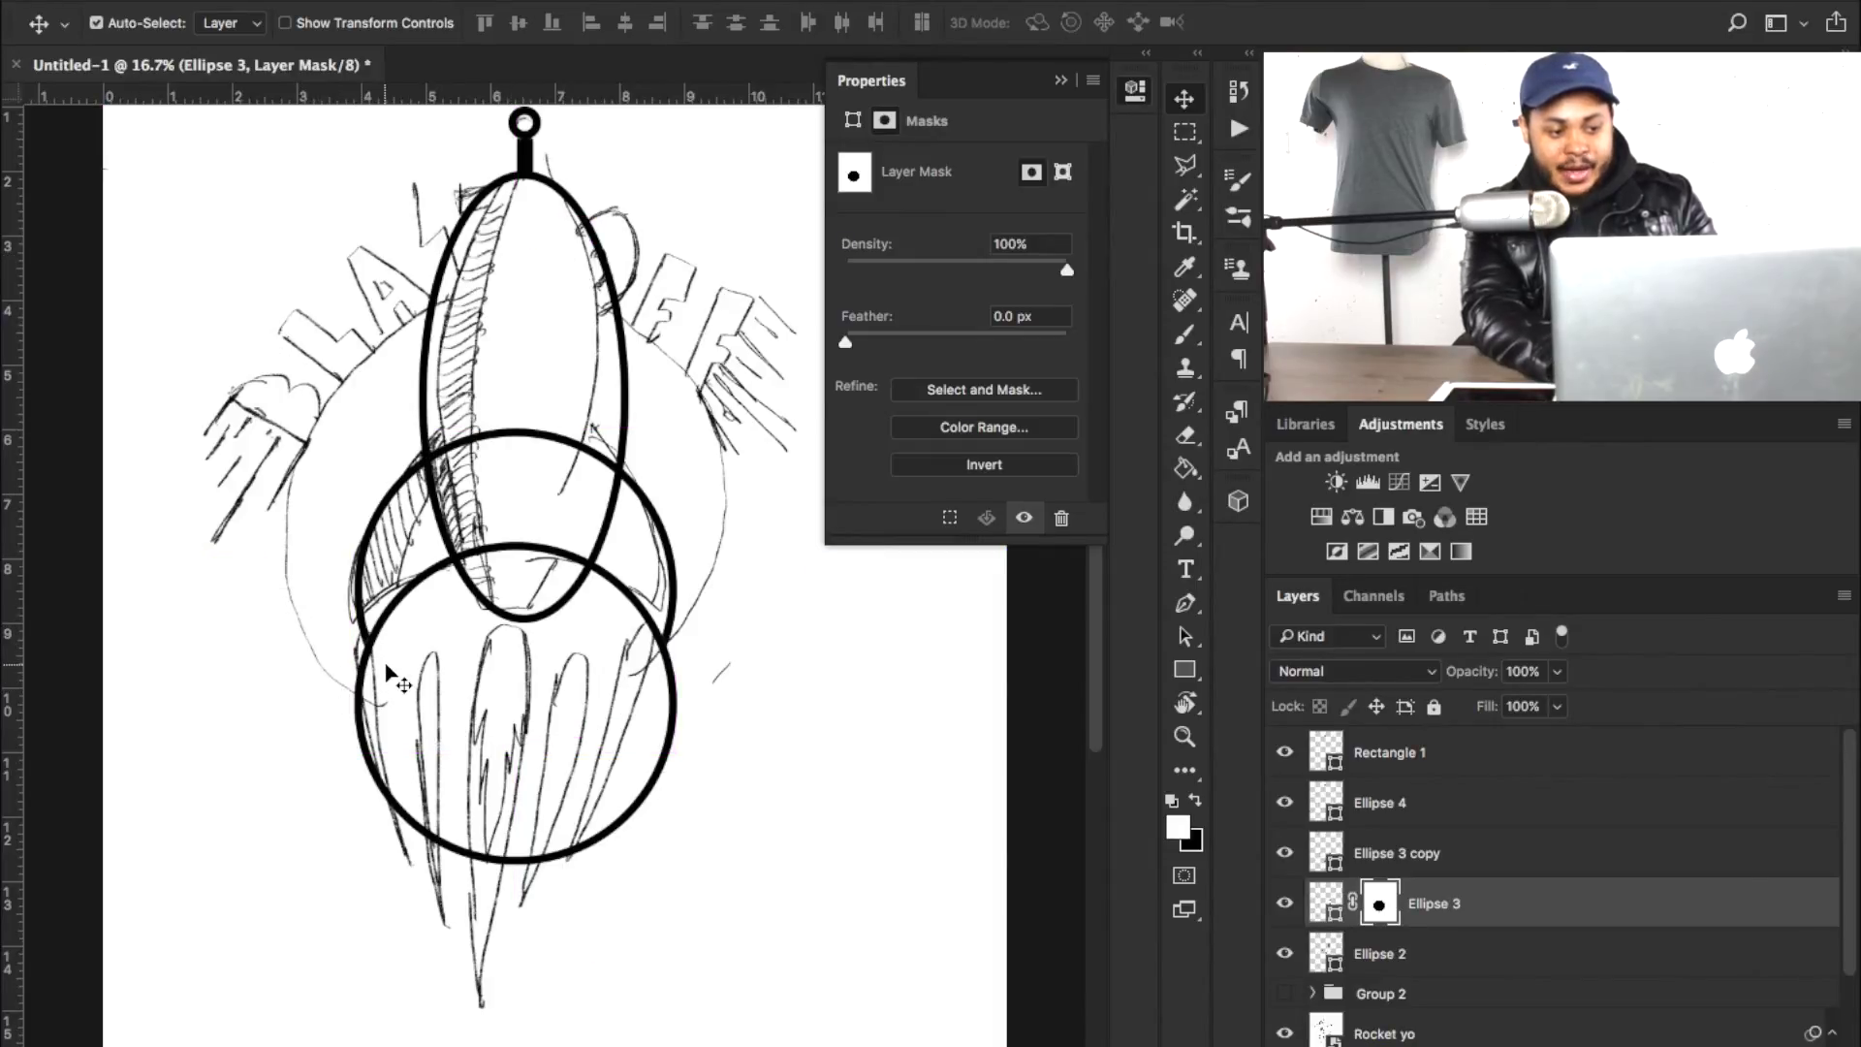
Mask away the lower part of Ellipse 3 copy below the fin tips using a rectangular selection and an inverted mask
click(1184, 132)
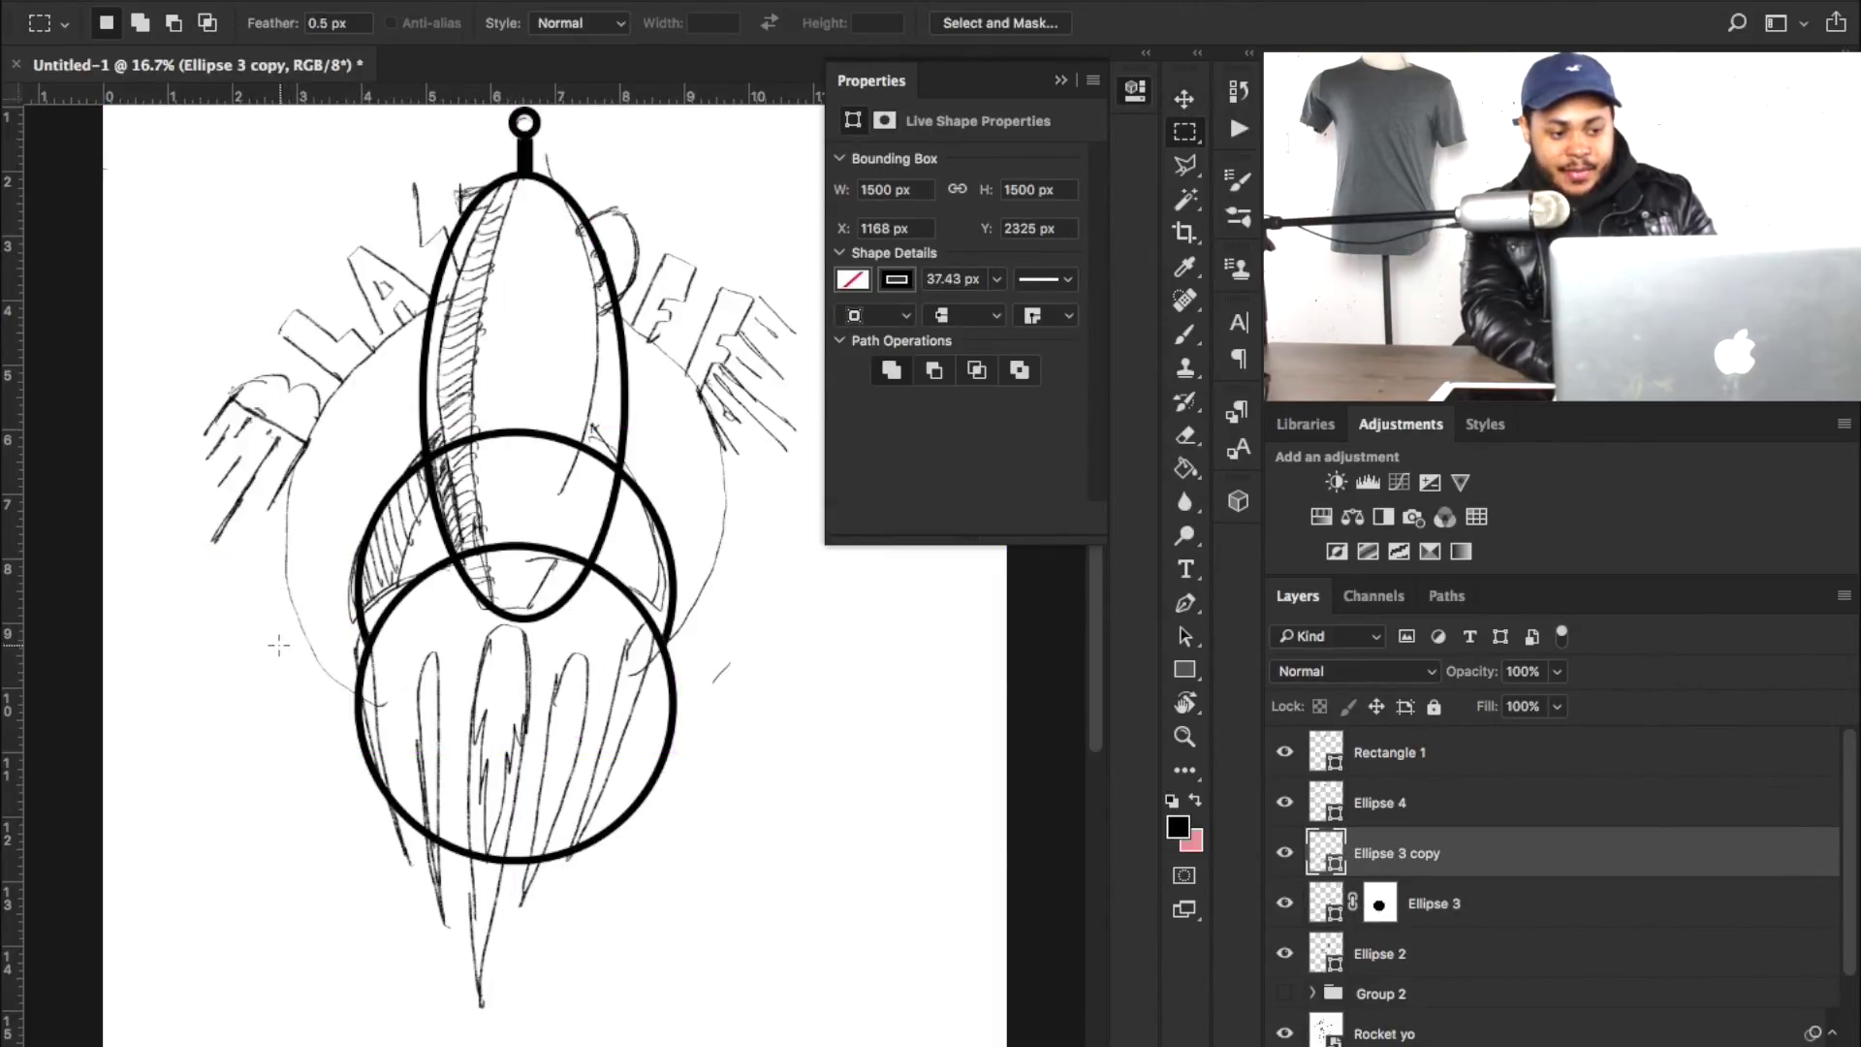
drag(277, 647, 780, 889)
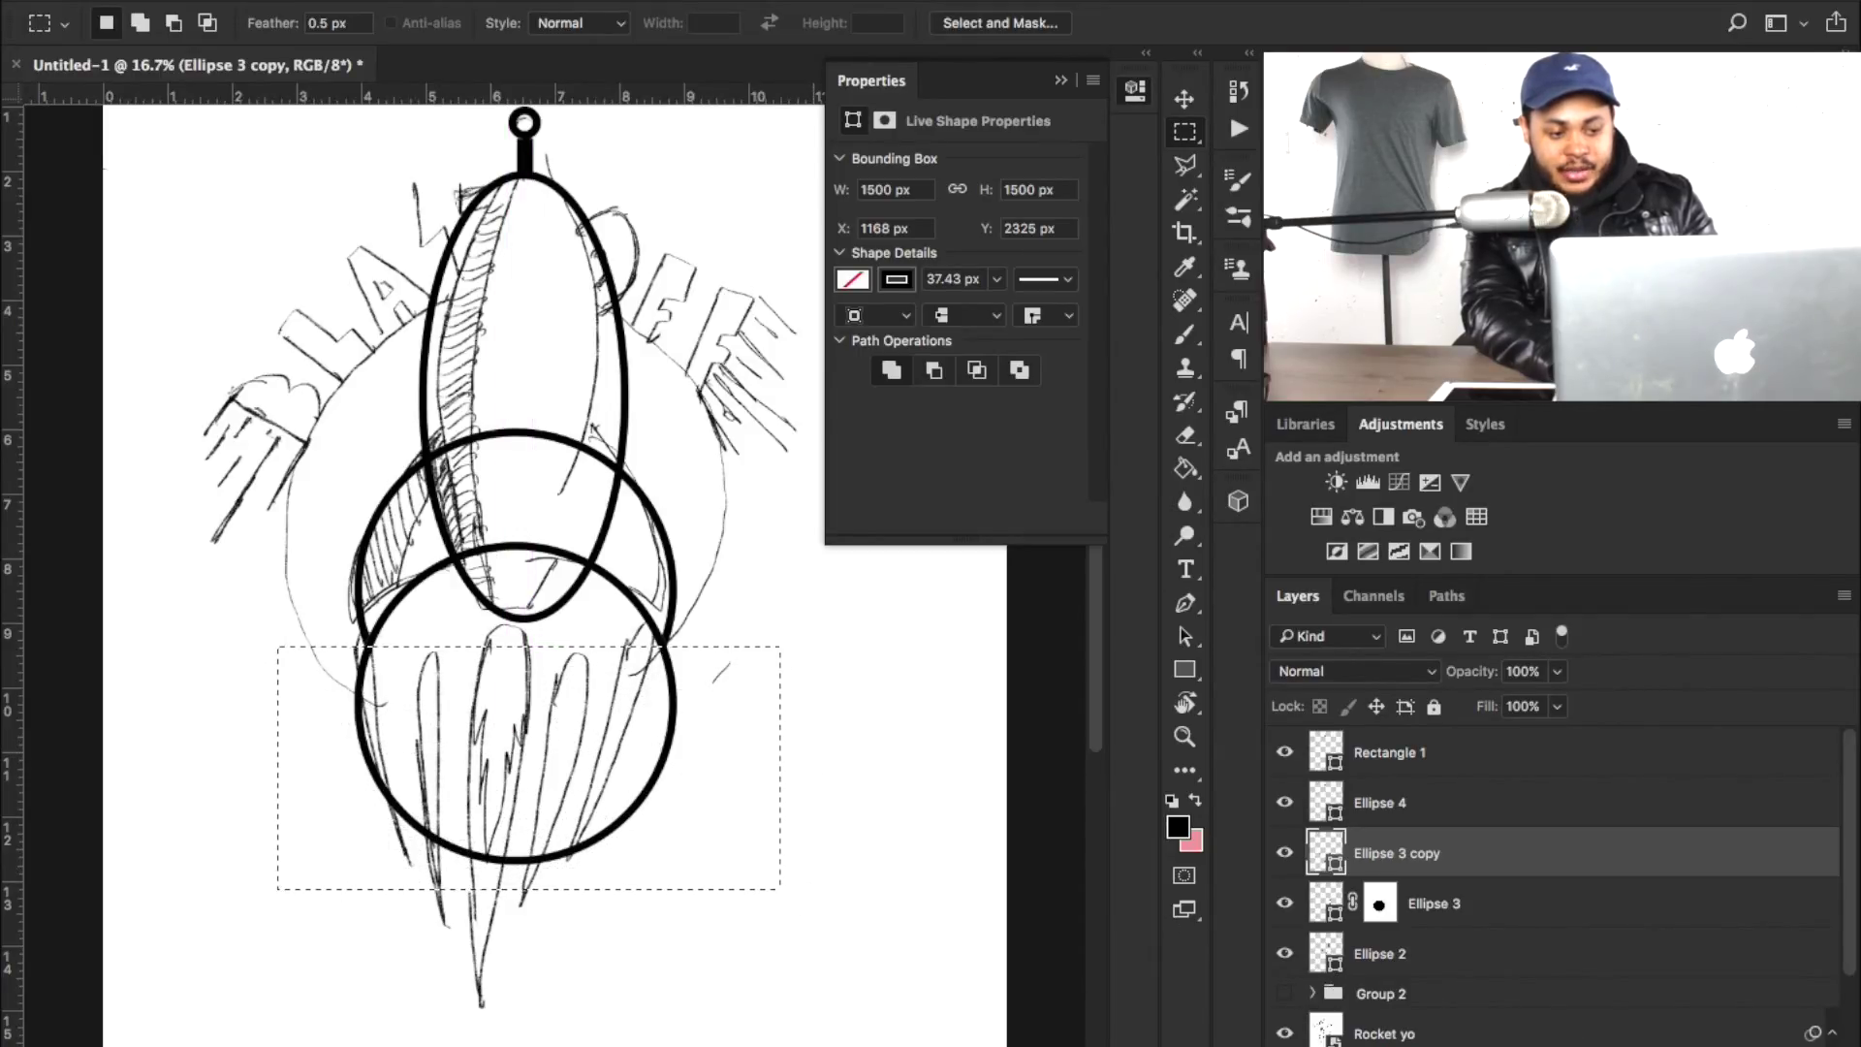
click(1377, 1043)
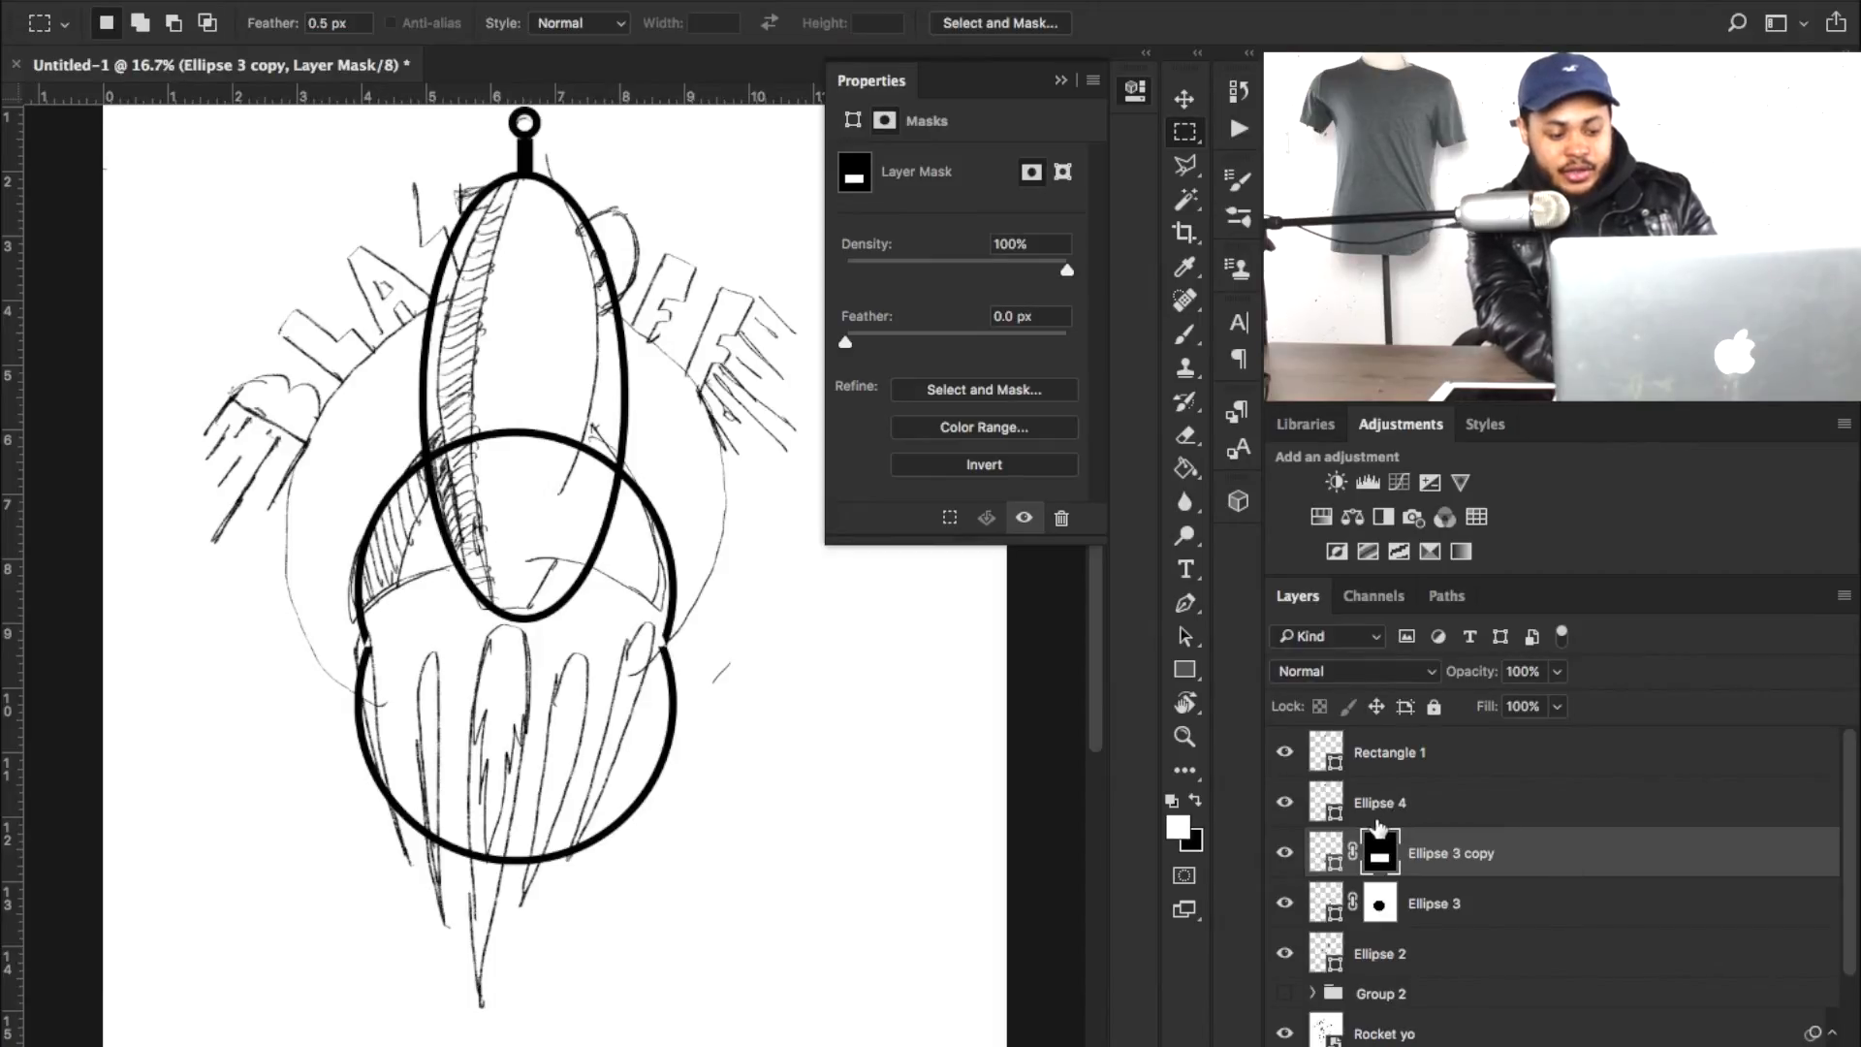
key(ctrl+i)
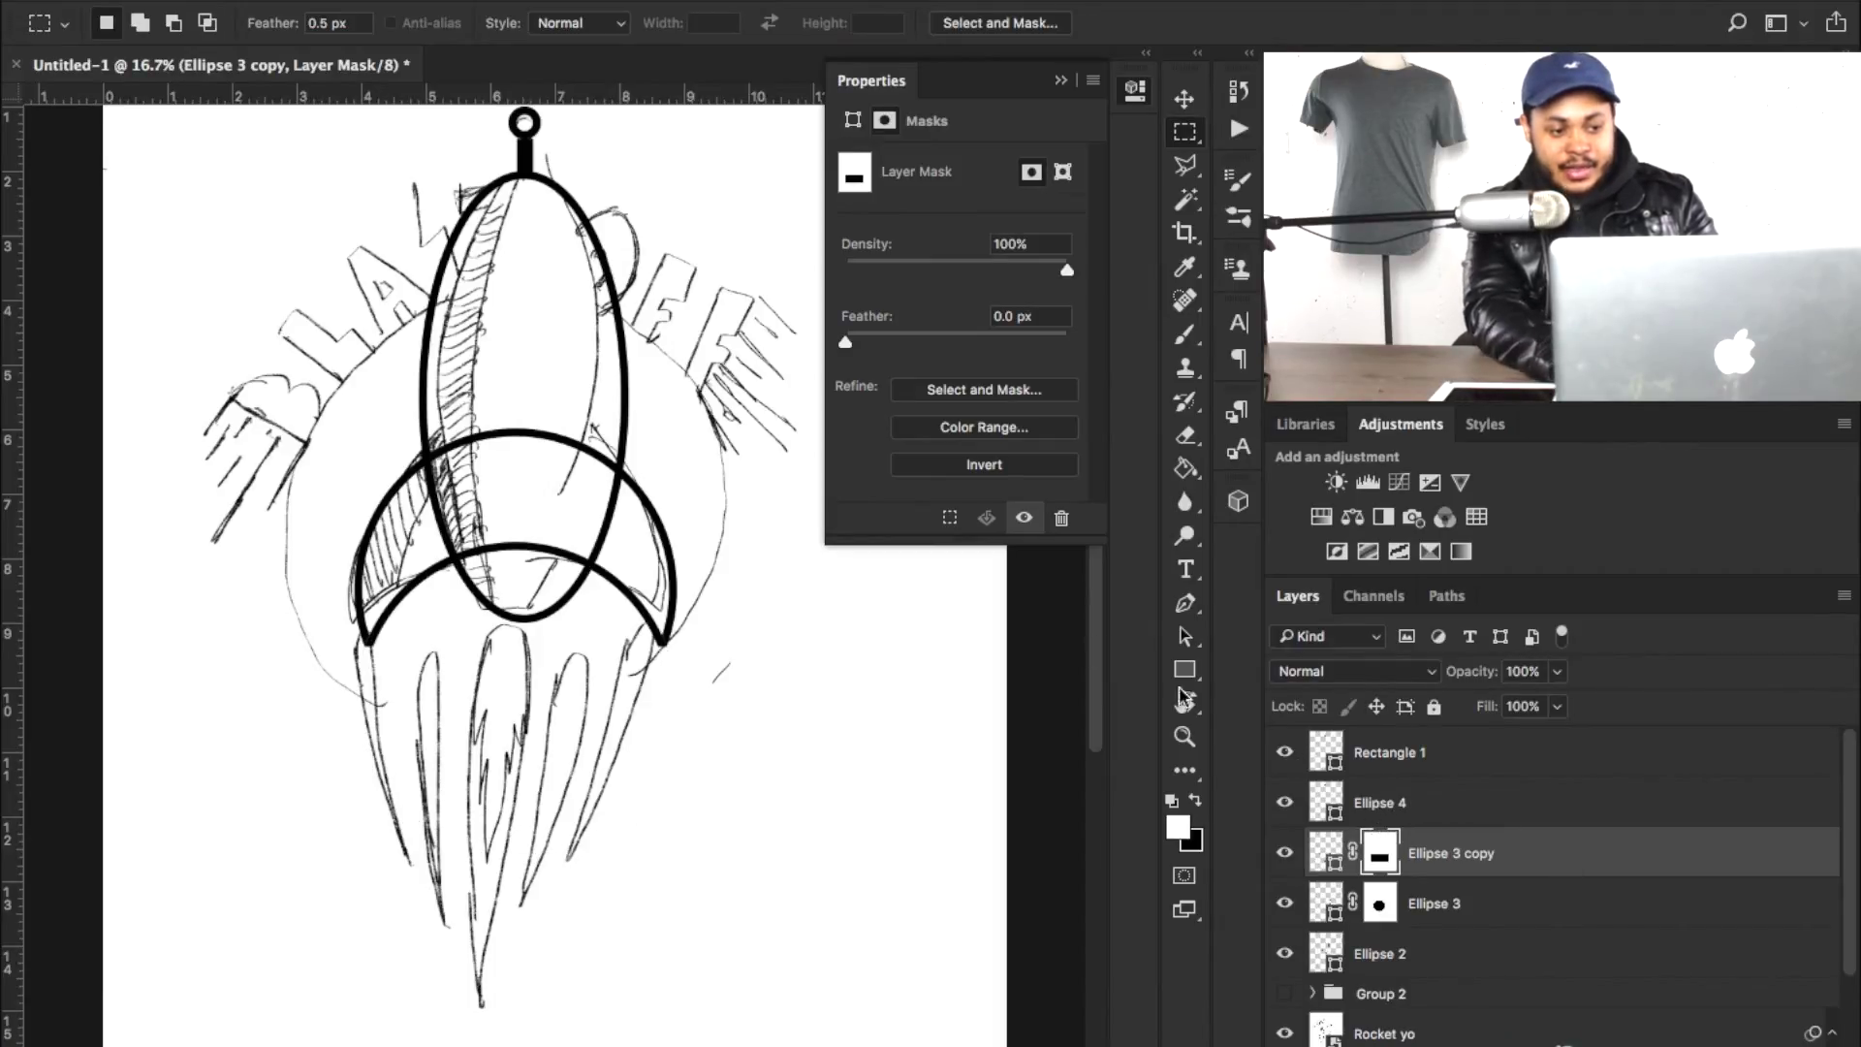
Group Ellipse 3 and its copy, and mask out the fin lines inside the rocket body using an inverted Ellipse 2 selection
scroll(652, 437, up, 5)
scroll(607, 639, down, 3)
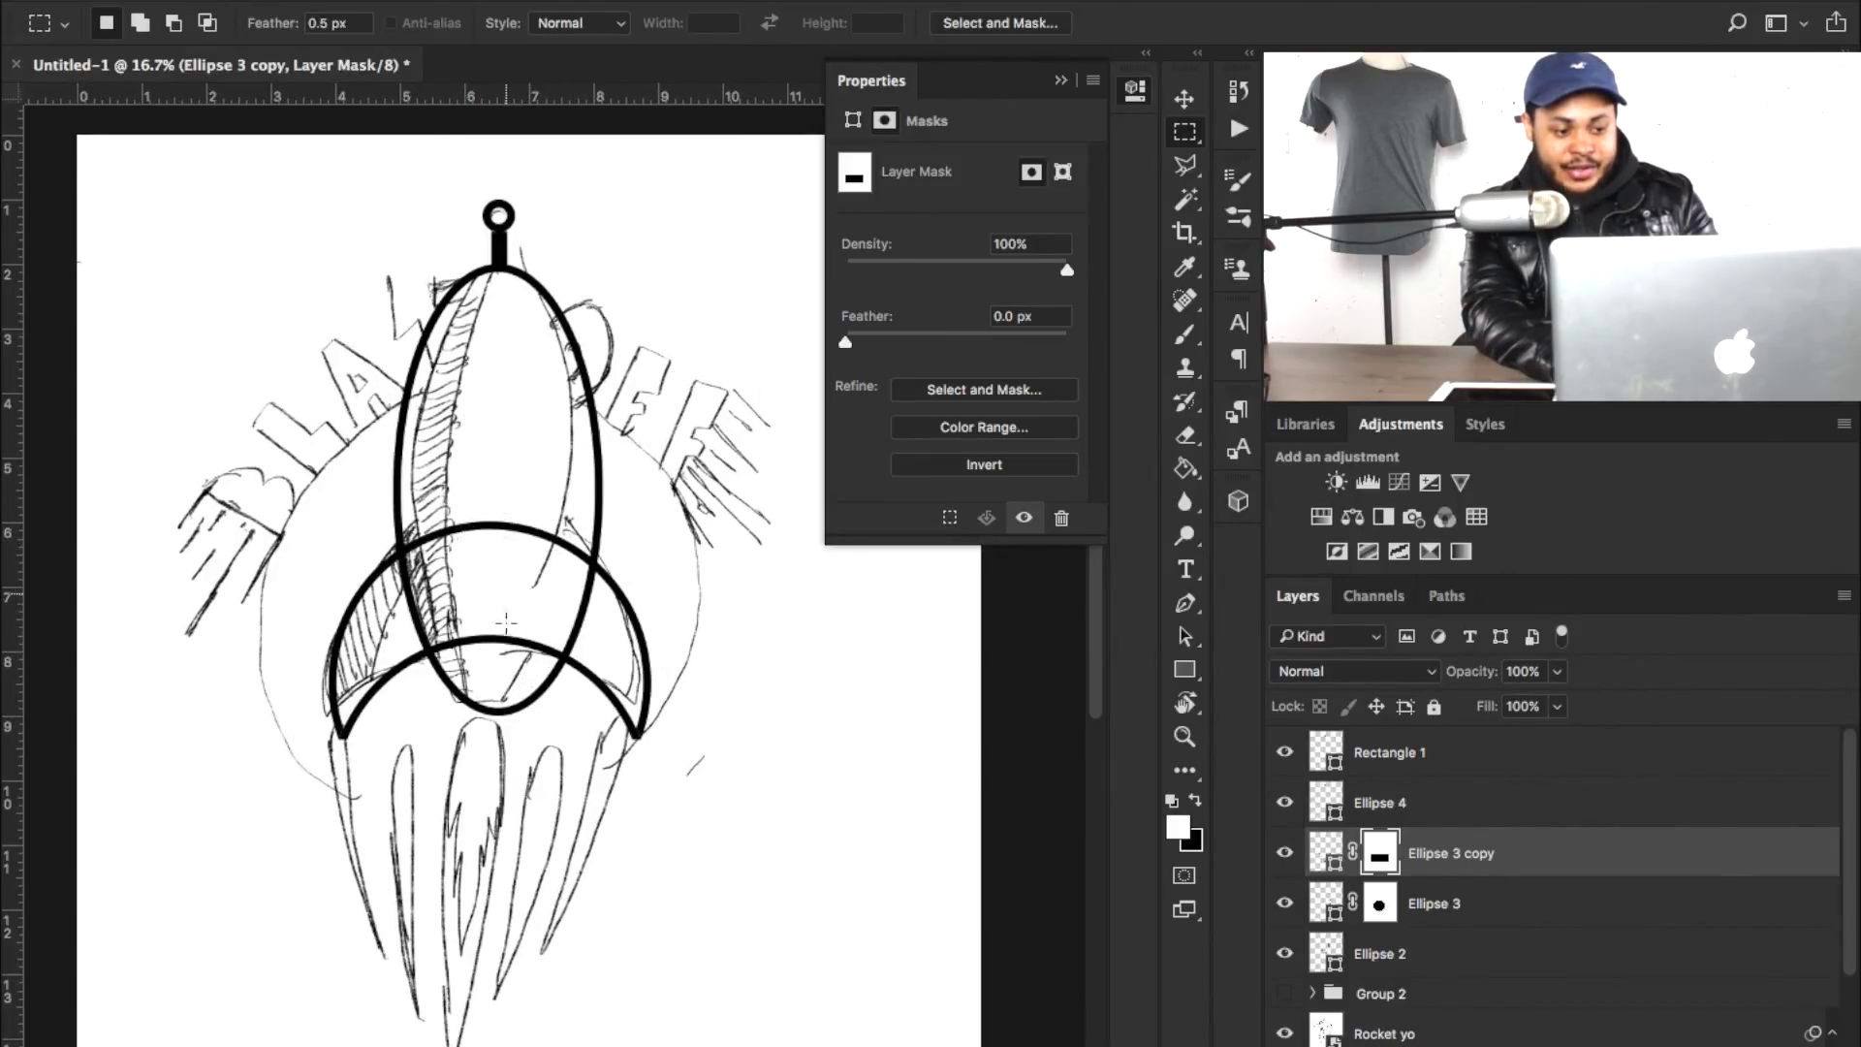
shift+click(1533, 911)
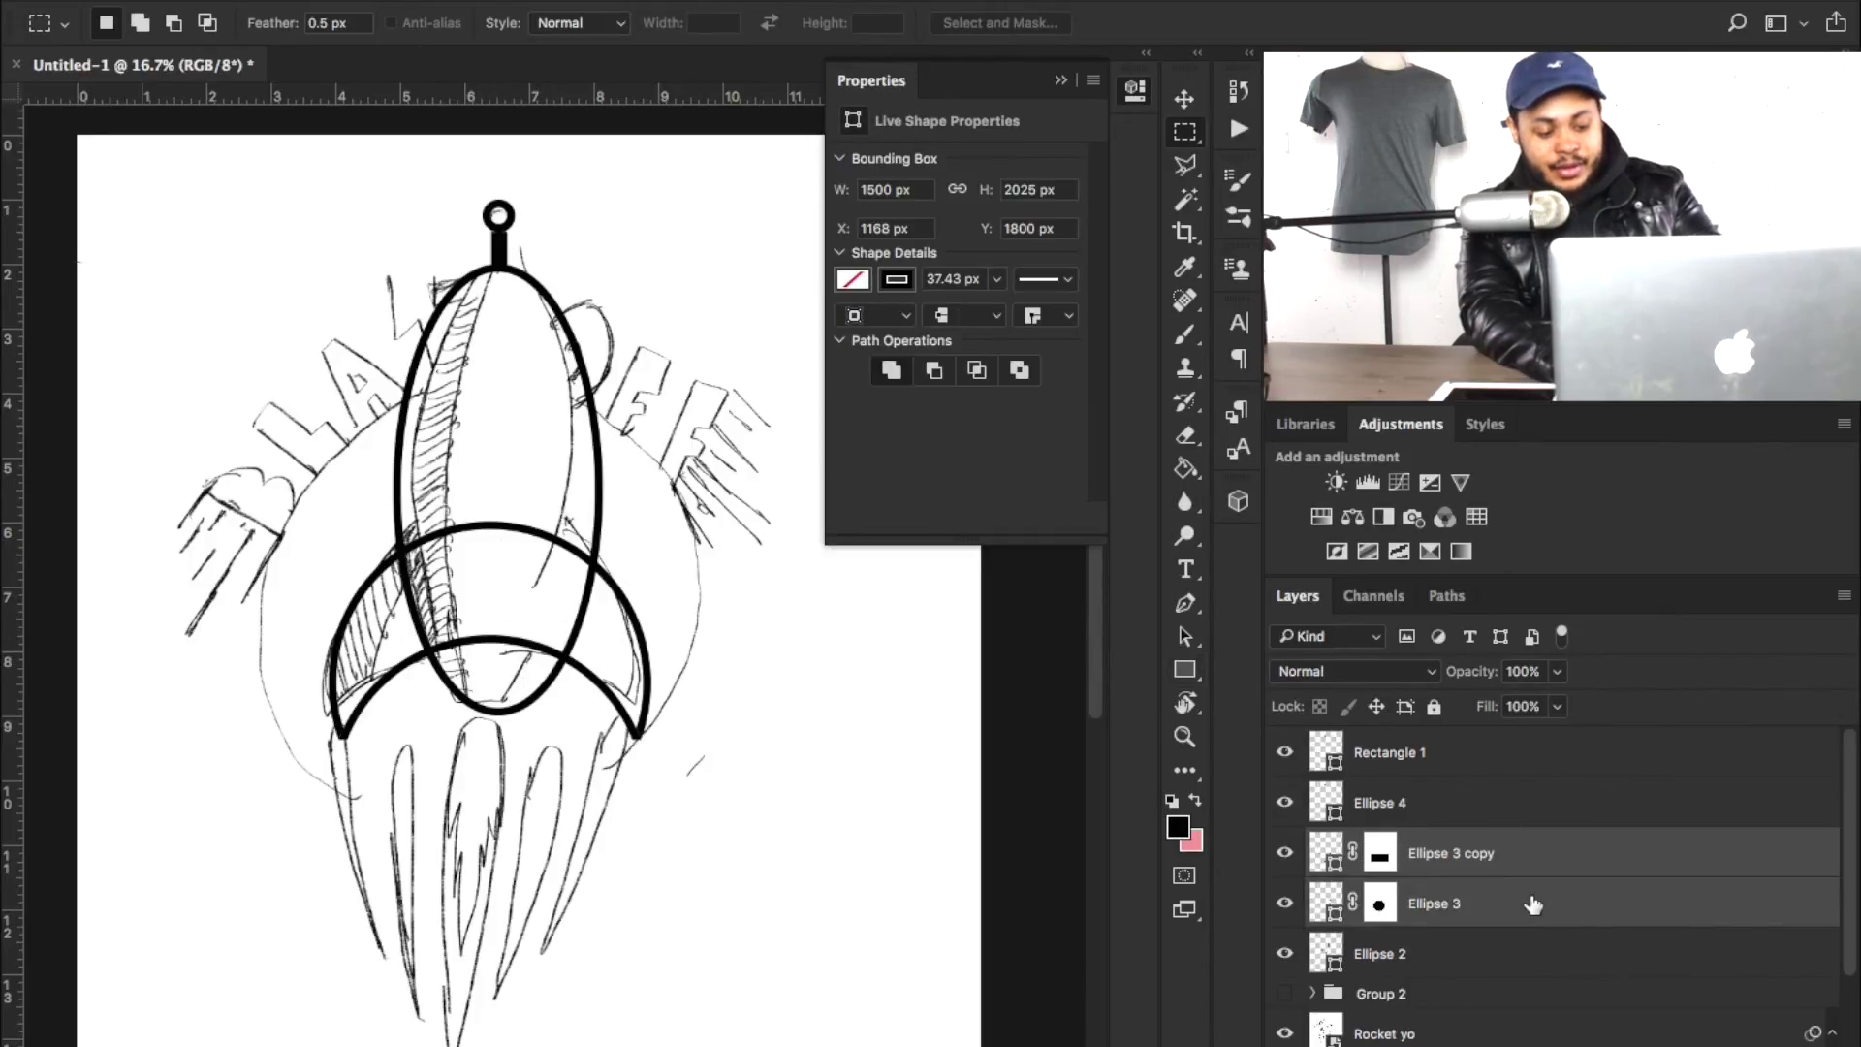
key(ctrl+g)
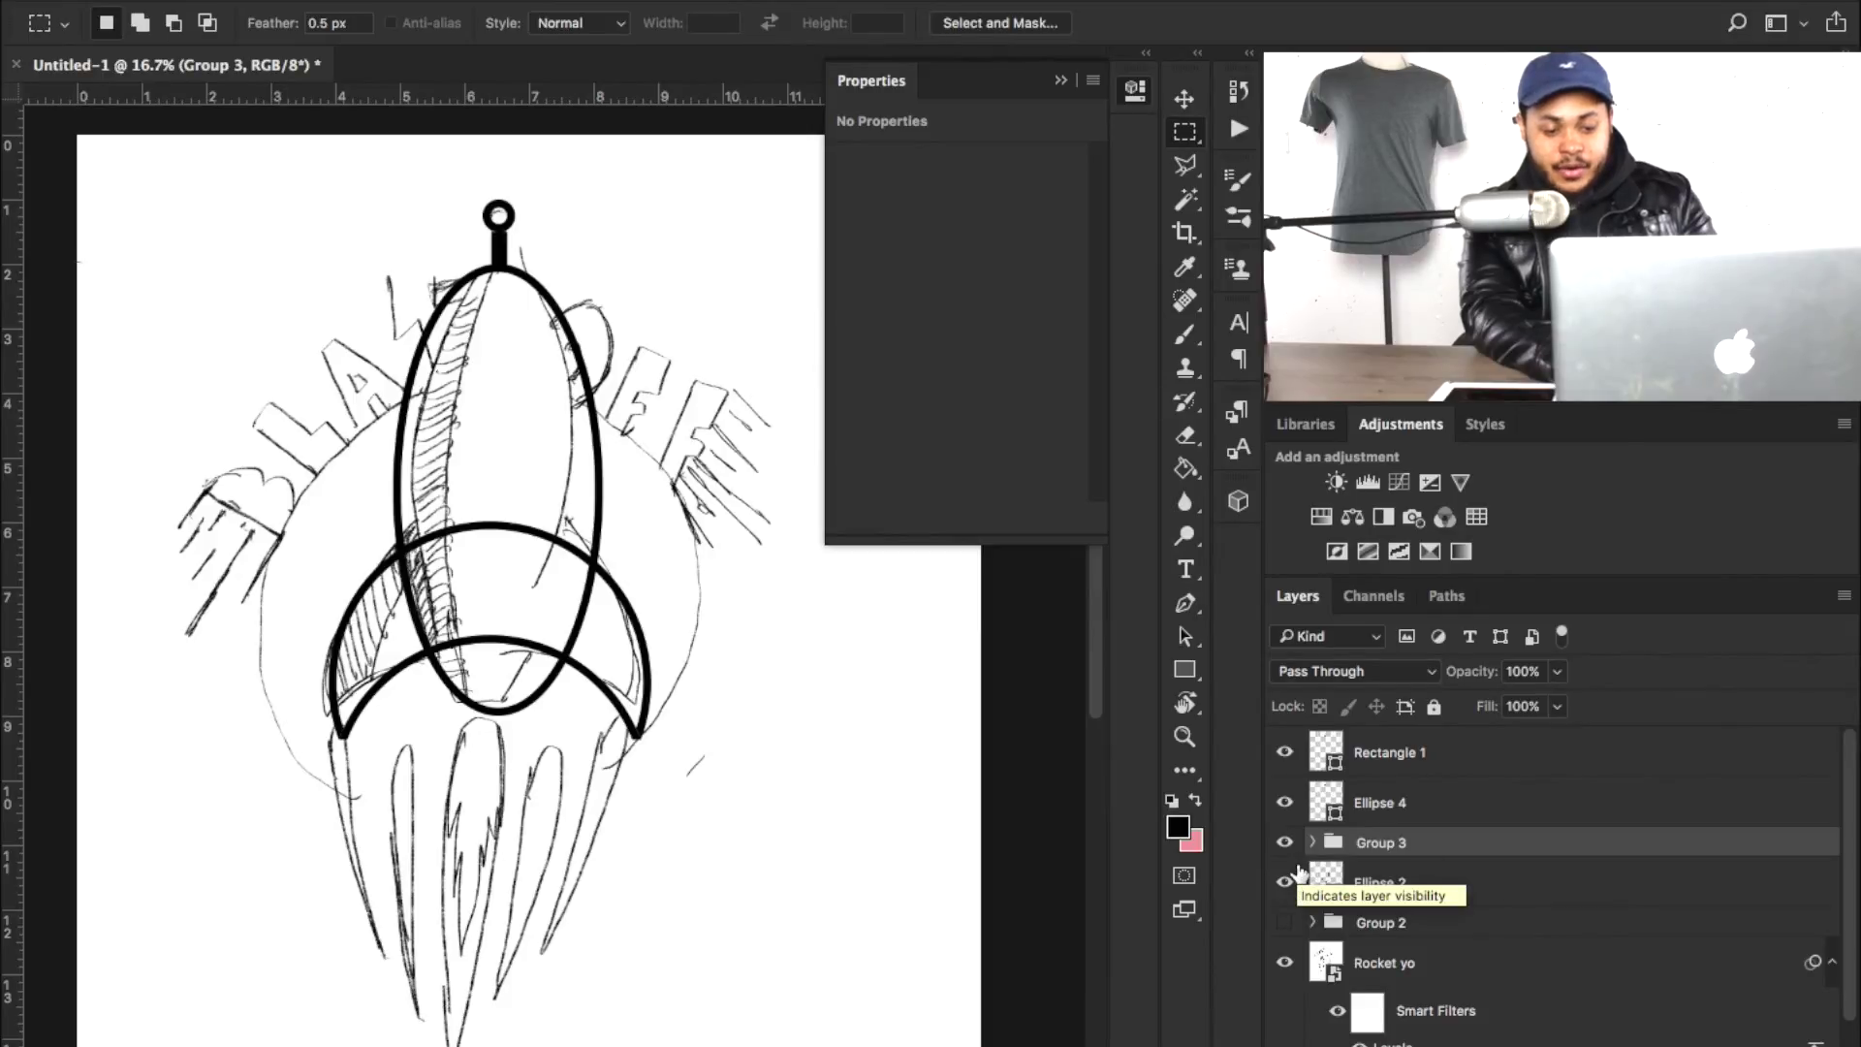
ctrl+click(1334, 882)
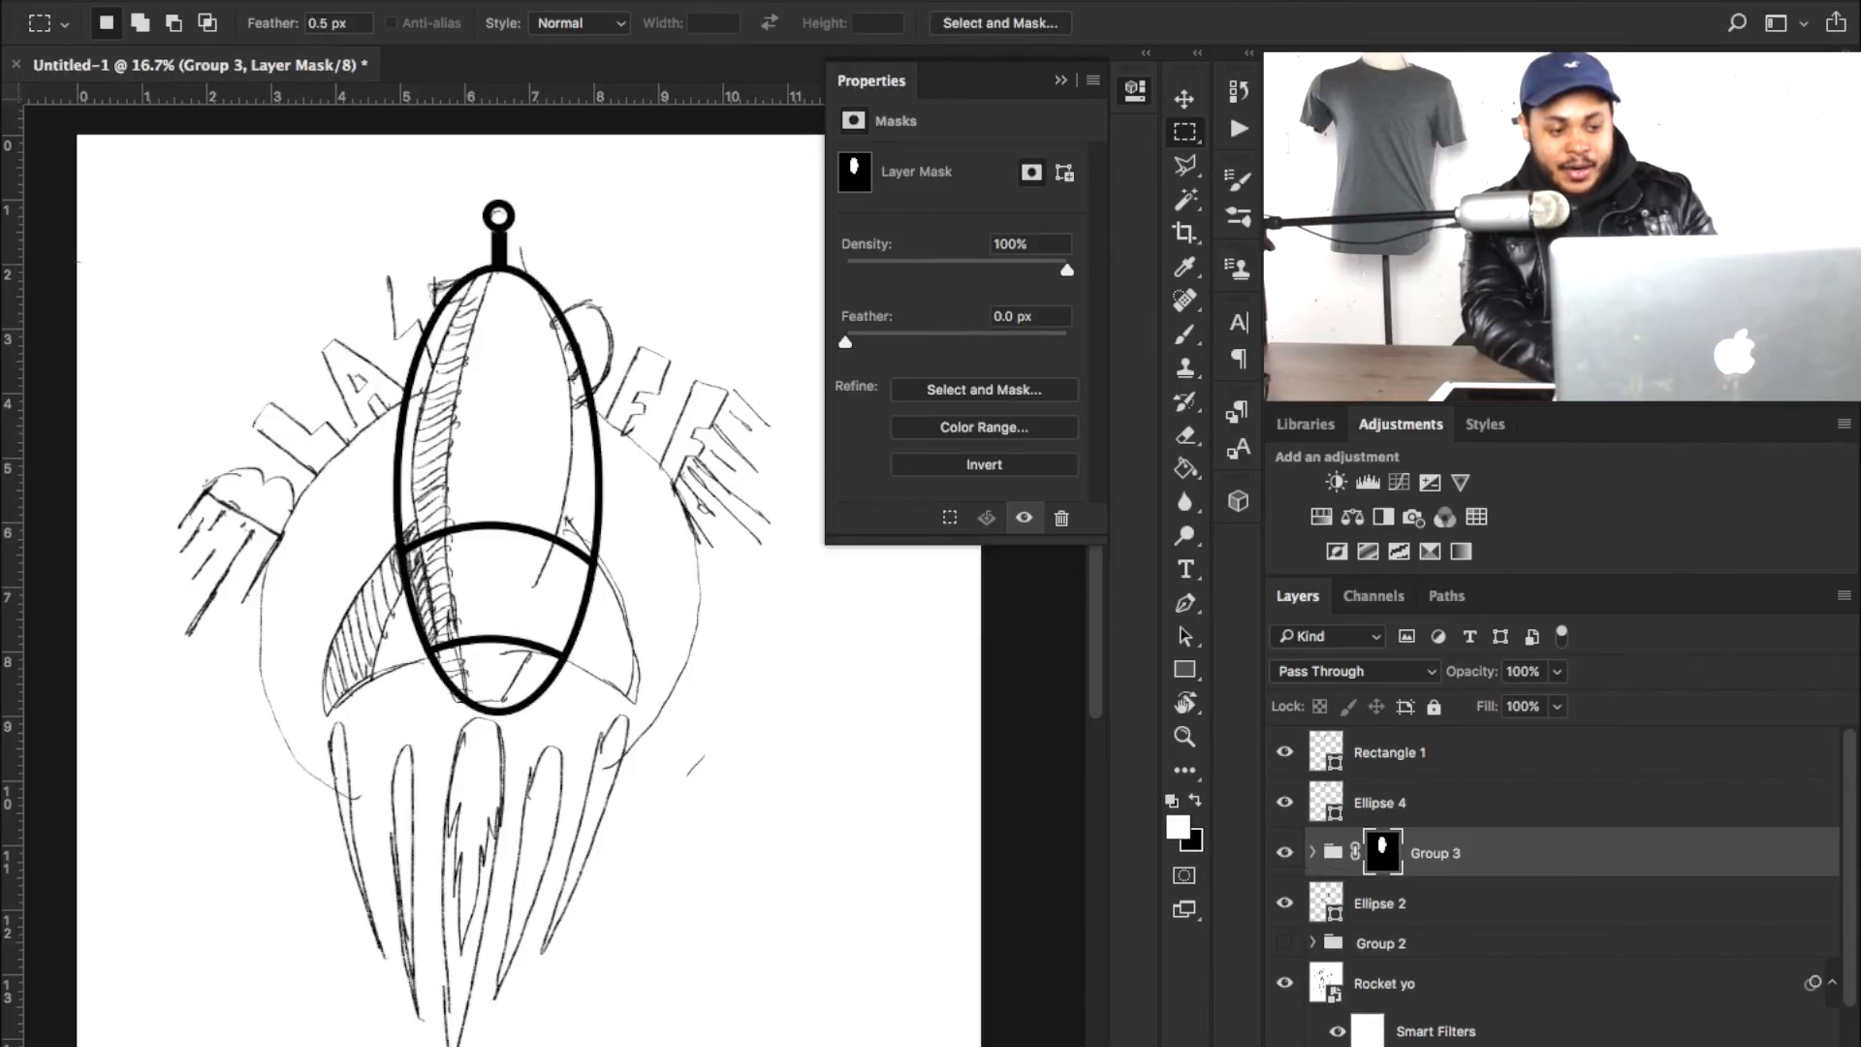
key(ctrl+i)
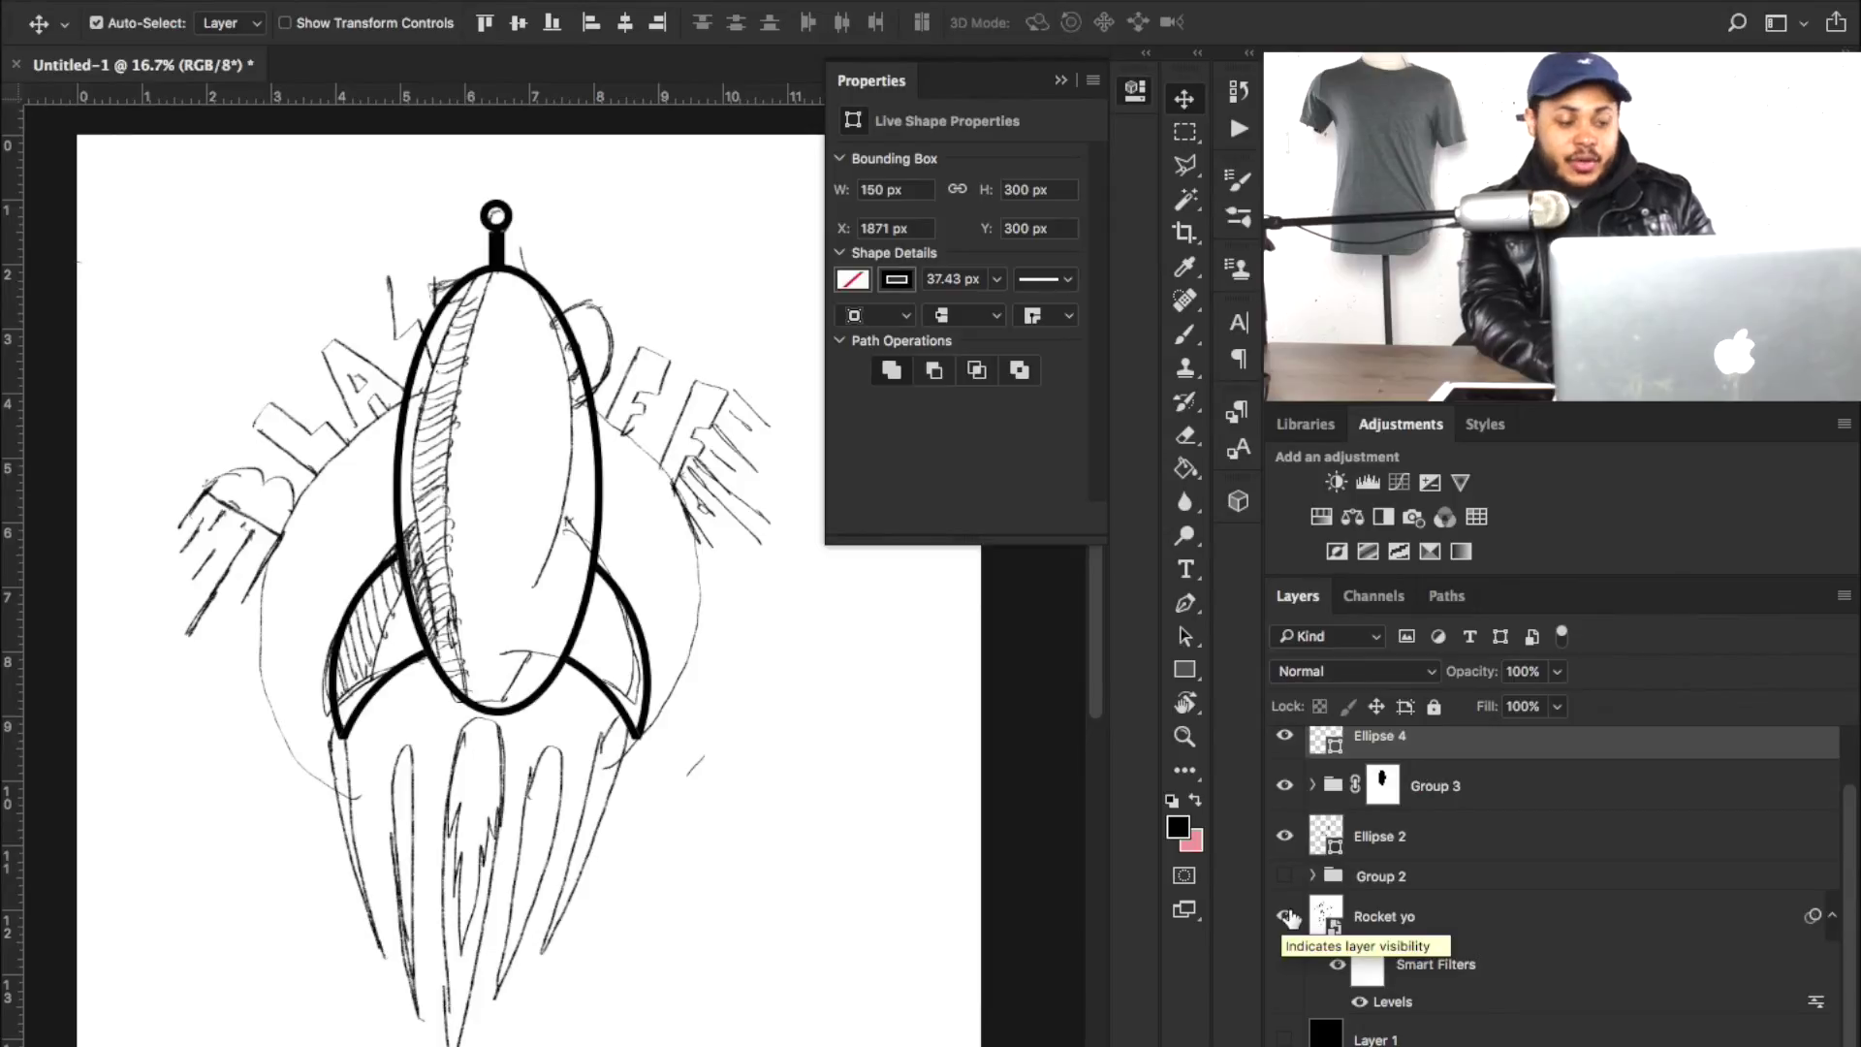
Hide the Rocket yo sketch, show Group 2, and group Rectangle 1, Ellipse 4, Group 3 and Ellipse 2 together
click(1289, 916)
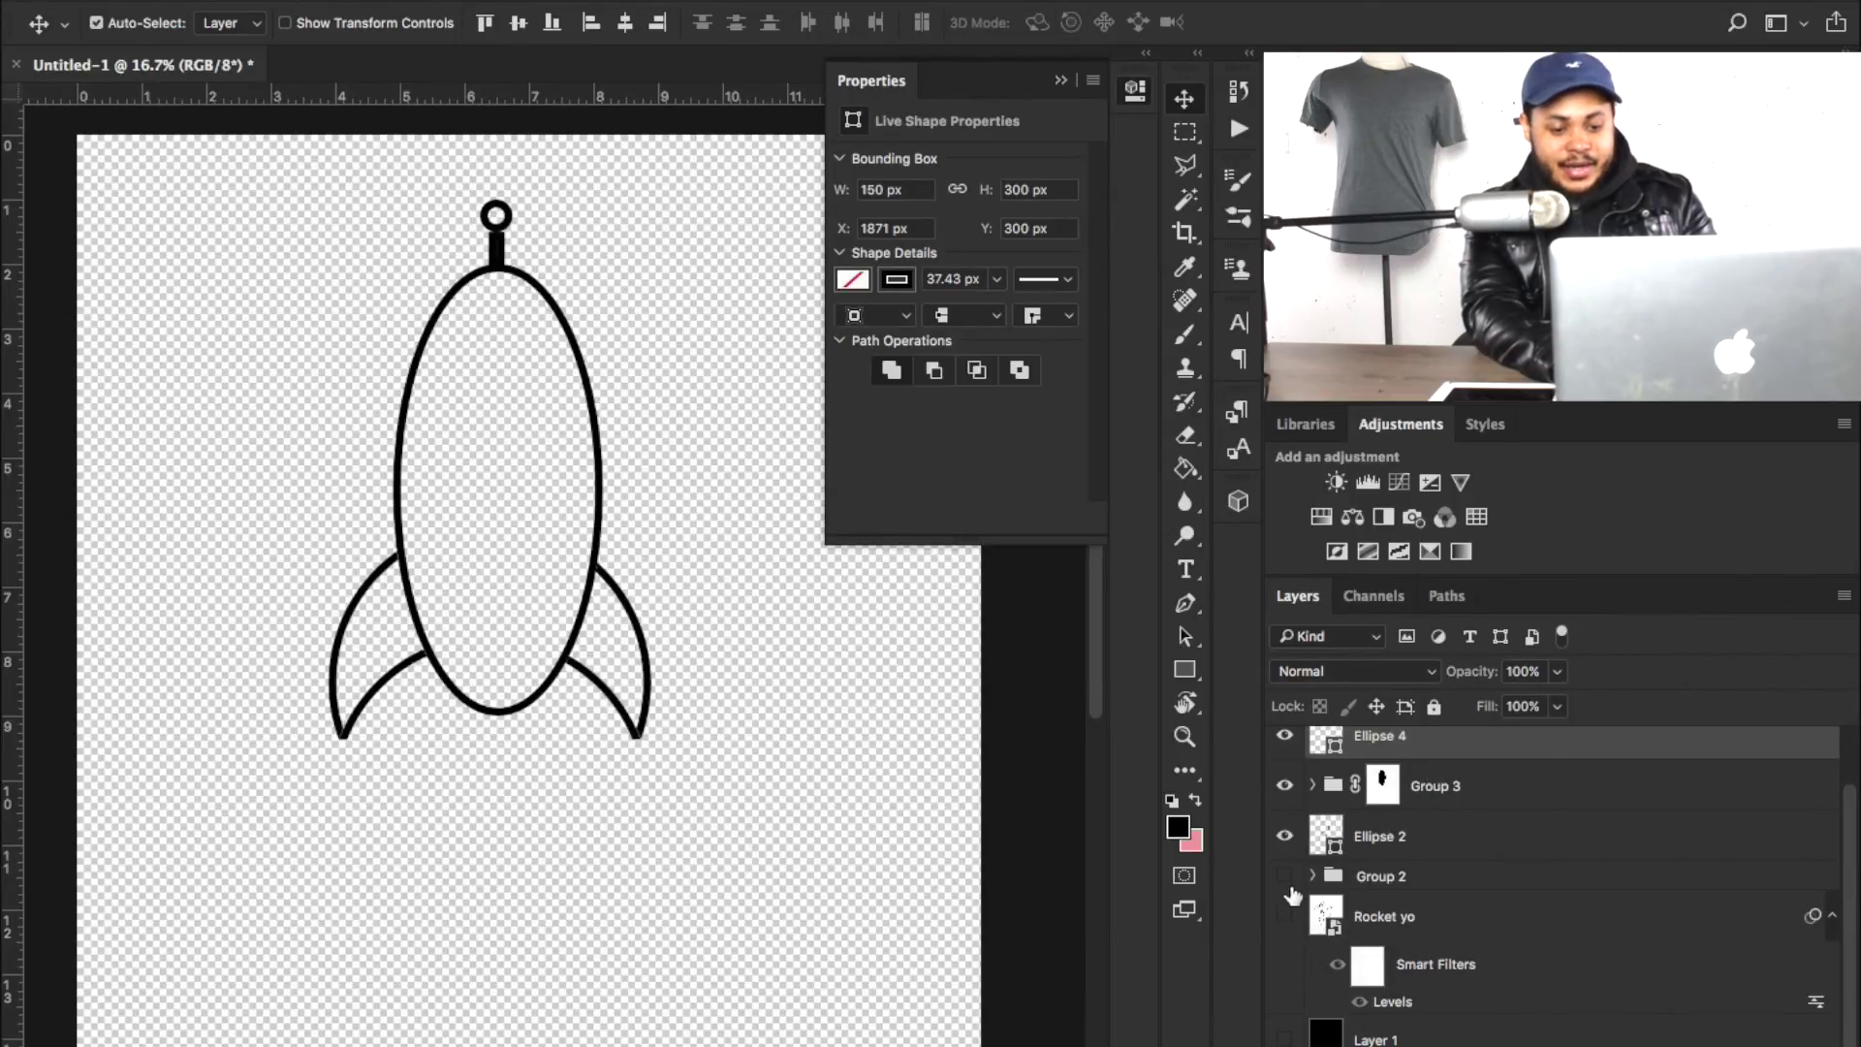
click(1287, 877)
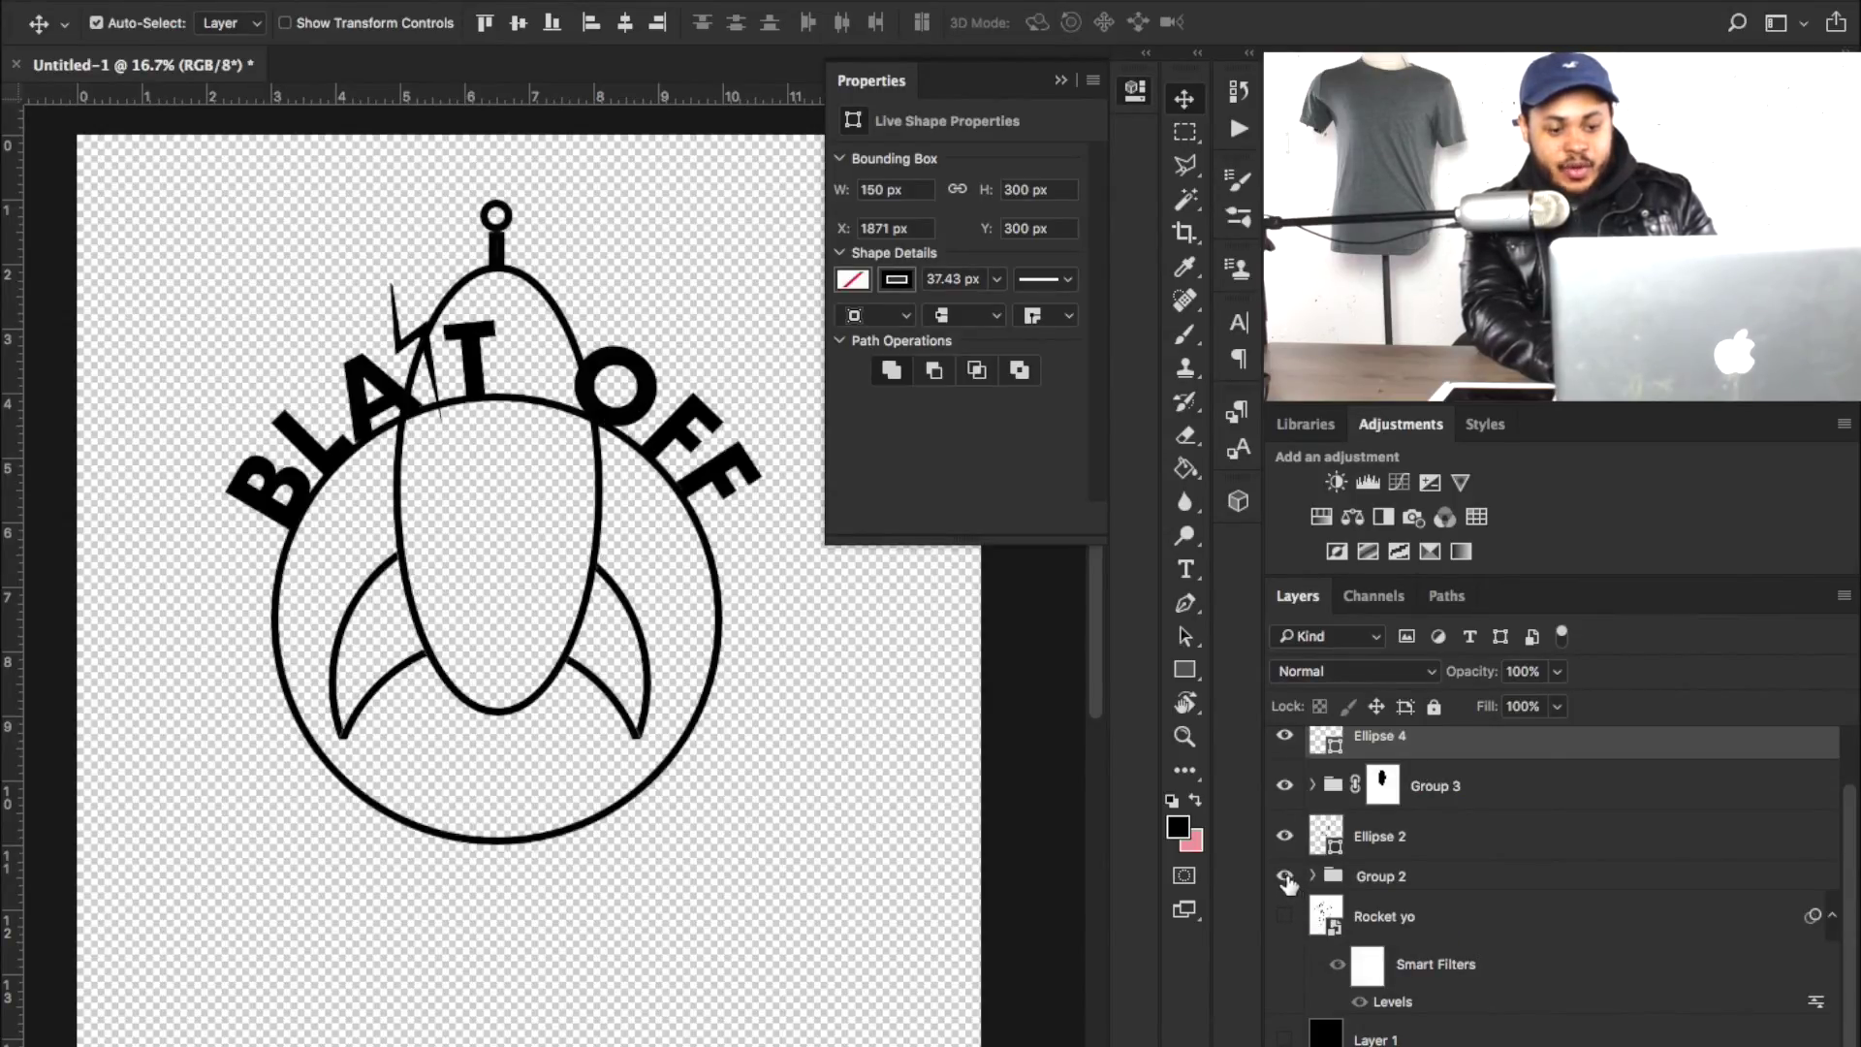
shift+click(1423, 853)
scroll(1471, 752, up, 1)
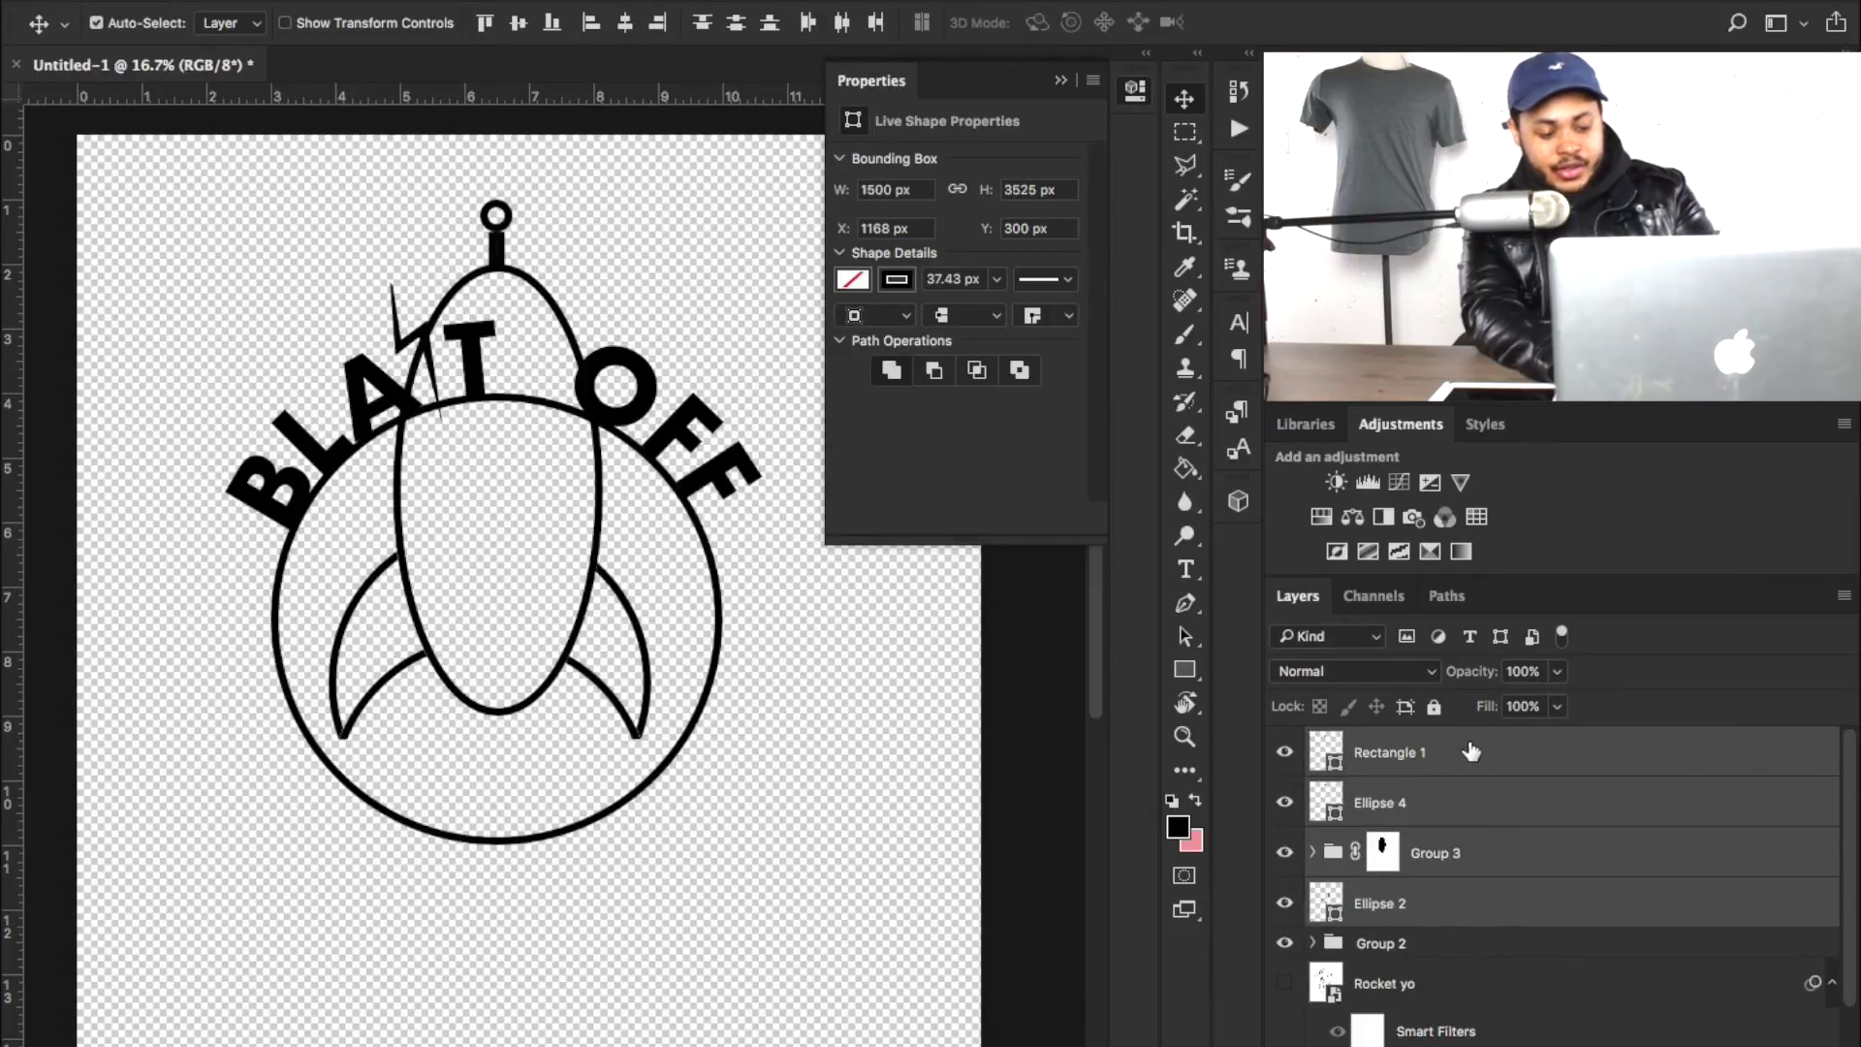
key(super+g)
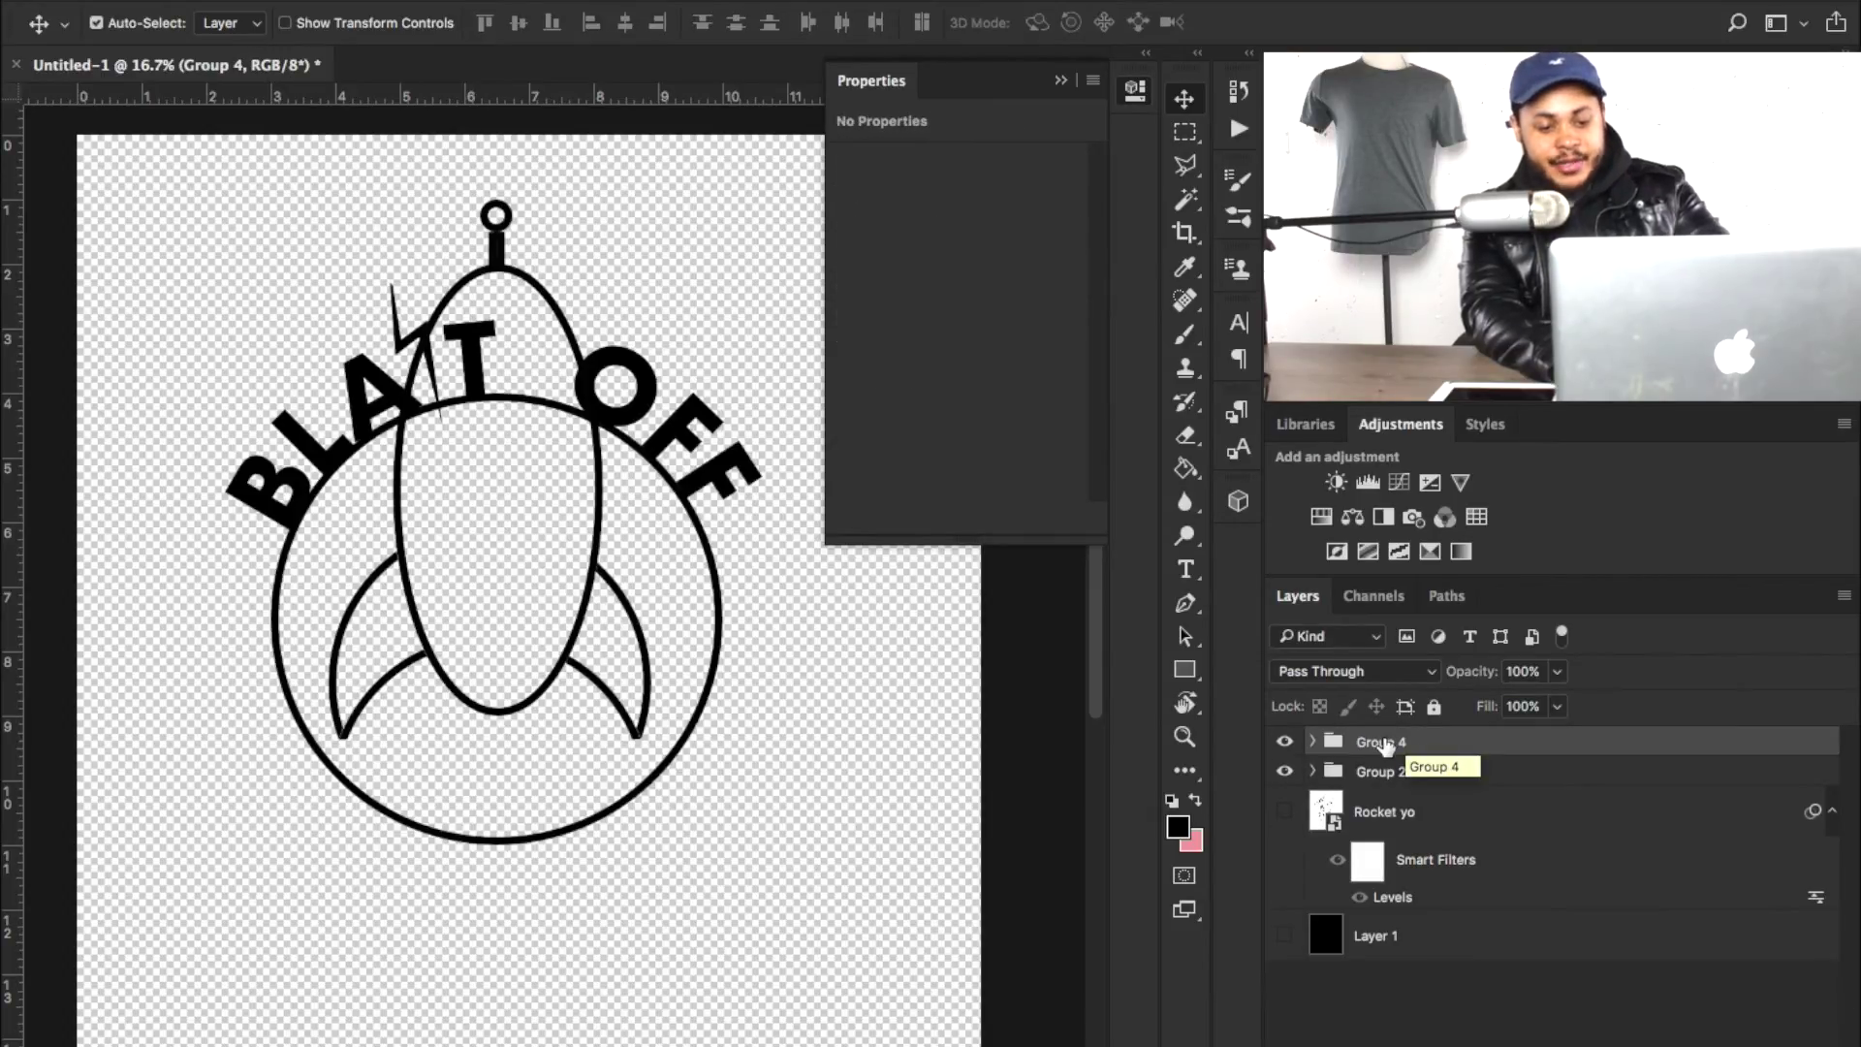
Rename the new rocket group as ROCKET and Group 2 as BLAST OFF
double_click(1385, 742)
text(ROCKET)
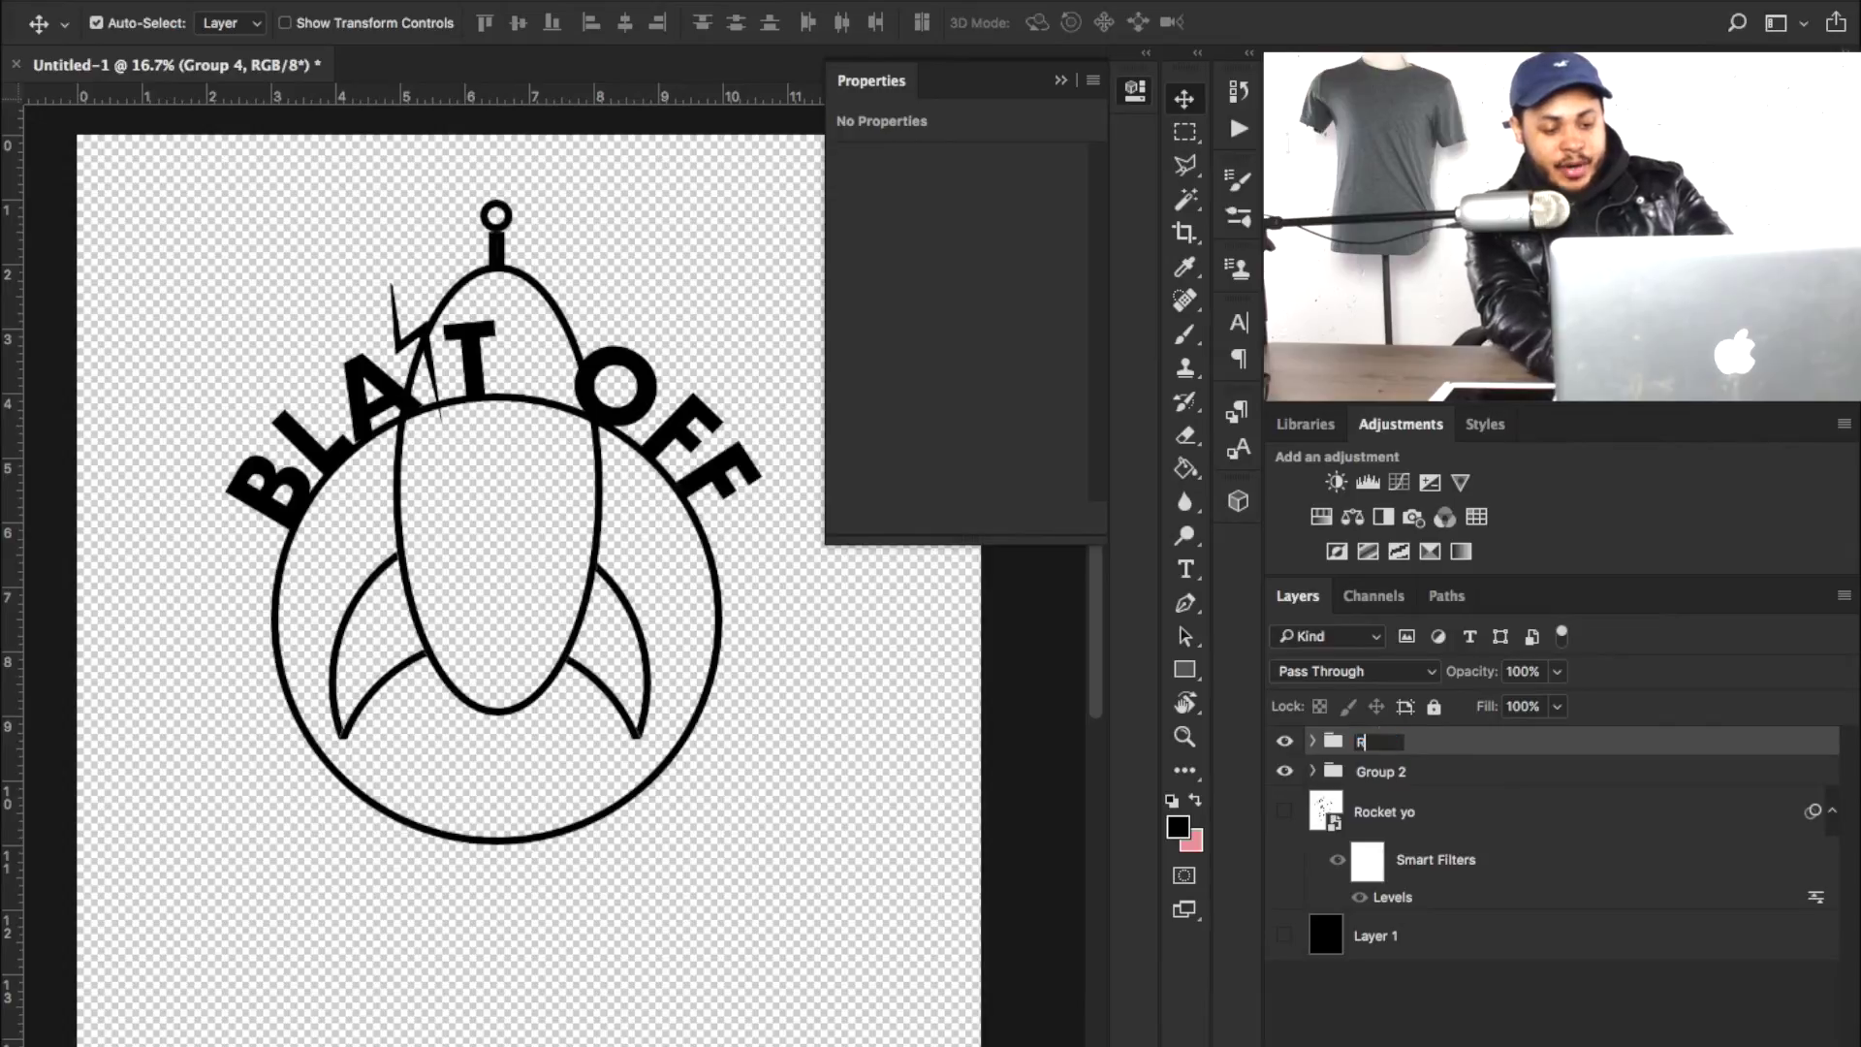
double_click(1373, 768)
text(BLAS)
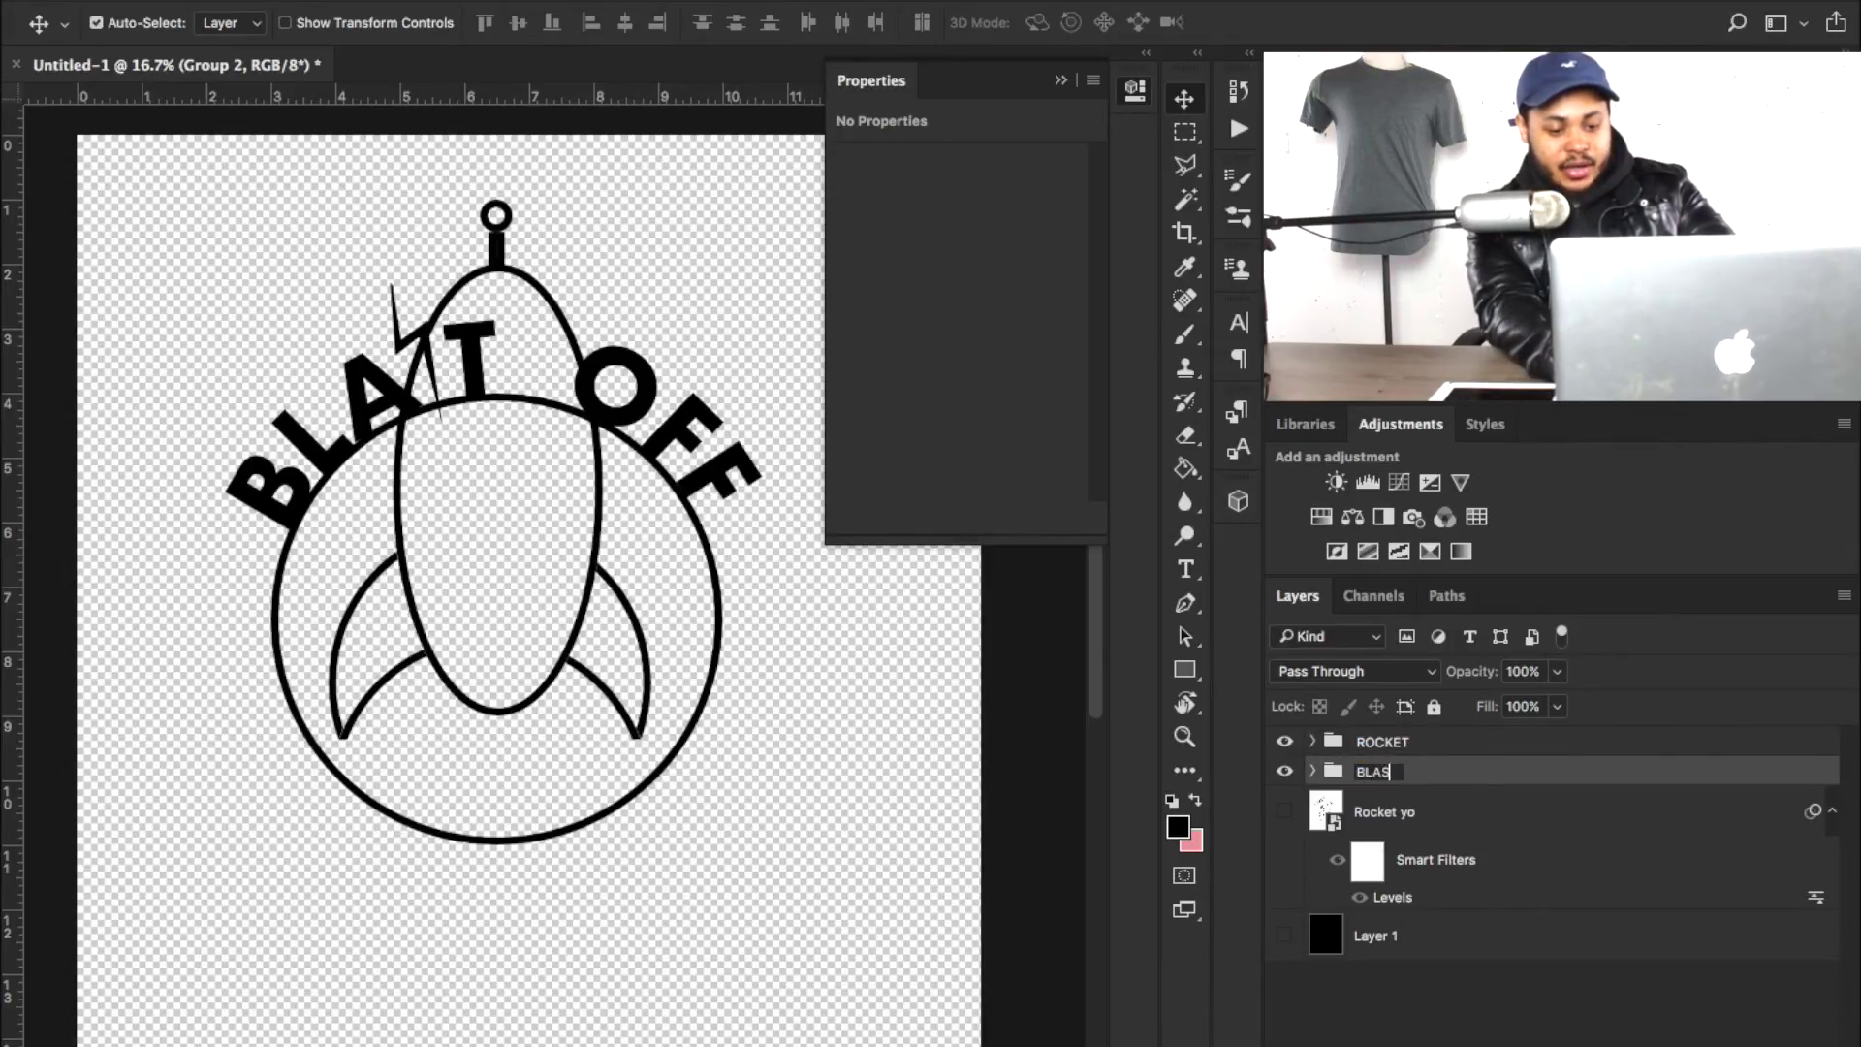
text(T OFF)
key(Return)
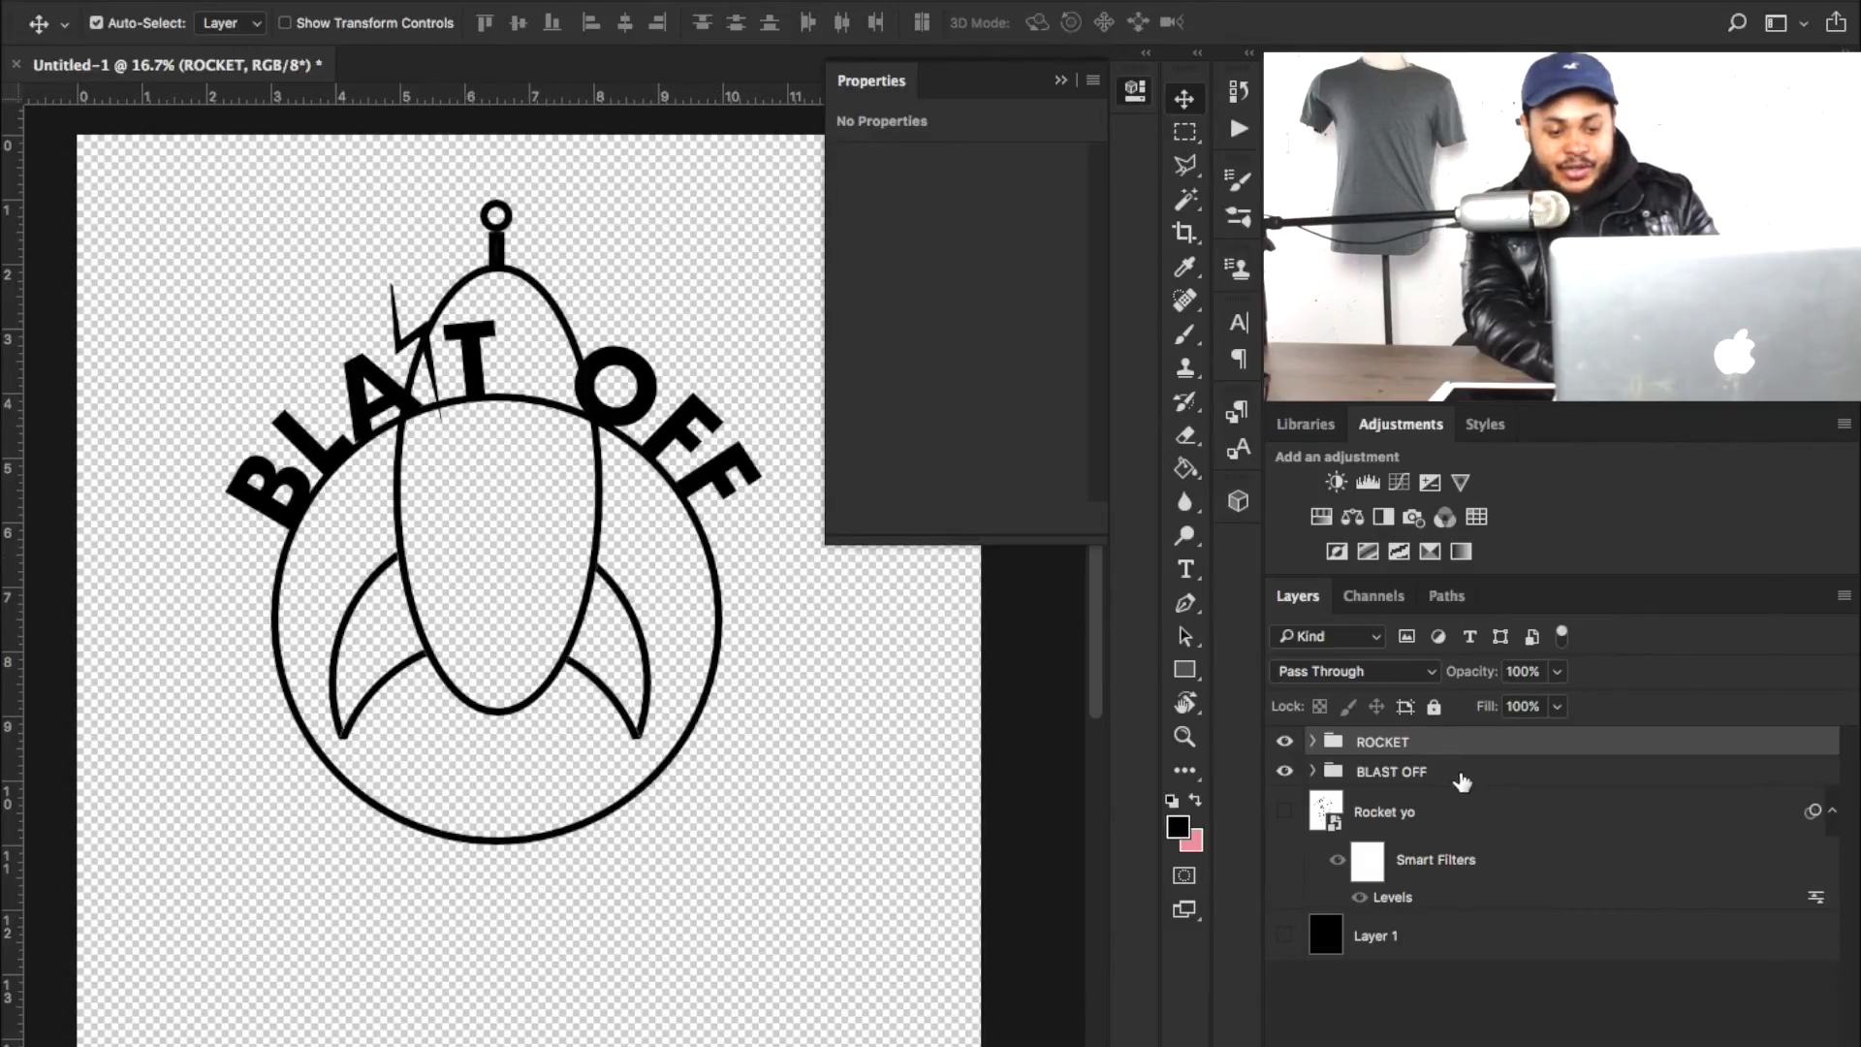
Rotate the ROCKET group clockwise by 6.12° and move it down into the circle to about X 1932 px, Y 2358 px
key(ctrl+t)
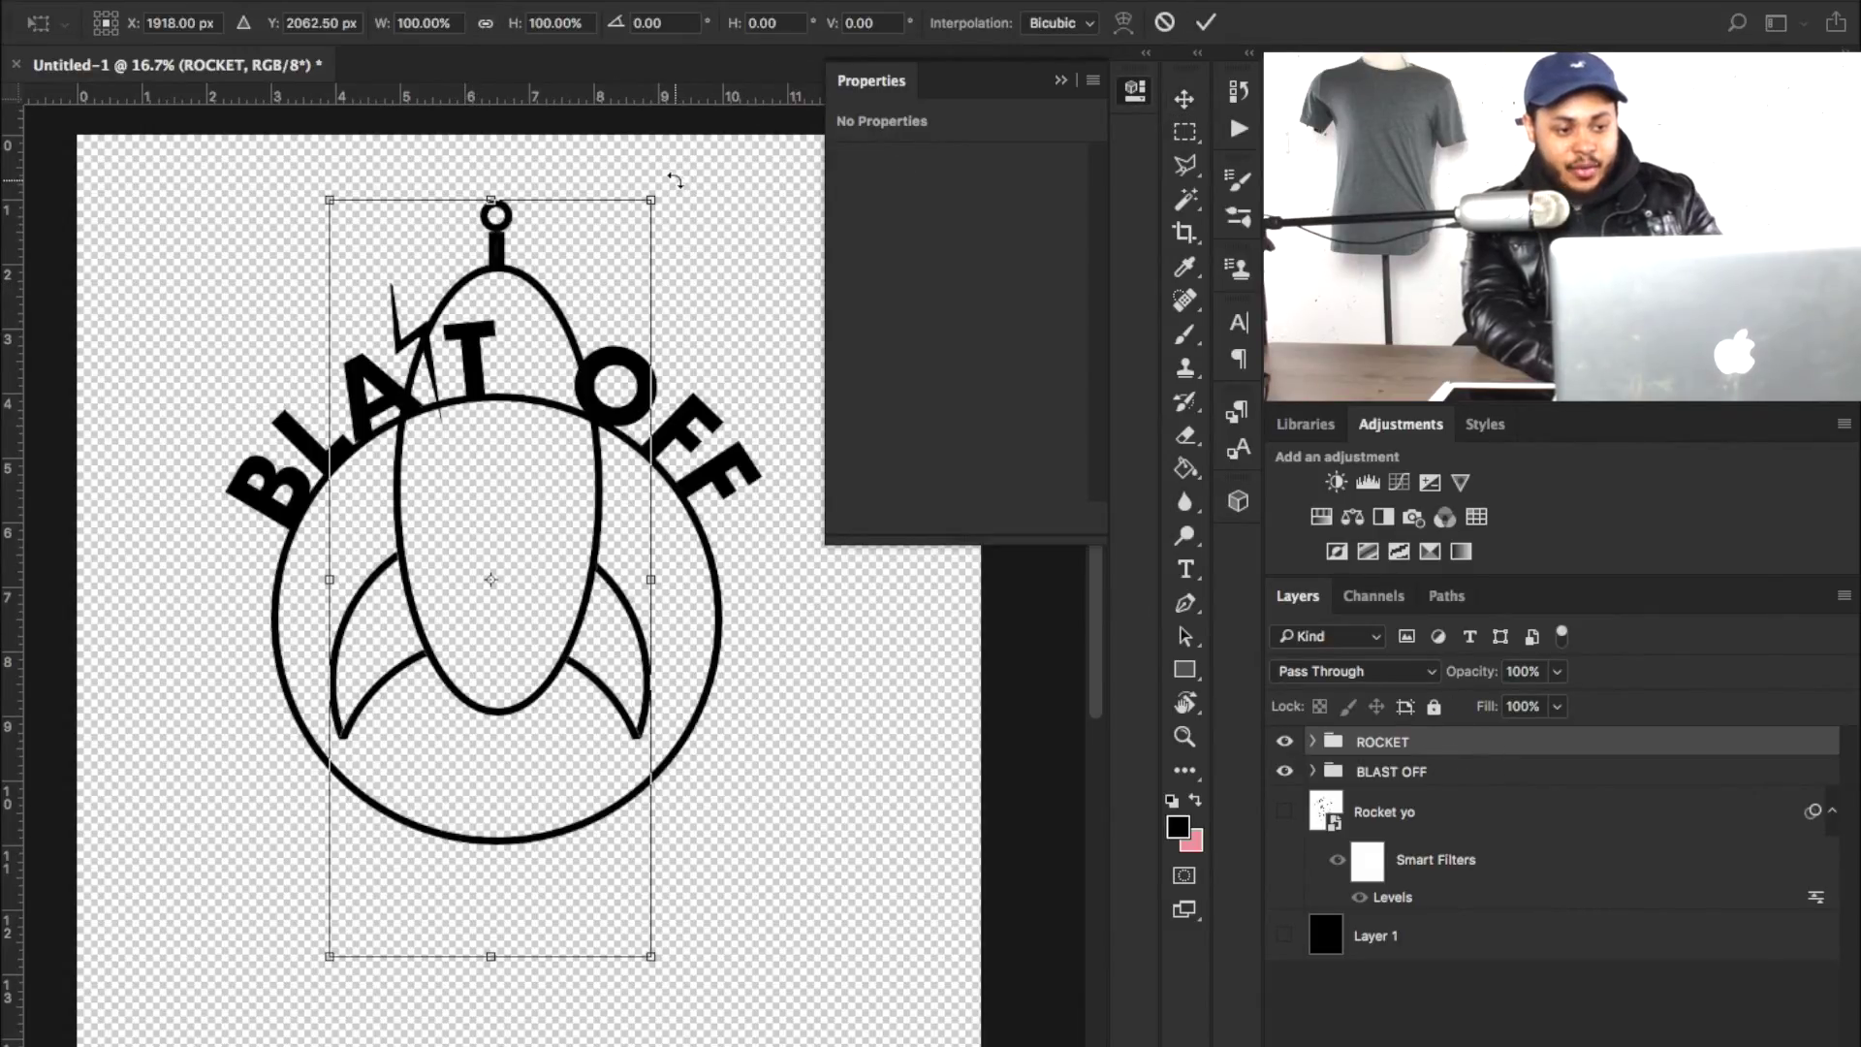
drag(676, 177, 730, 194)
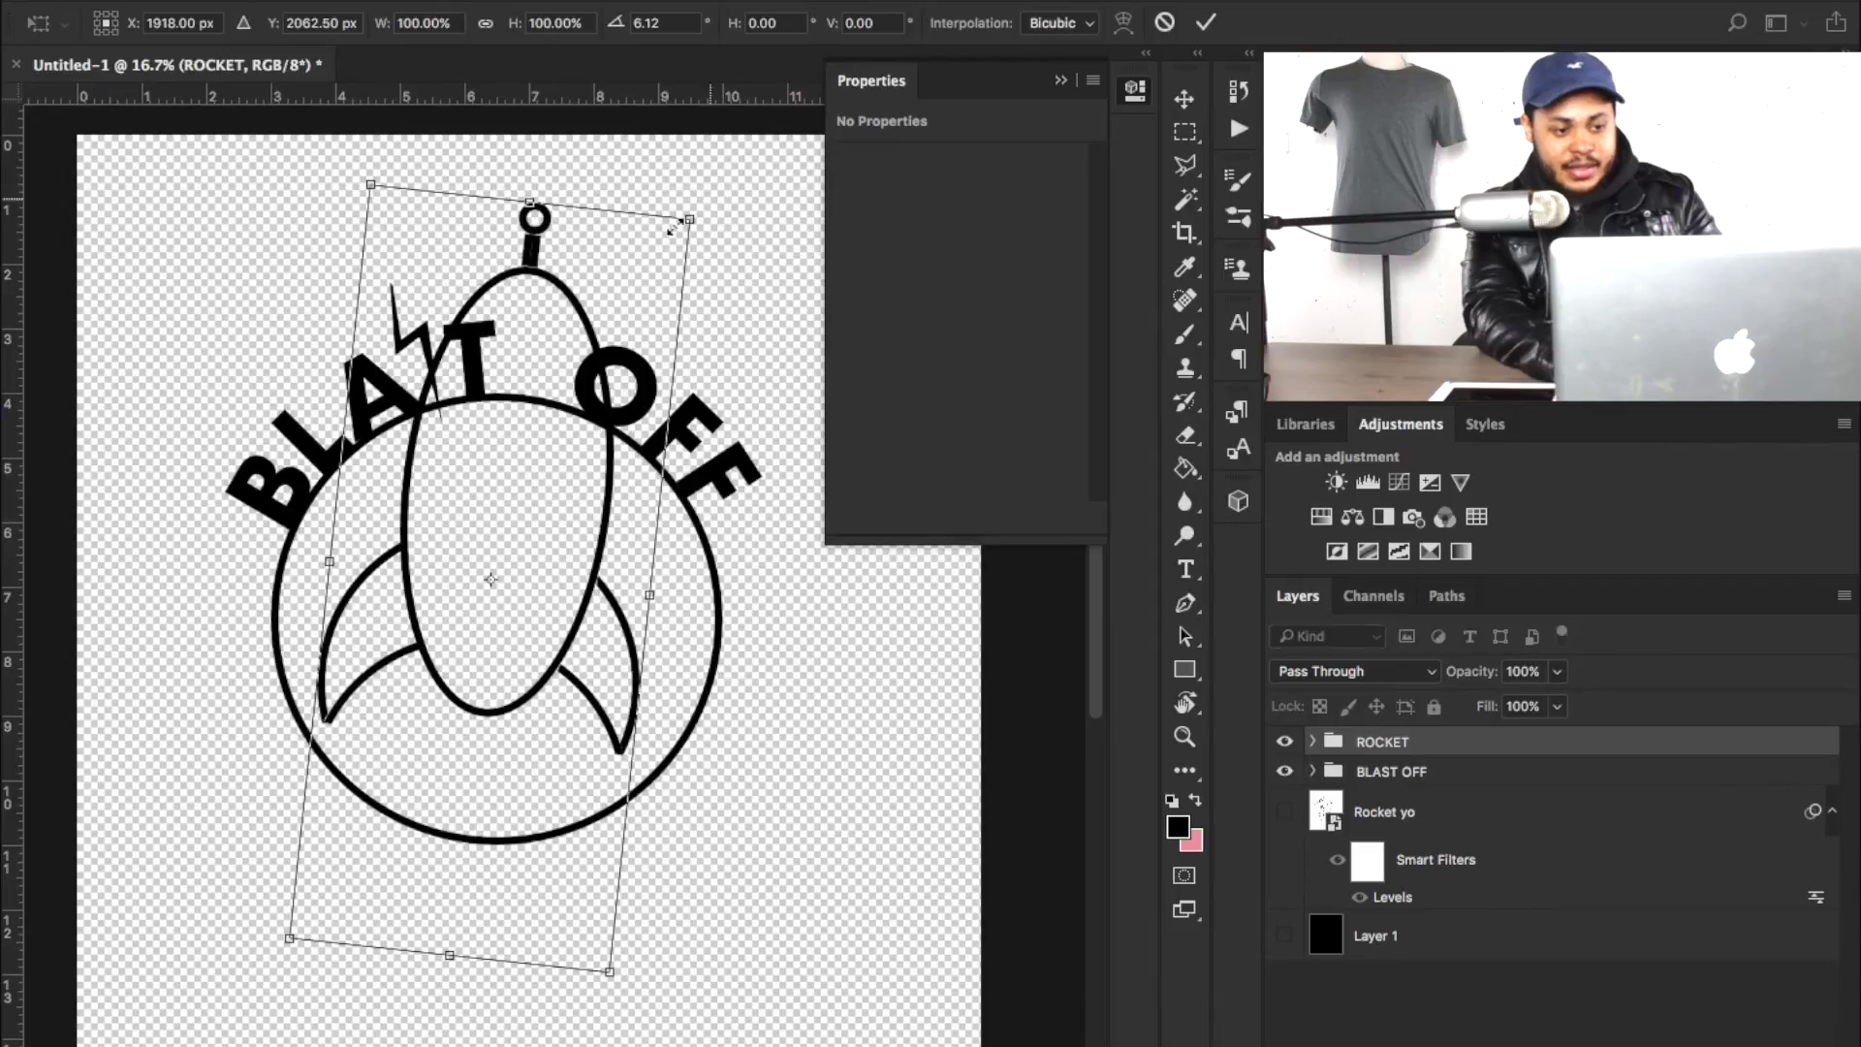
drag(561, 286, 570, 352)
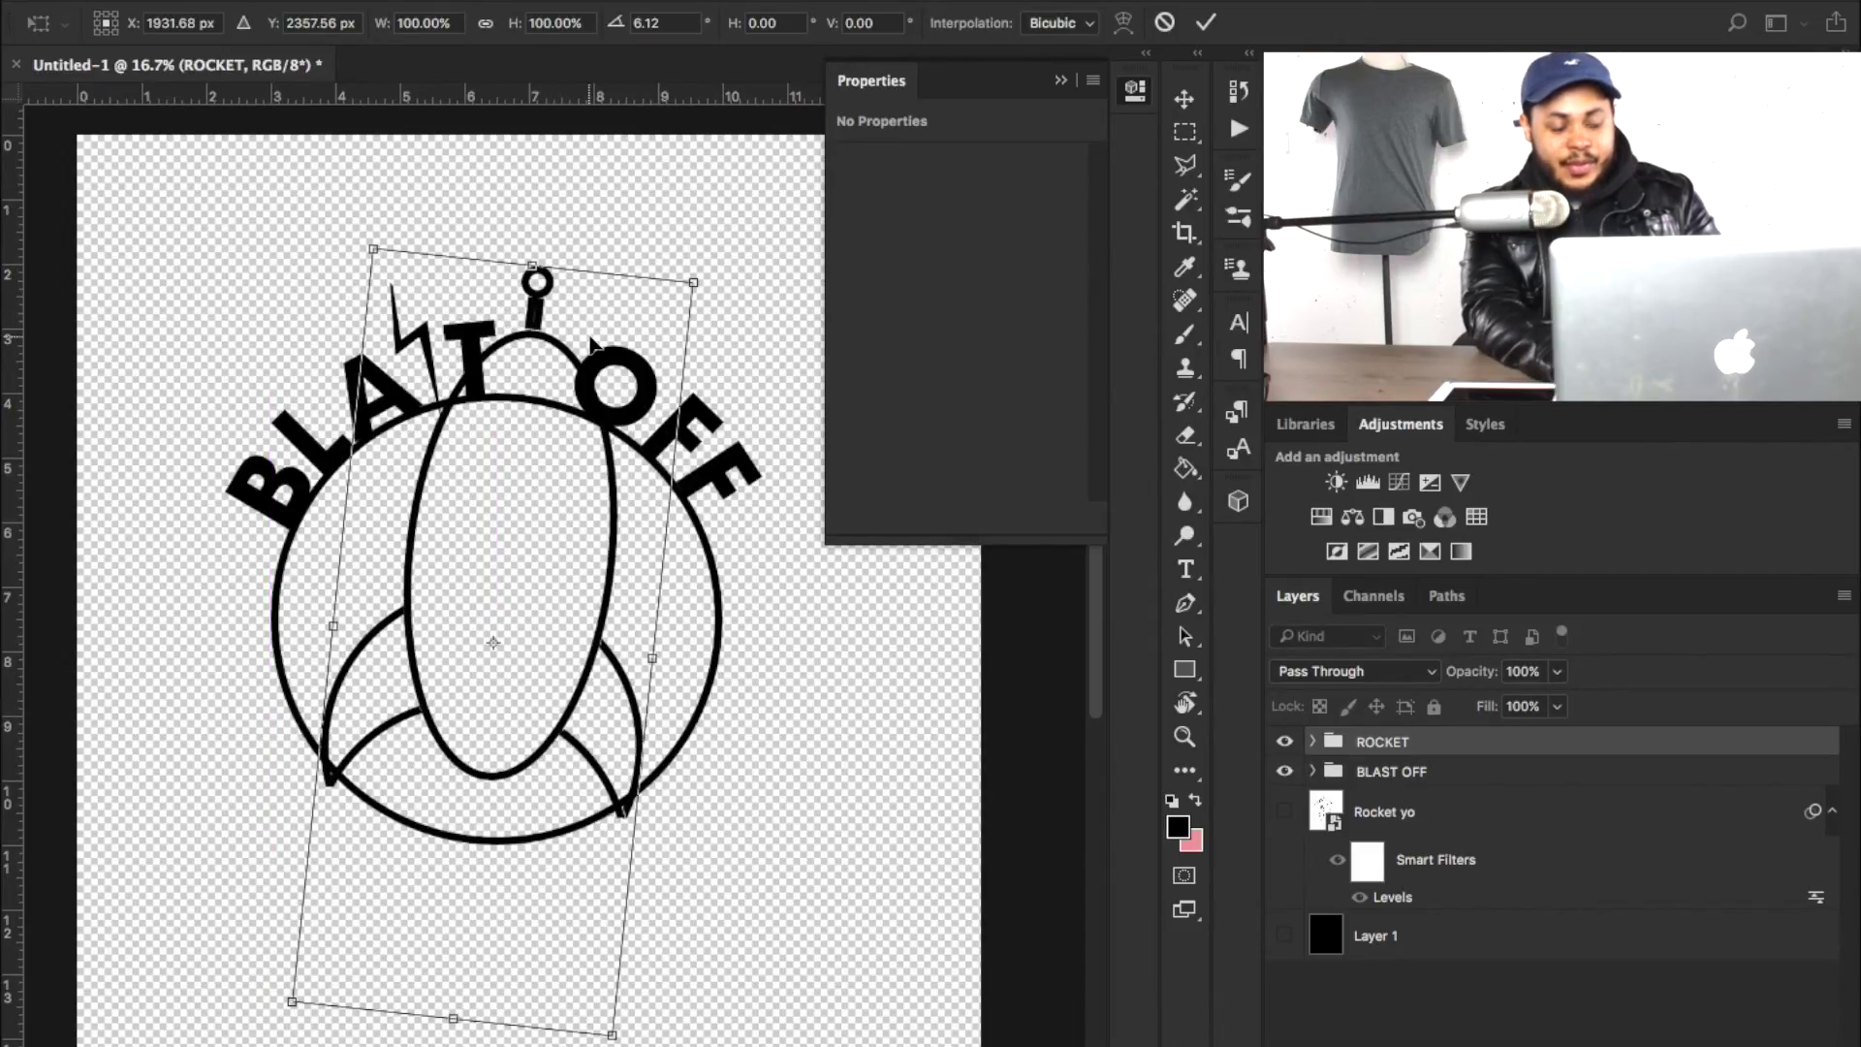
key(Return)
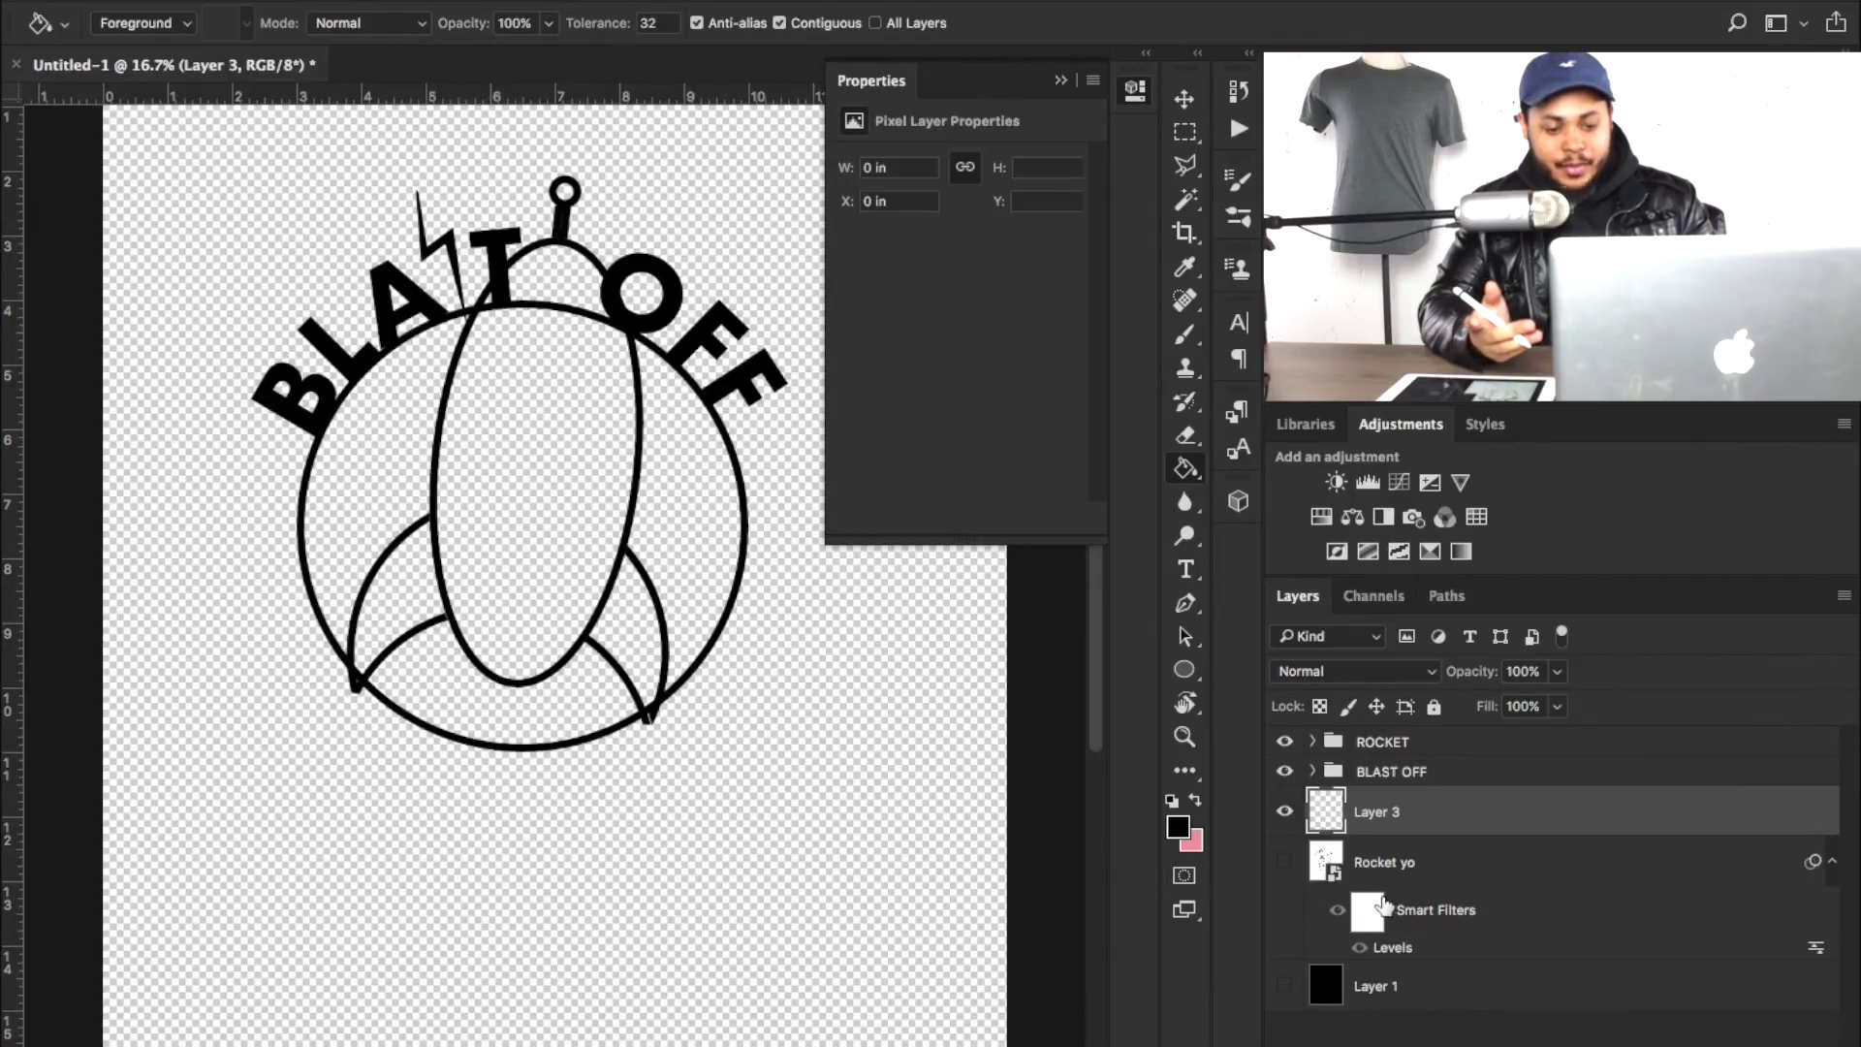
Show the Rocket yo sketch and hide the BLAST OFF and ROCKET groups
click(1285, 864)
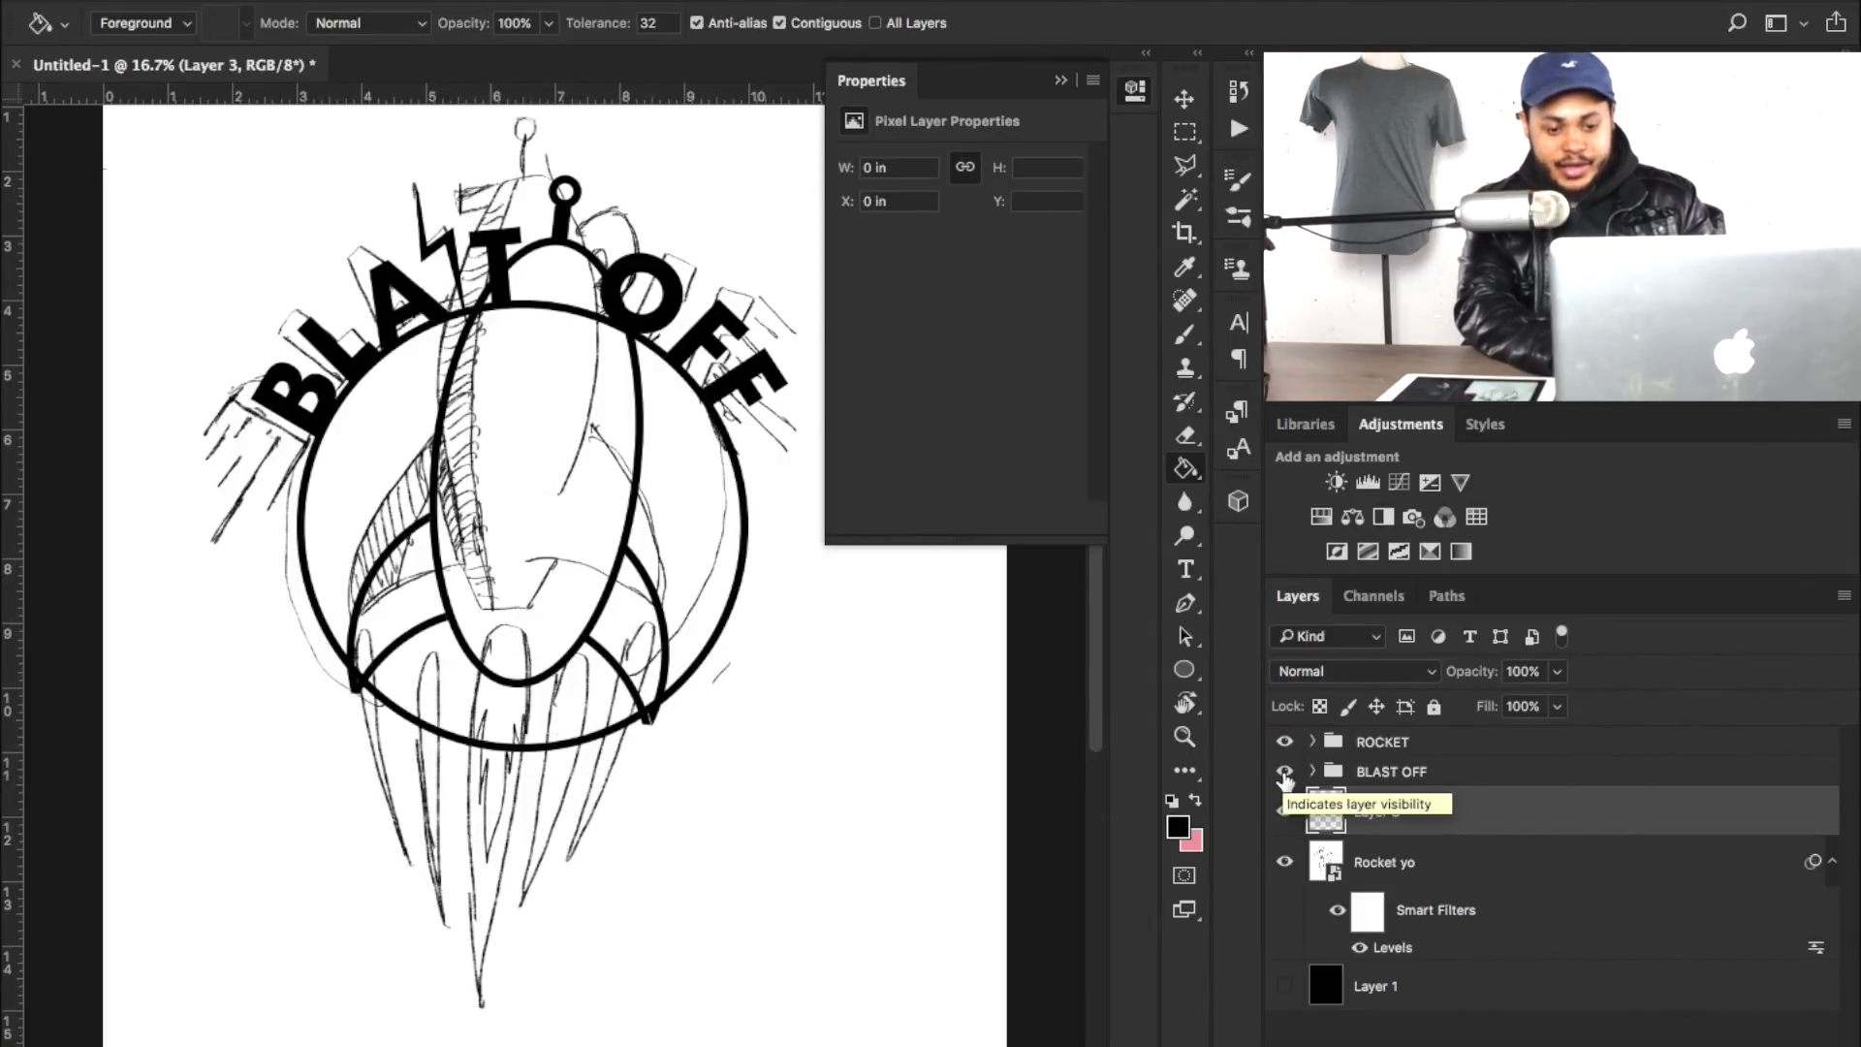
click(1286, 771)
click(1286, 742)
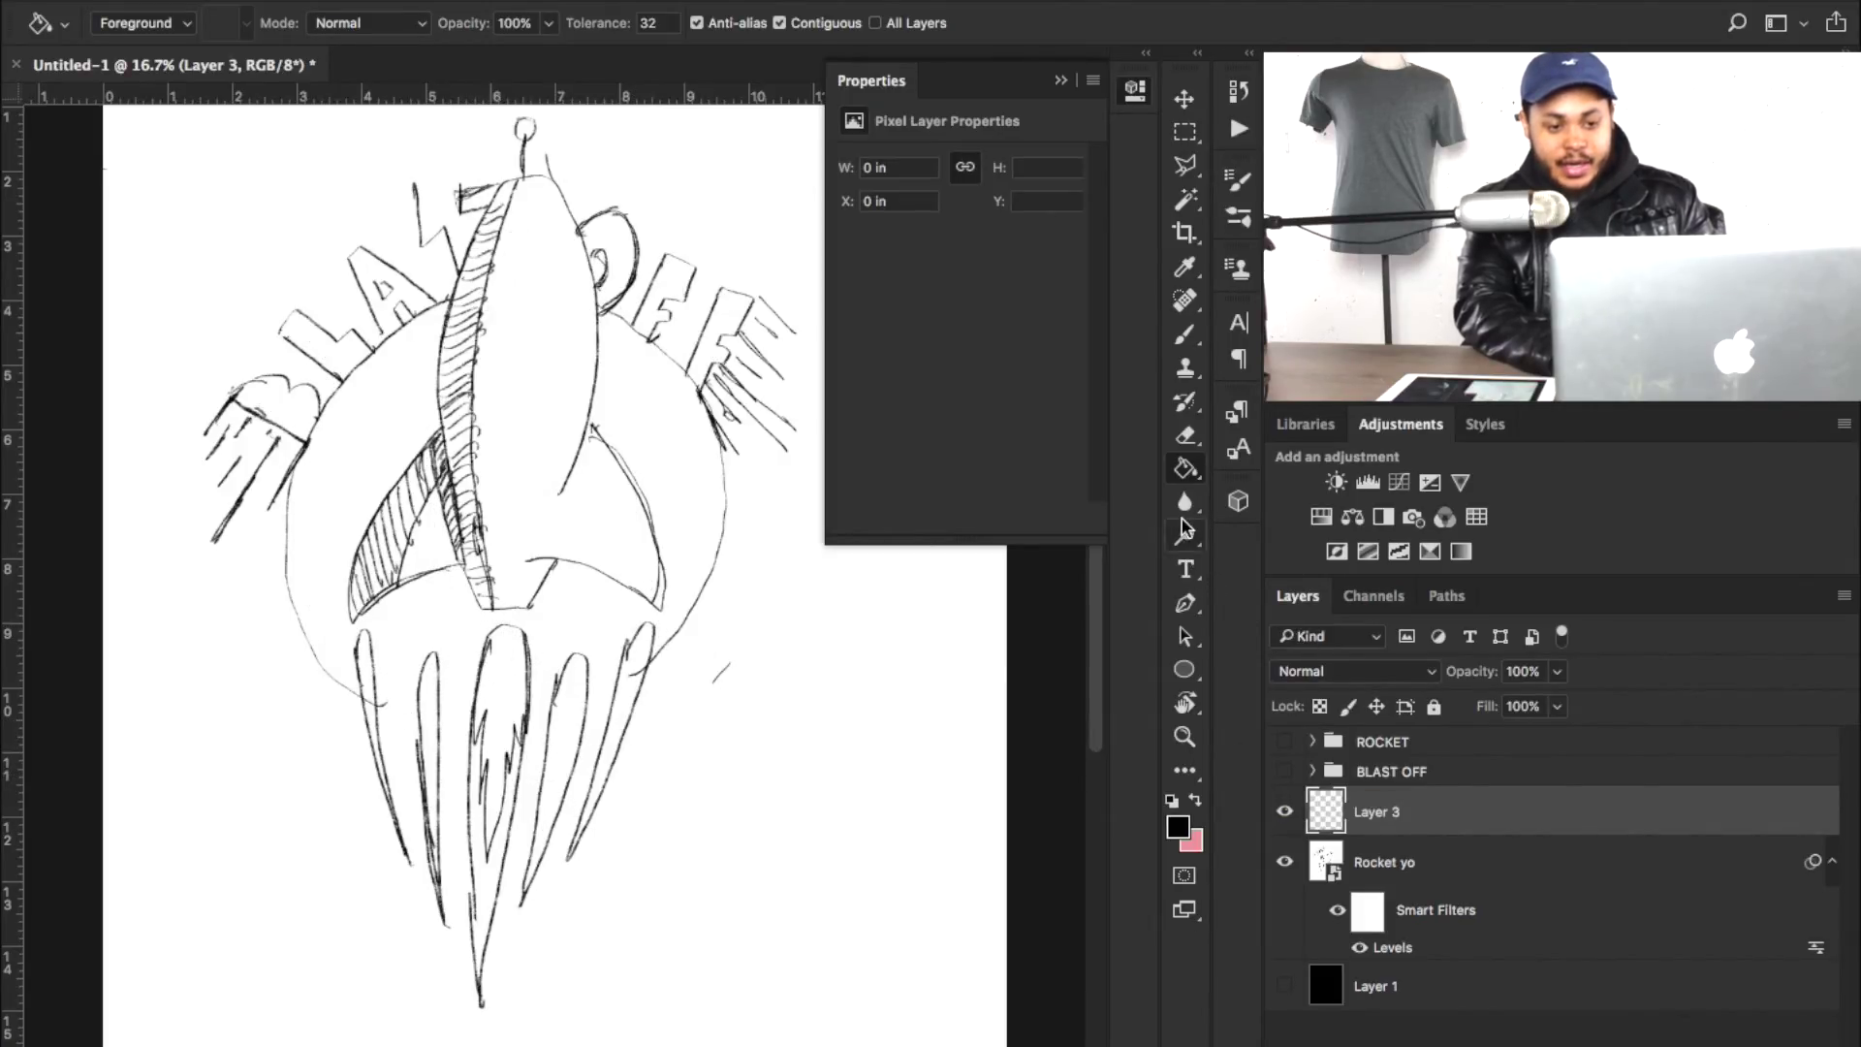
Set up the Brush tool with its smoothing at 85%
click(1184, 334)
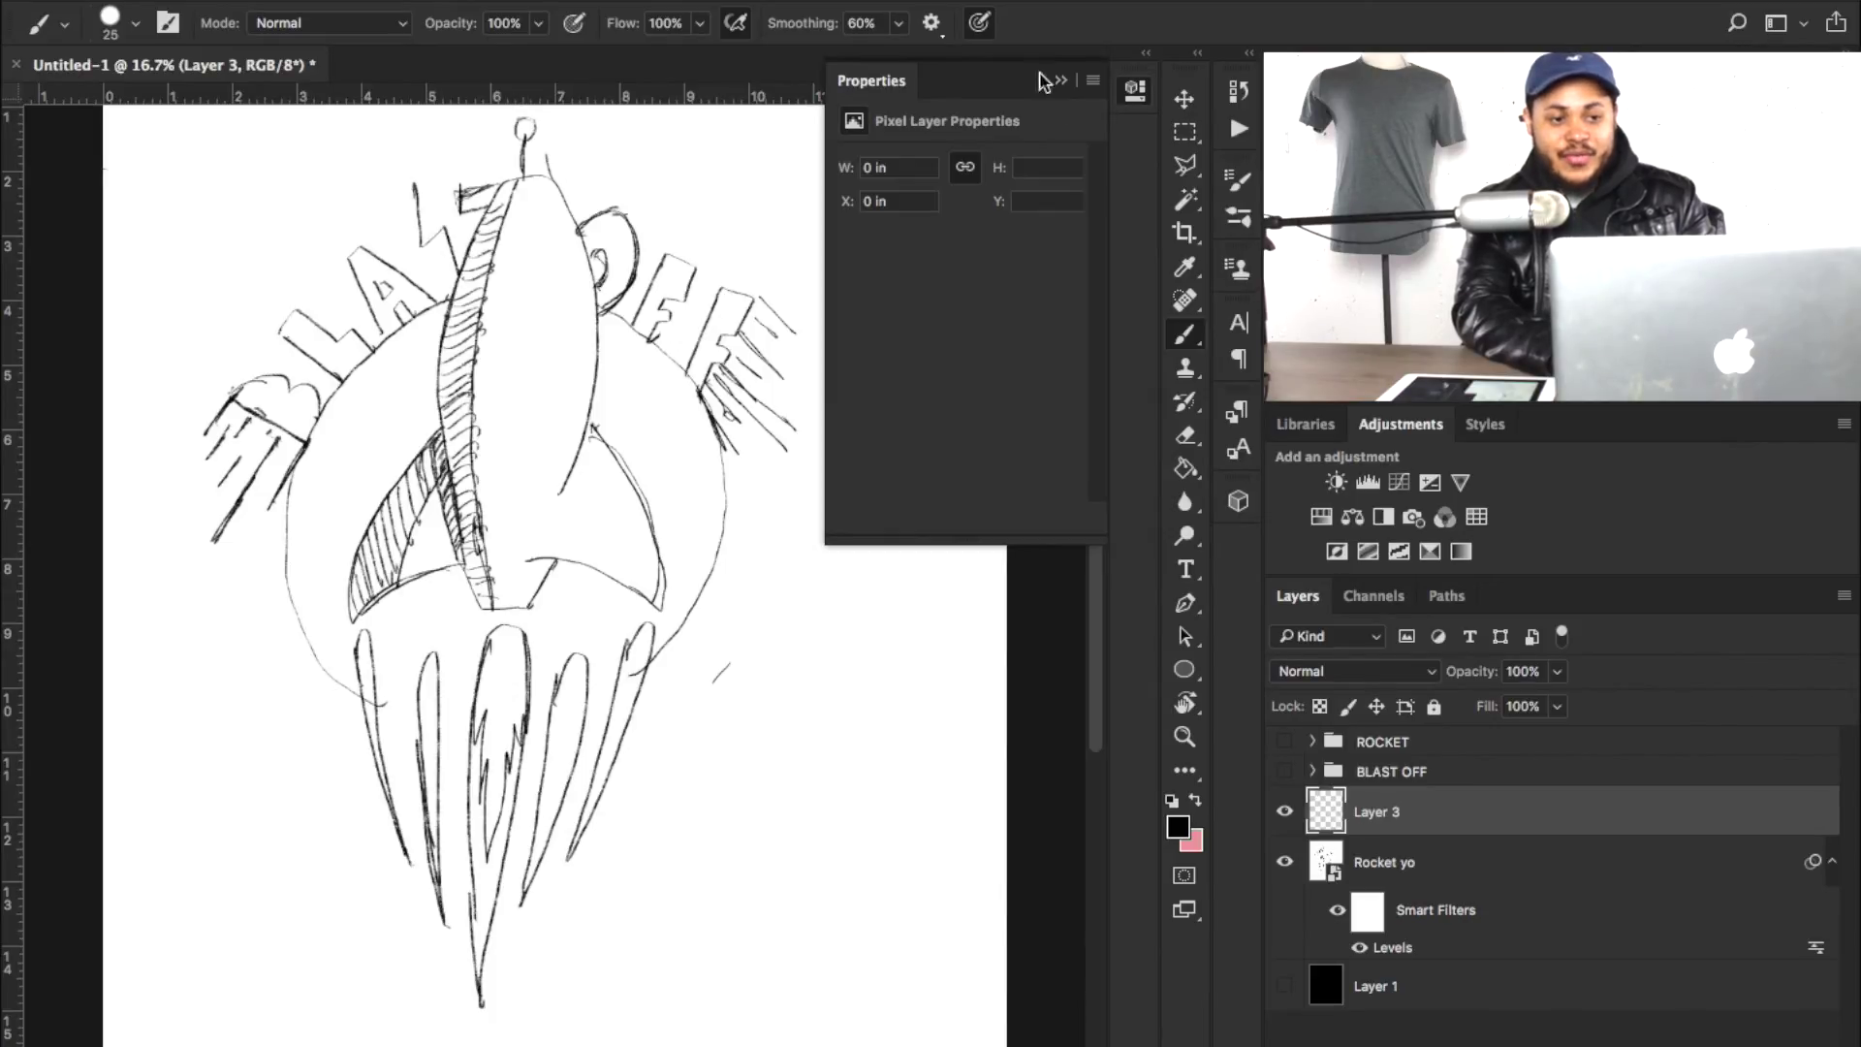
click(898, 23)
drag(899, 54, 926, 54)
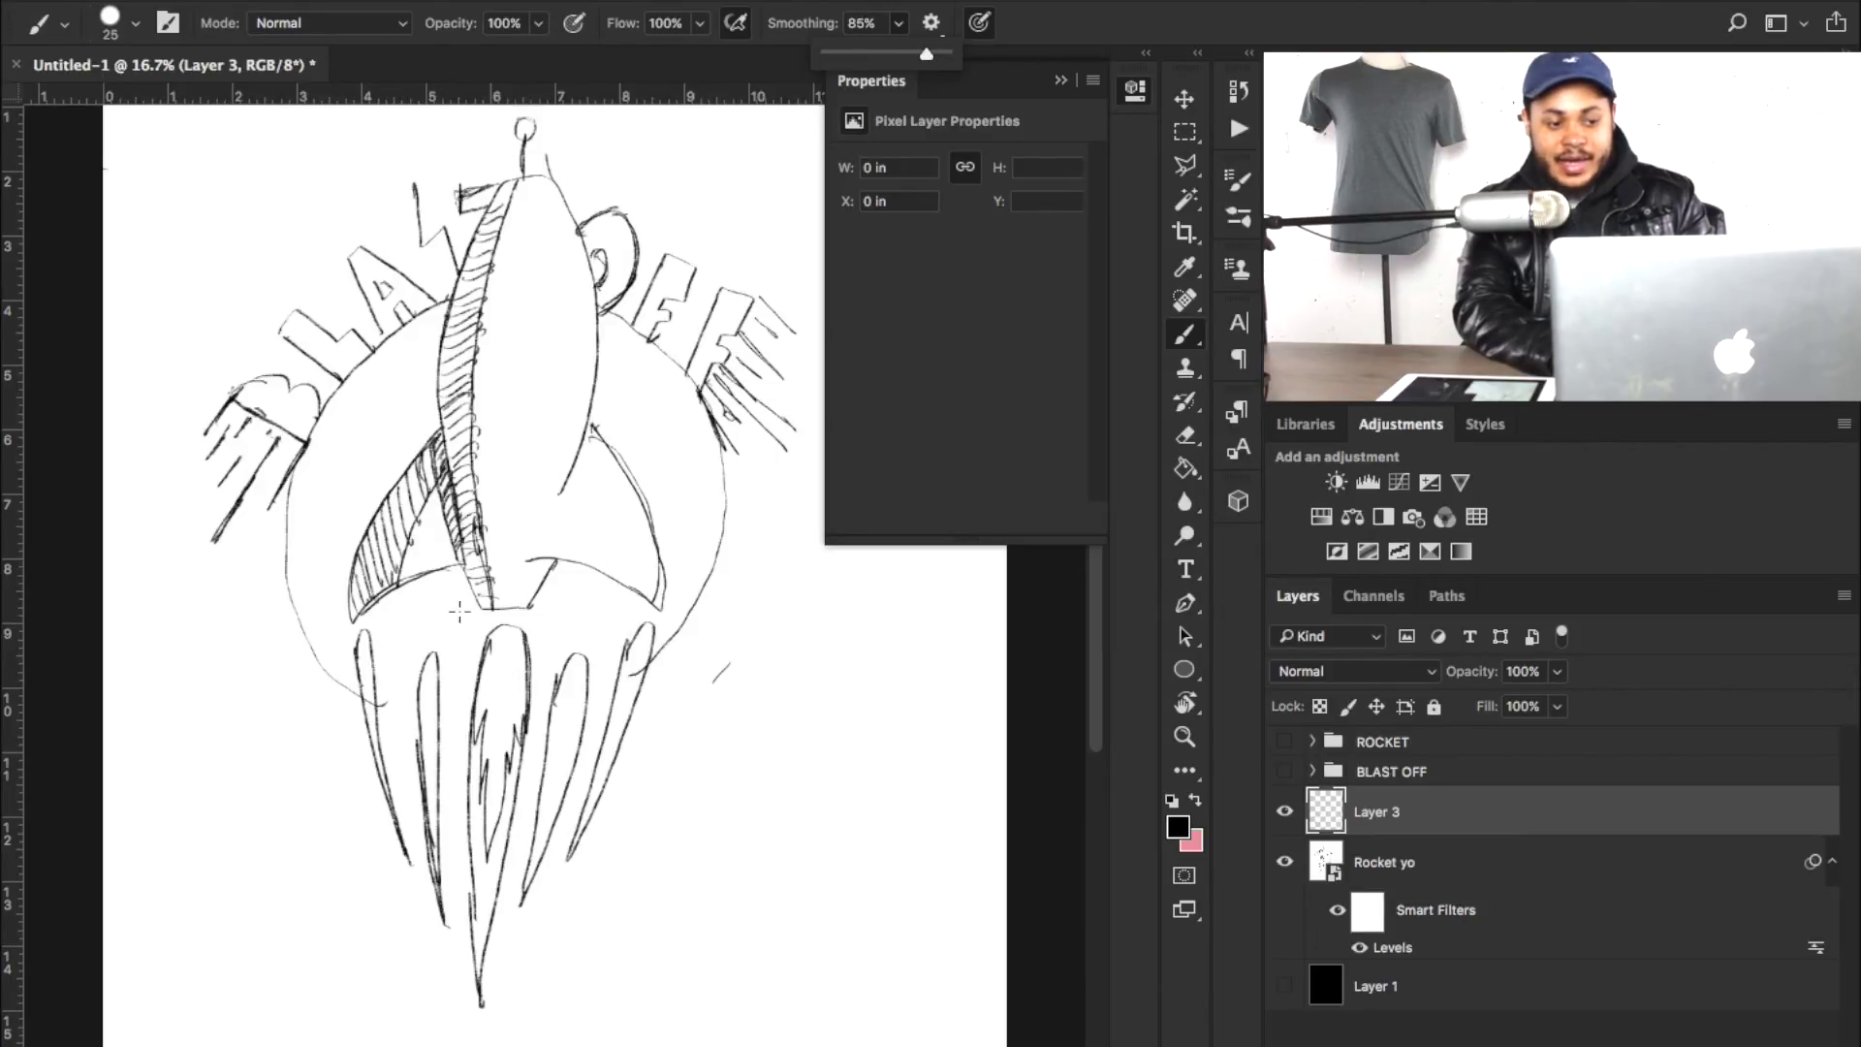
Trace the sketch's centre exhaust flame and its jagged inner flame in black on Layer 3, undoing and redrawing uneven strokes
key(super+plus)
key(super+plus)
key(super+plus)
scroll(470, 654, down, 3)
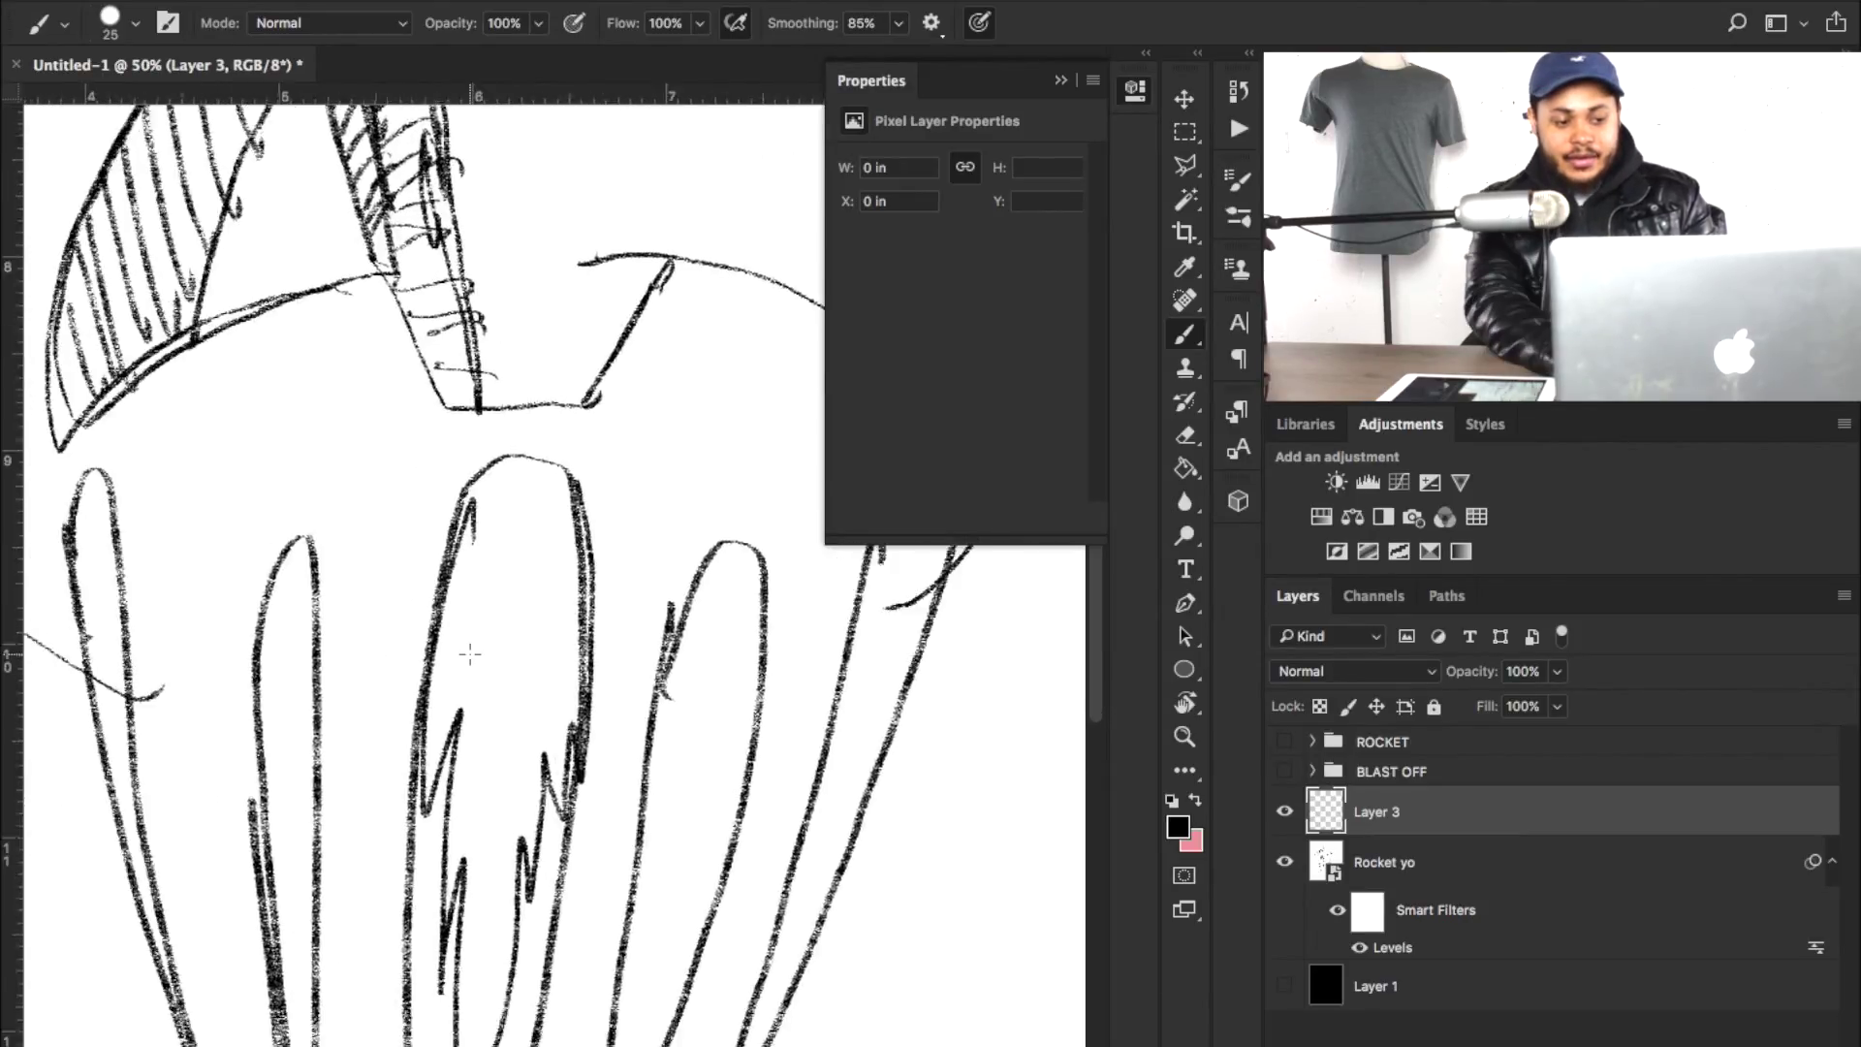
scroll(469, 654, down, 5)
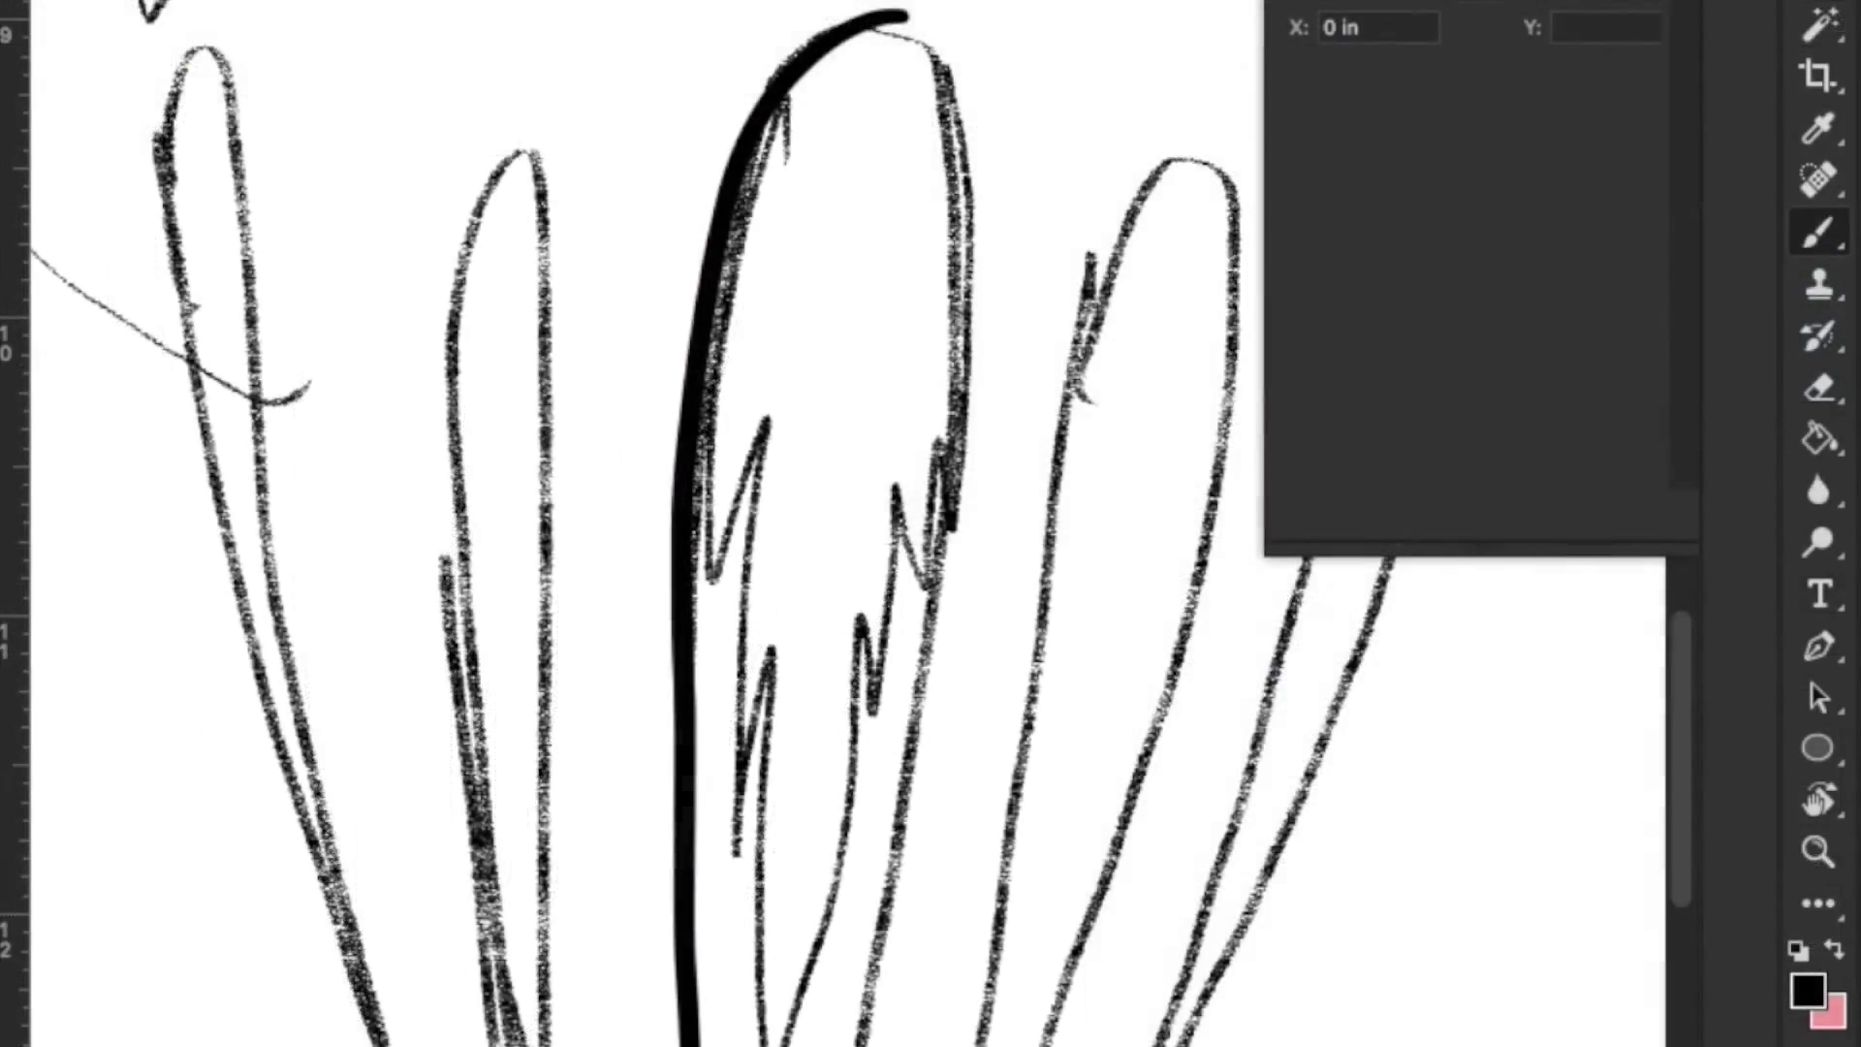
key(super+minus)
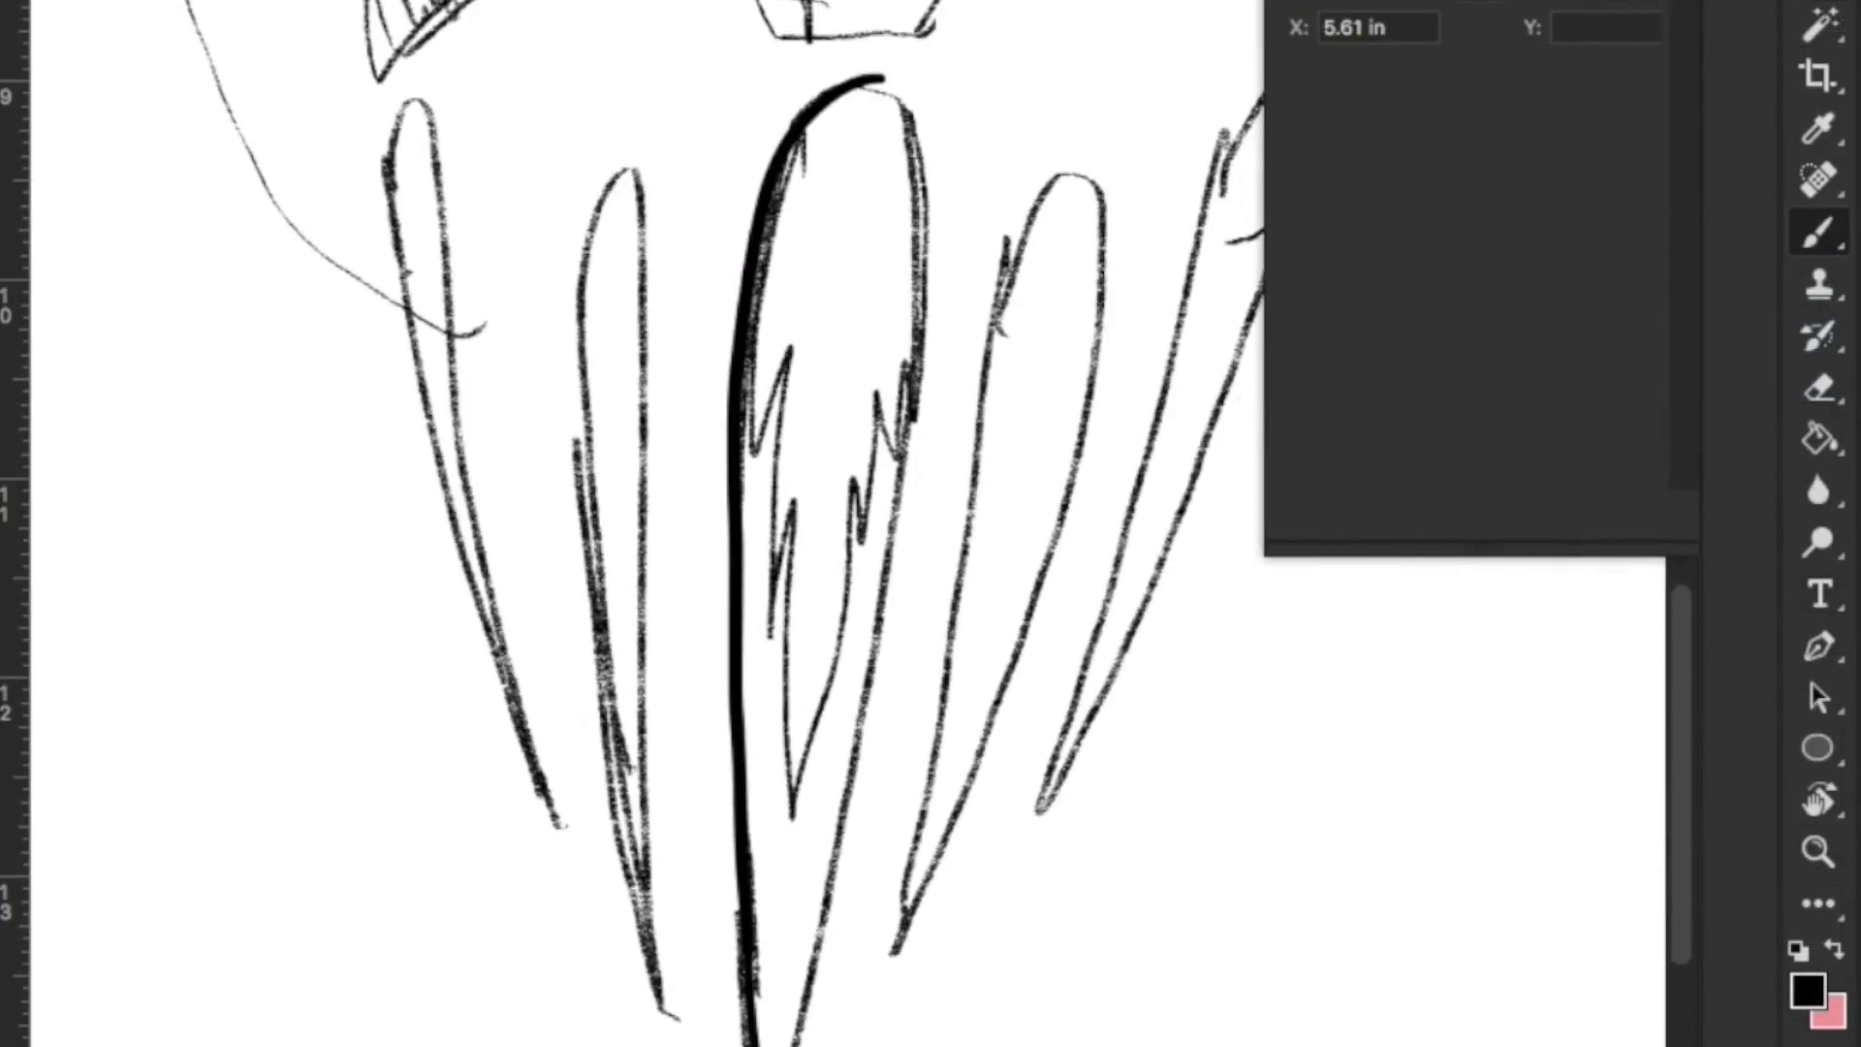
mouse_move(752, 1046)
mouse_down()
mouse_move(912, 143)
mouse_move(890, 87)
mouse_move(723, 432)
mouse_move(904, 582)
mouse_move(916, 115)
mouse_up()
key(super+z)
mouse_move(734, 419)
mouse_down()
mouse_move(810, 712)
mouse_move(953, 359)
mouse_up()
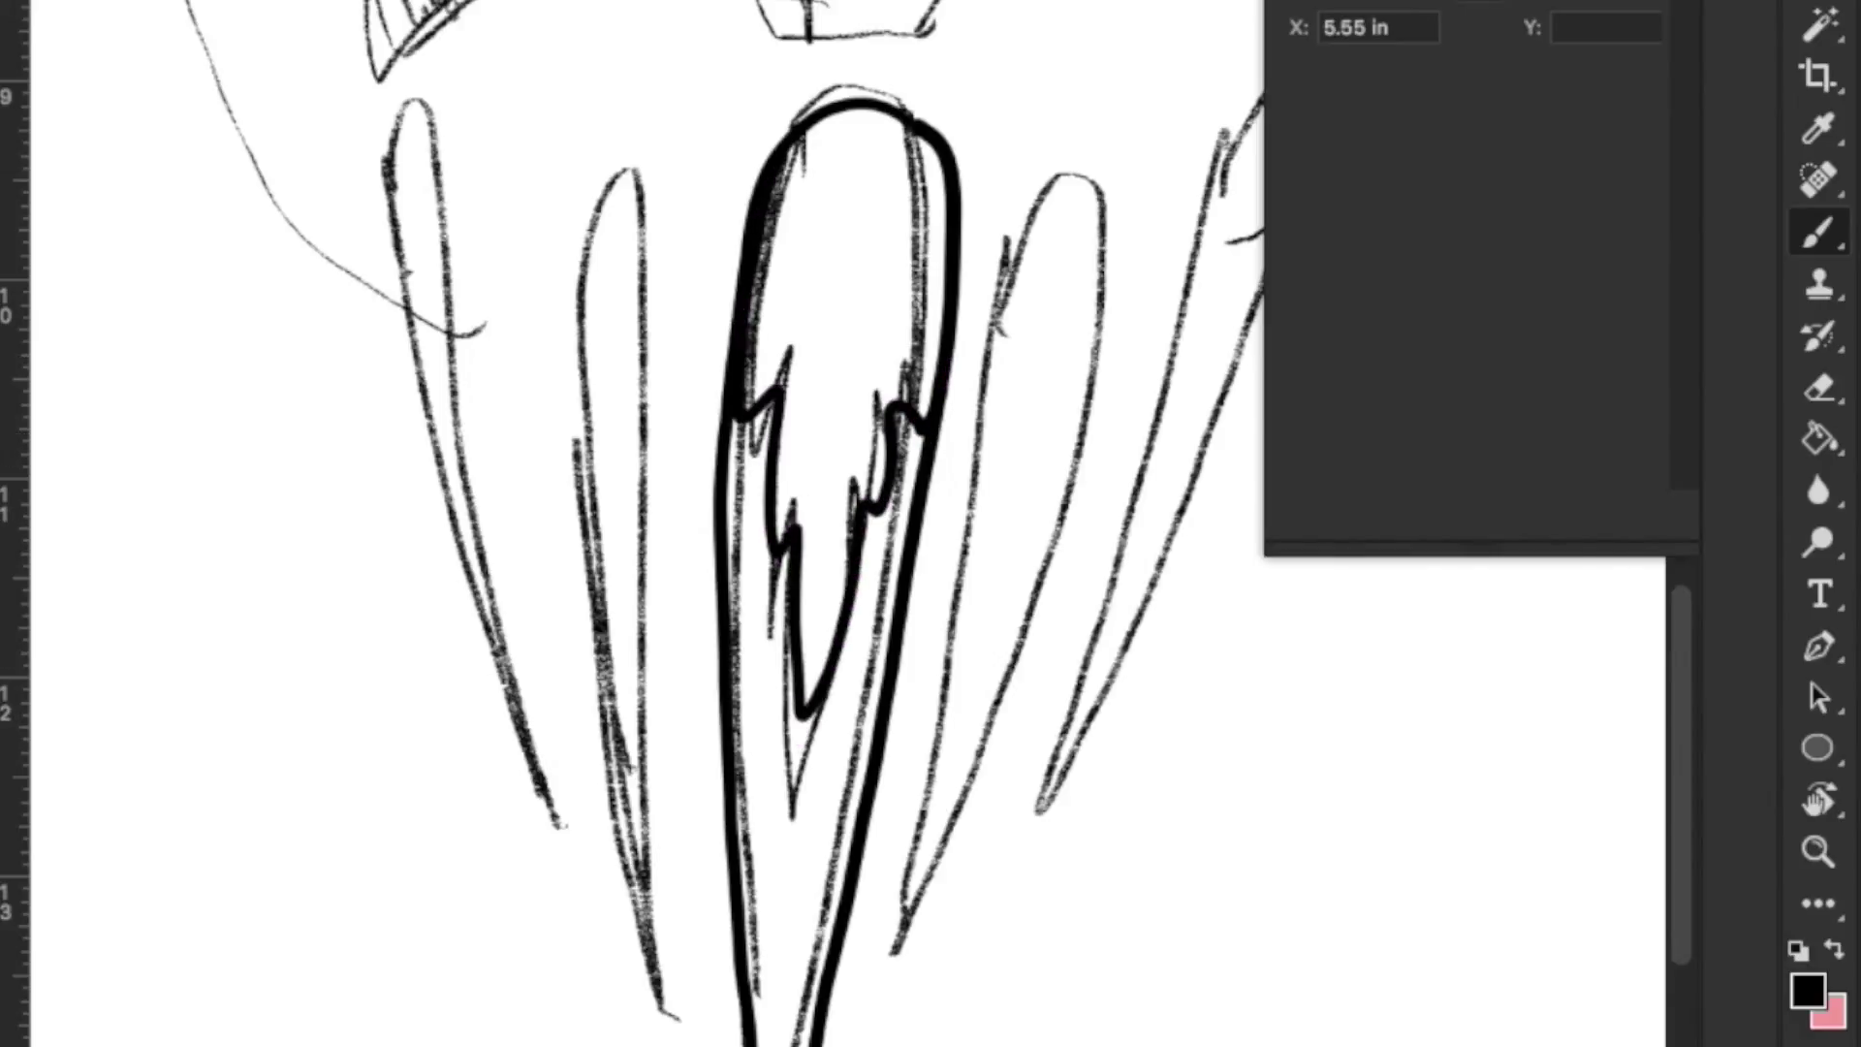
key(super+z)
key(super+z)
key(super+z)
mouse_move(911, 109)
mouse_down()
mouse_move(771, 179)
mouse_move(783, 817)
mouse_move(910, 427)
mouse_move(920, 121)
mouse_move(884, 97)
mouse_move(739, 403)
mouse_move(853, 489)
mouse_move(956, 311)
mouse_move(894, 95)
mouse_up()
key(super+z)
Trace the remaining exhaust flames on both sides of the centre flame on Layer 3
mouse_move(721, 388)
mouse_down()
mouse_move(750, 1045)
mouse_move(960, 330)
mouse_move(950, 264)
mouse_up()
mouse_move(630, 160)
mouse_down()
mouse_move(561, 333)
mouse_move(662, 543)
mouse_move(613, 179)
mouse_up()
mouse_move(423, 83)
mouse_down()
mouse_move(469, 385)
mouse_move(421, 85)
mouse_up()
drag(1024, 205, 707, 376)
mouse_move(707, 376)
mouse_down()
mouse_move(628, 921)
mouse_move(747, 324)
mouse_move(705, 398)
mouse_up()
drag(898, 318, 728, 917)
drag(732, 916, 960, 359)
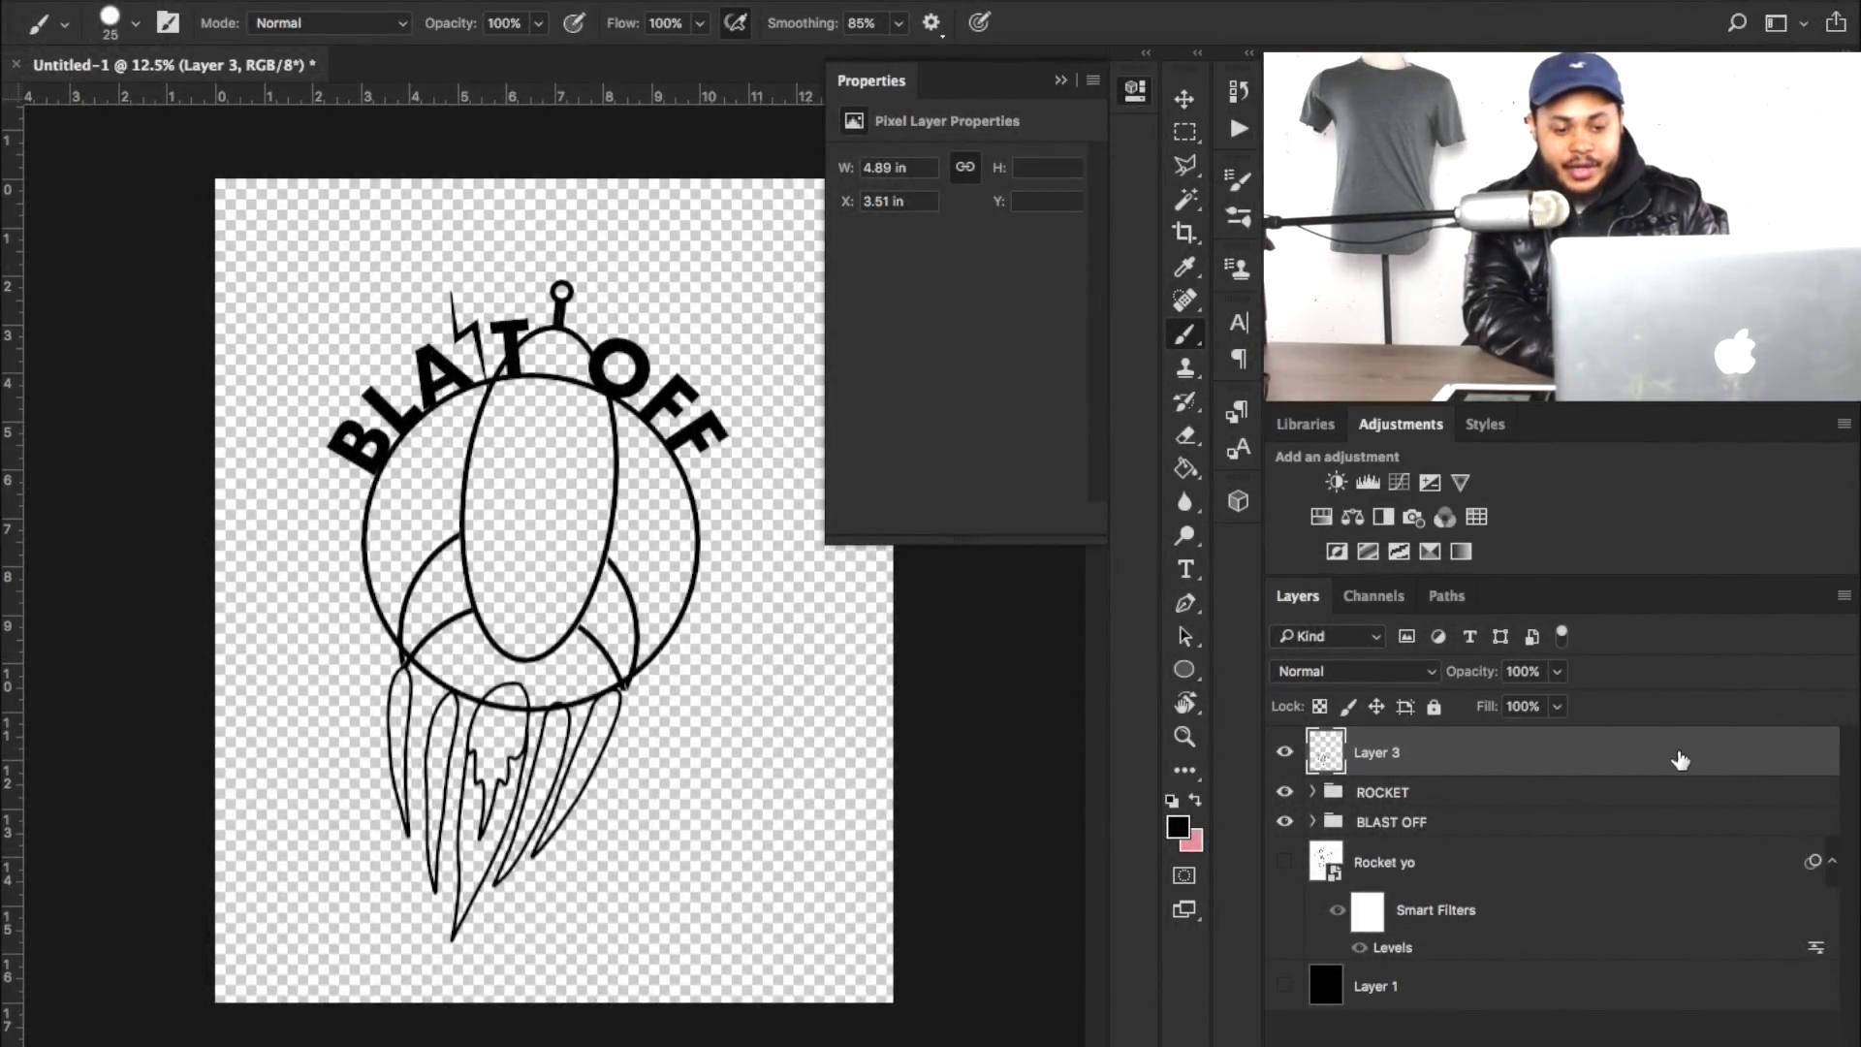
Add a black Stroke effect to the flames on Layer 3 and reduce its size to thicken the lines only slightly
double_click(1682, 754)
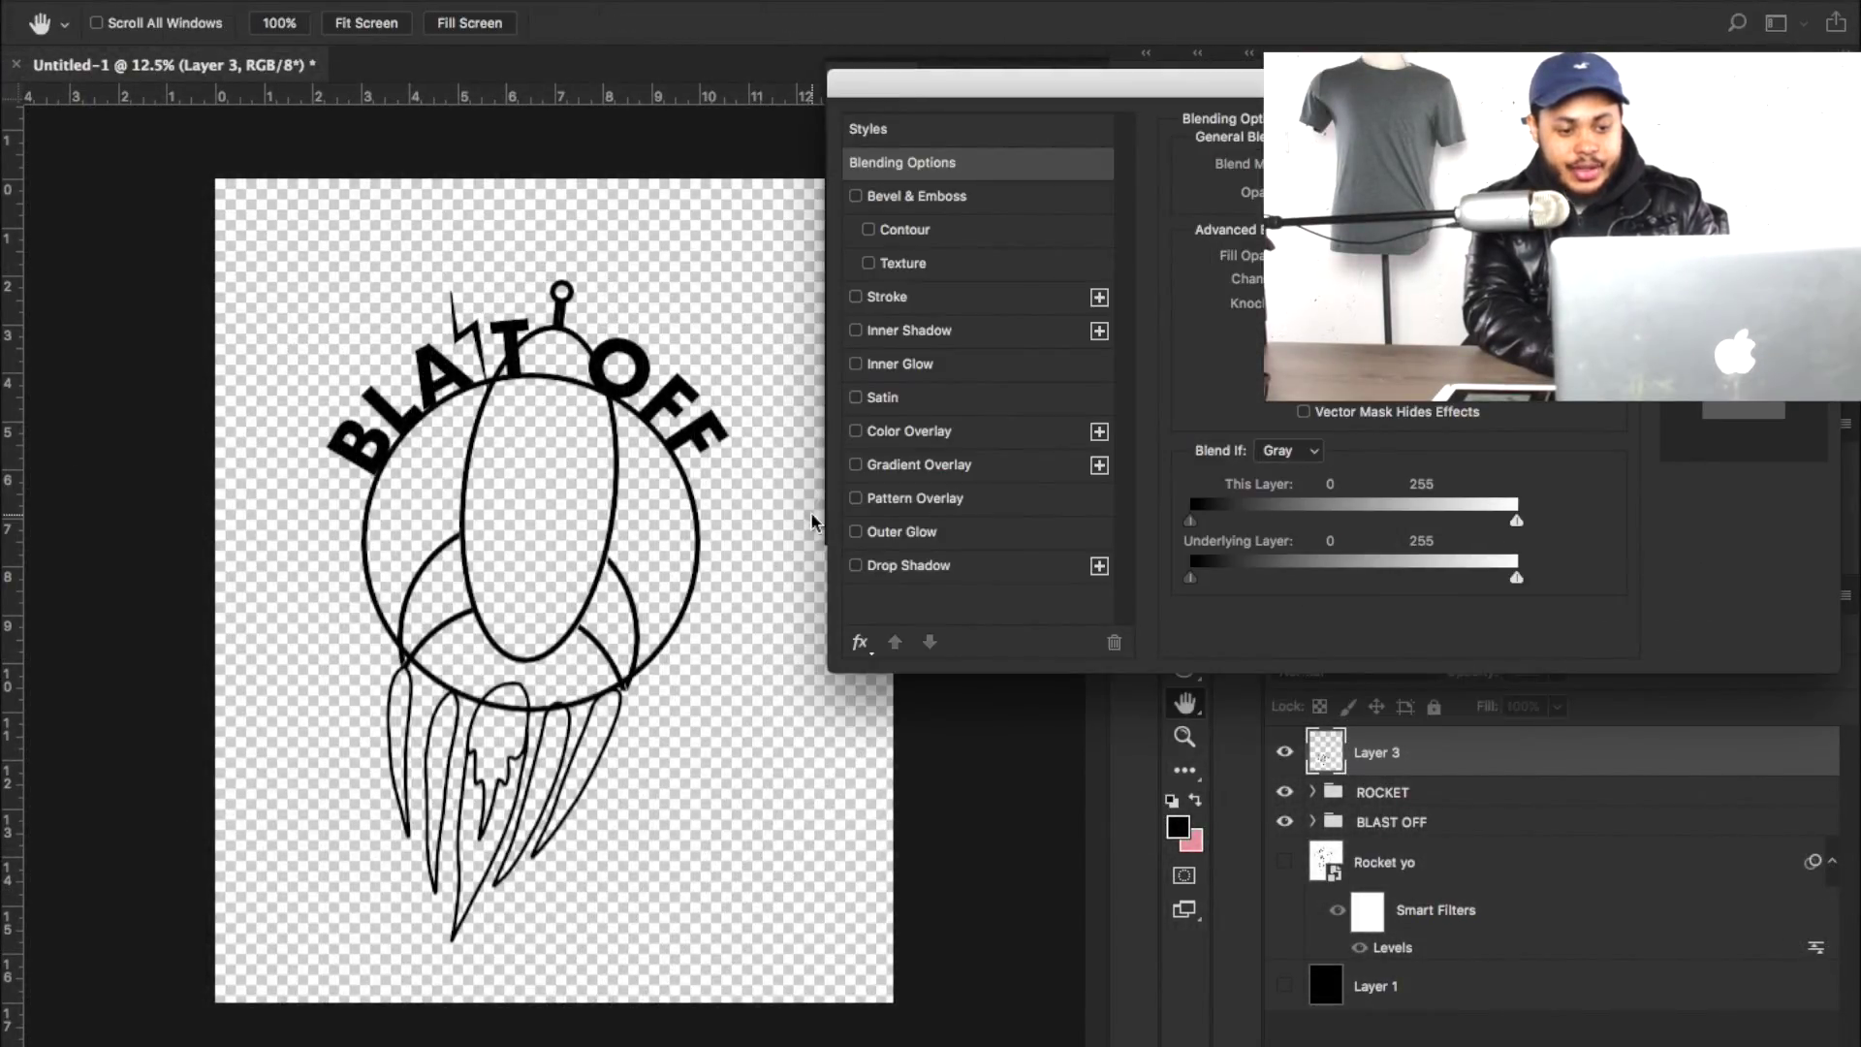
click(855, 297)
click(901, 296)
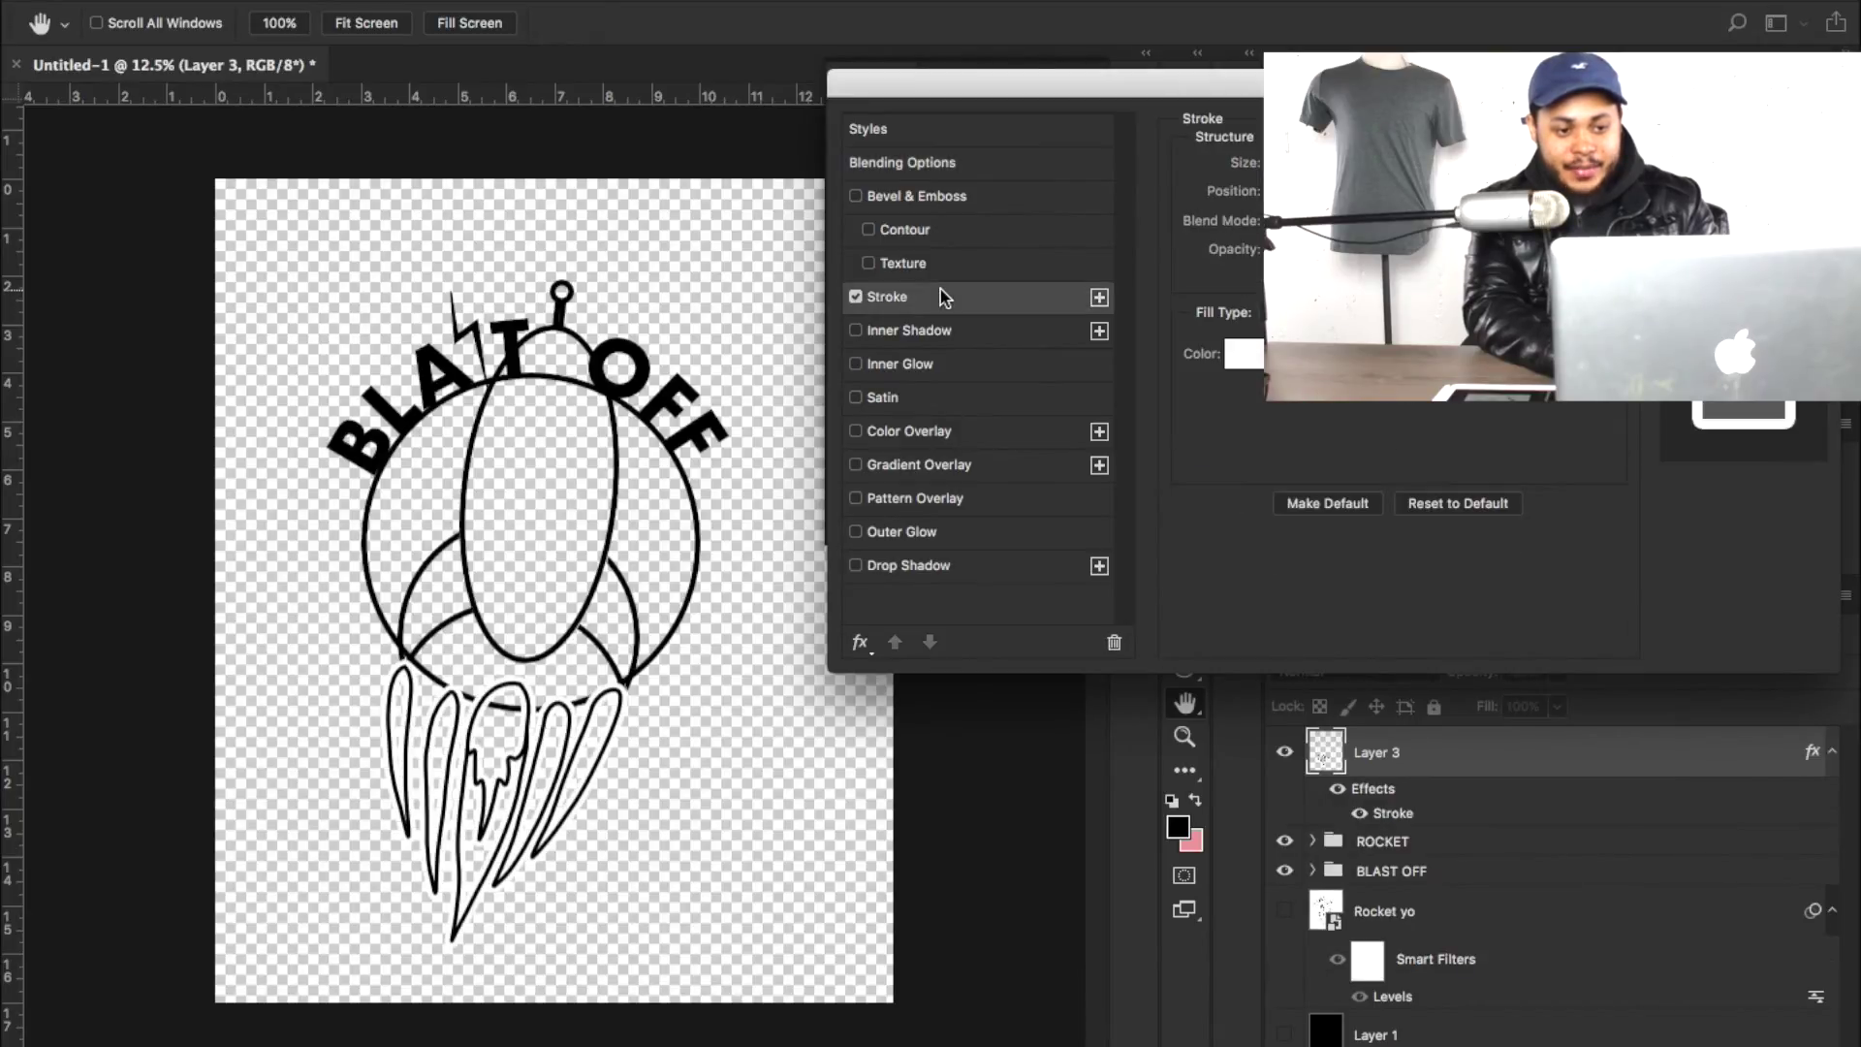
click(1250, 354)
click(668, 398)
key(Return)
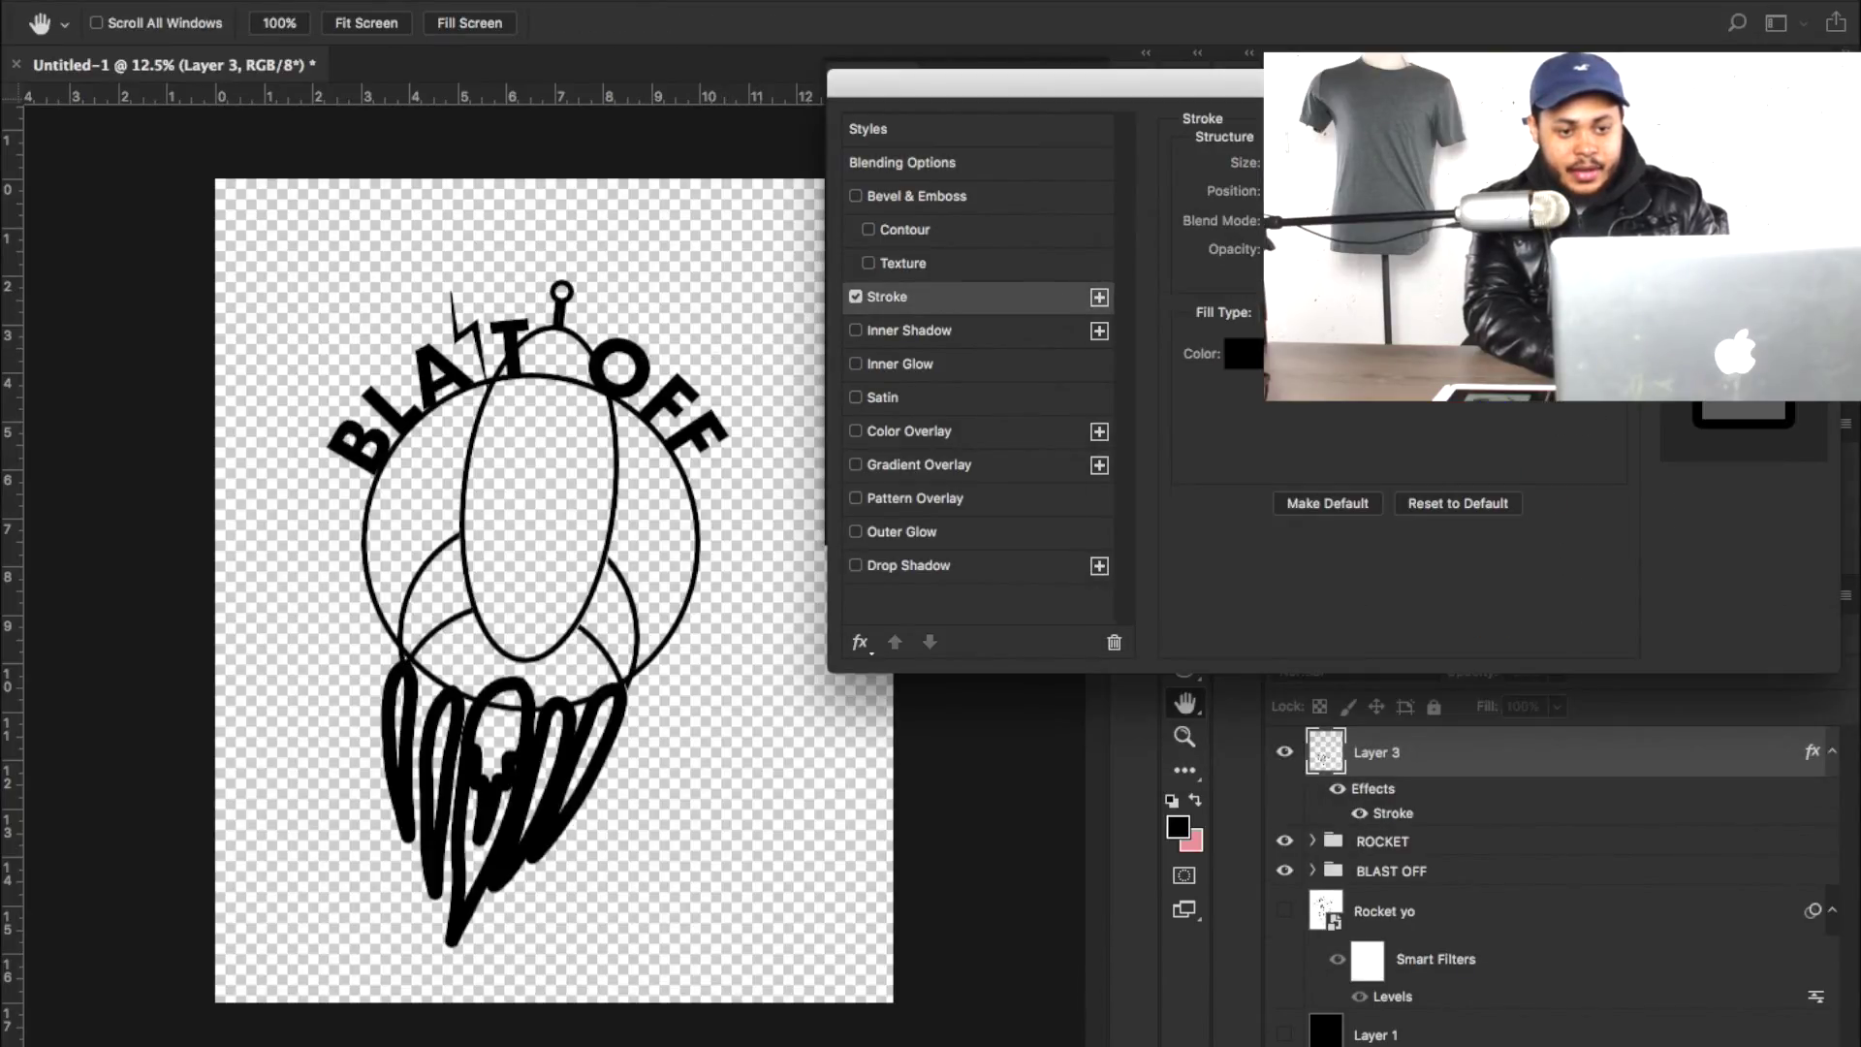
drag(1343, 163, 1289, 162)
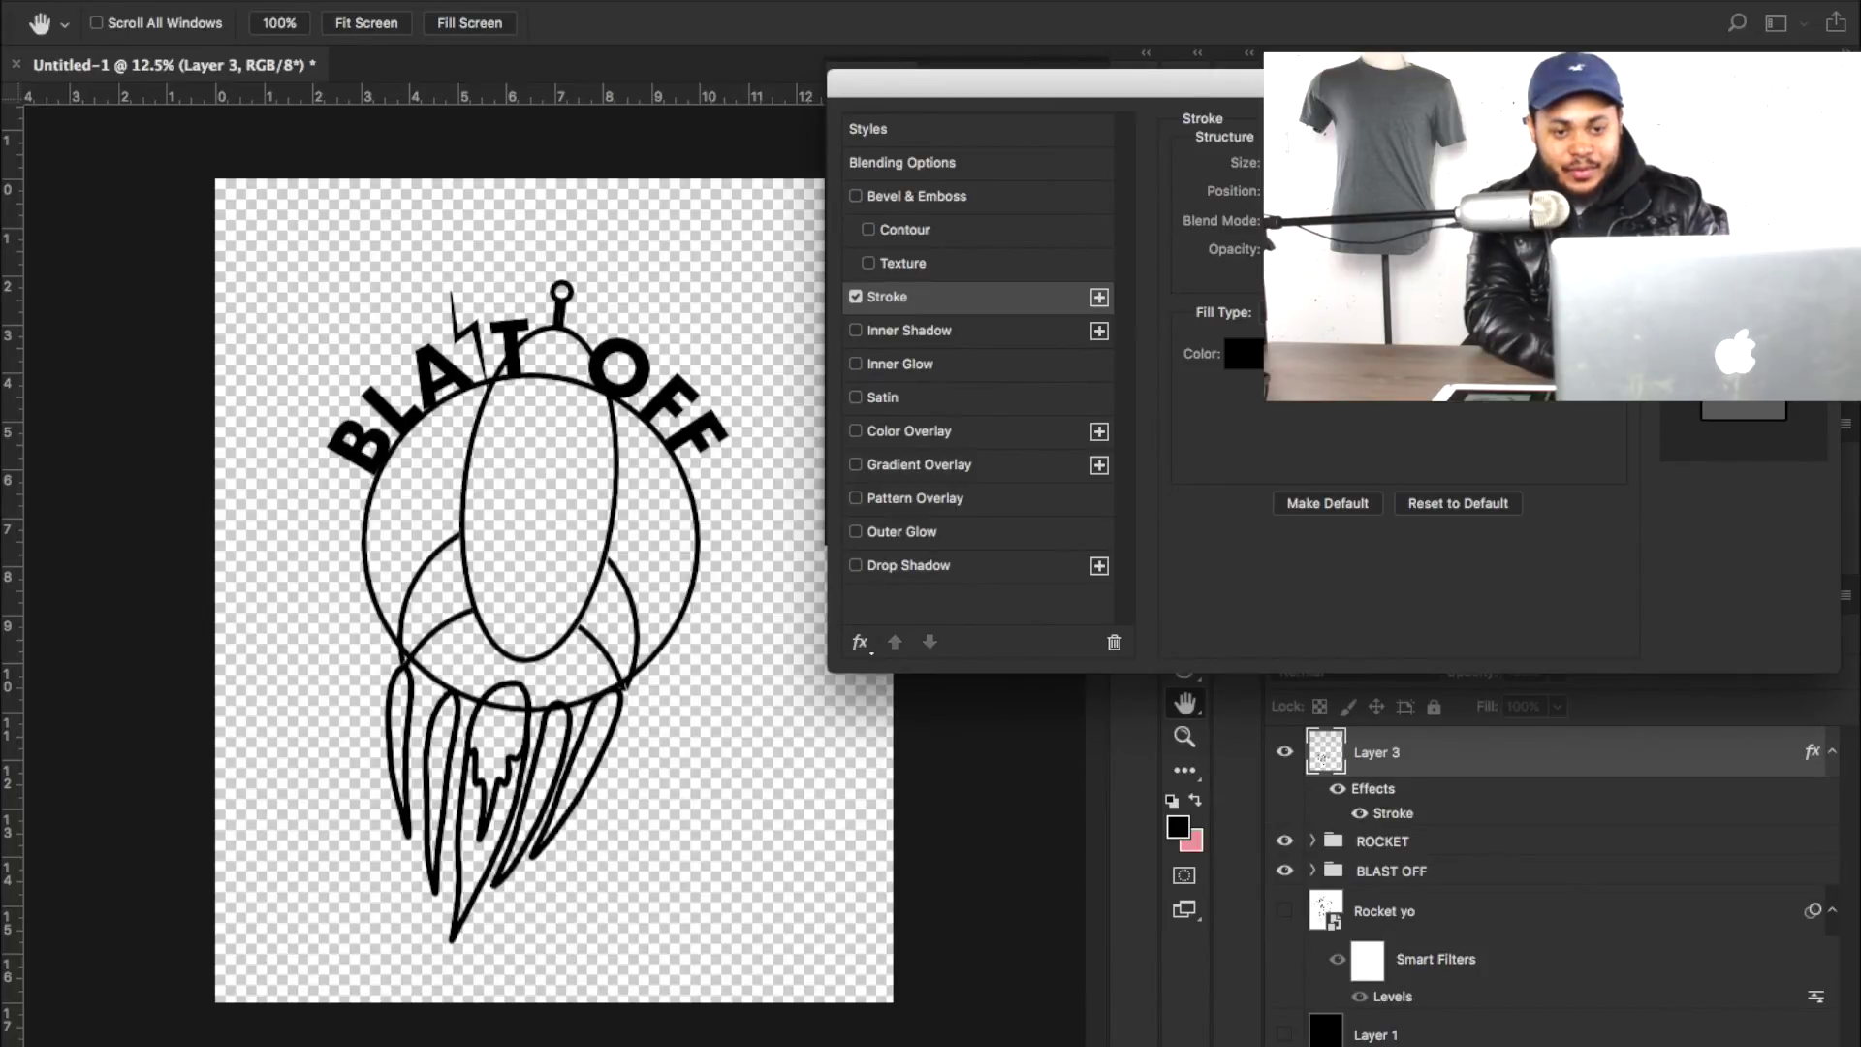
key(Down)
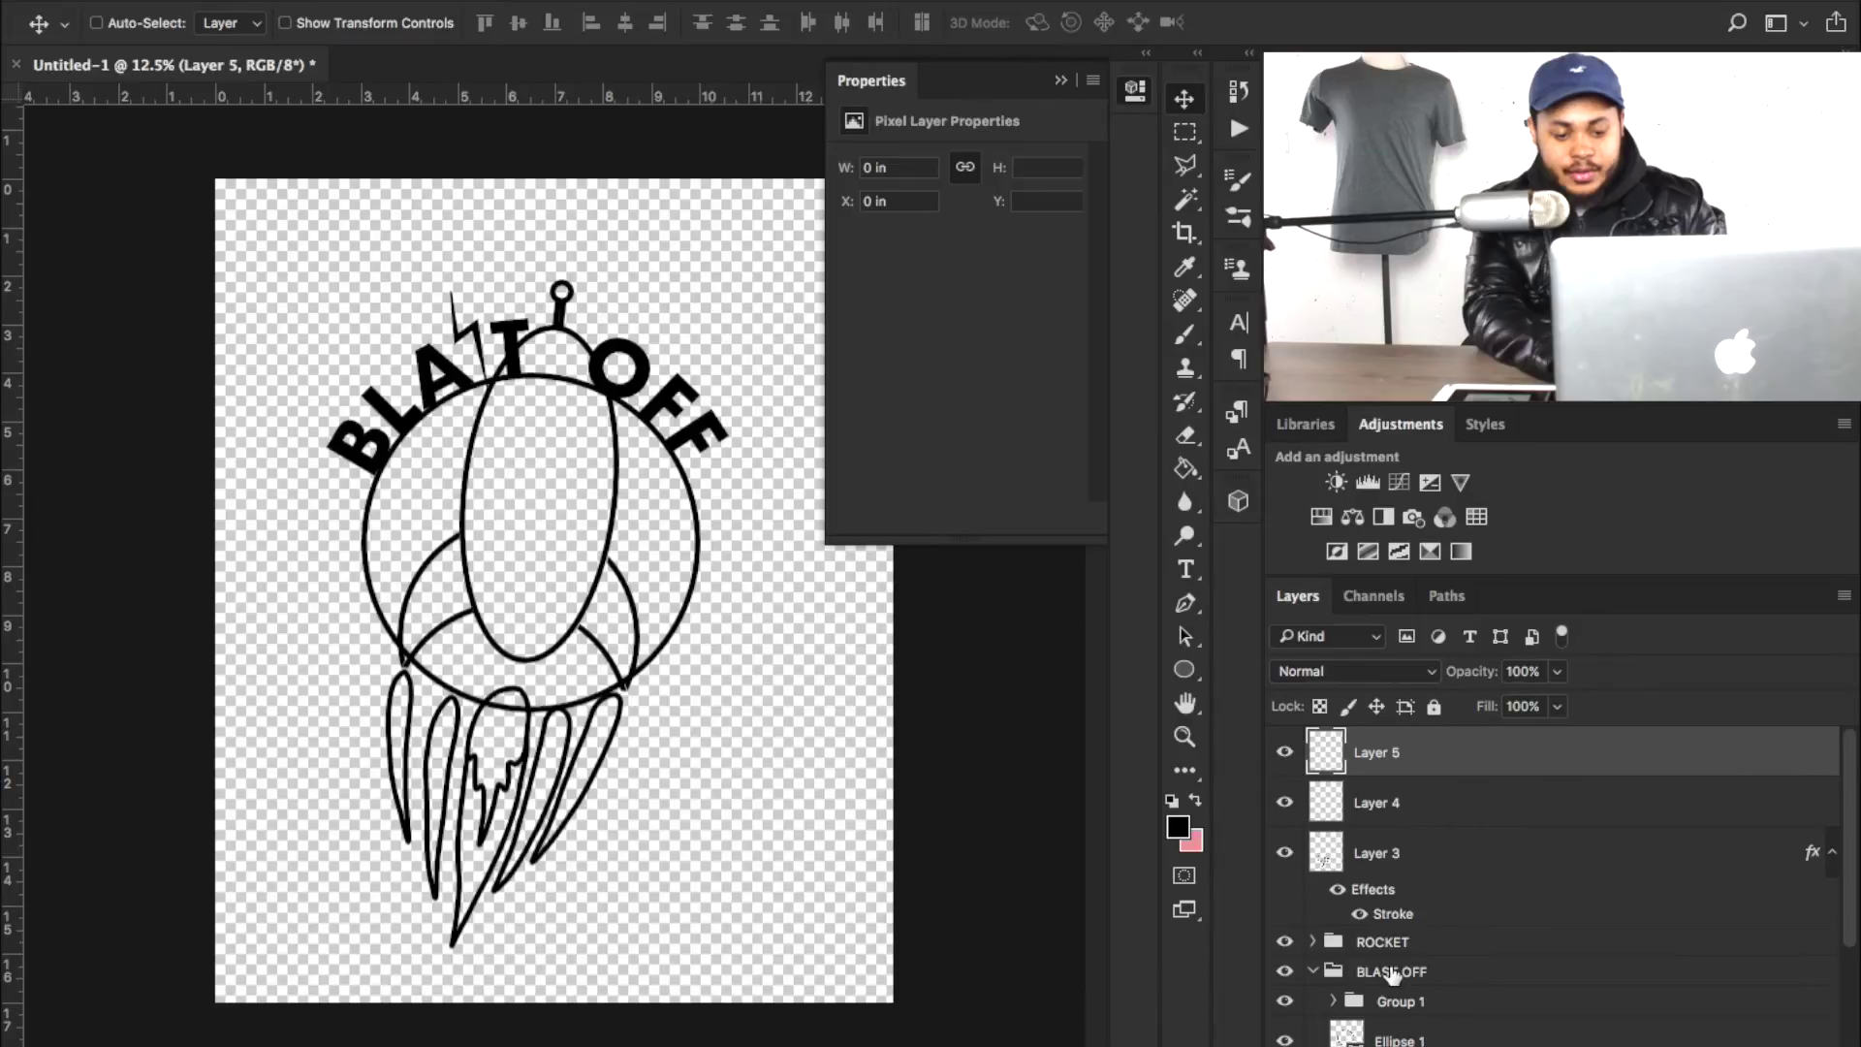
Show the Rocket yo sketch and hide Layer 4, Layer 3, ROCKET and BLAST OFF
scroll(1392, 973, down, 3)
click(1285, 952)
scroll(1309, 955, up, 3)
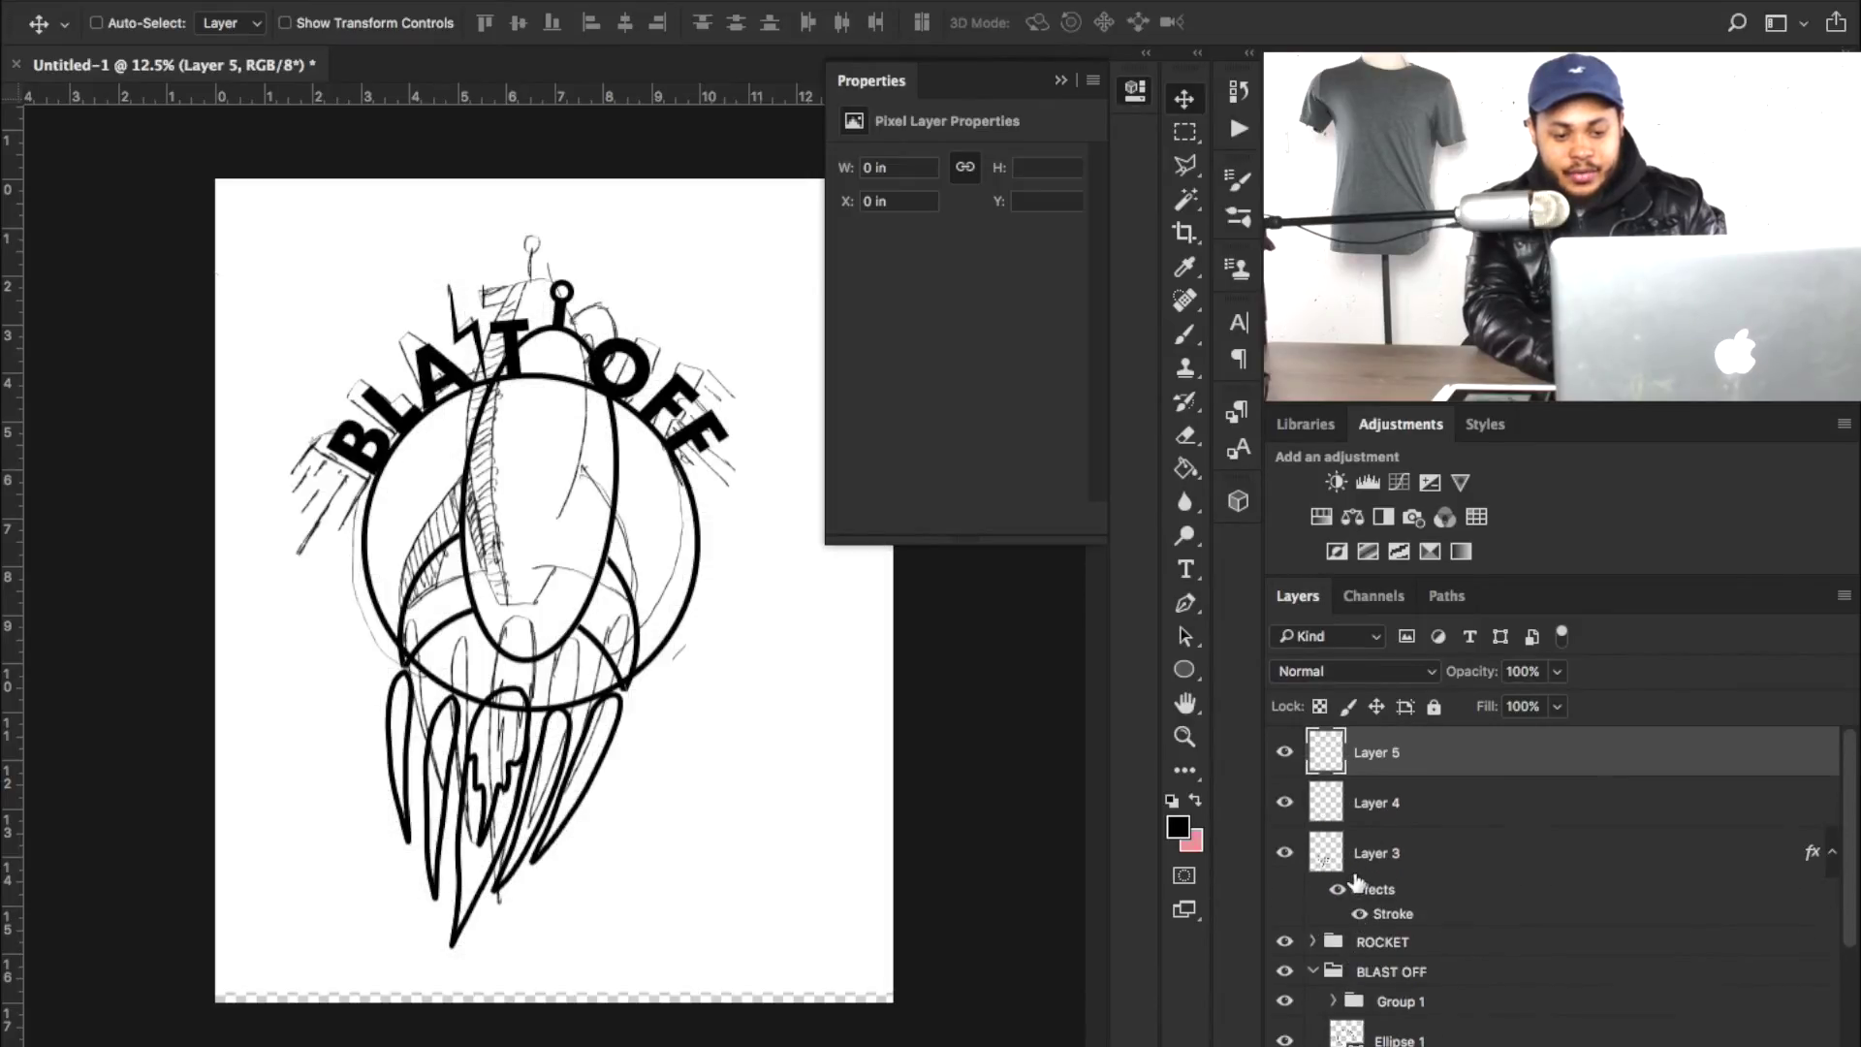
click(1312, 970)
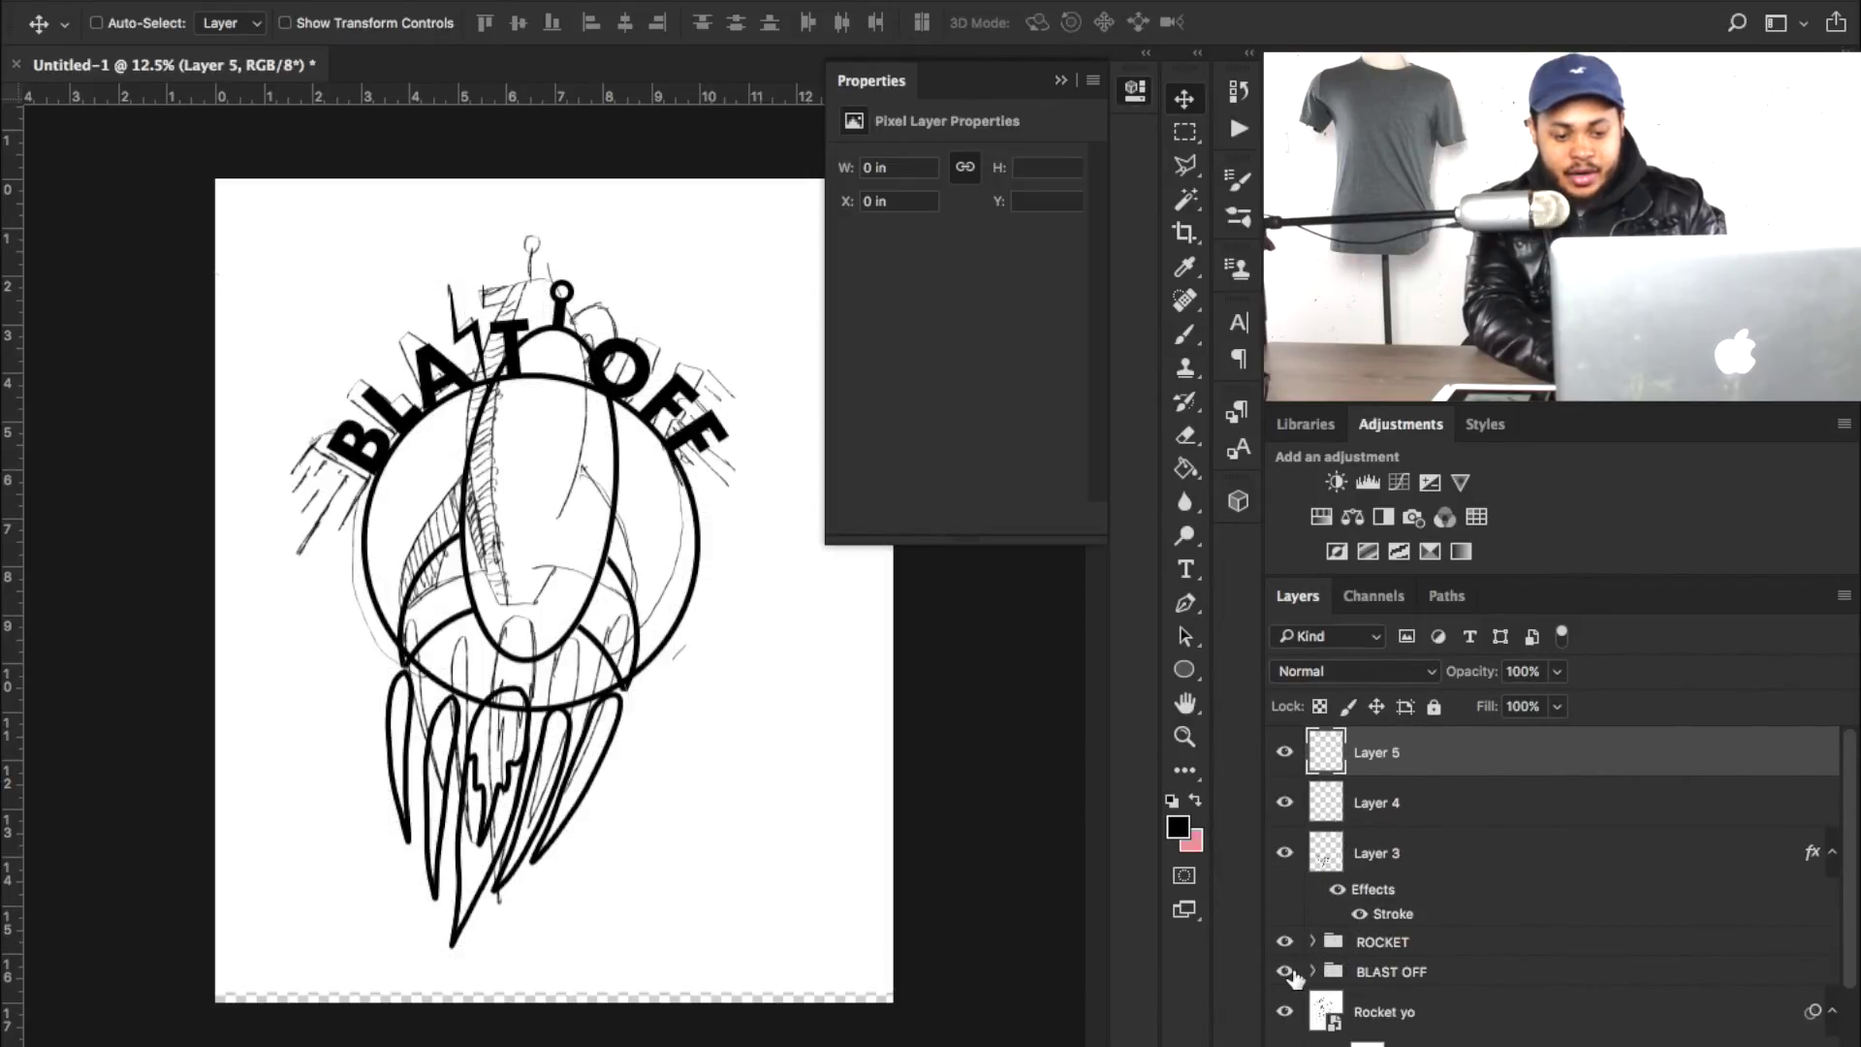
drag(1284, 972, 1296, 817)
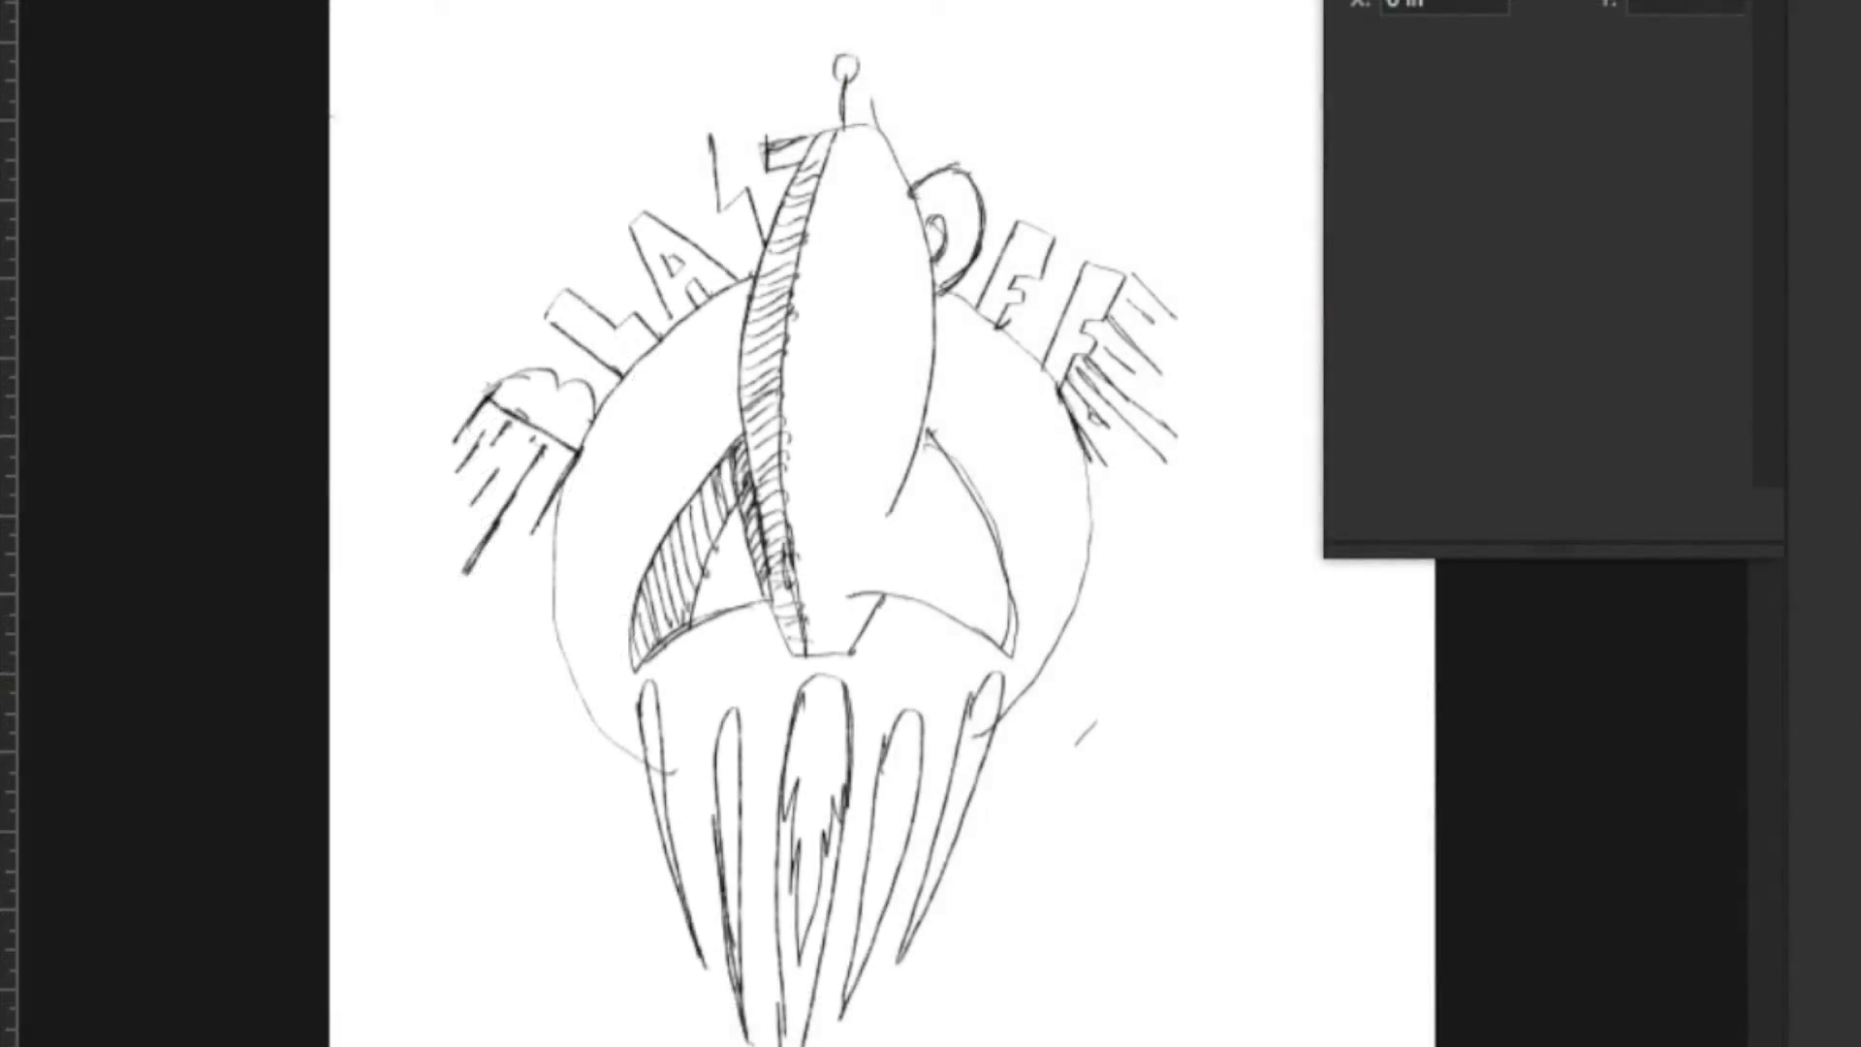
Paint straight black speed lines over the sketched strokes beneath the letter B
key(ctrl+plus)
key(ctrl+plus)
key(ctrl+plus)
key(ctrl+plus)
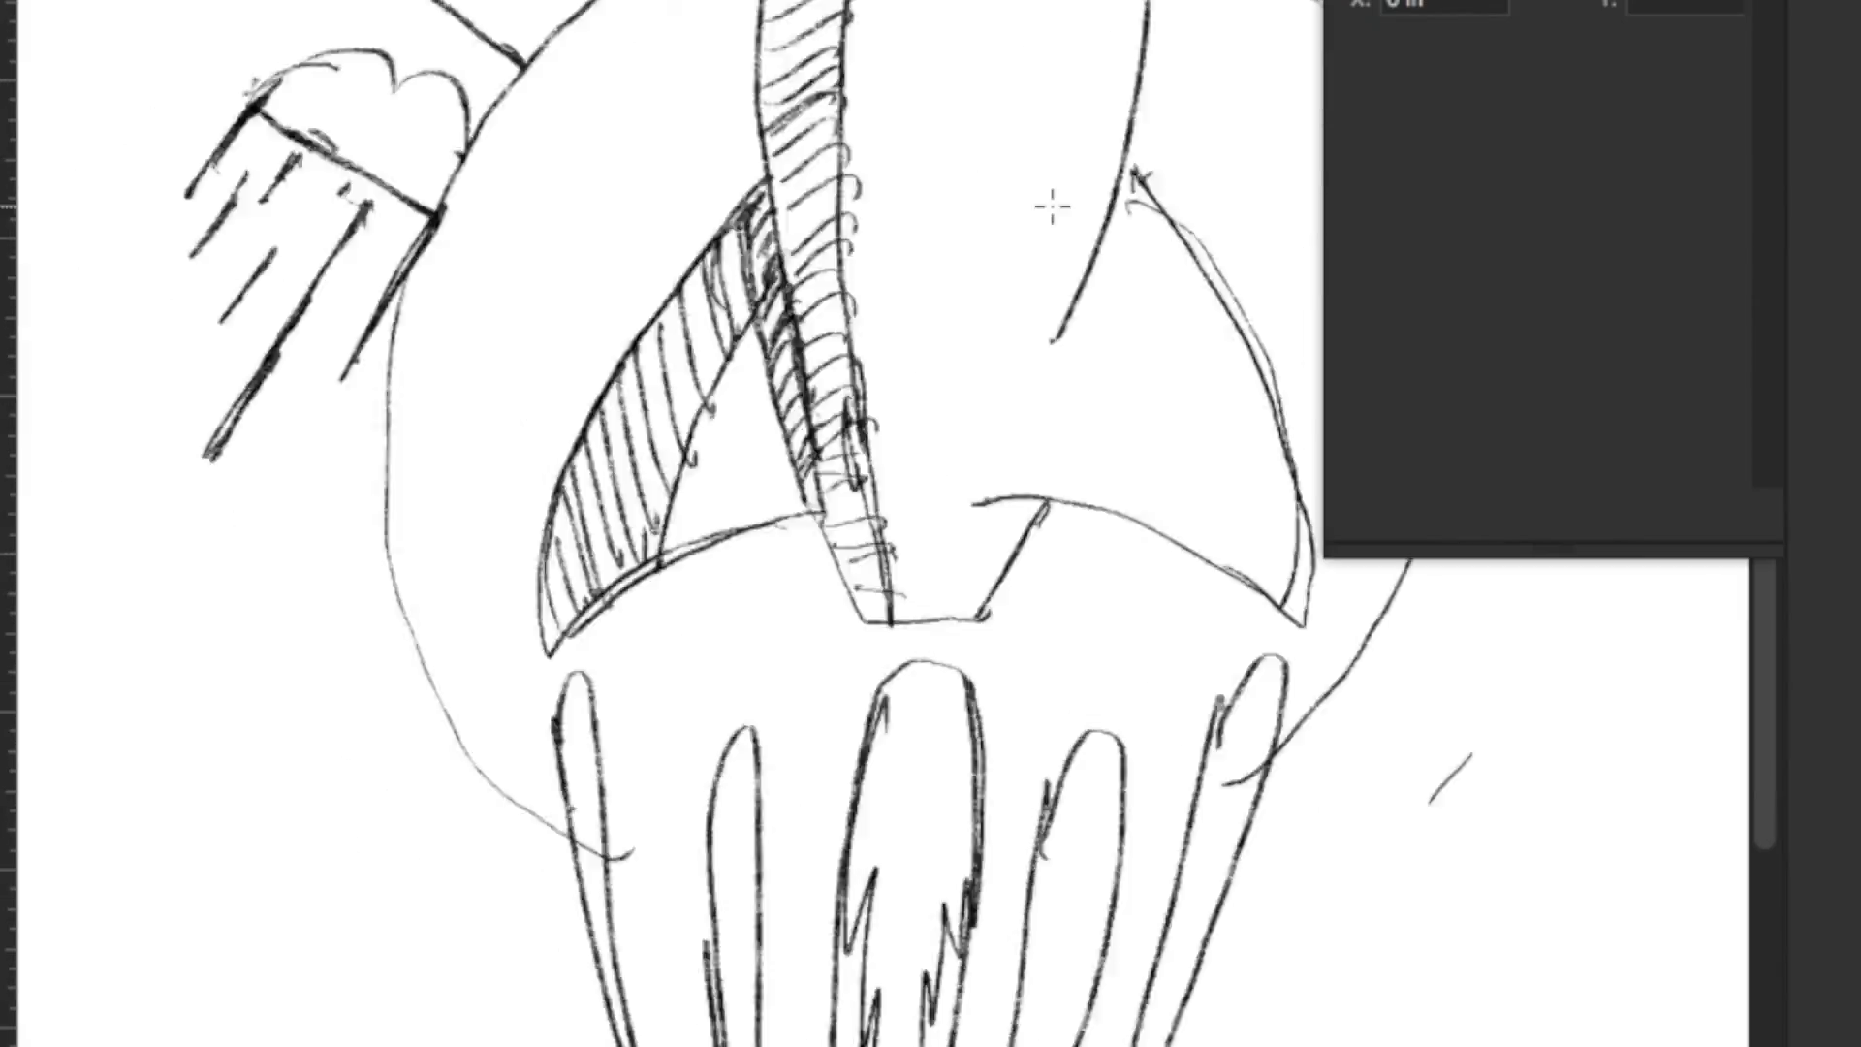
drag(824, 109, 650, 337)
drag(812, 247, 678, 427)
drag(858, 396, 727, 552)
drag(1047, 296, 685, 822)
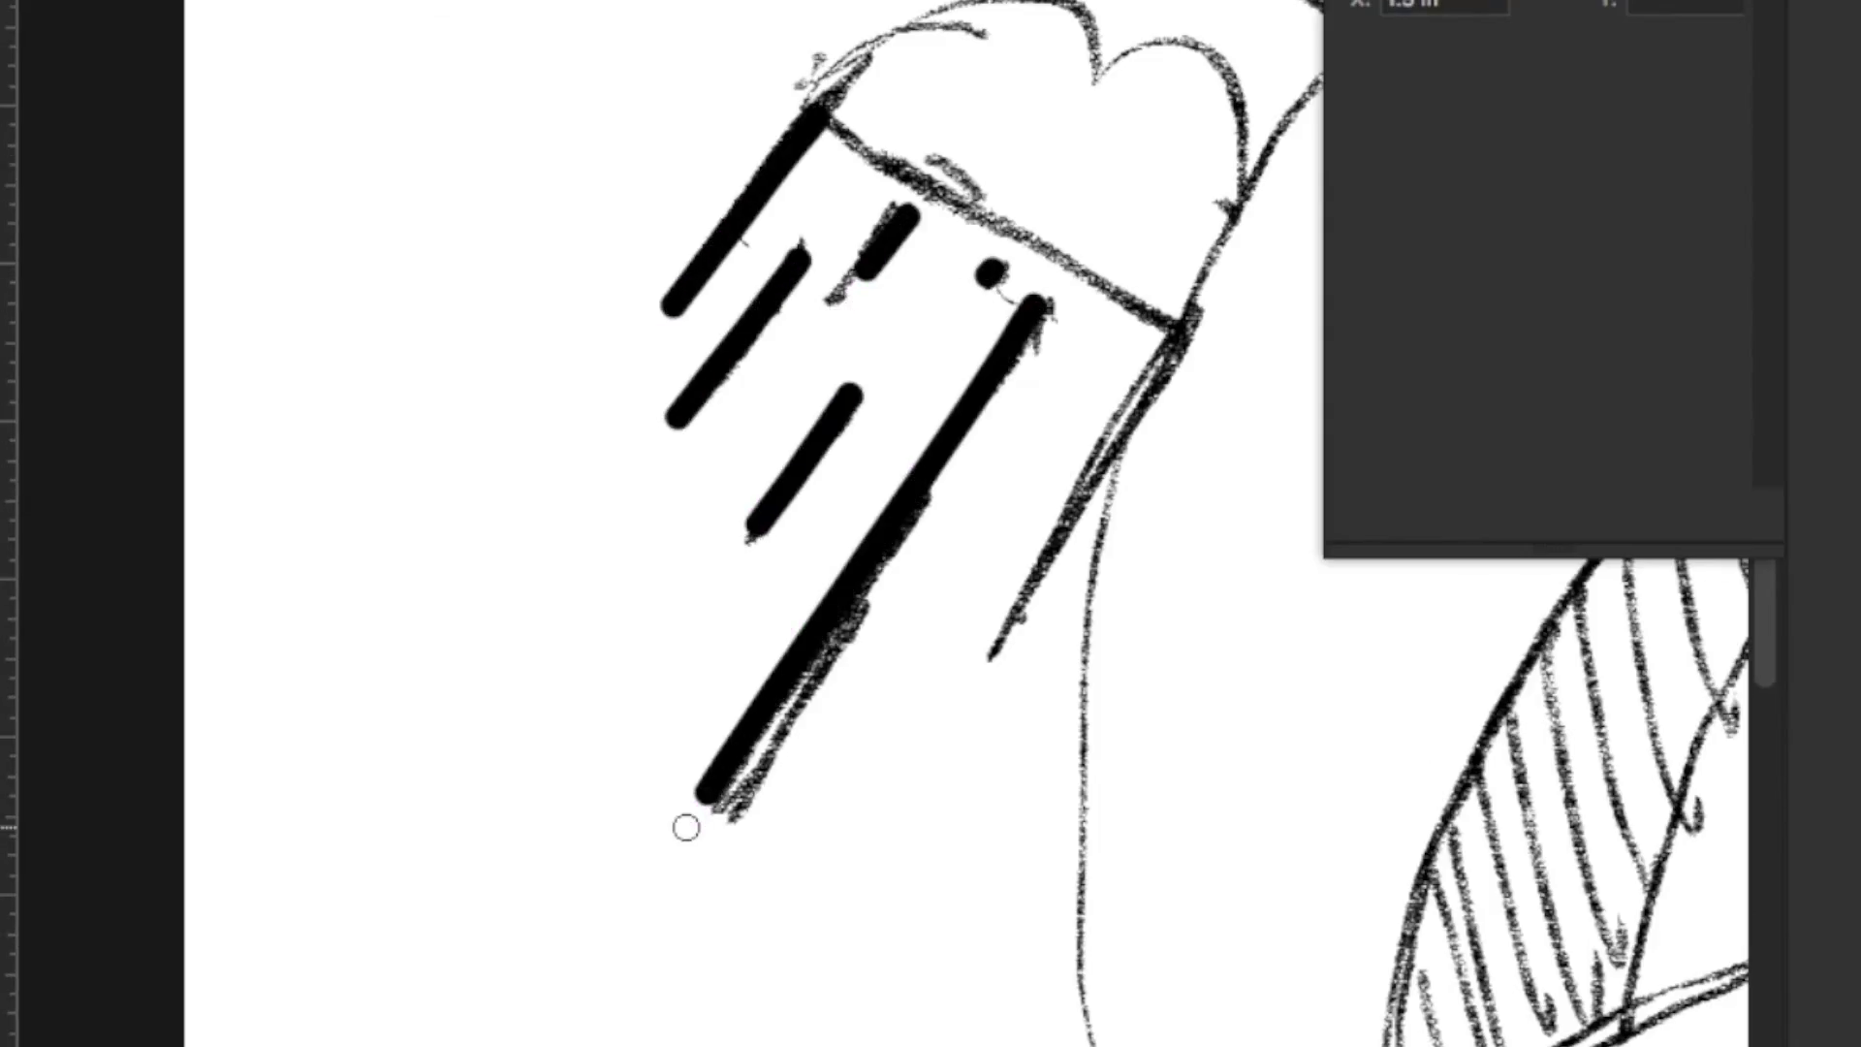
drag(1187, 330, 984, 644)
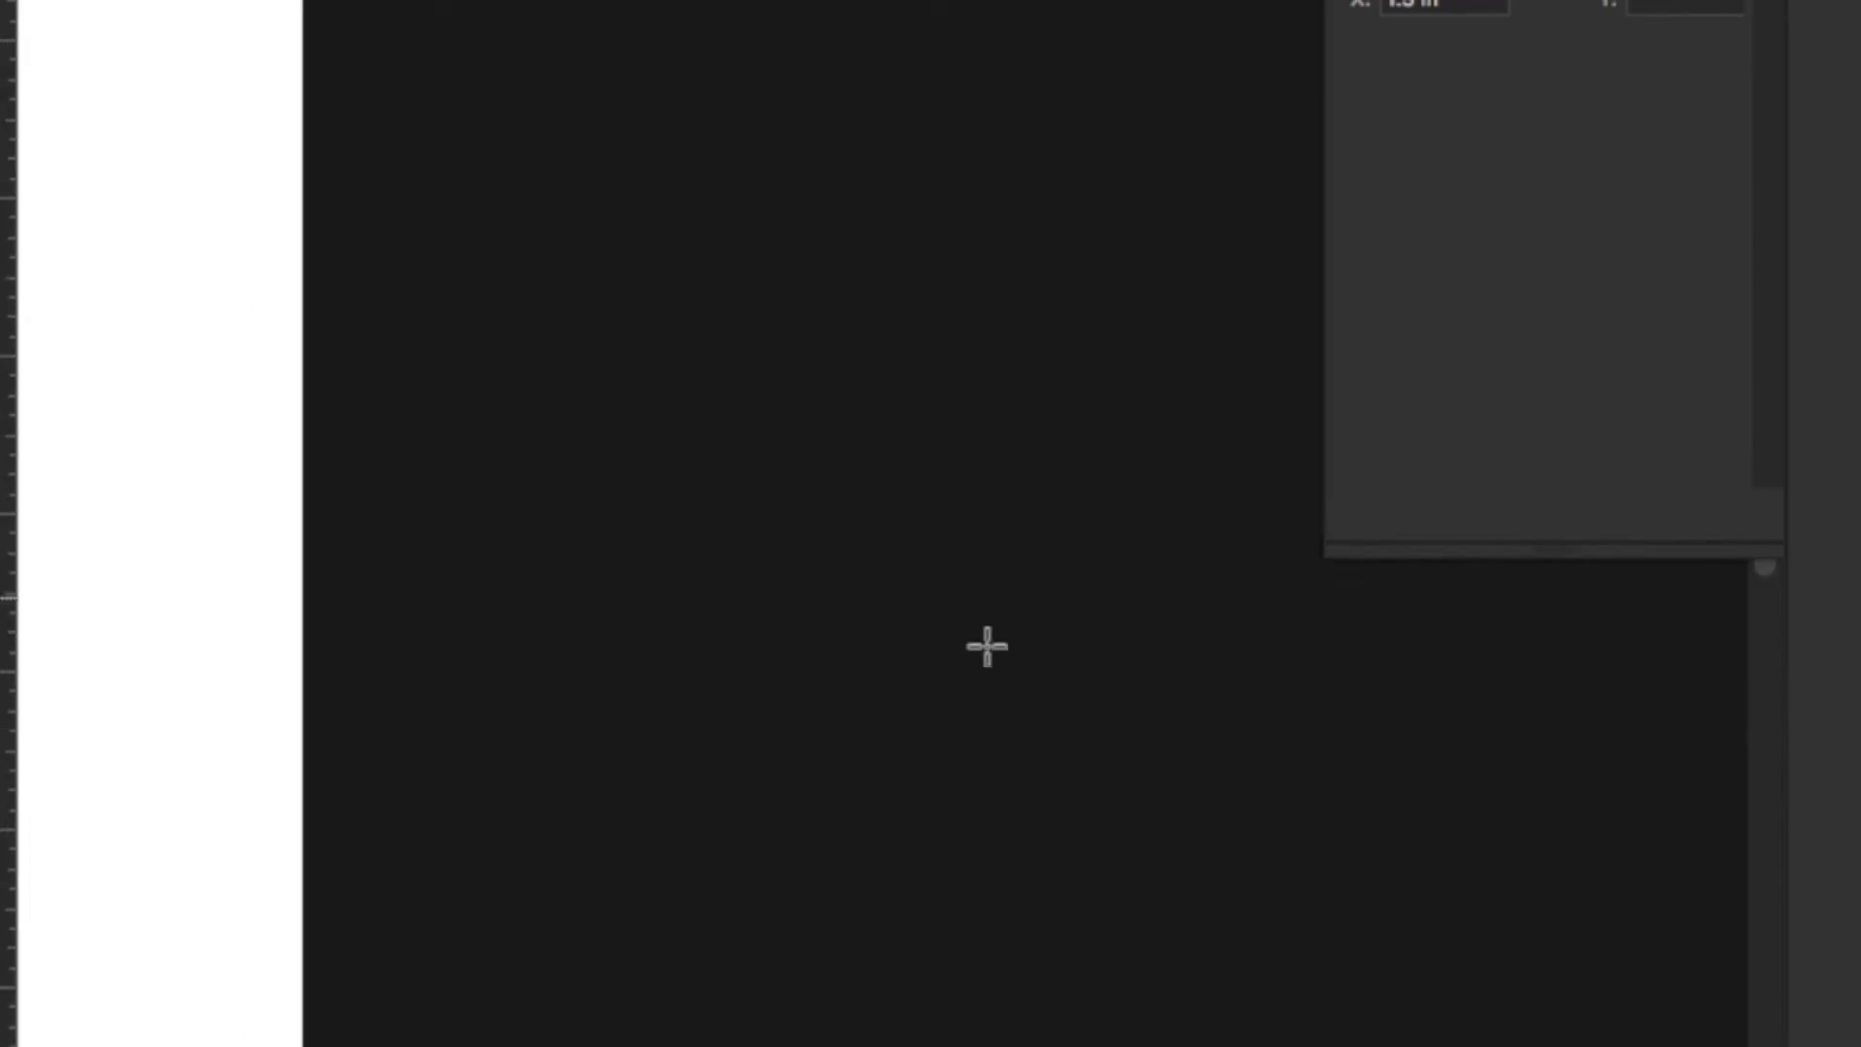
Paint black speed lines over the sketched strokes trailing from the final letter F
drag(451, 32, 775, 226)
drag(422, 114, 603, 219)
drag(366, 213, 679, 397)
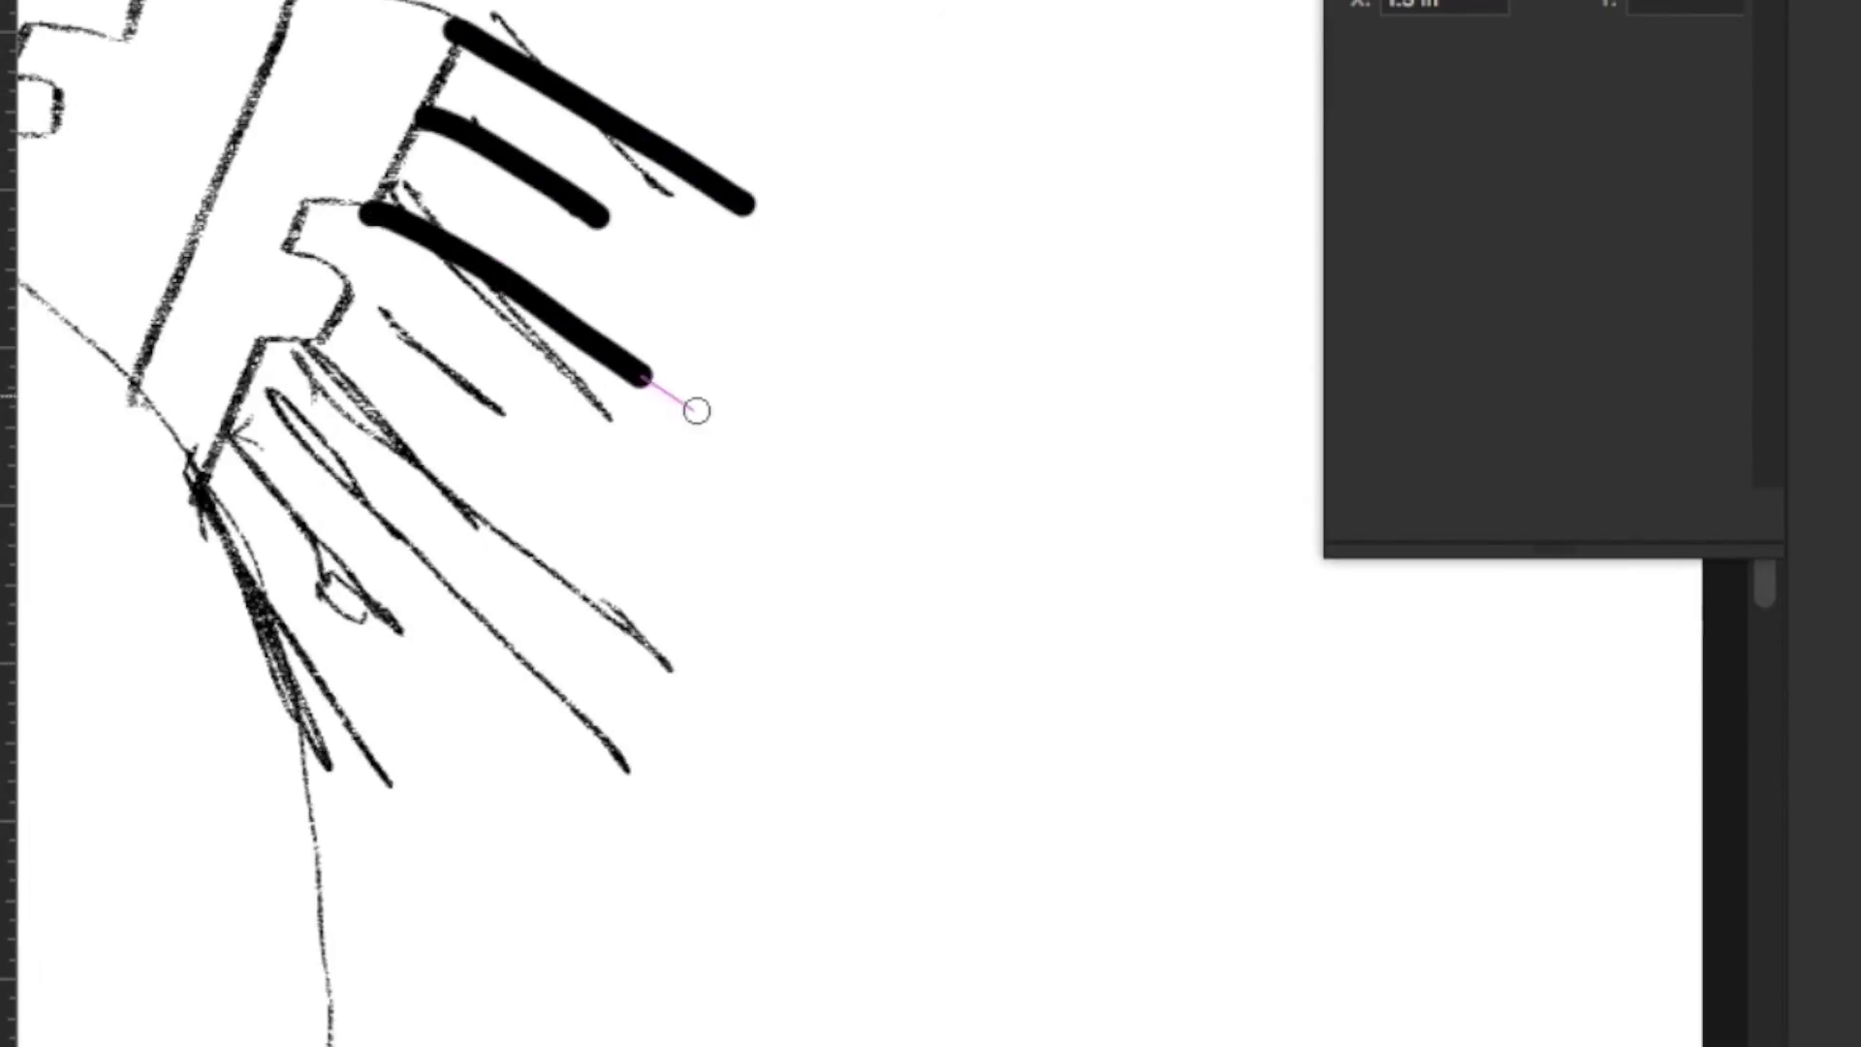
drag(360, 328, 502, 407)
drag(296, 381, 669, 669)
drag(233, 449, 528, 674)
drag(296, 616, 412, 688)
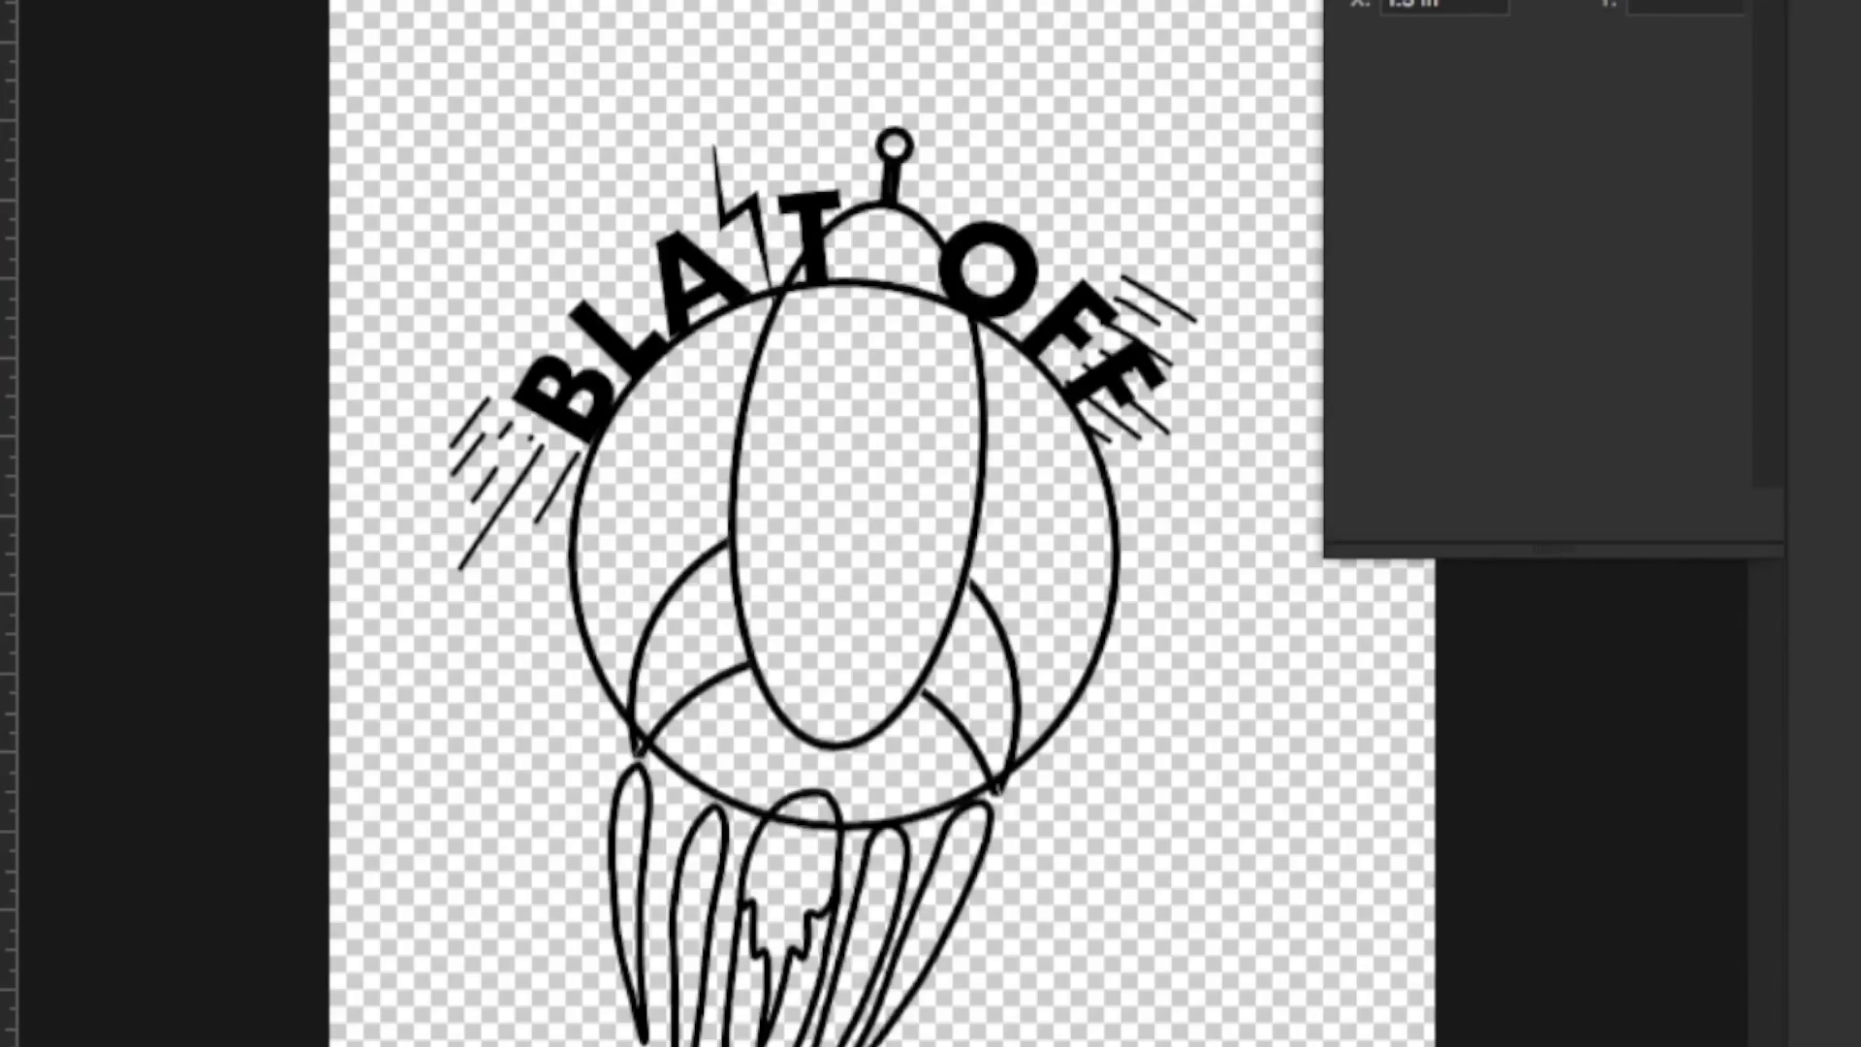
drag(366, 324, 685, 714)
Nudge the speed lines beside the B inward and down, and adjust them with Free Transform to sit against the letter
key(shift+Right)
key(shift+Right)
key(shift+Right)
key(shift+Right)
key(shift+Right)
key(shift+Right)
key(shift+Right)
key(shift+Right)
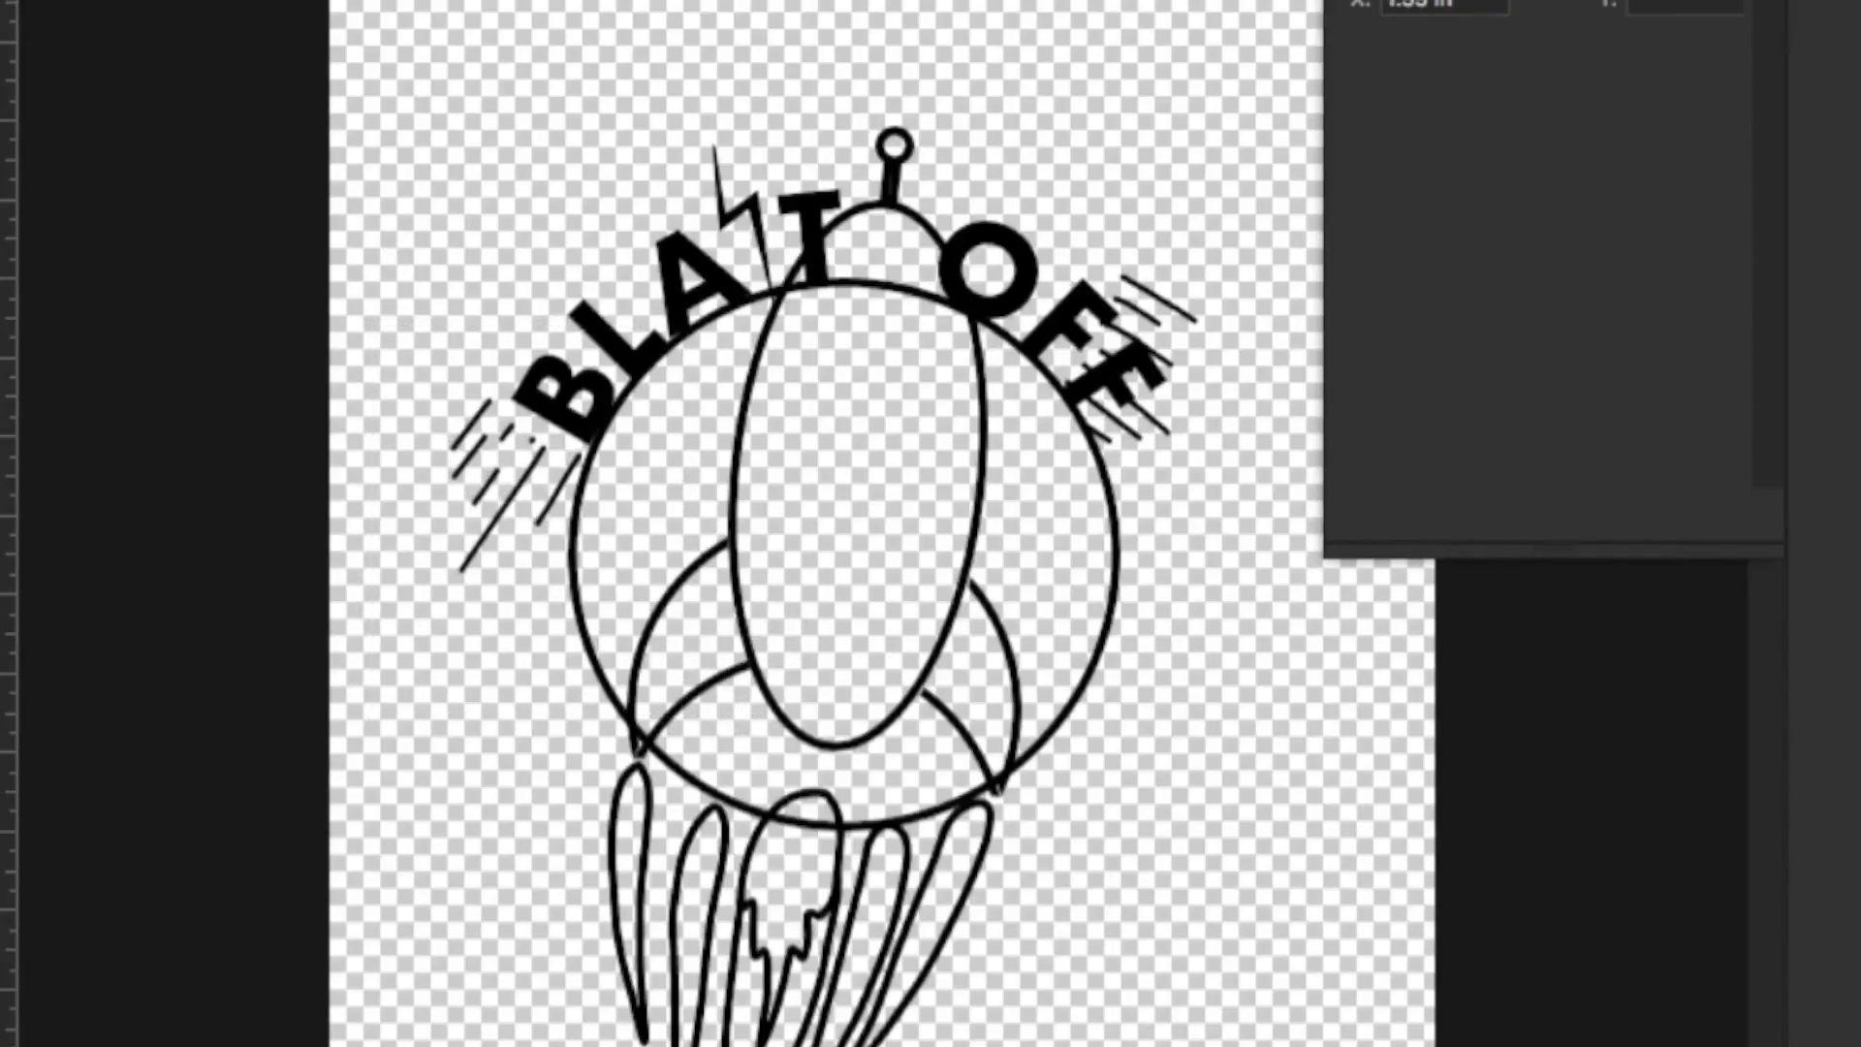
key(shift+Down)
key(shift+Down)
key(ctrl+t)
drag(692, 371, 684, 362)
key(Return)
Rotate the speed lines beside the final F clockwise, and move them down to trail from the letter
click(1158, 298)
key(ctrl+t)
drag(1202, 235, 1254, 287)
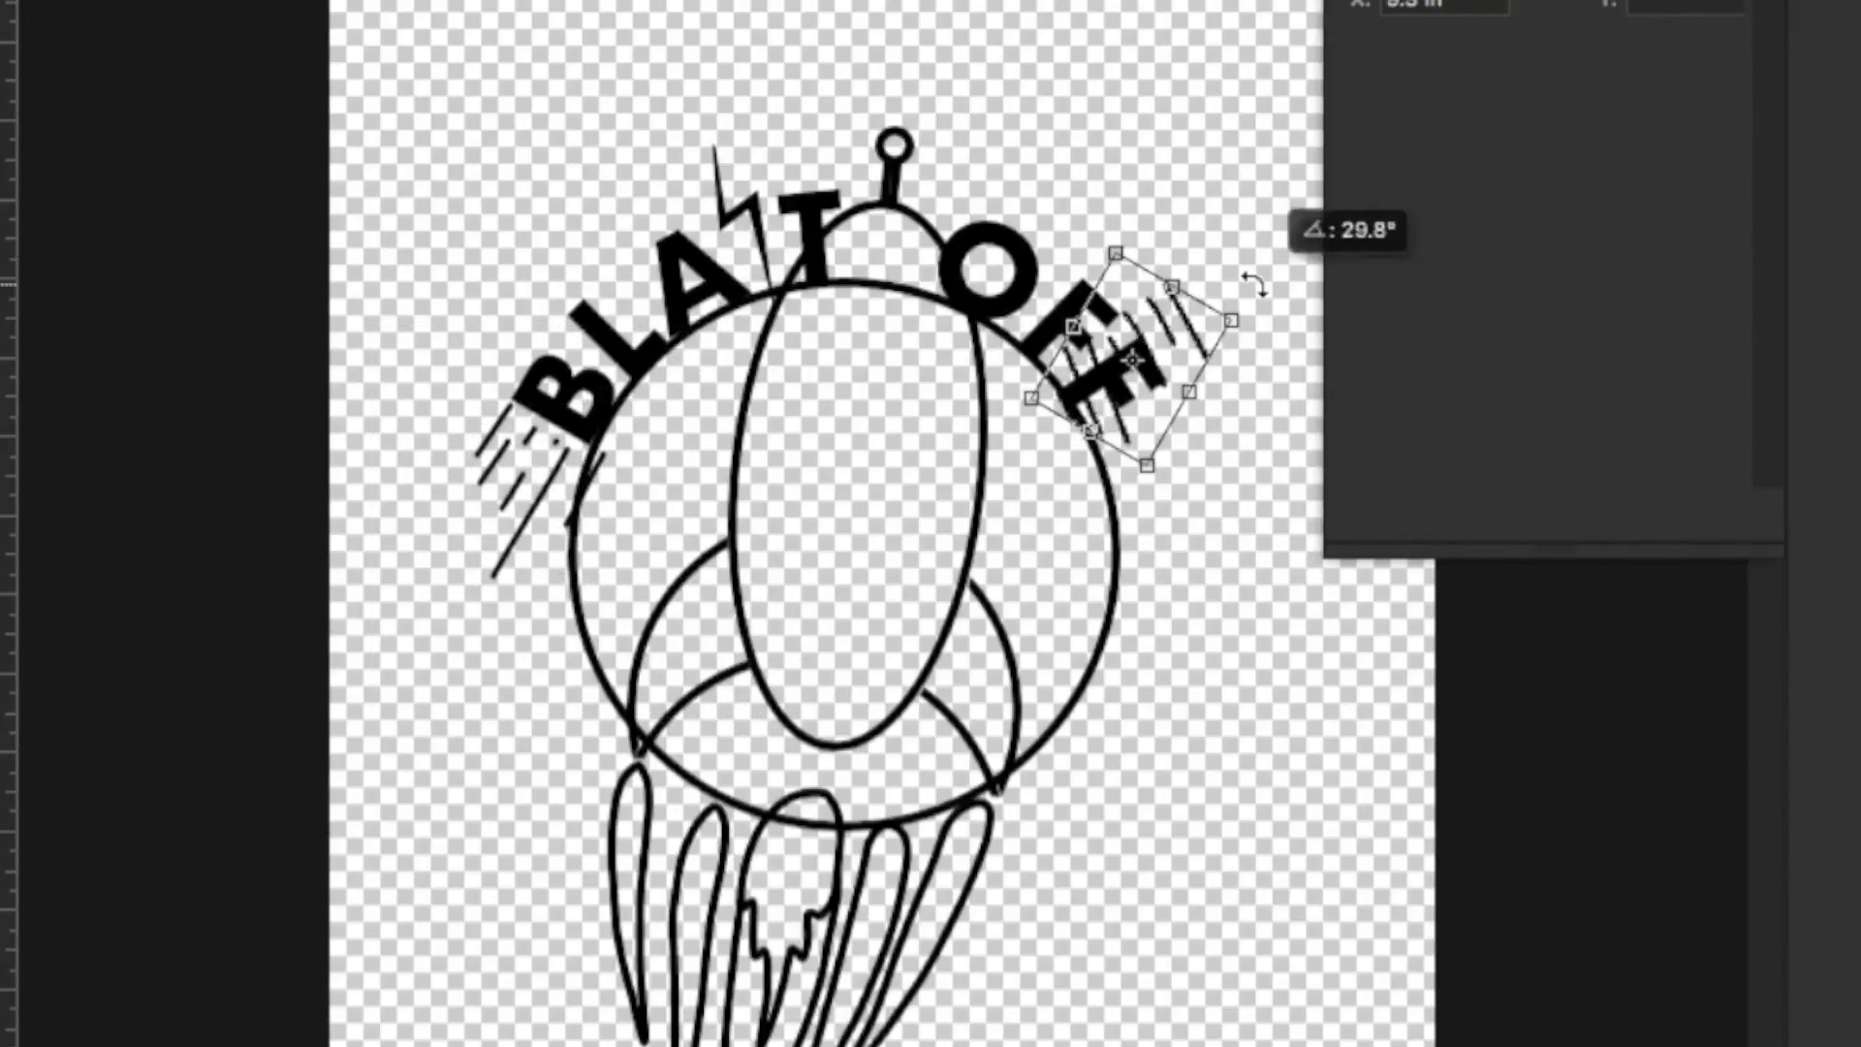
drag(1142, 305, 1129, 375)
drag(1266, 368, 1258, 351)
key(Return)
key(shift+Down)
key(shift+Down)
key(shift+Down)
key(shift+Down)
key(shift+Right)
Delete the unwanted speed-line pieces around the final F, and nudge the remaining lines down and right
key(m)
mouse_move(1019, 390)
mouse_down()
mouse_move(1030, 505)
mouse_move(1095, 617)
mouse_up()
key(l)
mouse_move(1022, 469)
mouse_down()
mouse_move(1081, 402)
mouse_move(1024, 462)
mouse_up()
key(Delete)
key(ctrl+d)
key(shift+Down)
key(shift+Down)
key(shift+Right)
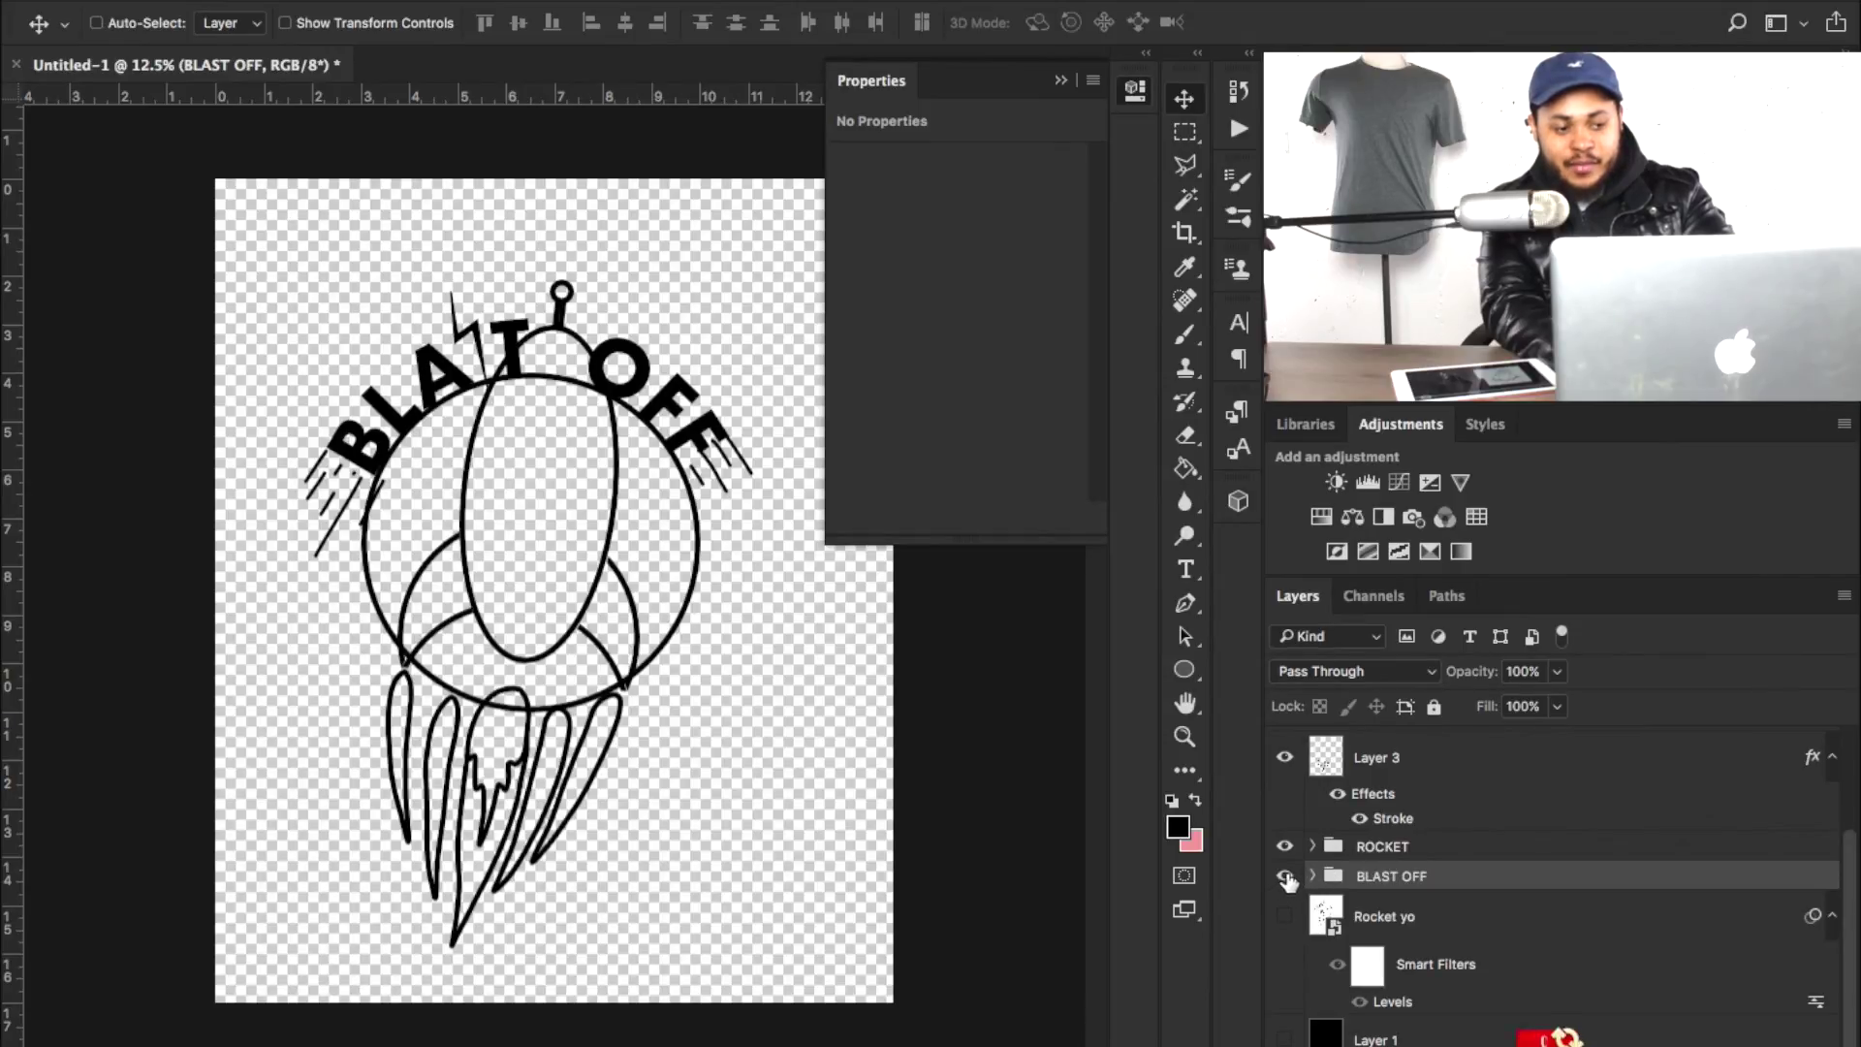
Enlarge the ROCKET group proportionally with BLAST OFF temporarily hidden, and nudge it down inside the circle
click(1286, 876)
click(1405, 859)
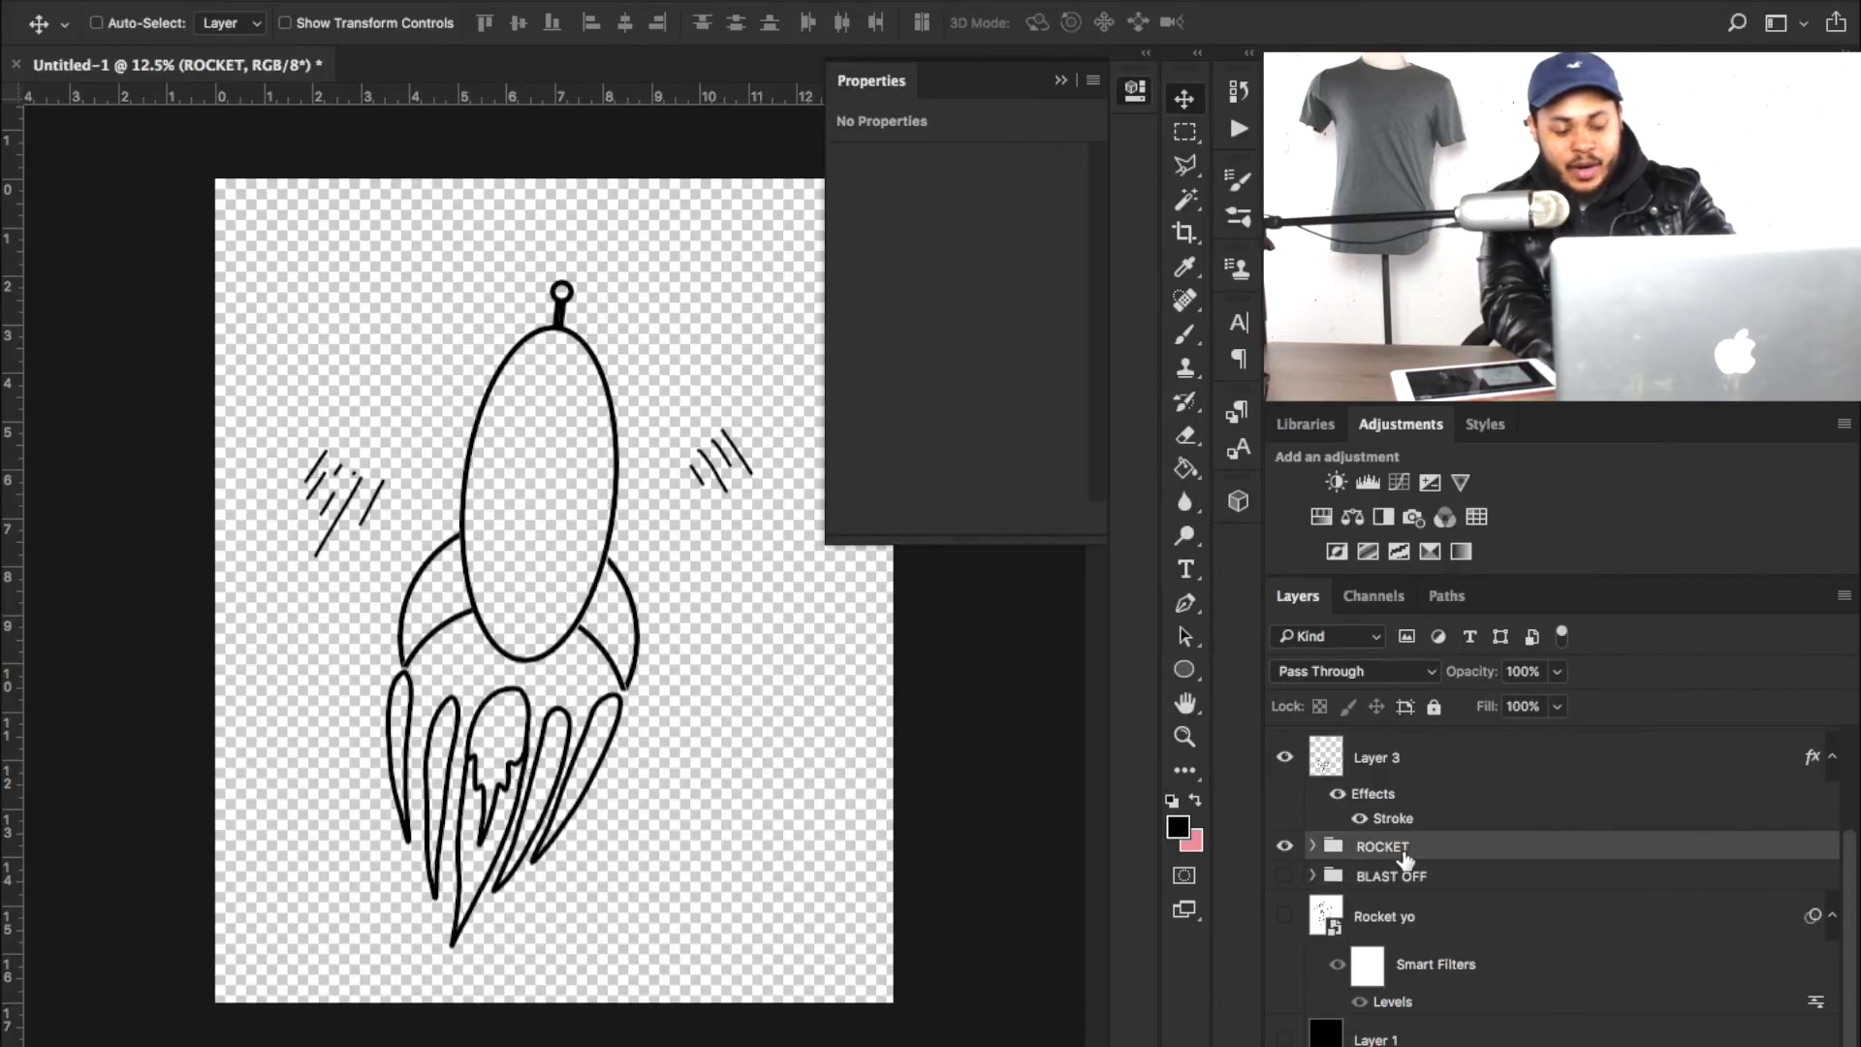
key(ctrl+t)
key(Return)
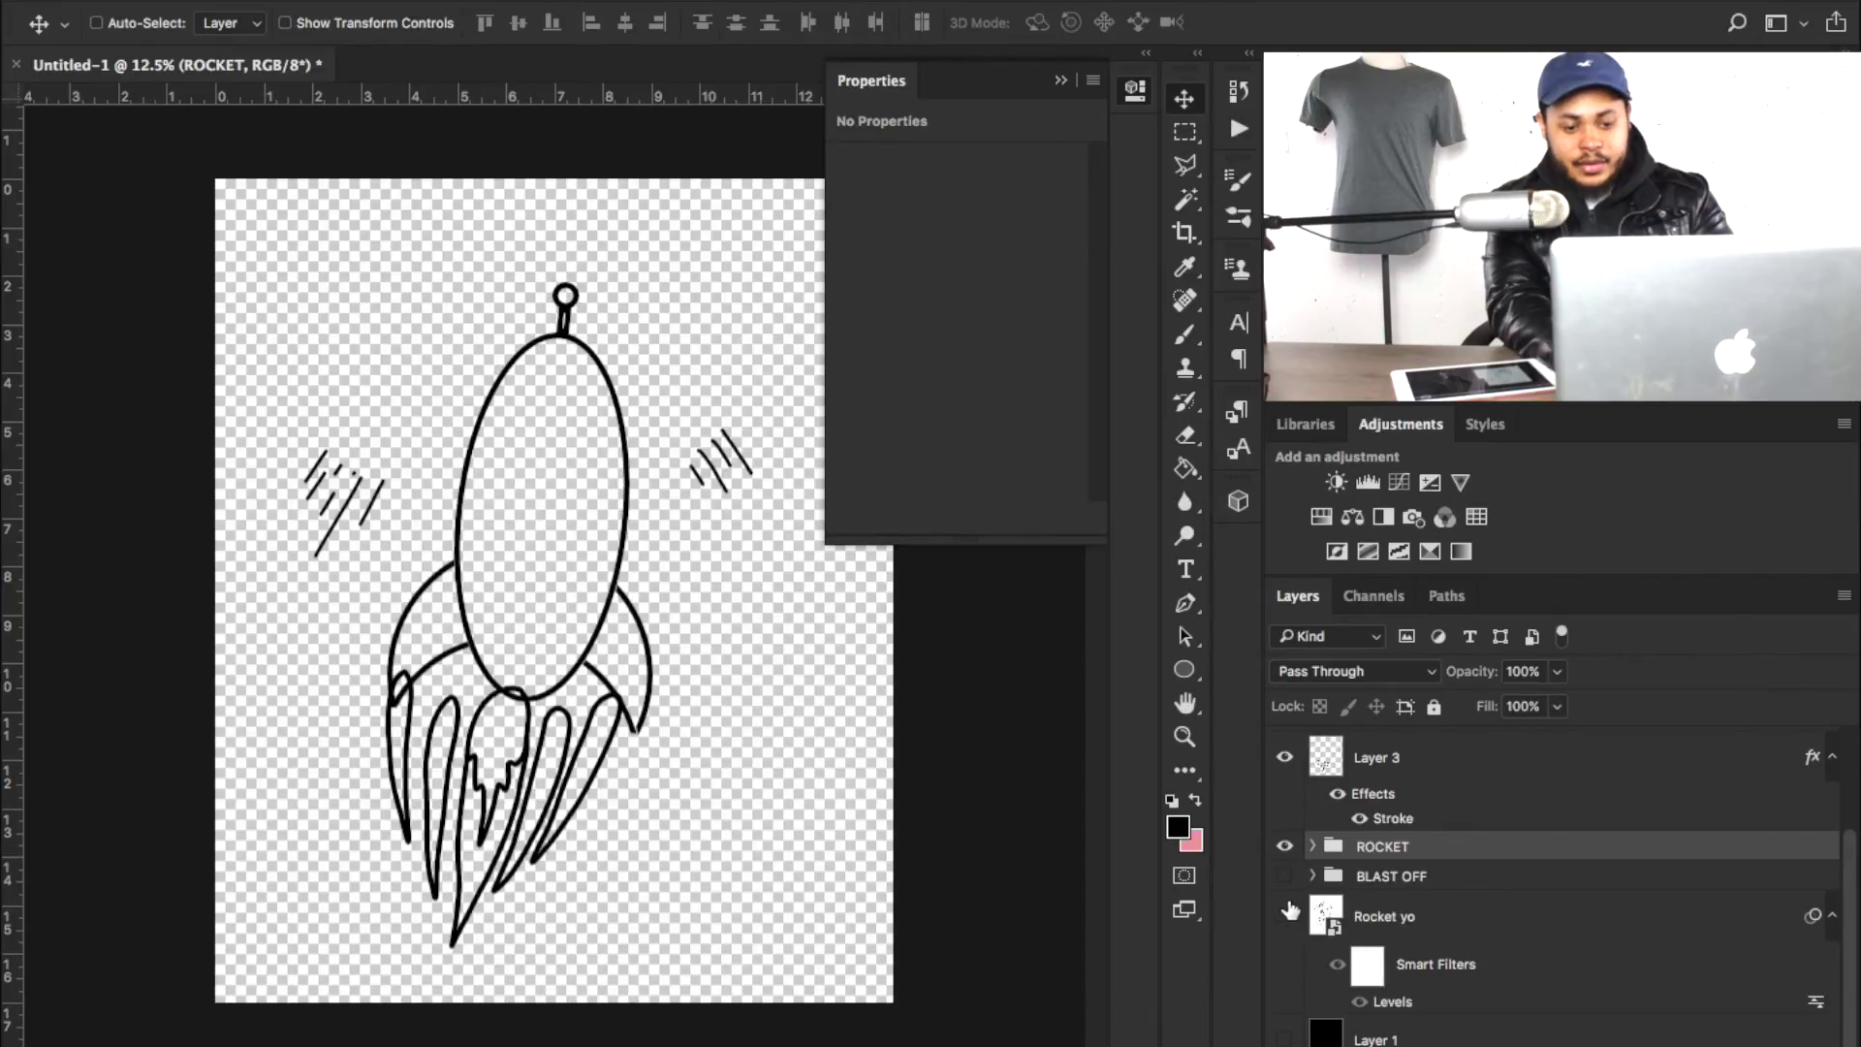
click(1286, 876)
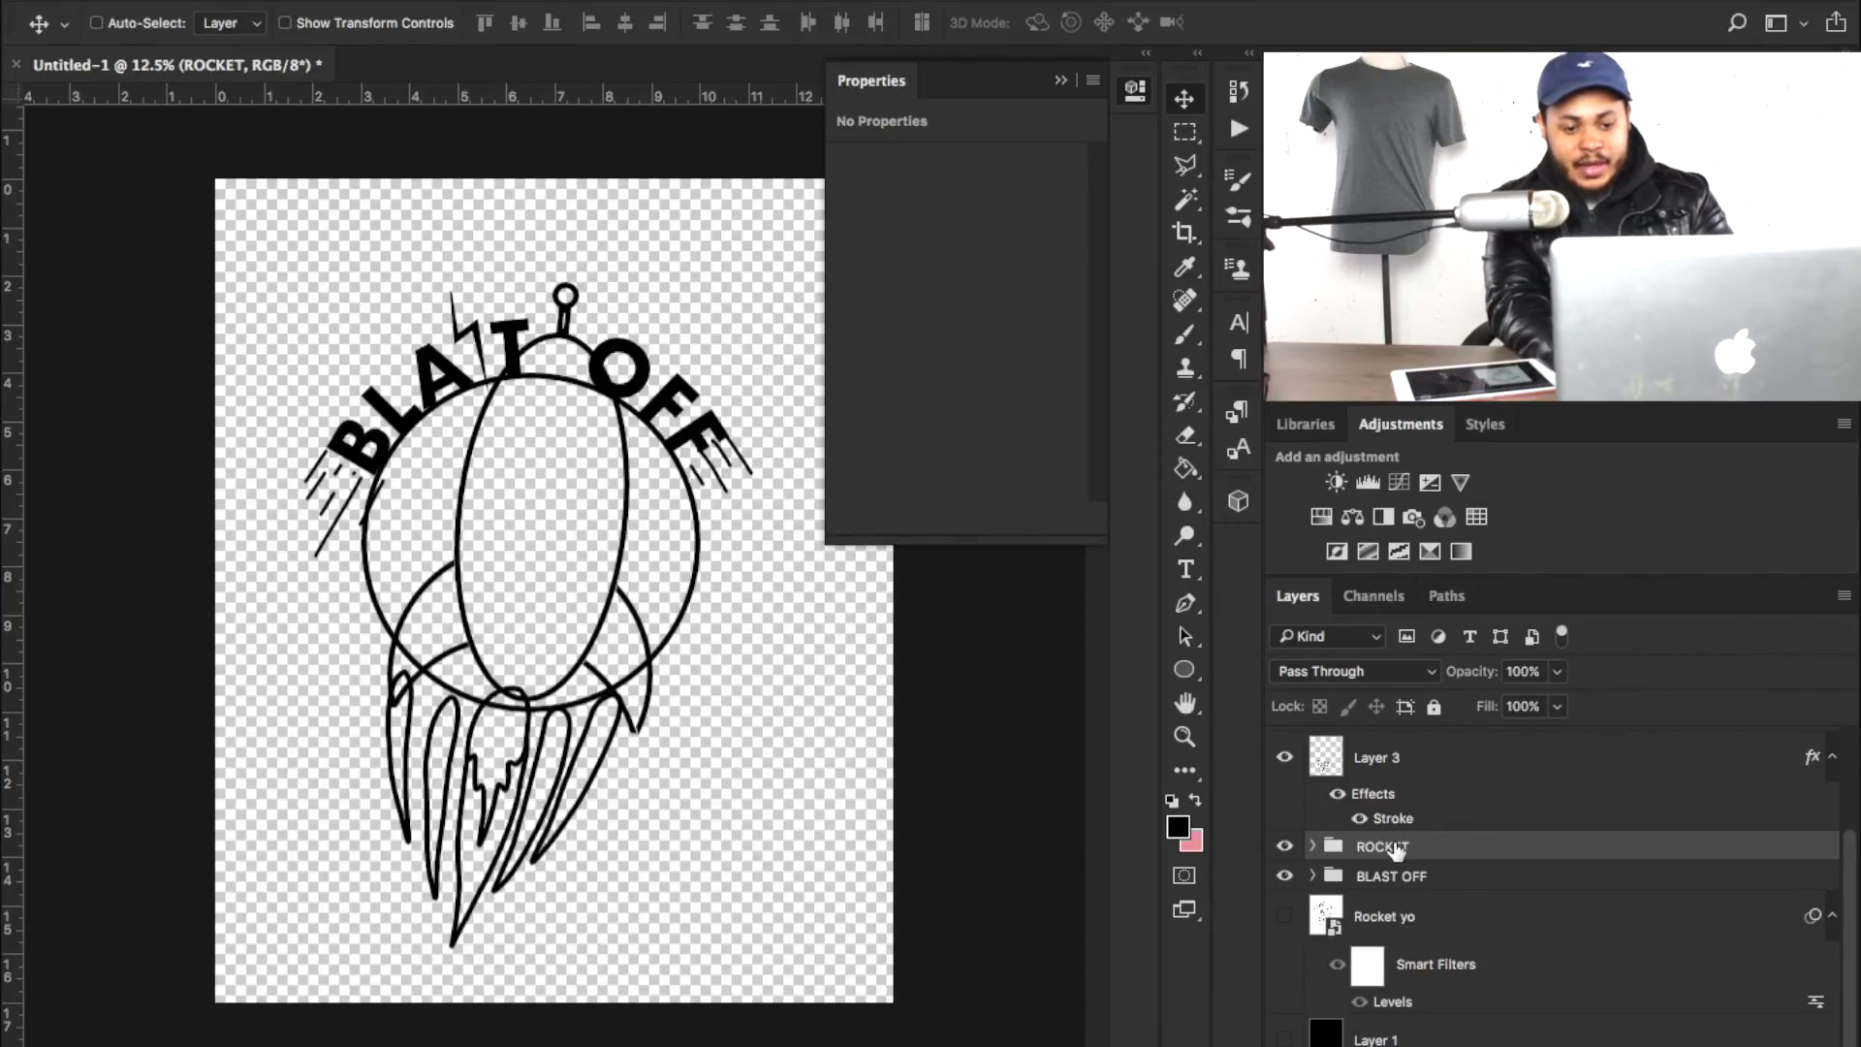
key(shift+Down)
key(shift+Down)
key(shift+Down)
key(shift+Down)
key(shift+Down)
key(shift+Down)
key(shift+Down)
key(shift+Down)
key(shift+Down)
key(shift+Down)
key(shift+Down)
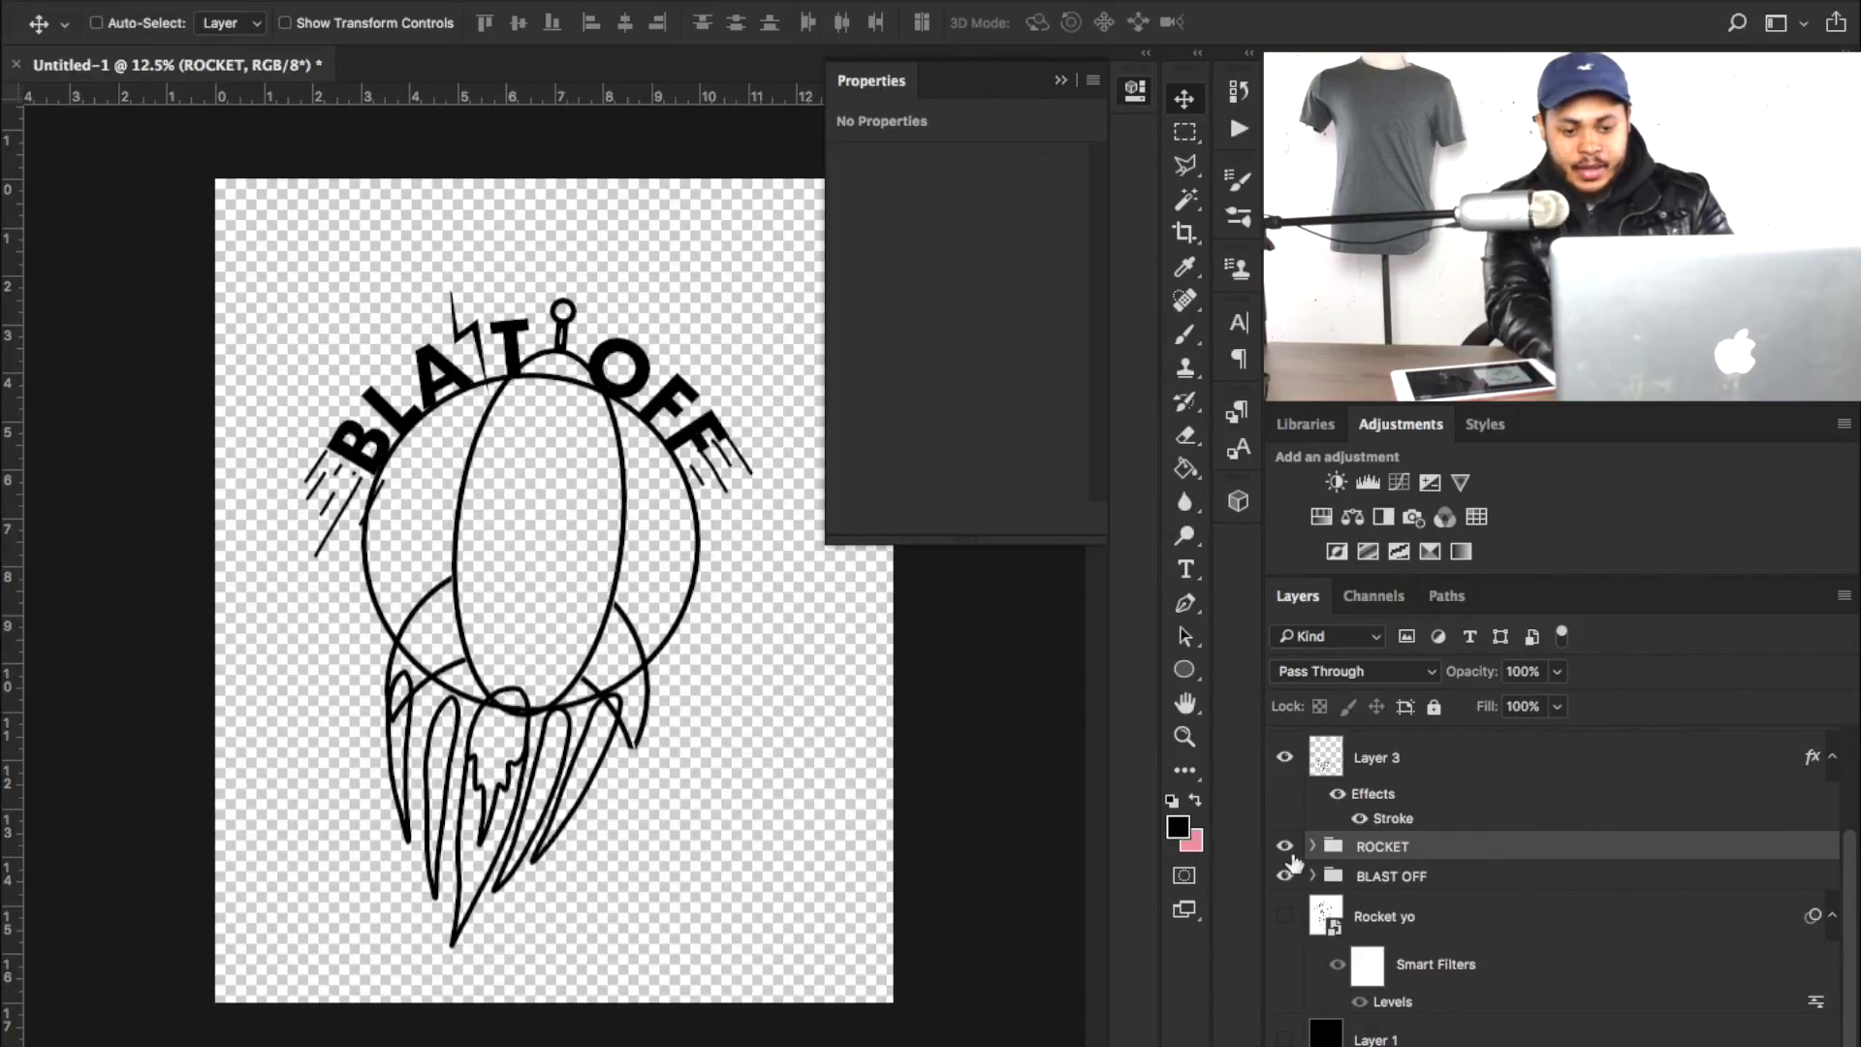
Move the Layer 3 flames down so they start just below the rocket
scroll(1387, 820, up, 2)
click(1371, 849)
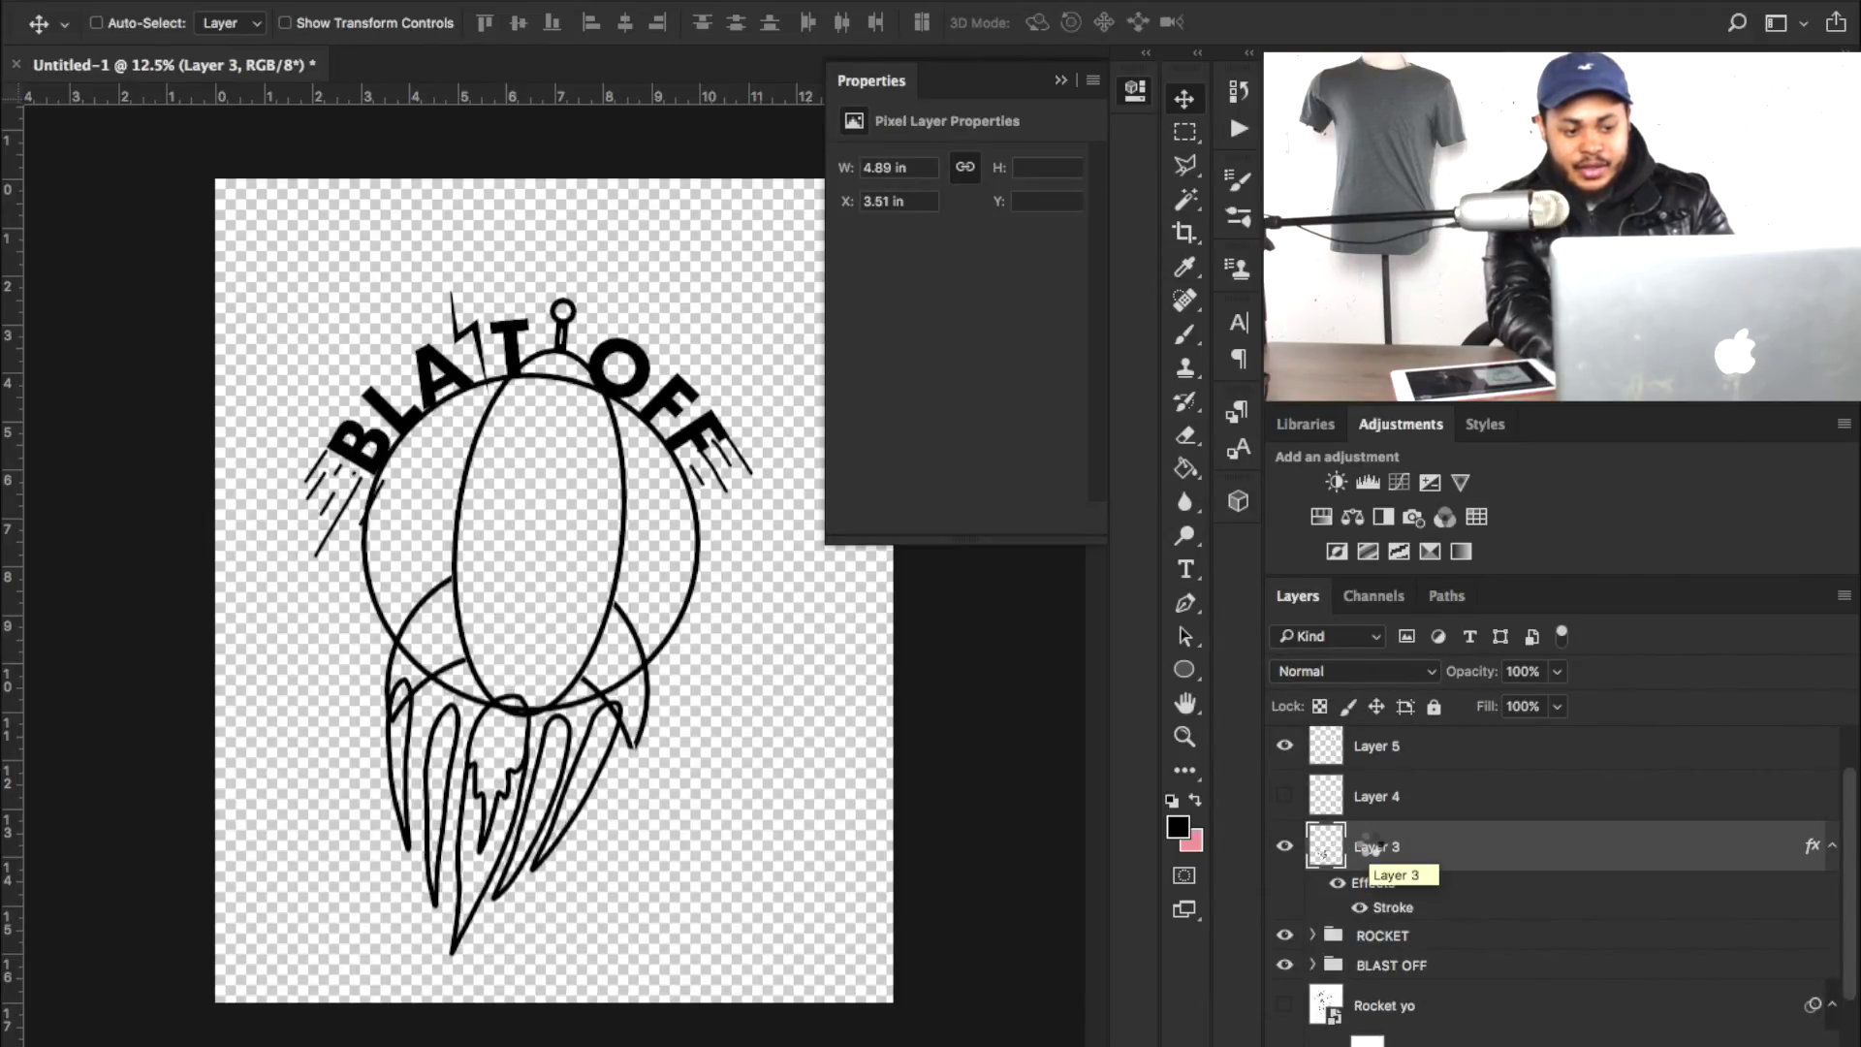
key(super+alt+shift+n)
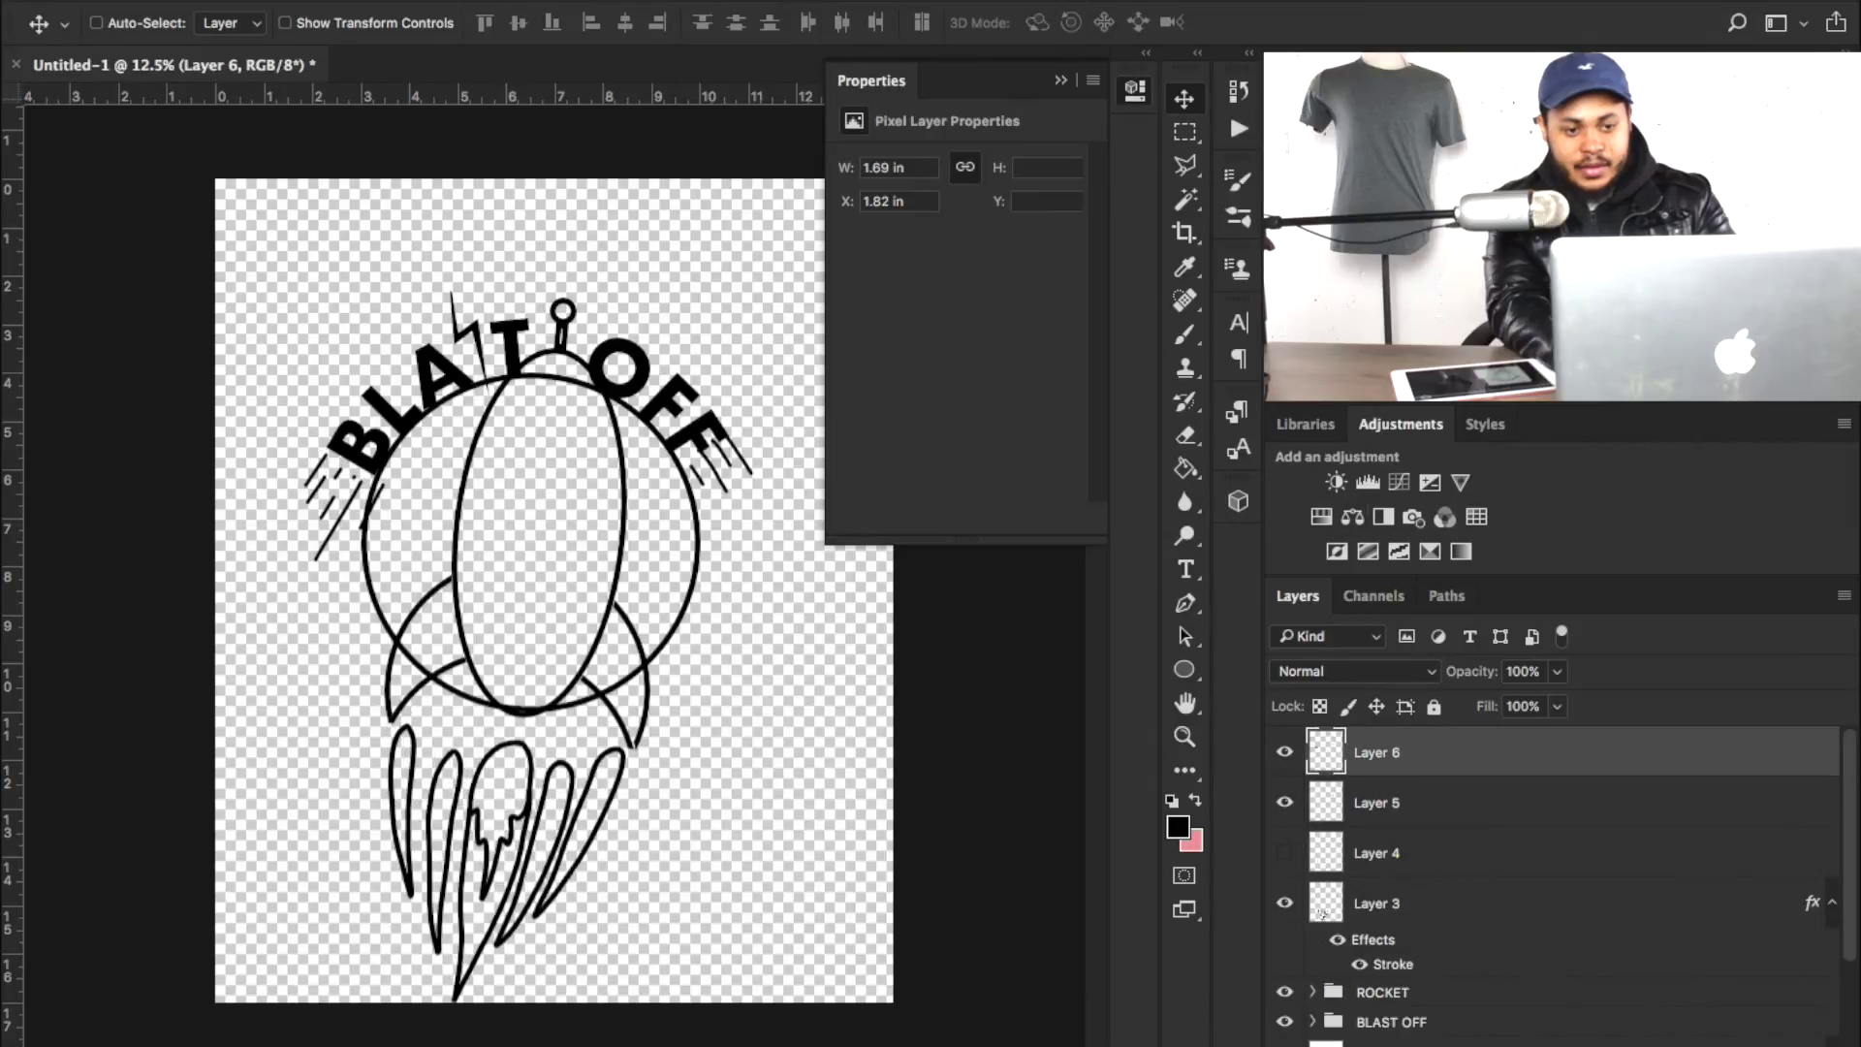
Remove the stray speed line touching the circle from Layer 6, and move the Layer 5 speed lines right to X 9.94 in
click(1172, 173)
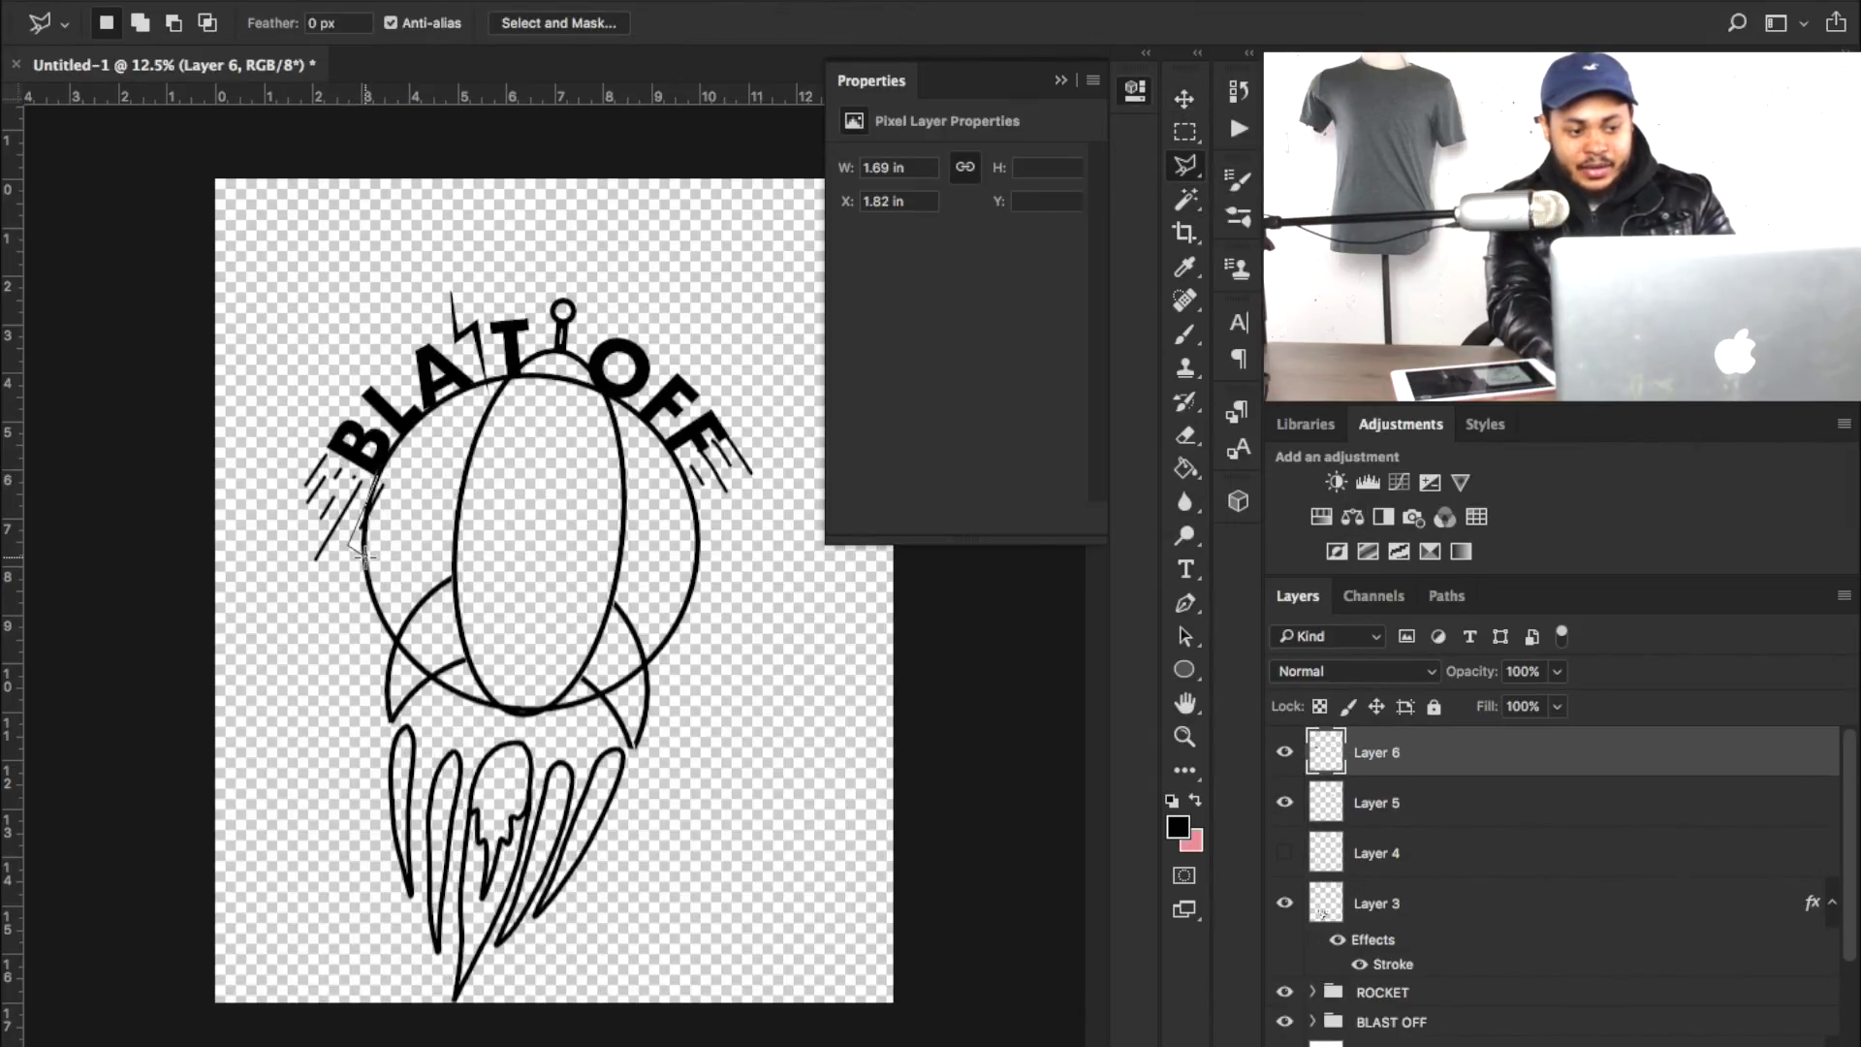
click(1366, 805)
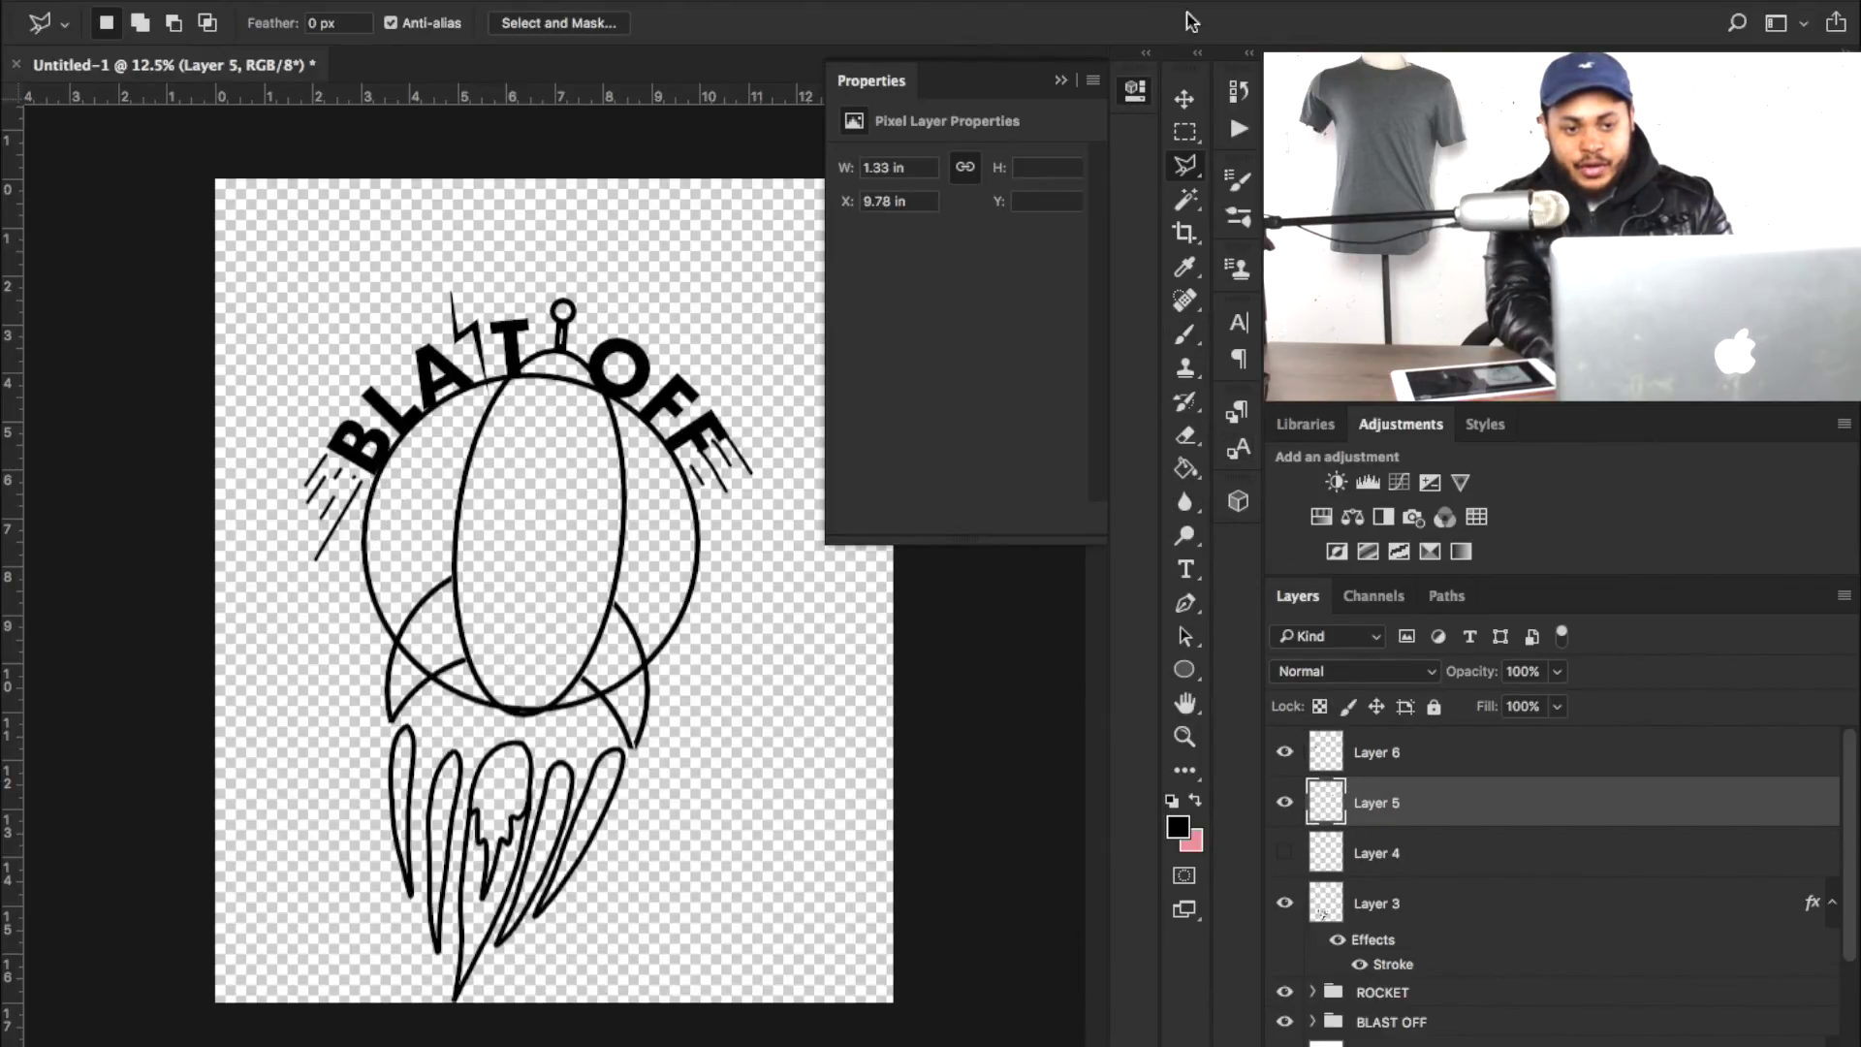
click(1201, 101)
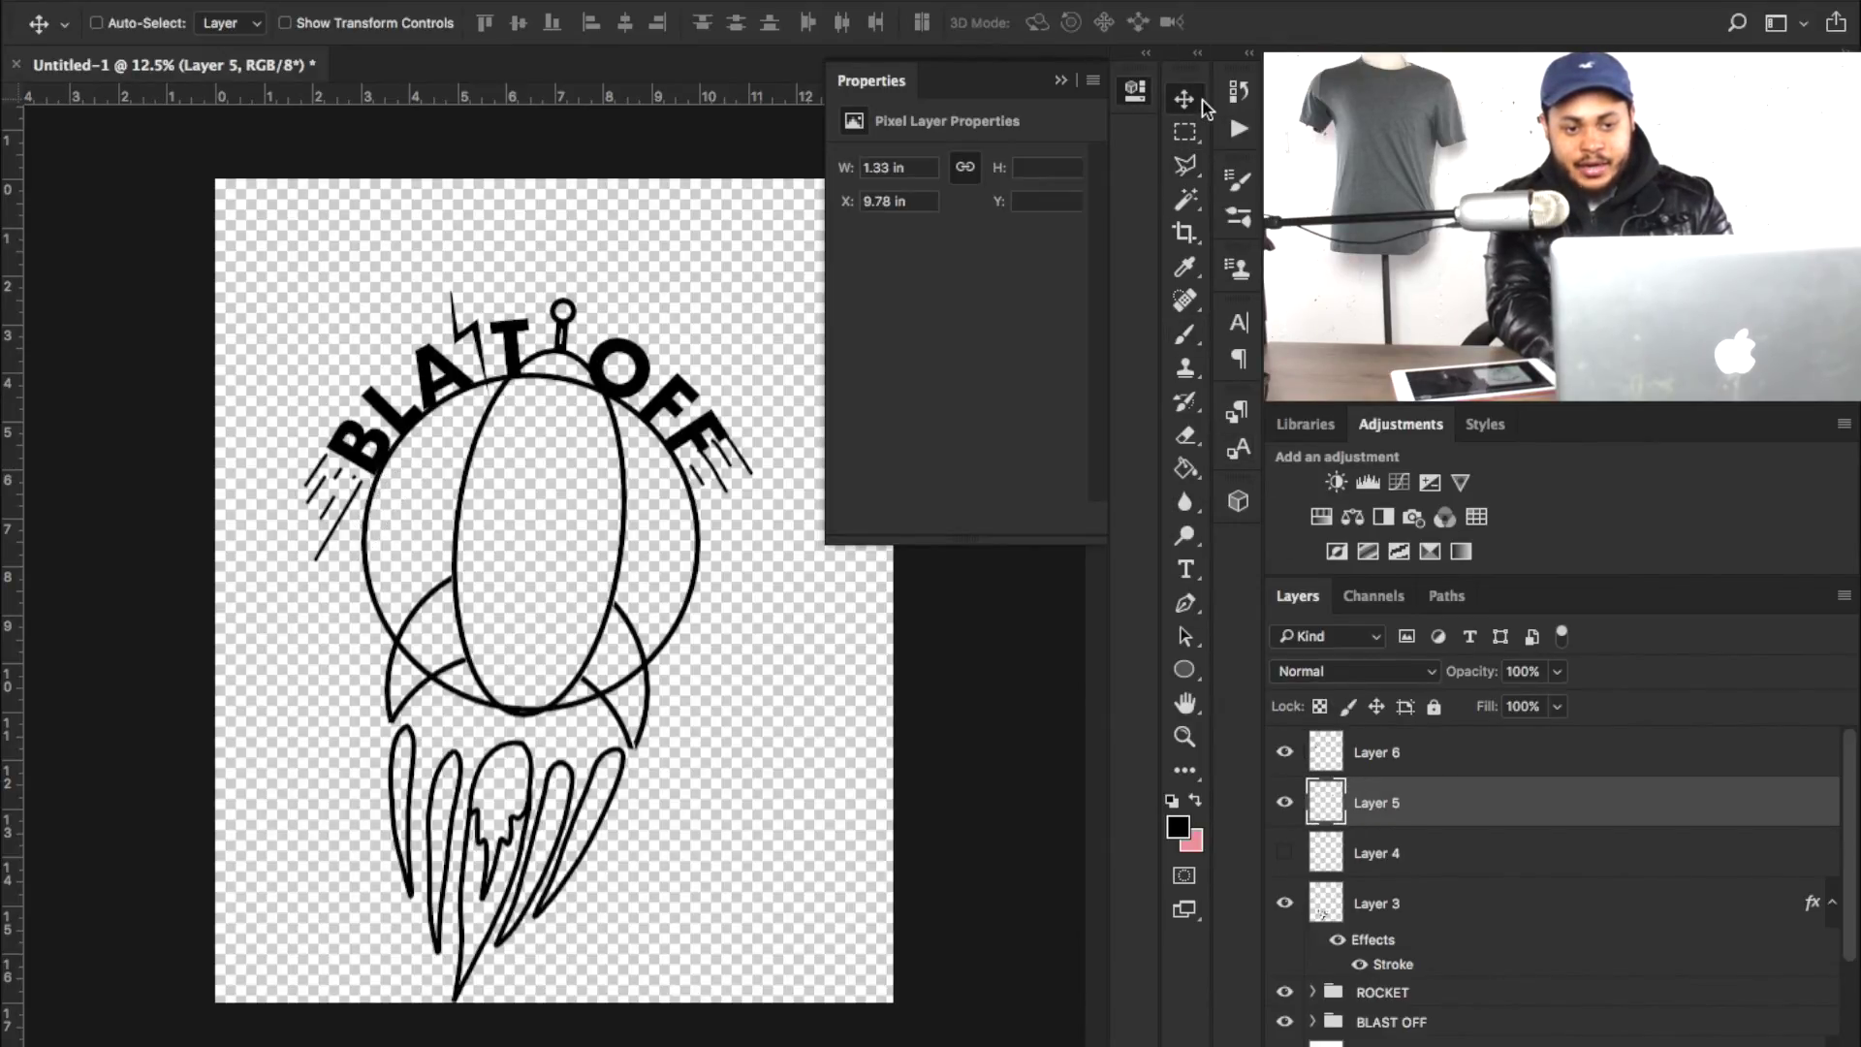
Rotate the ROCKET group and its flames slightly clockwise, and add a new empty layer above Layer 6
click(1382, 991)
key(ctrl+t)
drag(664, 247, 674, 251)
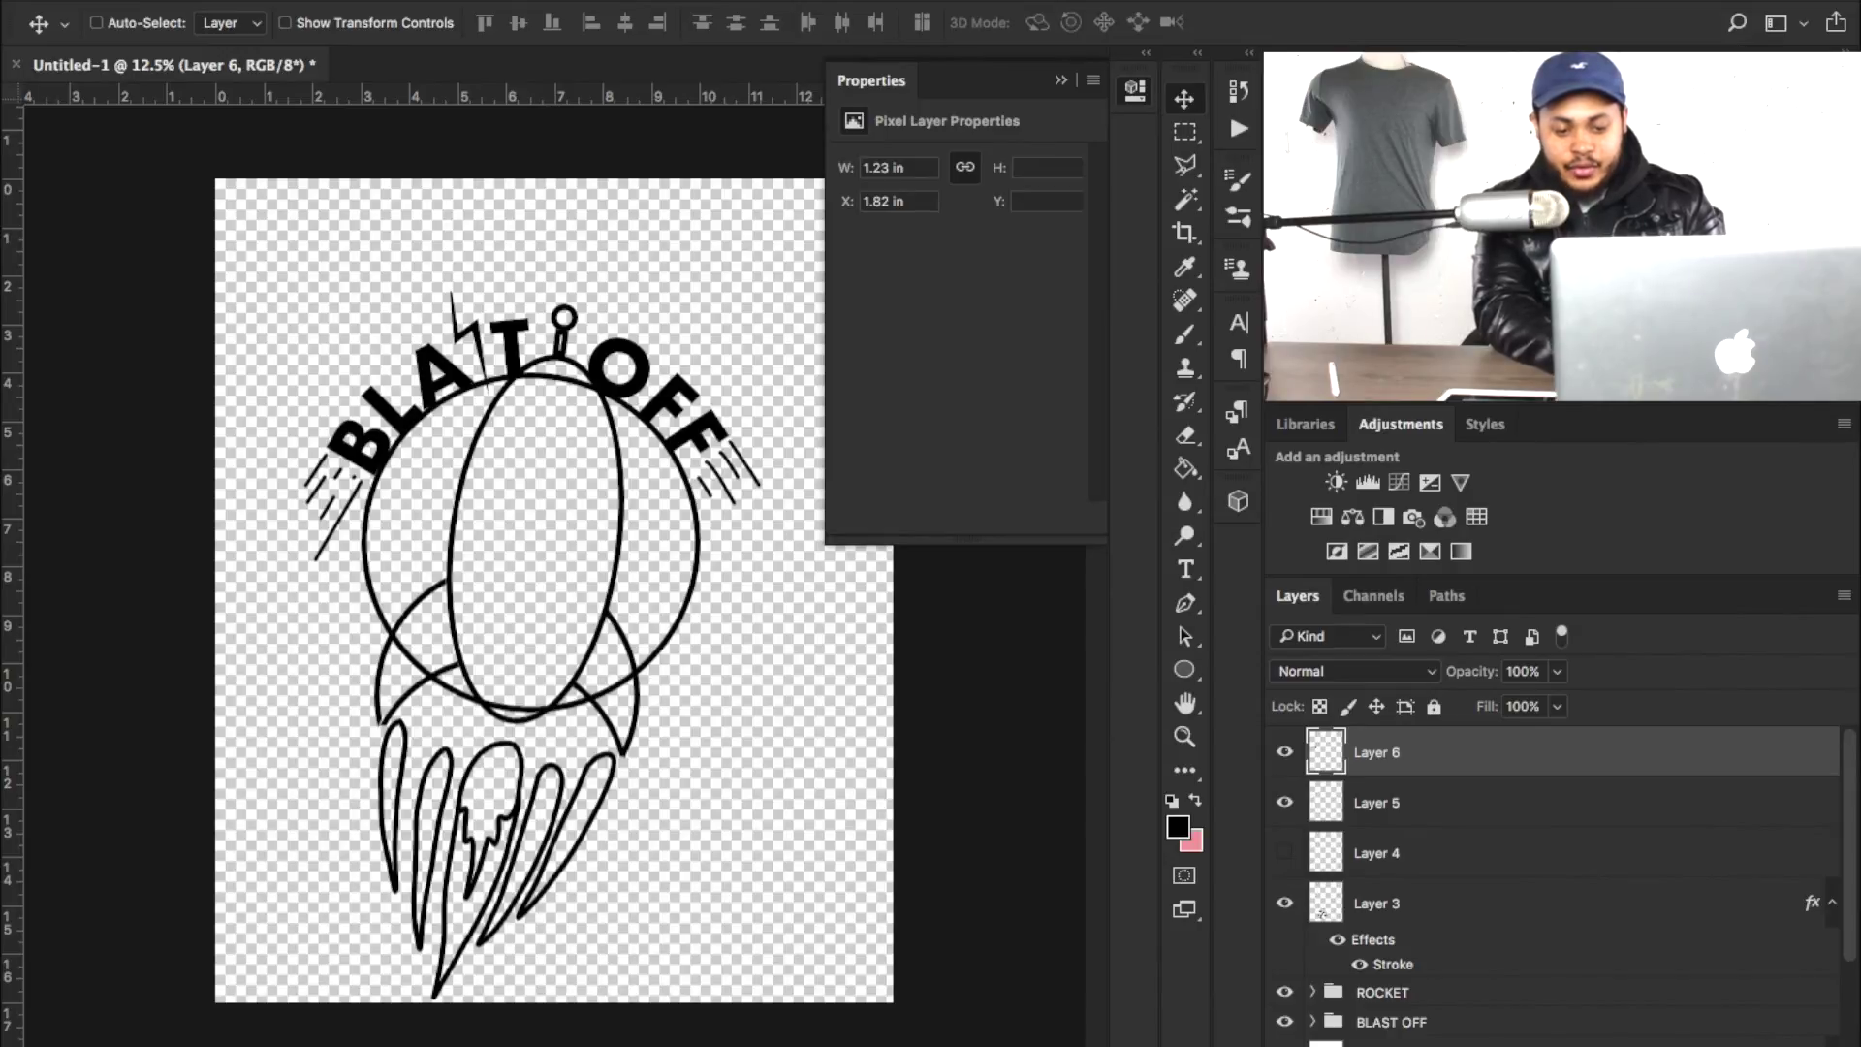
key(alt+shift+super+n)
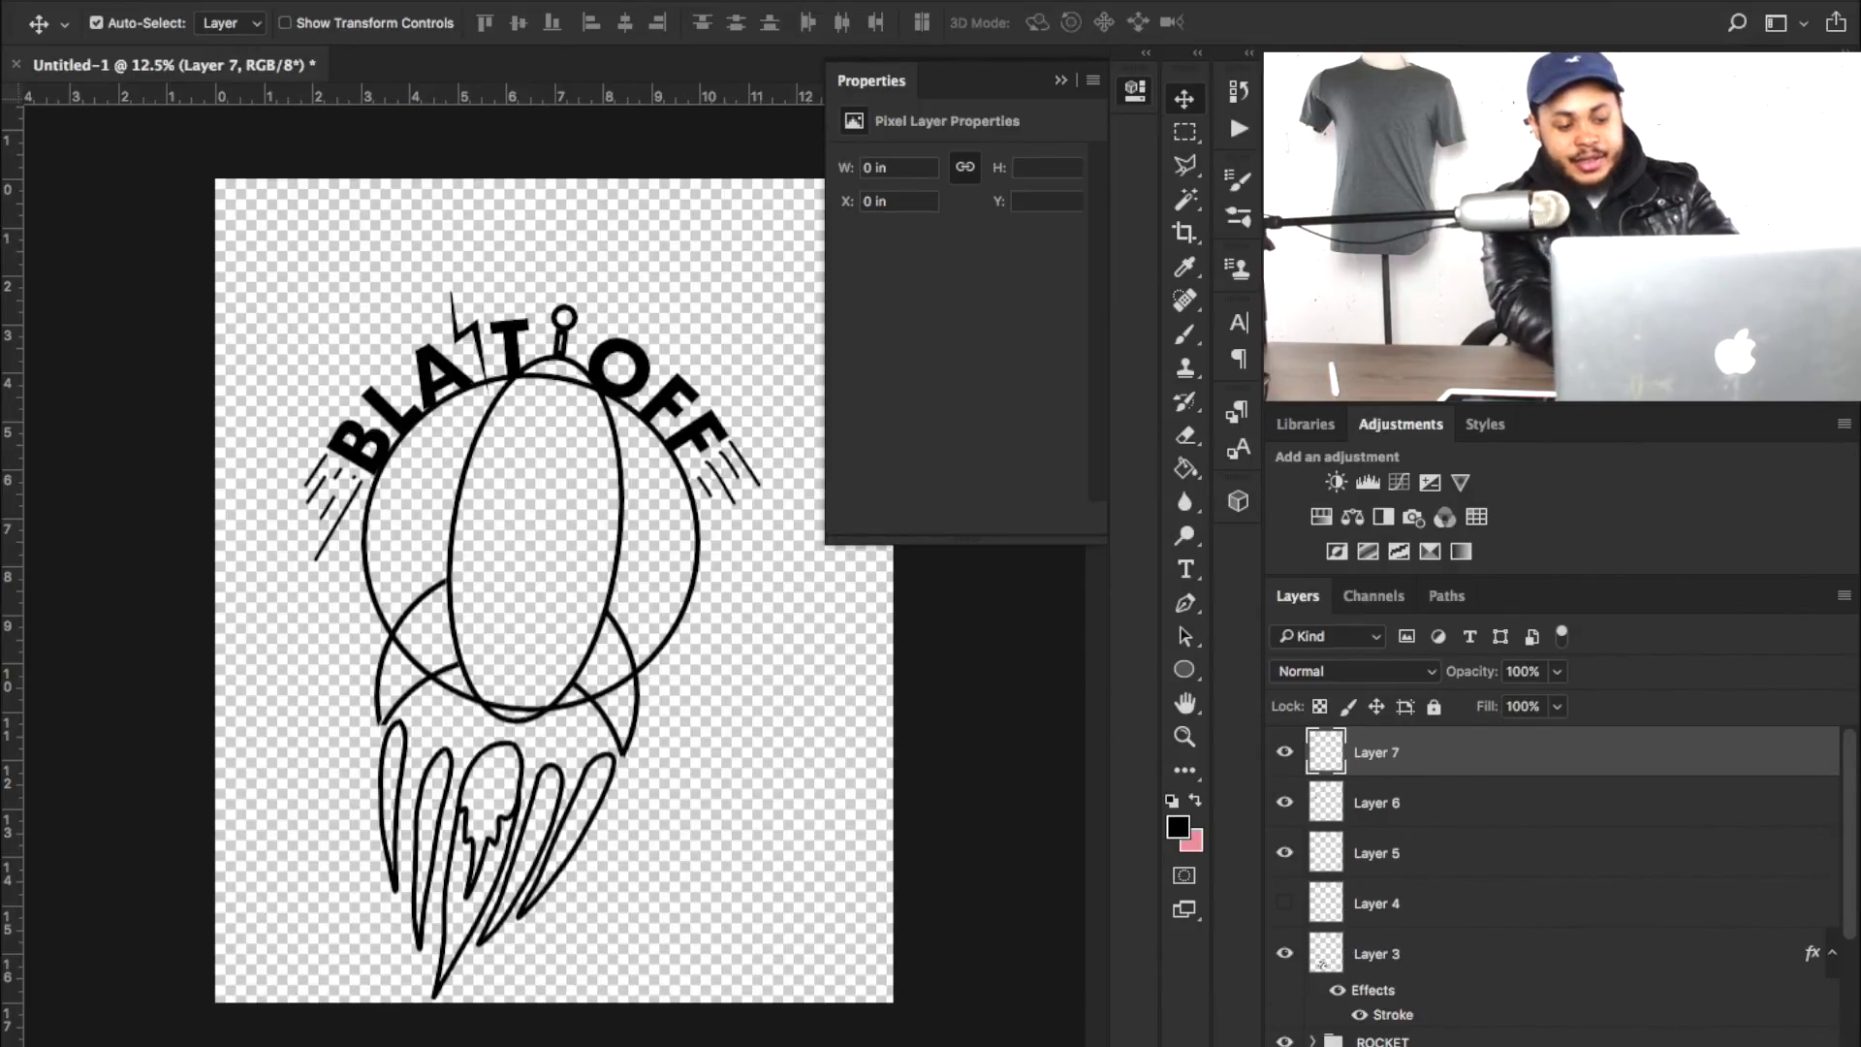
Stamp the visible artwork onto Layer 7, then group the layers from Layer 6 through Rocket yo and hide that group
key(super+alt+shift+e)
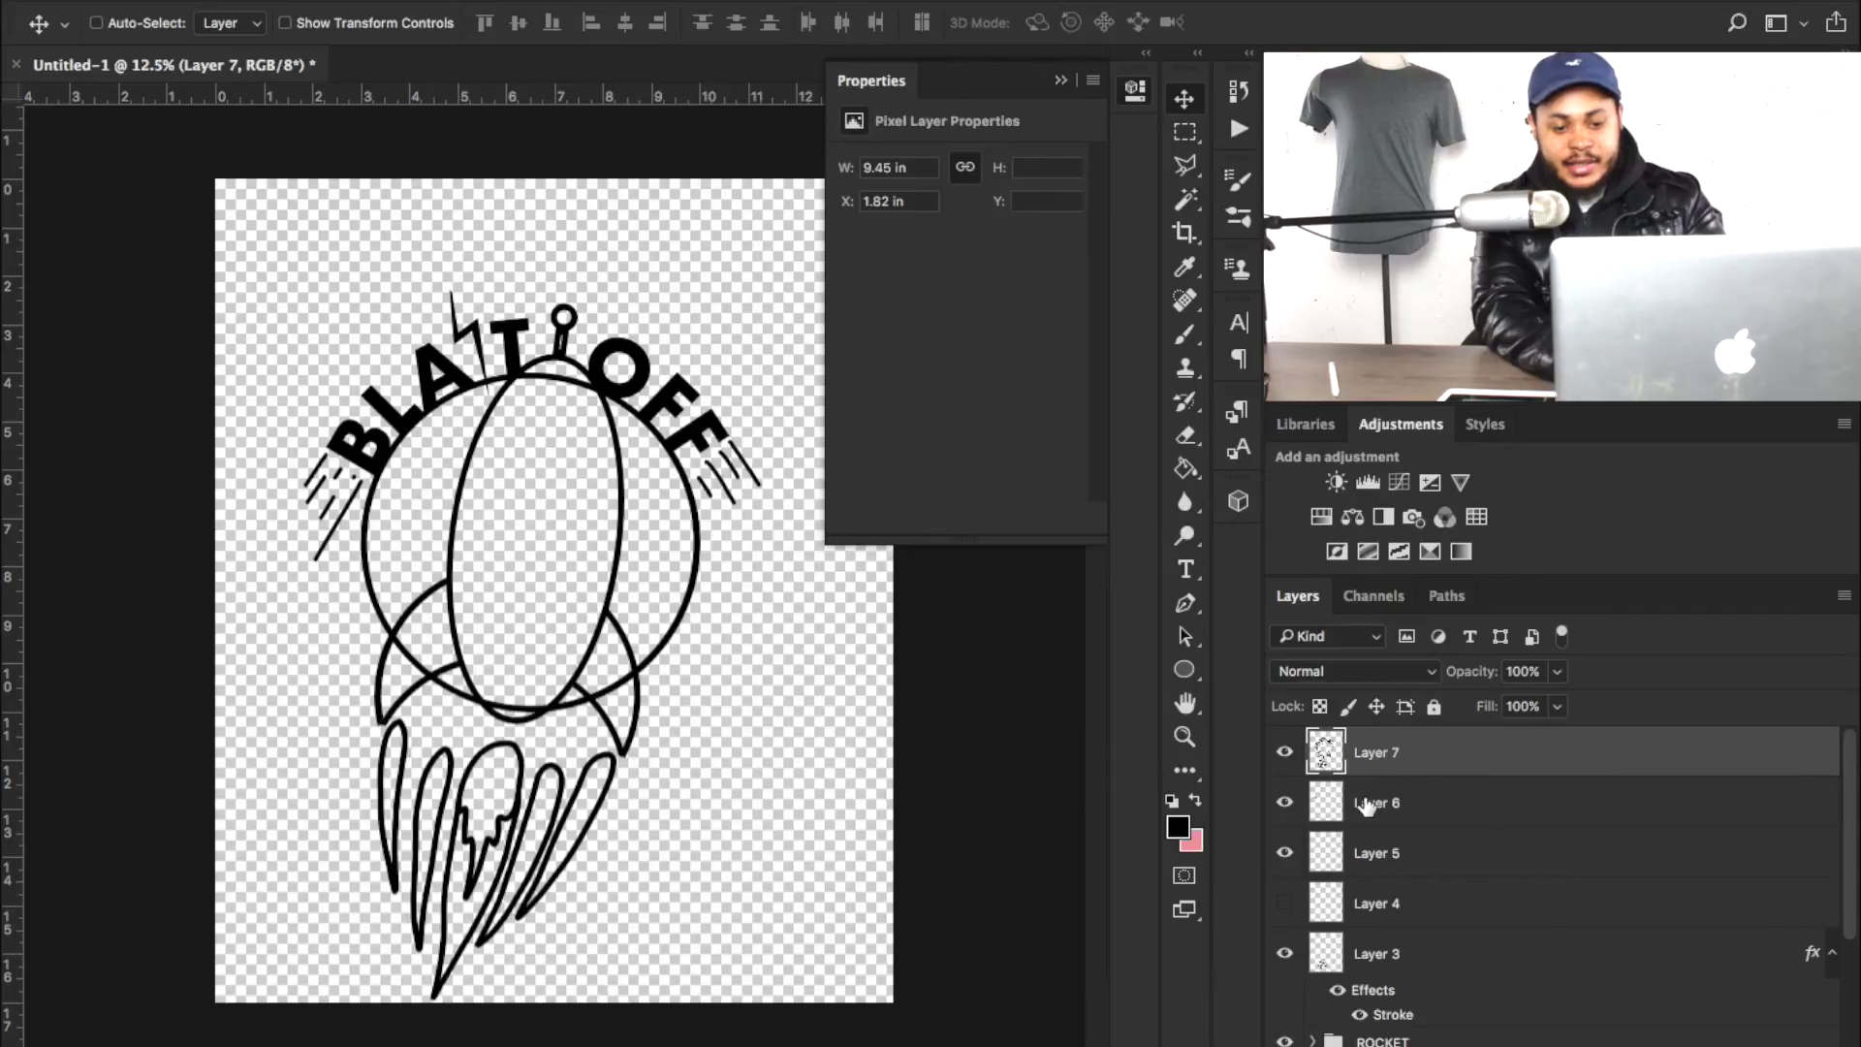
click(1367, 804)
scroll(1394, 849, down, 3)
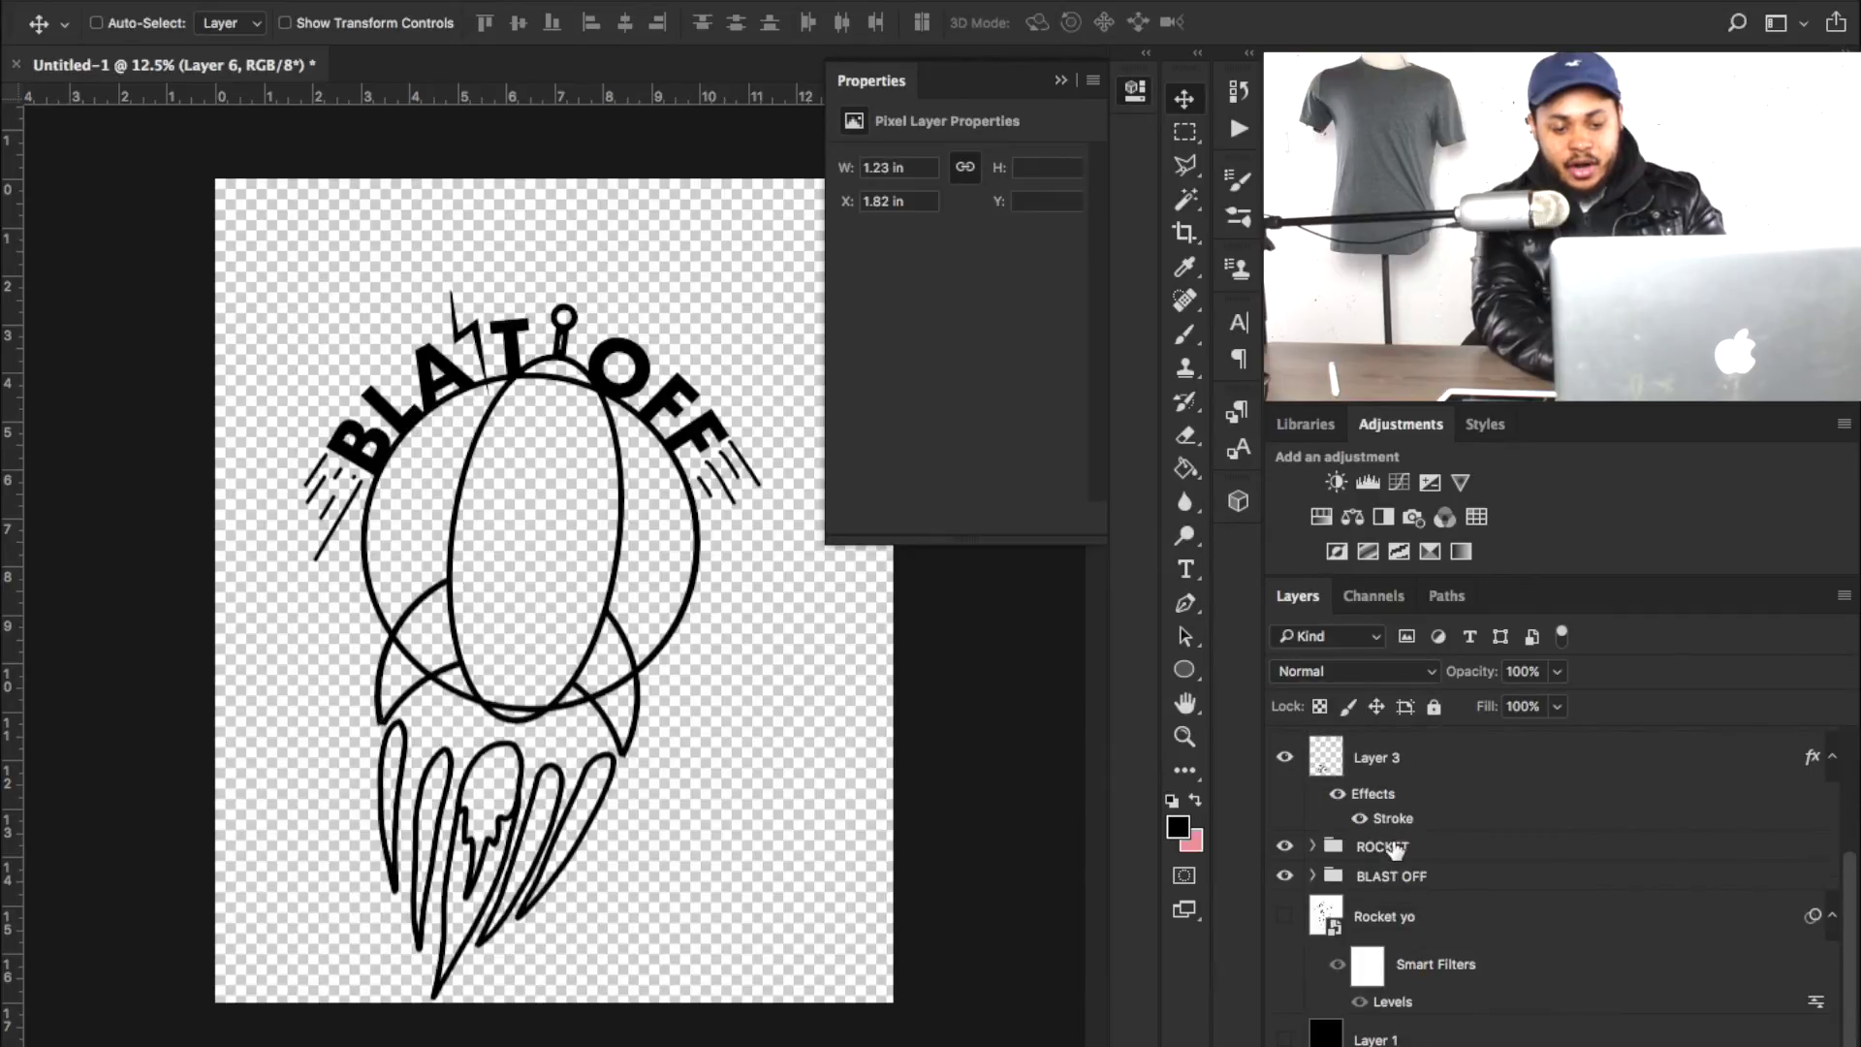
shift+click(1425, 919)
key(super+g)
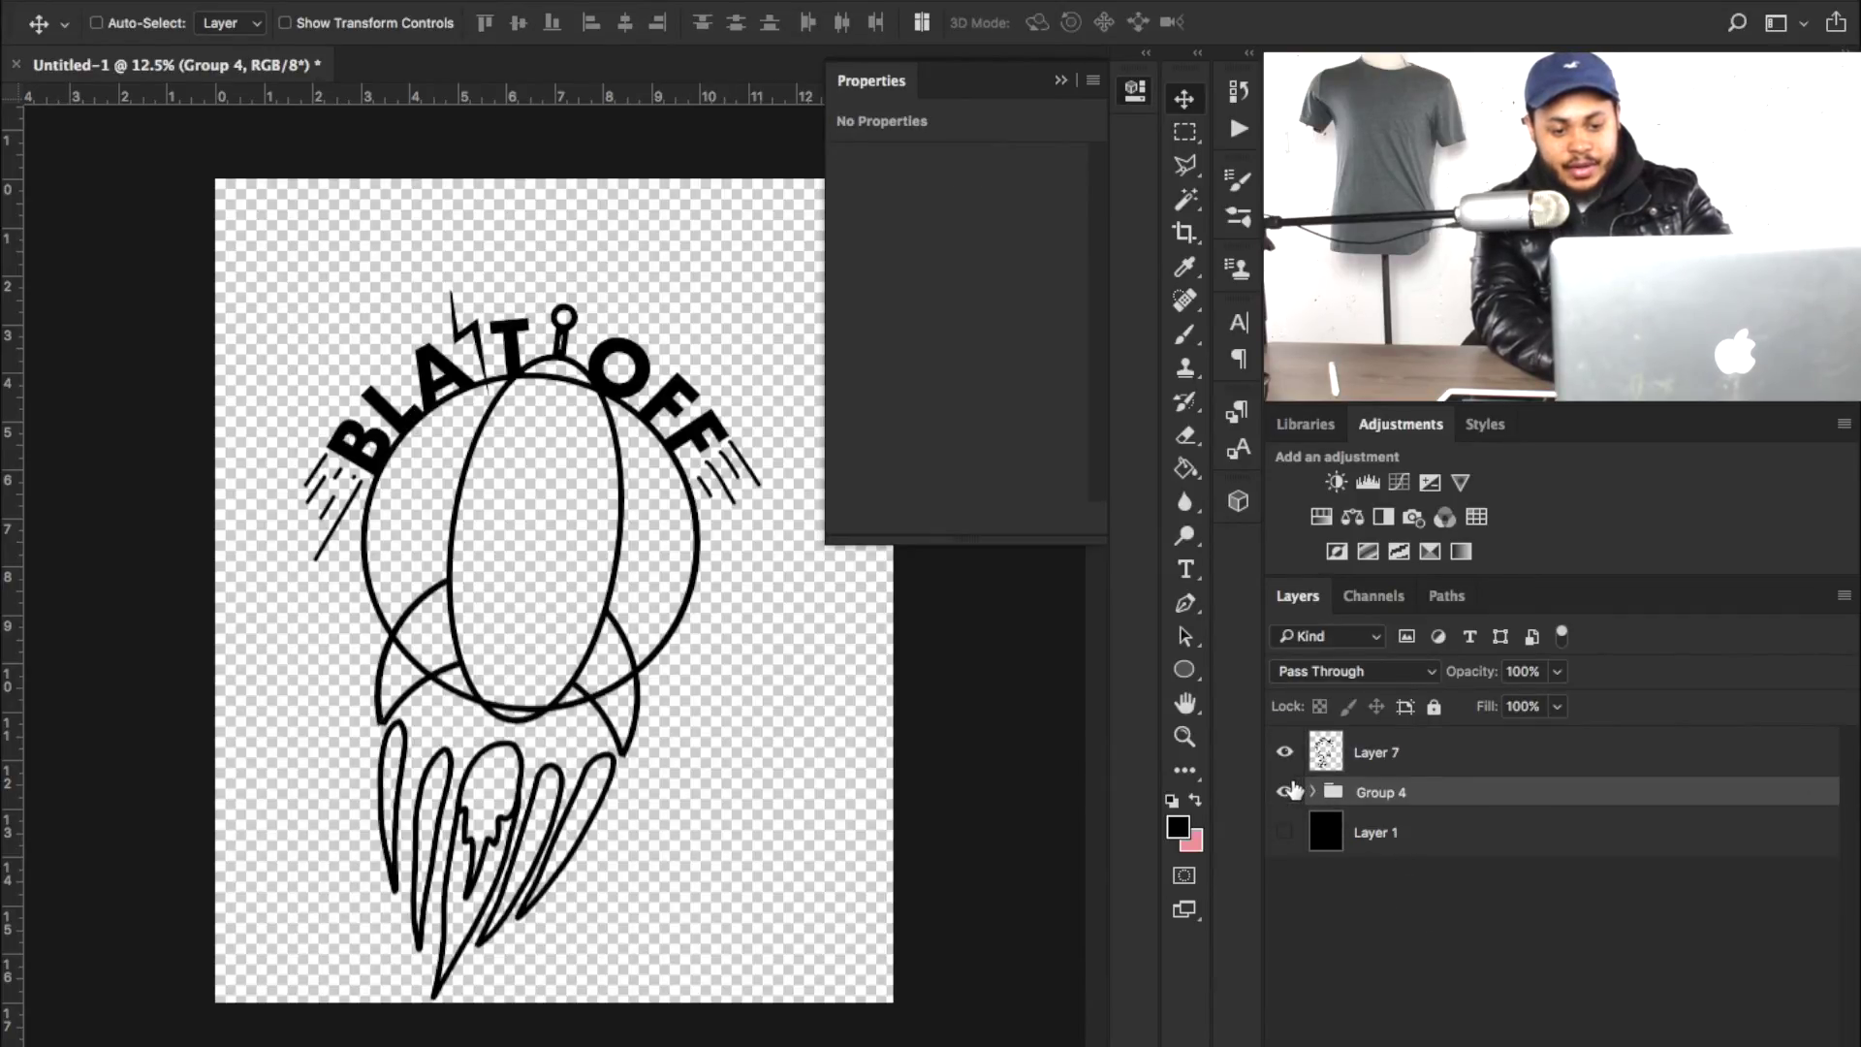
click(1285, 792)
Duplicate the merged artwork on Layer 7 and hide the original layer
click(1325, 752)
key(l)
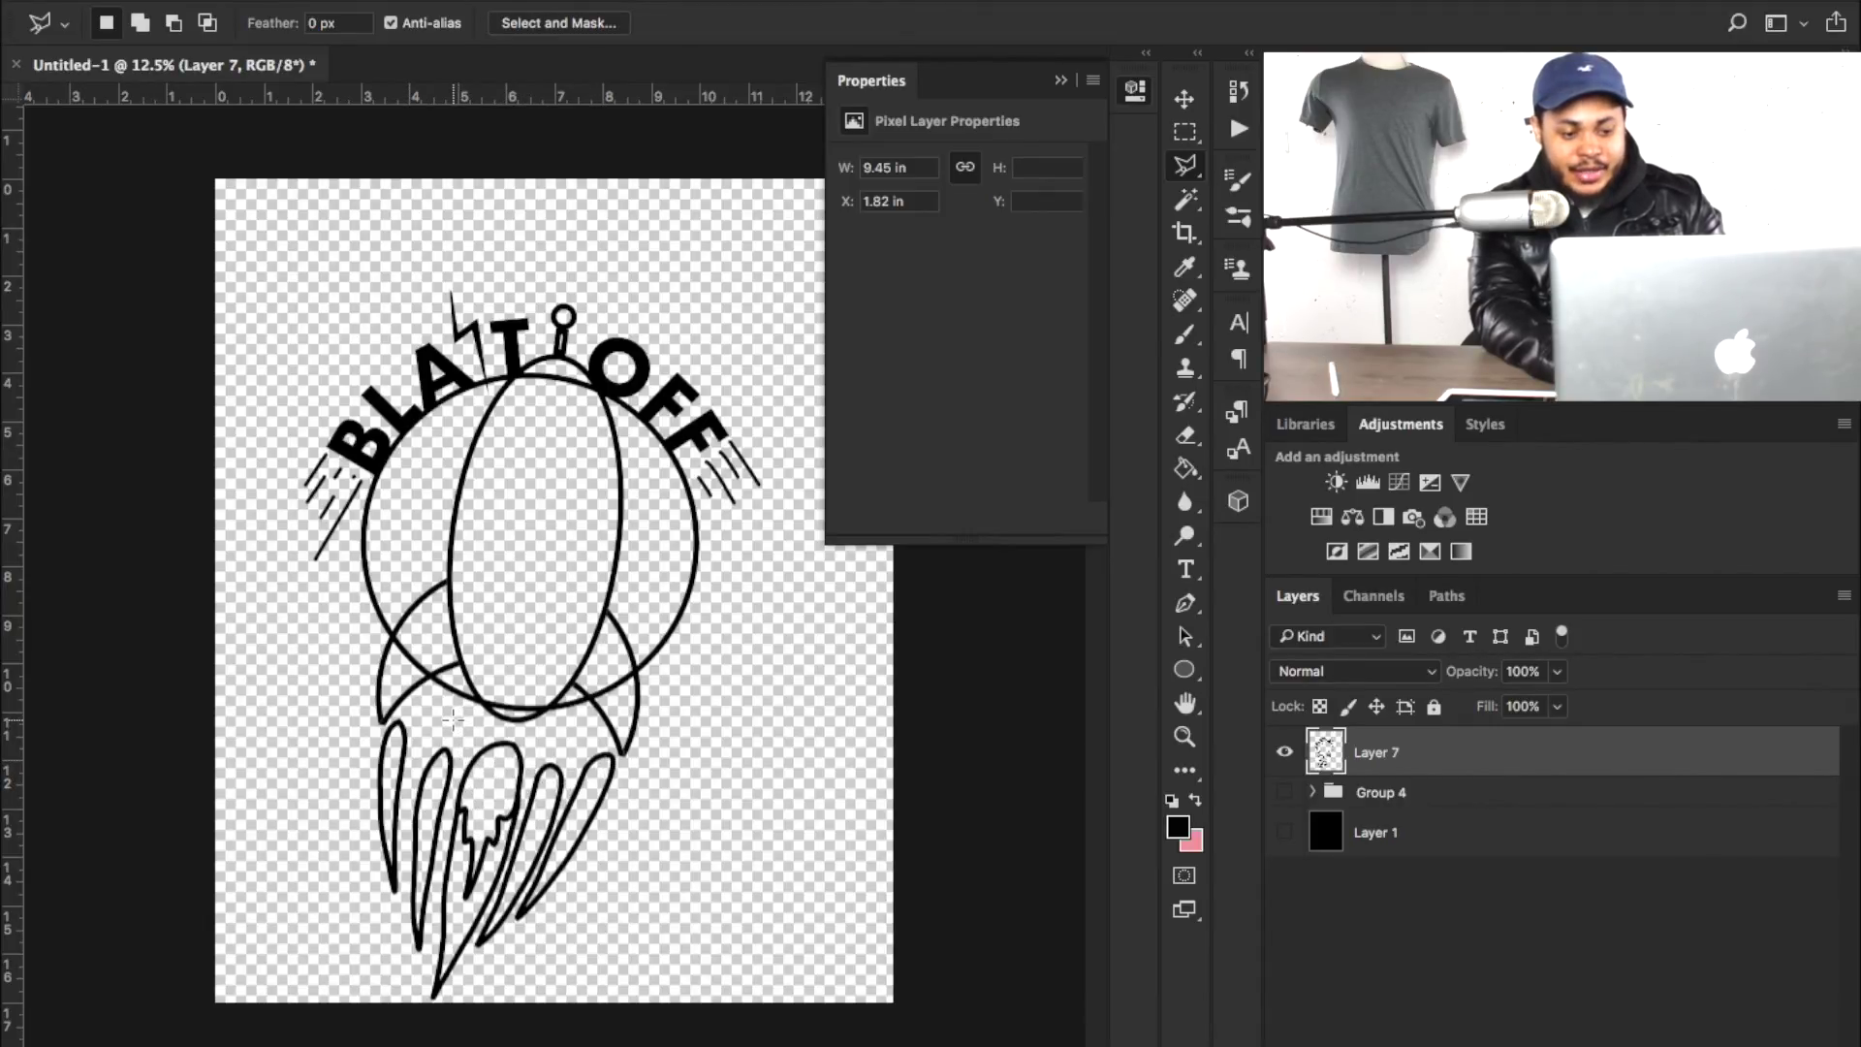
key(ctrl+j)
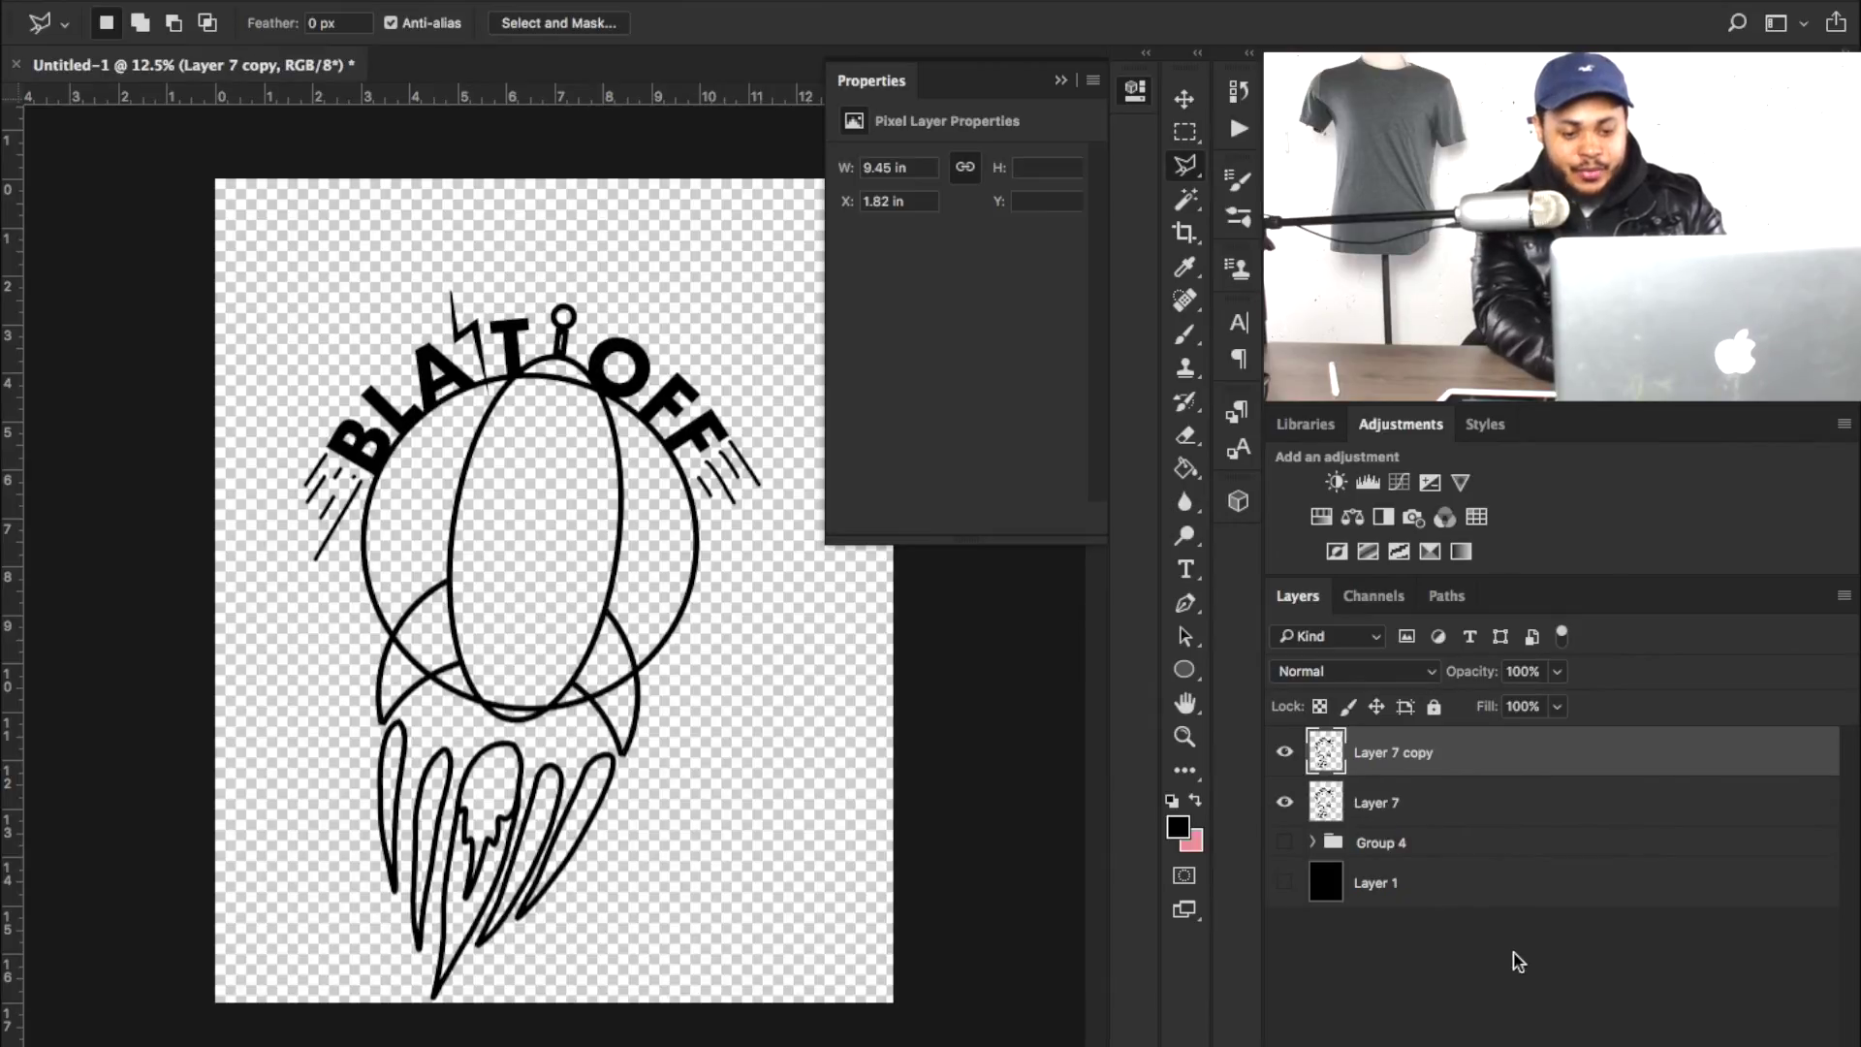
click(1285, 803)
Erase the outermost flame on each side of the rocket exhaust on Layer 7 copy, keeping the three middle flames
key(super+plus)
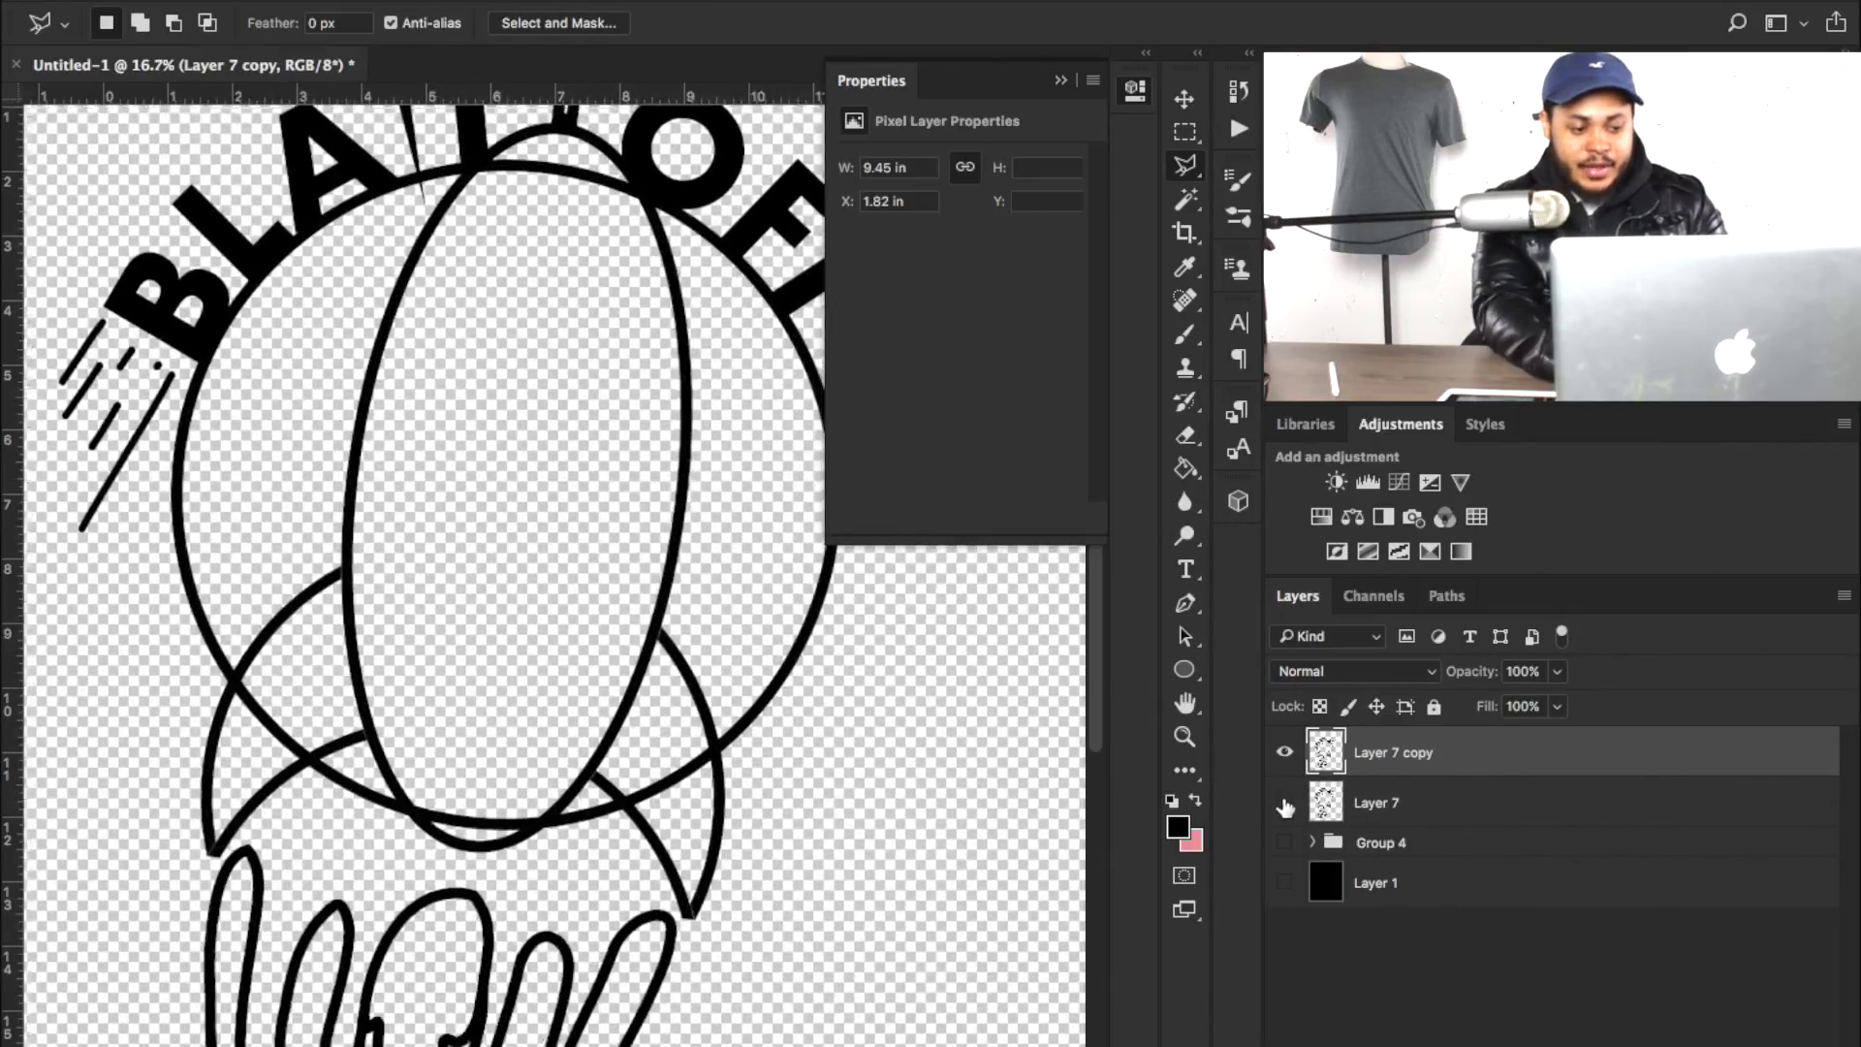
scroll(552, 572, down, 6)
scroll(553, 572, left, 2)
key(e)
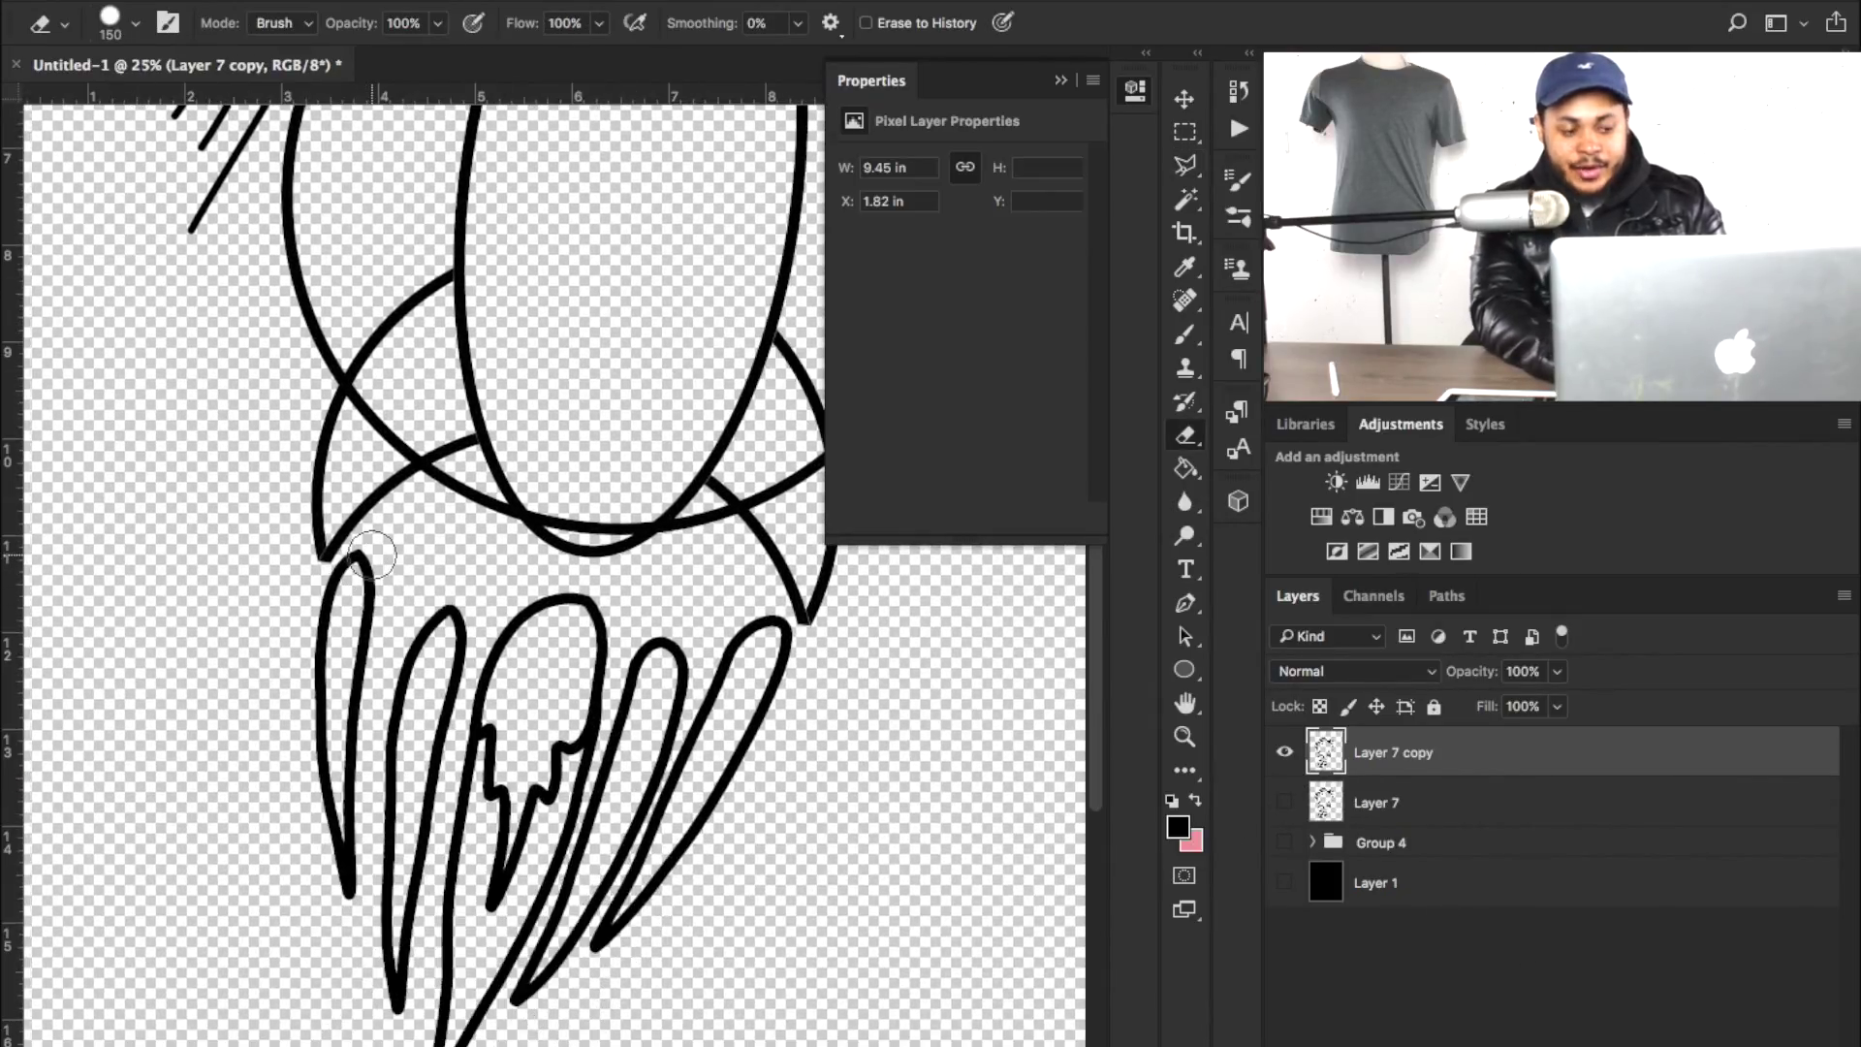
mouse_move(371, 555)
mouse_down()
mouse_move(329, 749)
mouse_move(339, 864)
mouse_move(340, 703)
mouse_move(366, 598)
mouse_move(339, 718)
mouse_move(349, 906)
mouse_up()
drag(594, 936, 651, 875)
key(super+minus)
Outline the three remaining flames with the Polygonal Lasso and copy them from Layer 7 copy onto a new layer
click(1185, 167)
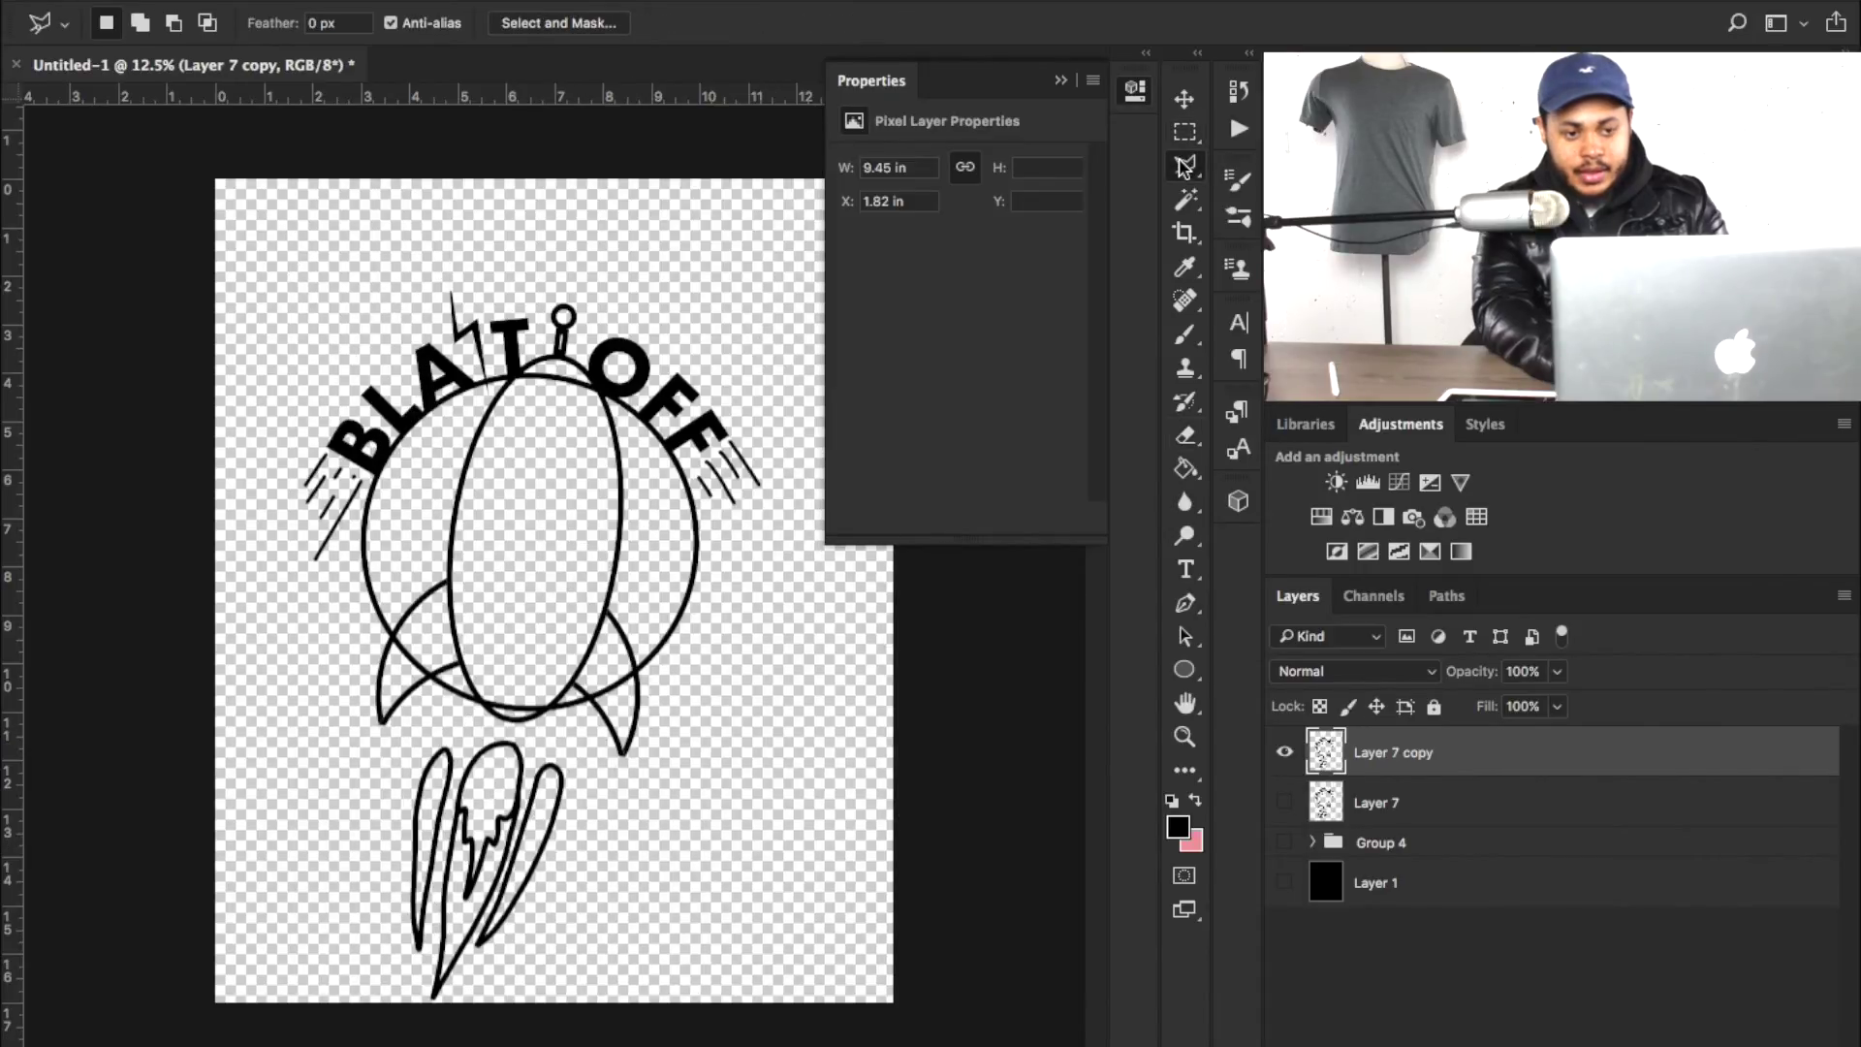
click(365, 798)
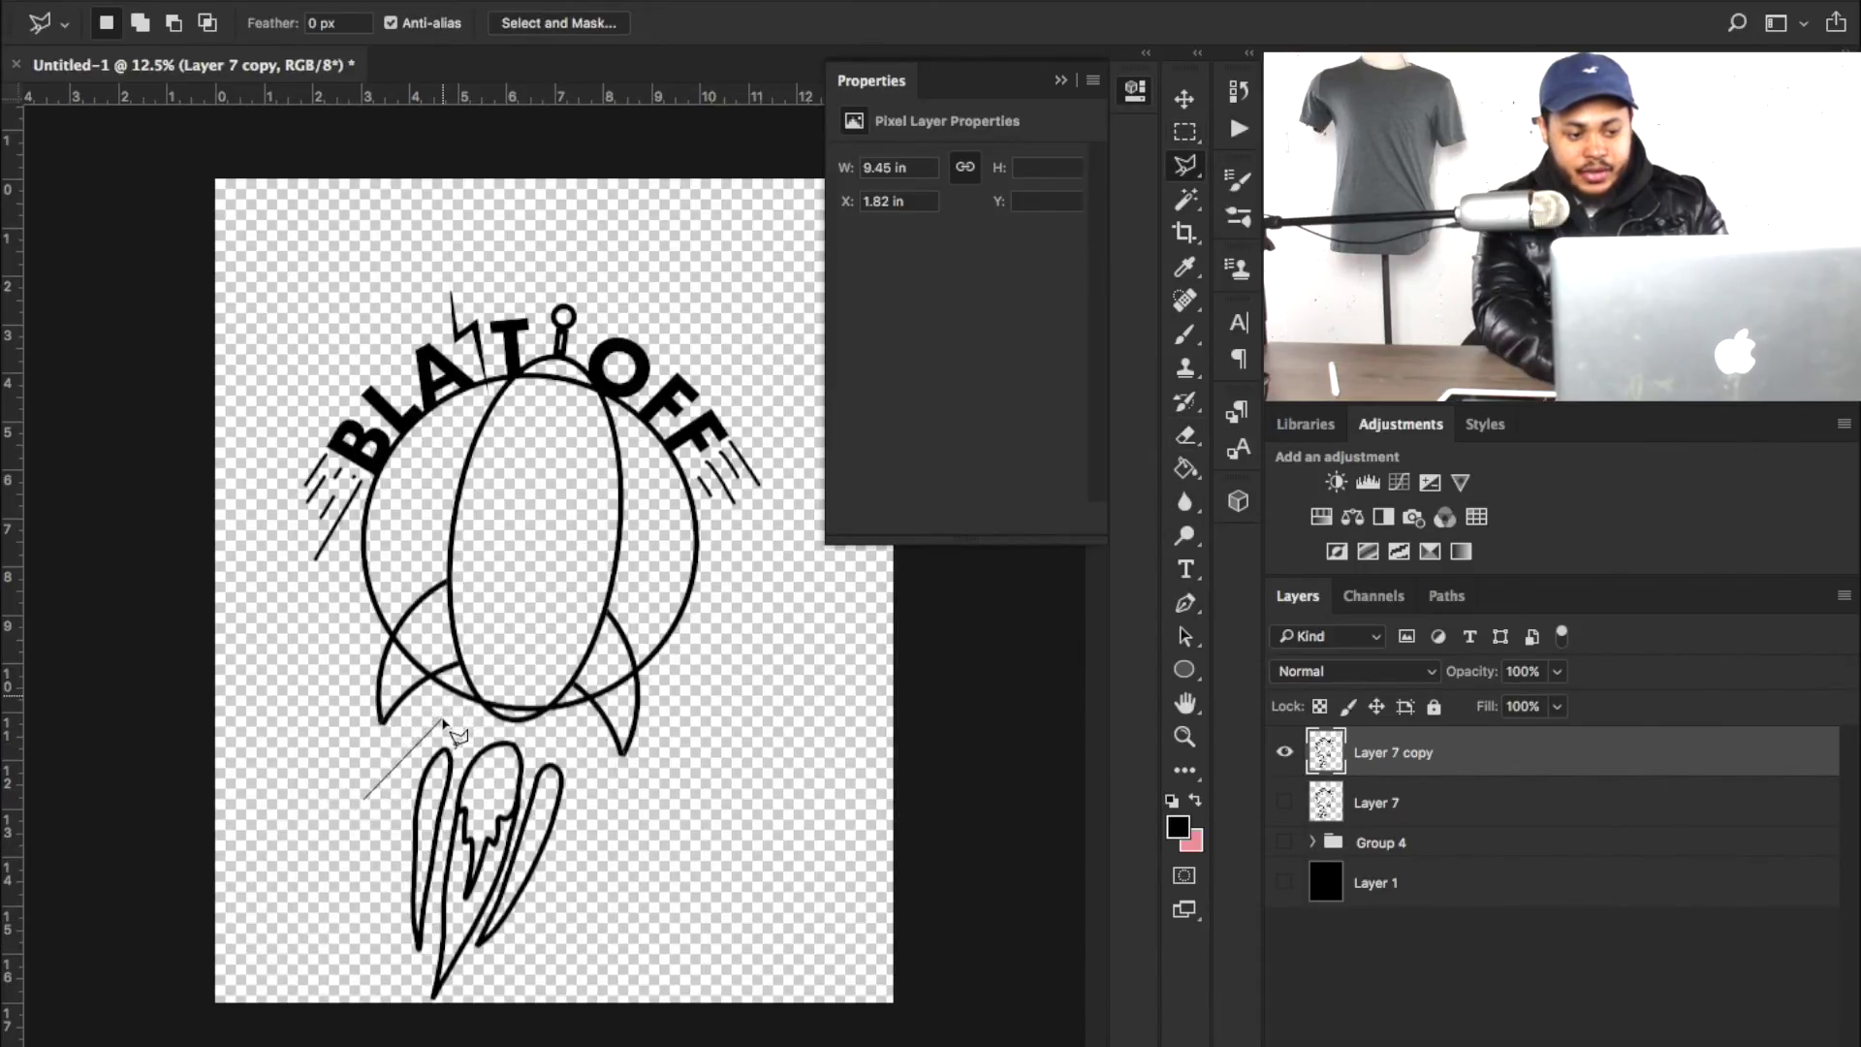
click(443, 723)
key(Escape)
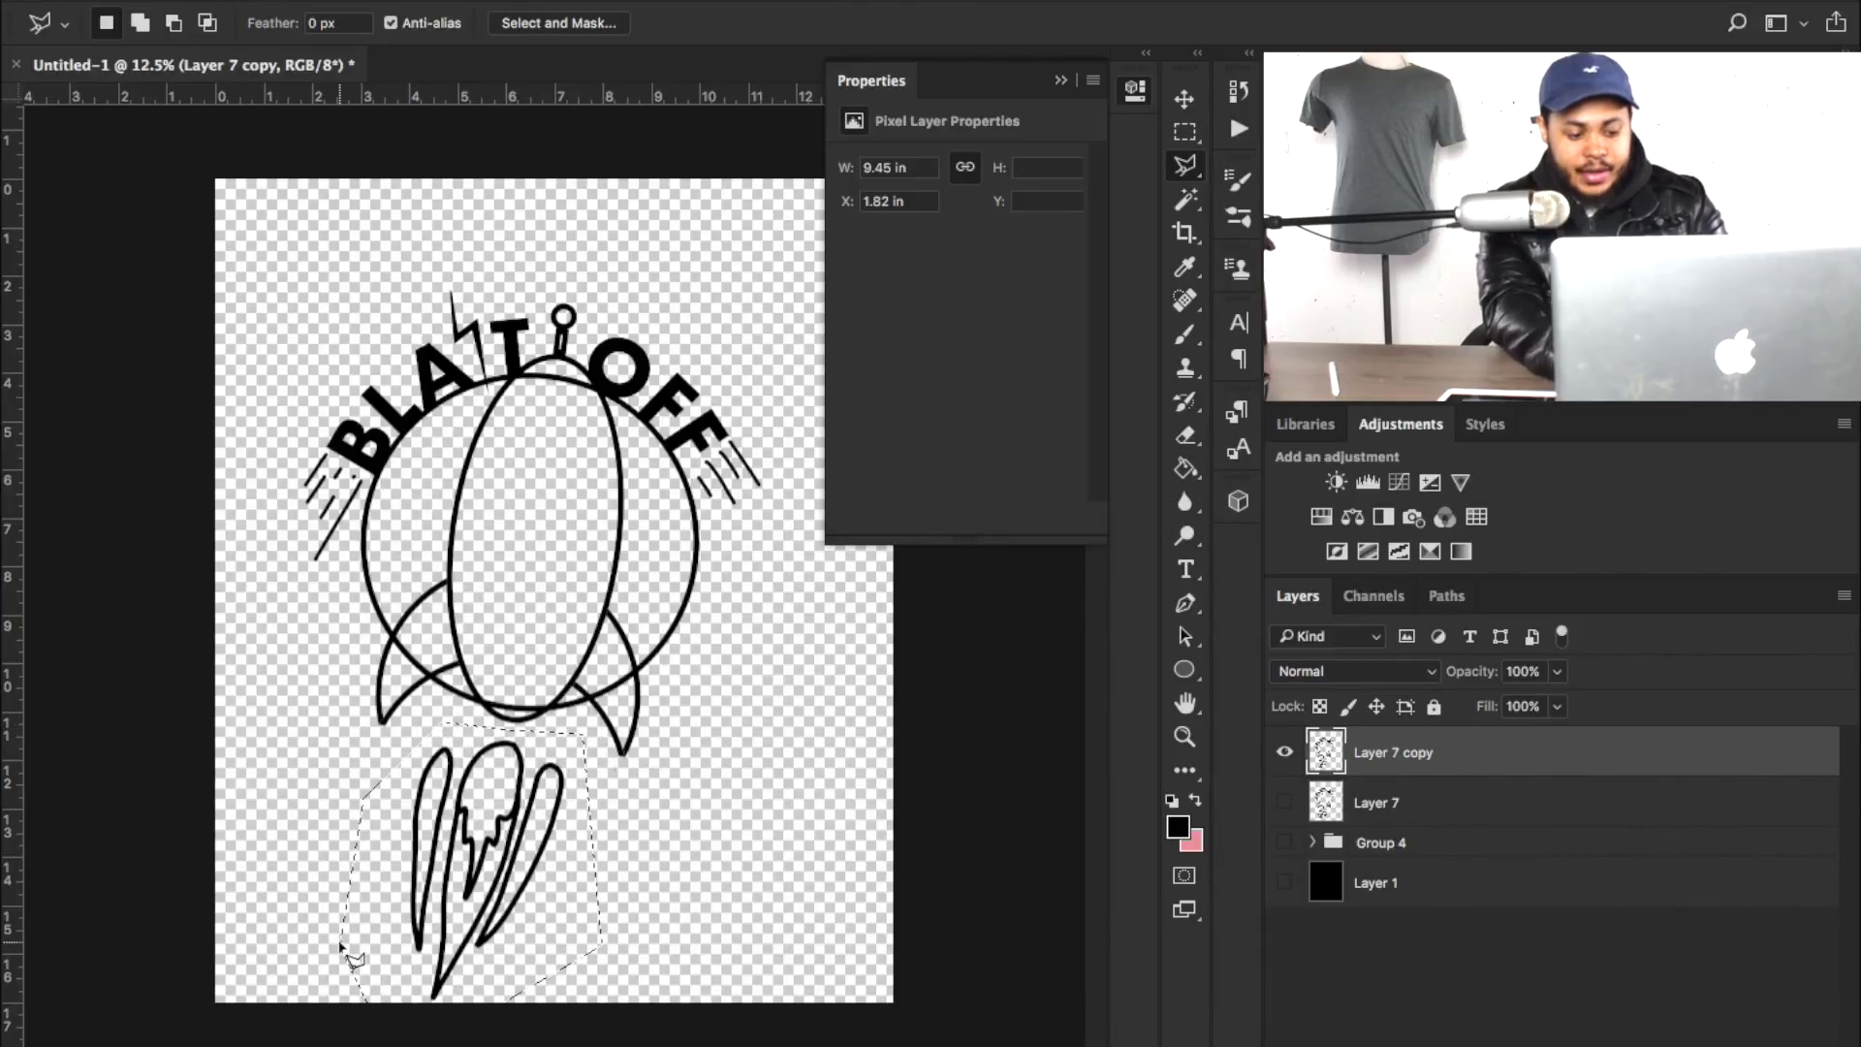
key(super+j)
Select the area around the flames and delete the original flames from Layer 7 copy
click(401, 735)
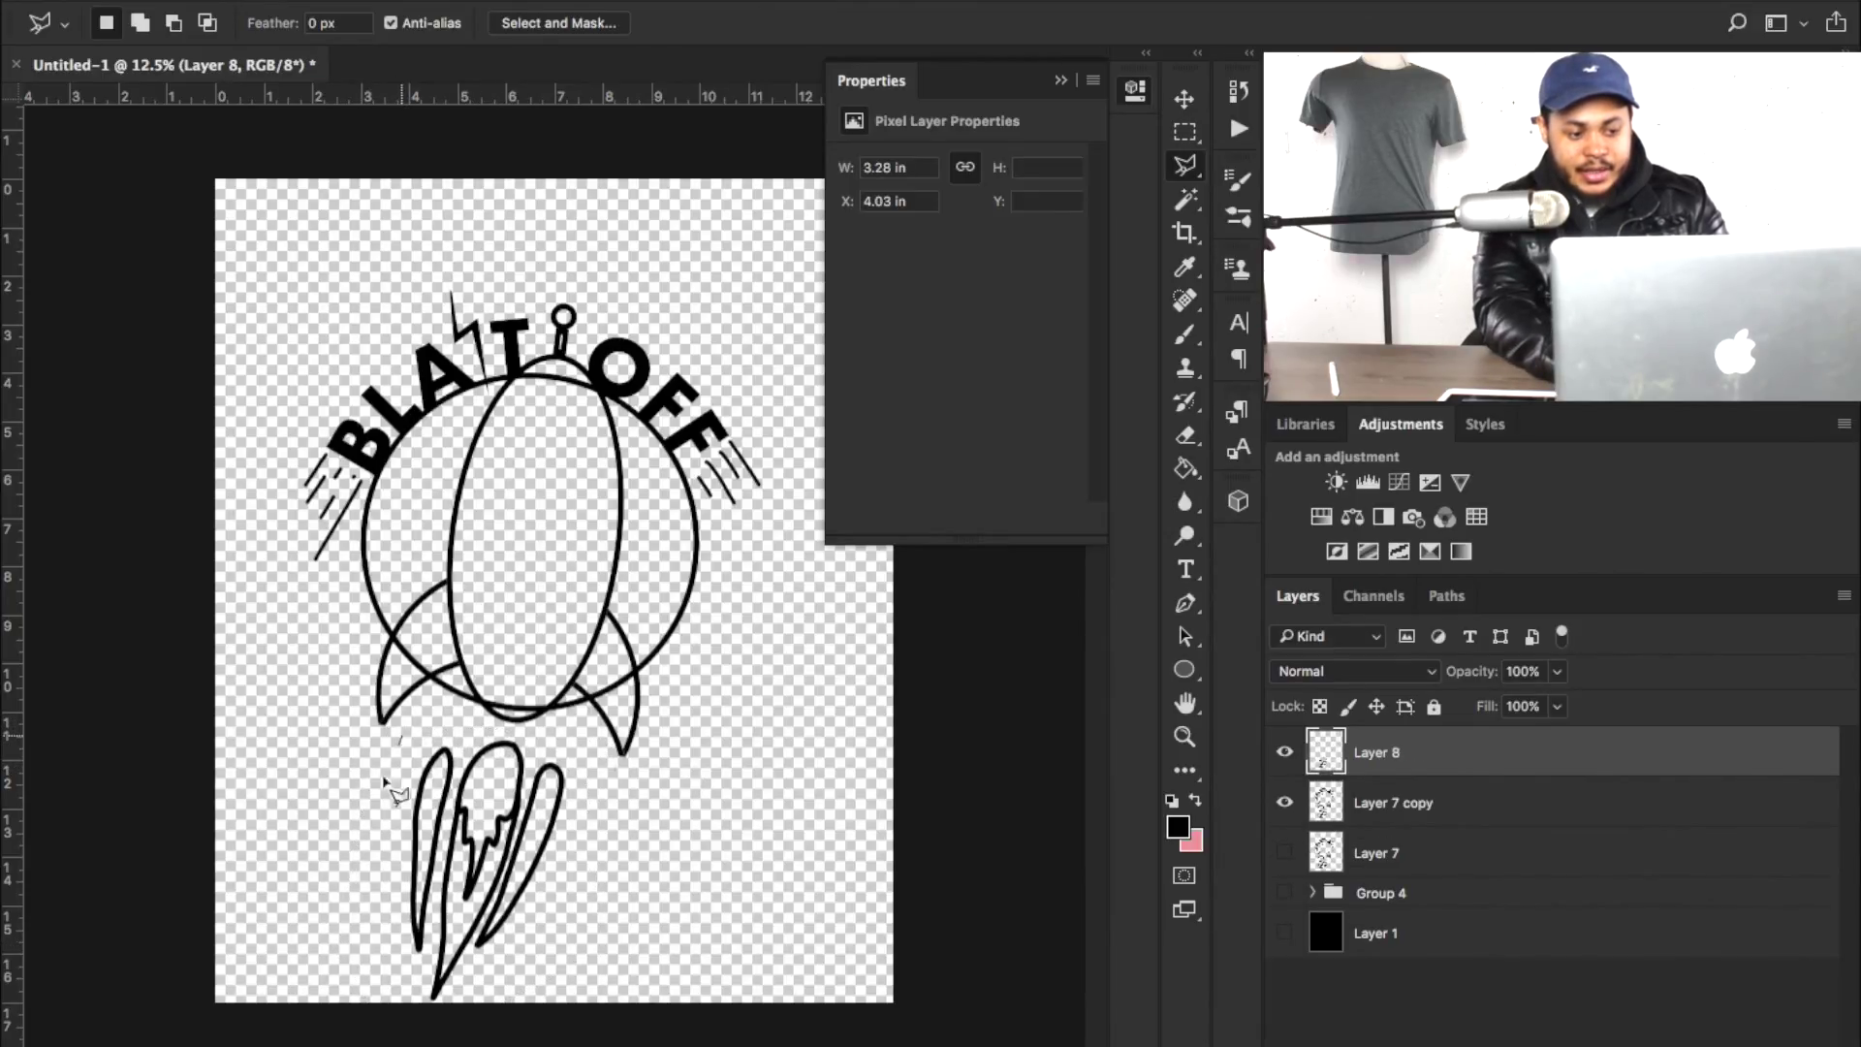
click(349, 868)
click(397, 1044)
click(504, 1037)
double_click(608, 733)
click(1393, 803)
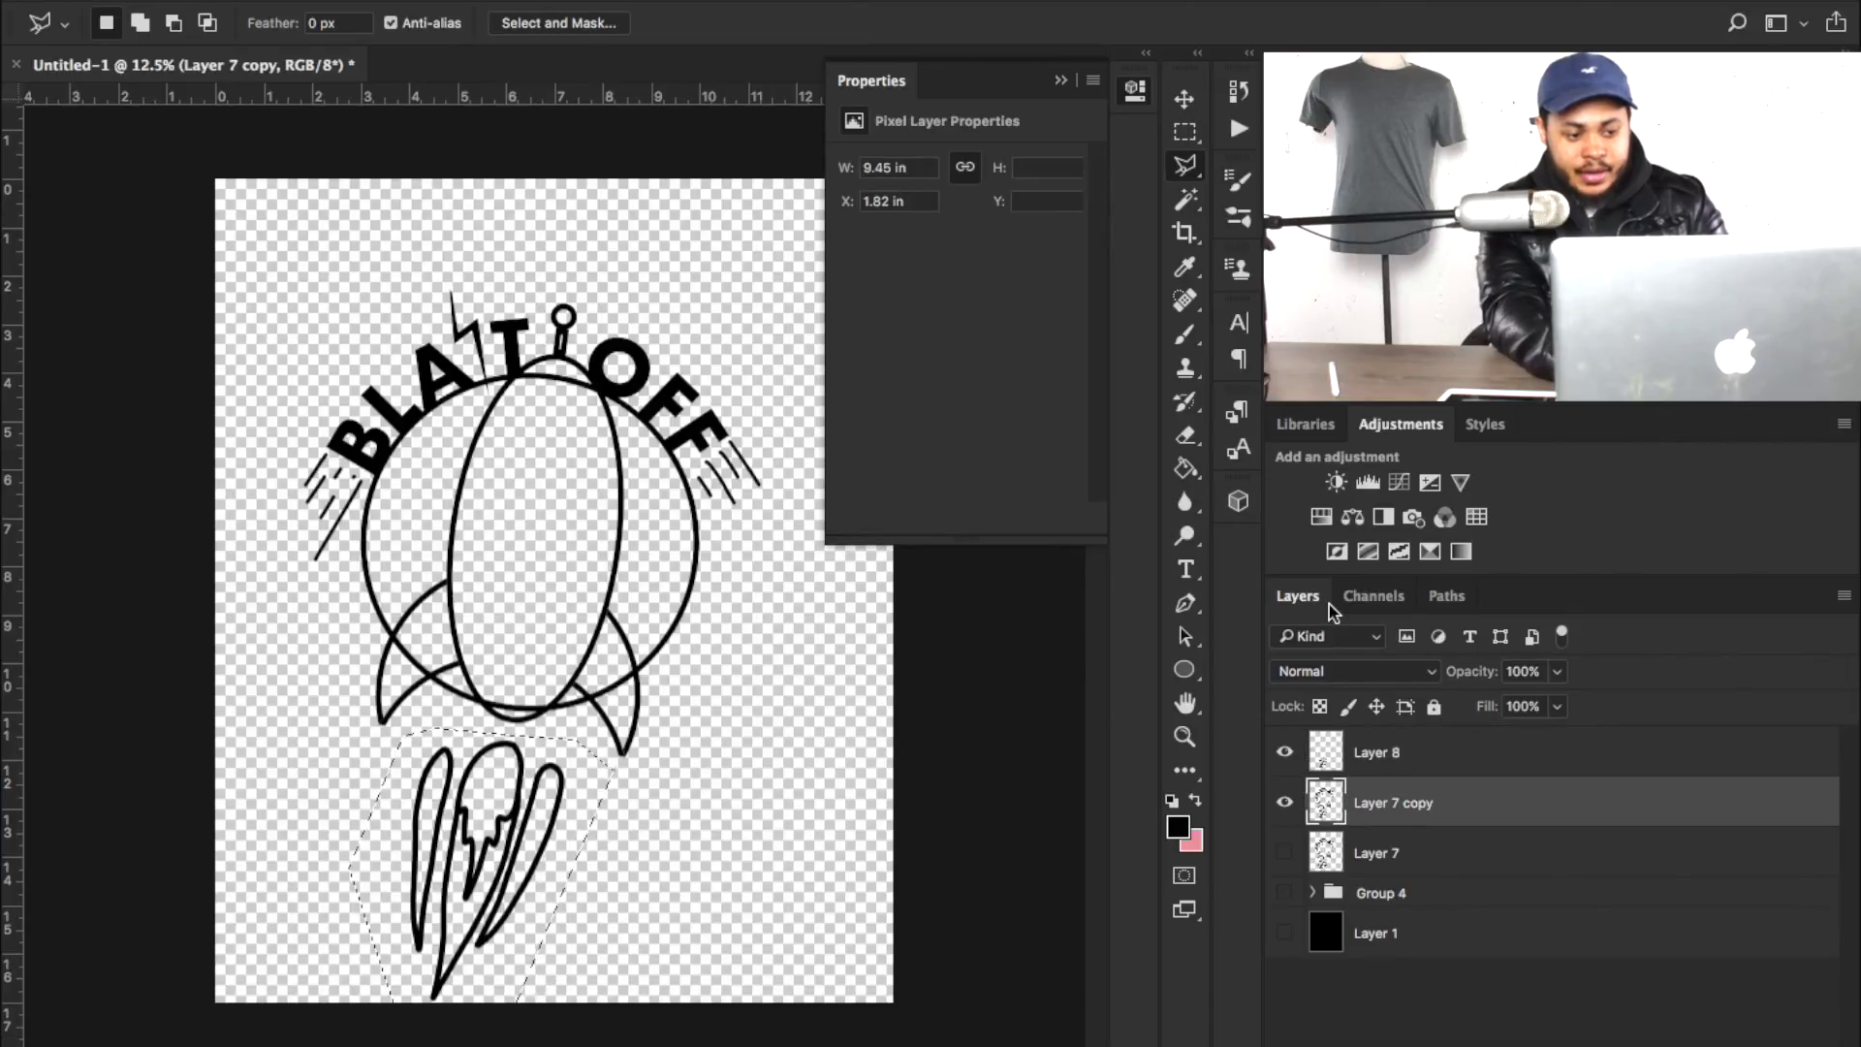
key(Delete)
key(super+d)
Move the Layer 8 flames slightly up and right to X 4.08 in, closer to the rocket
click(1376, 753)
key(v)
drag(807, 534, 809, 523)
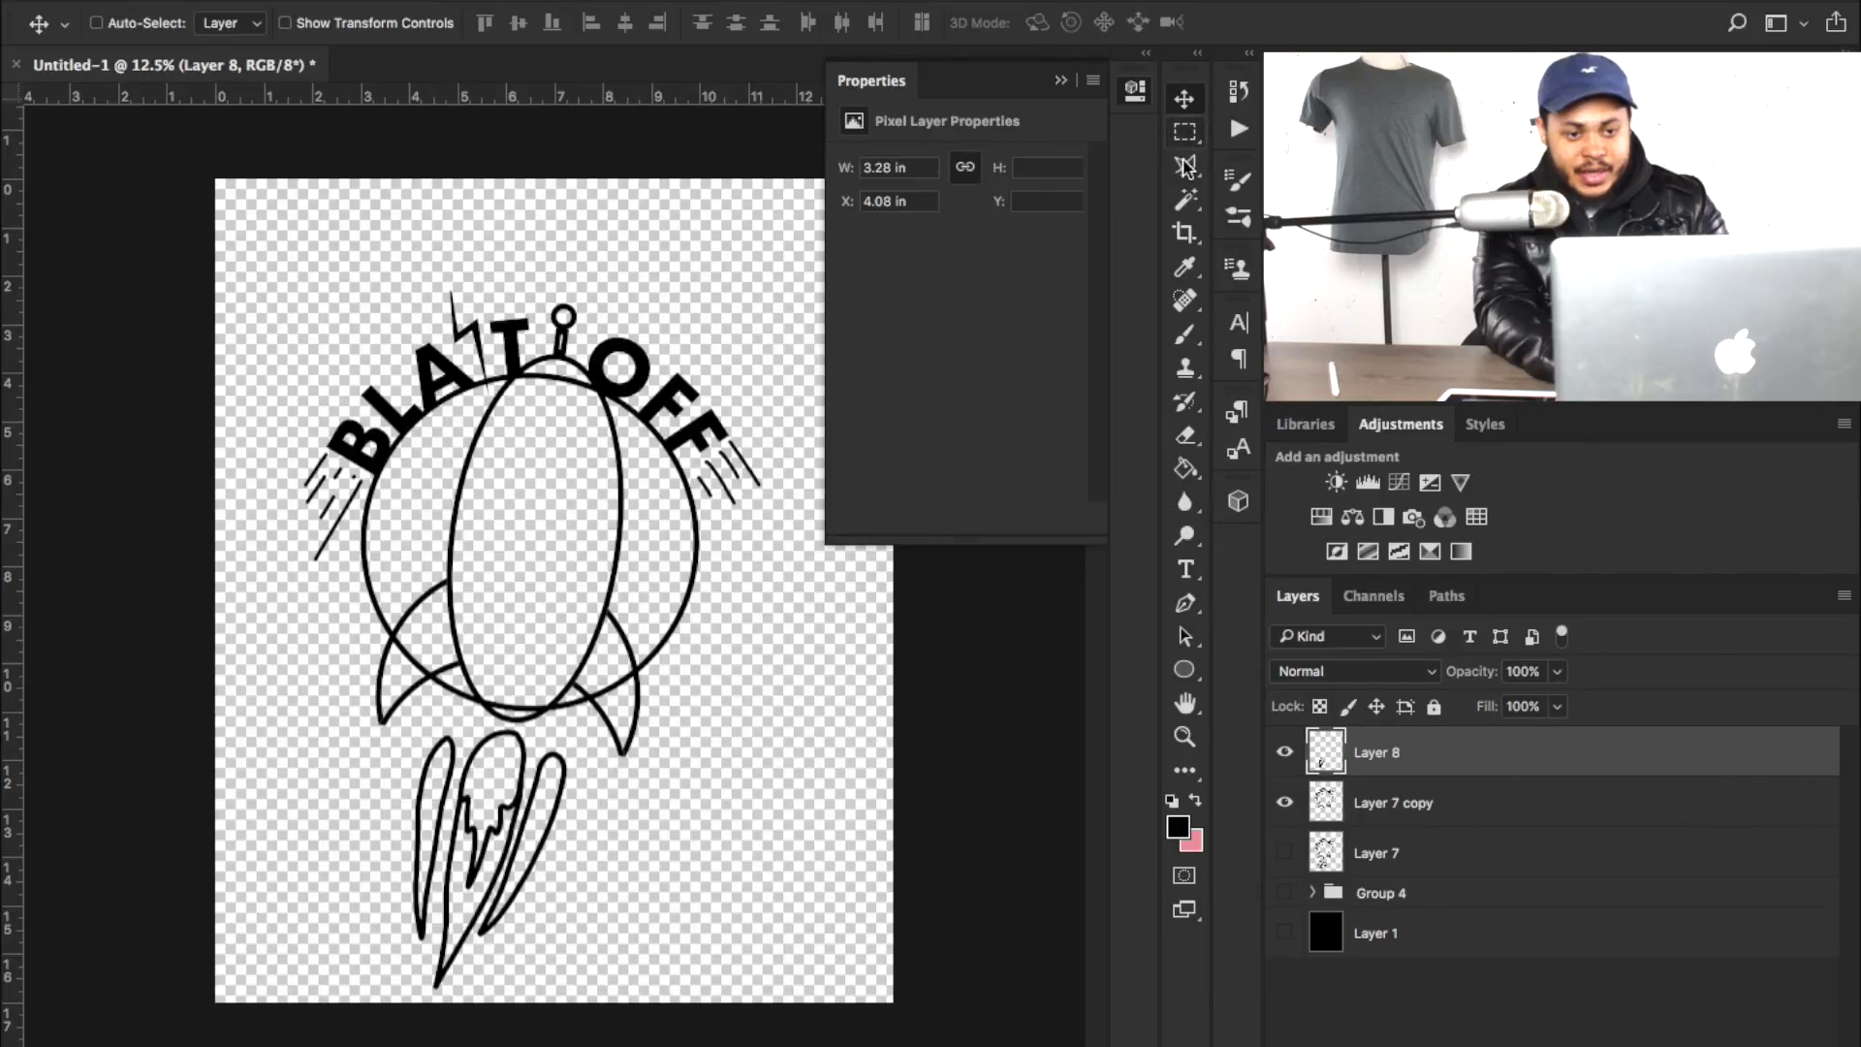
Copy the speed lines beside the letter B onto a new layer and move the copy down beside the flames
click(1187, 167)
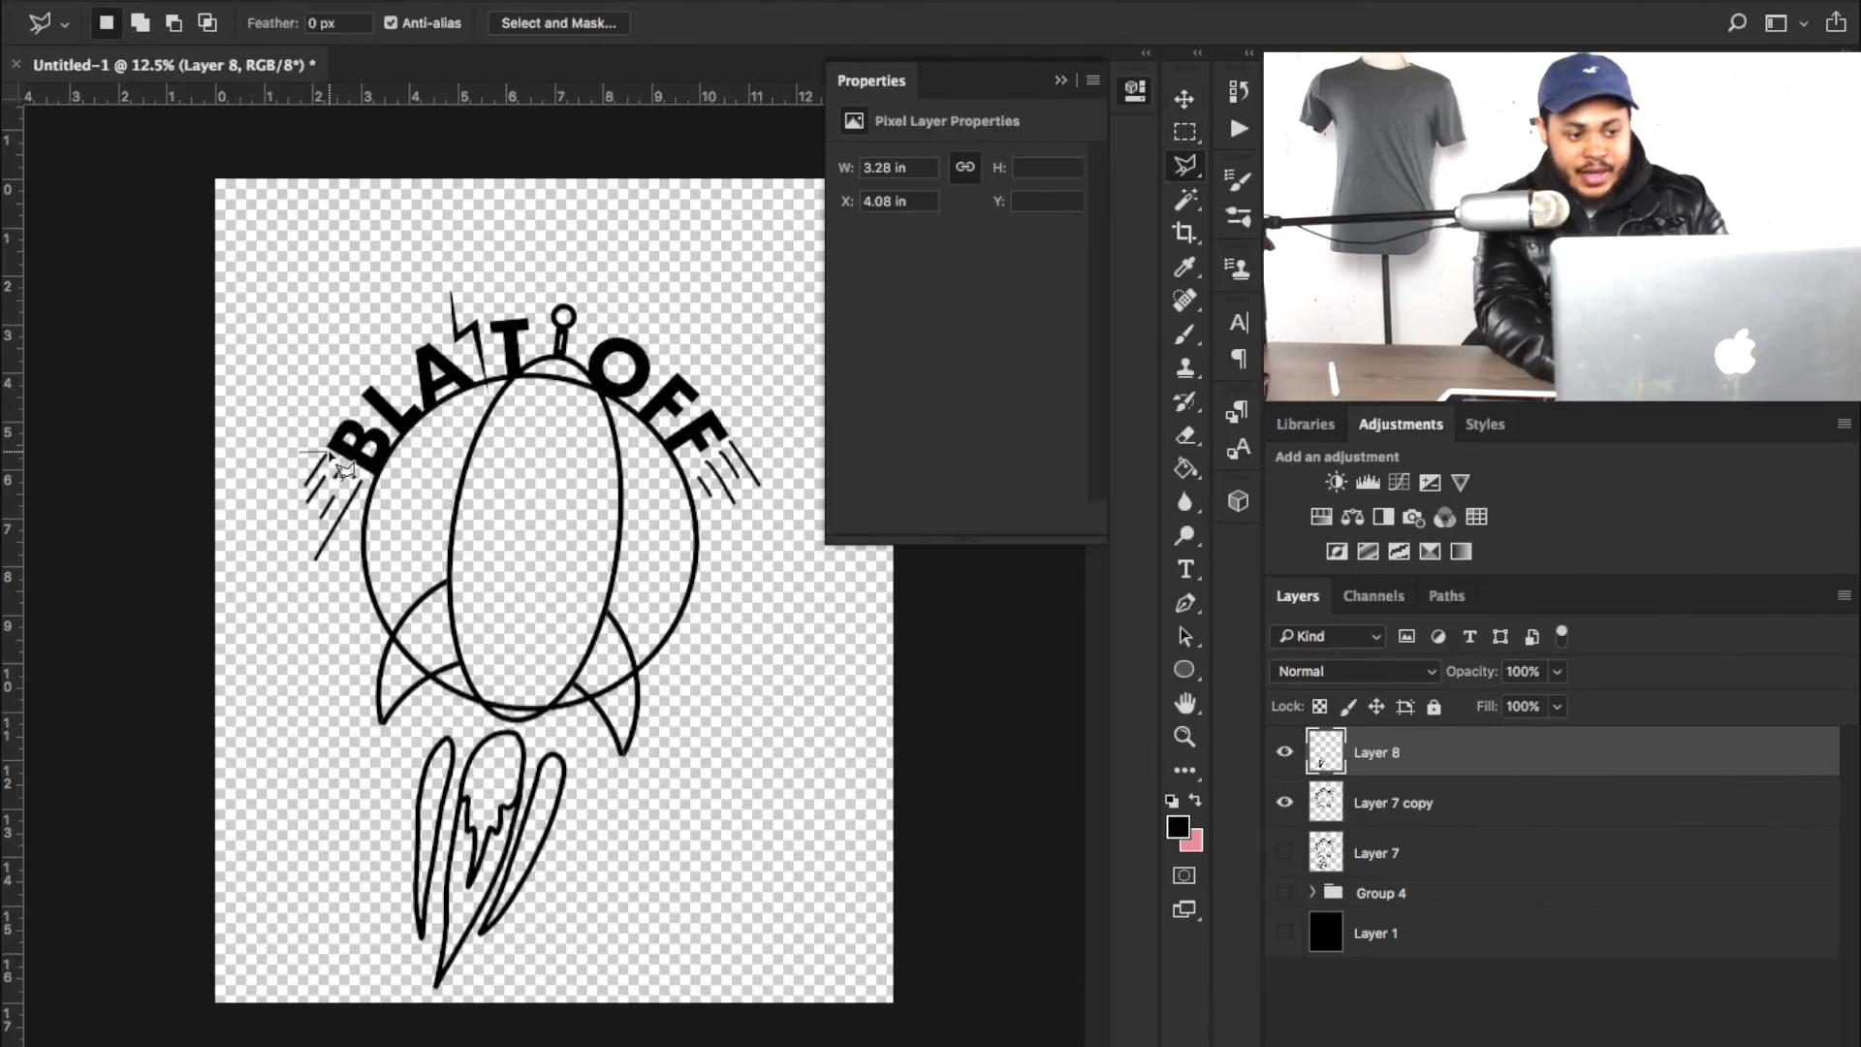
key(alt+bracketleft)
key(ctrl+j)
key(v)
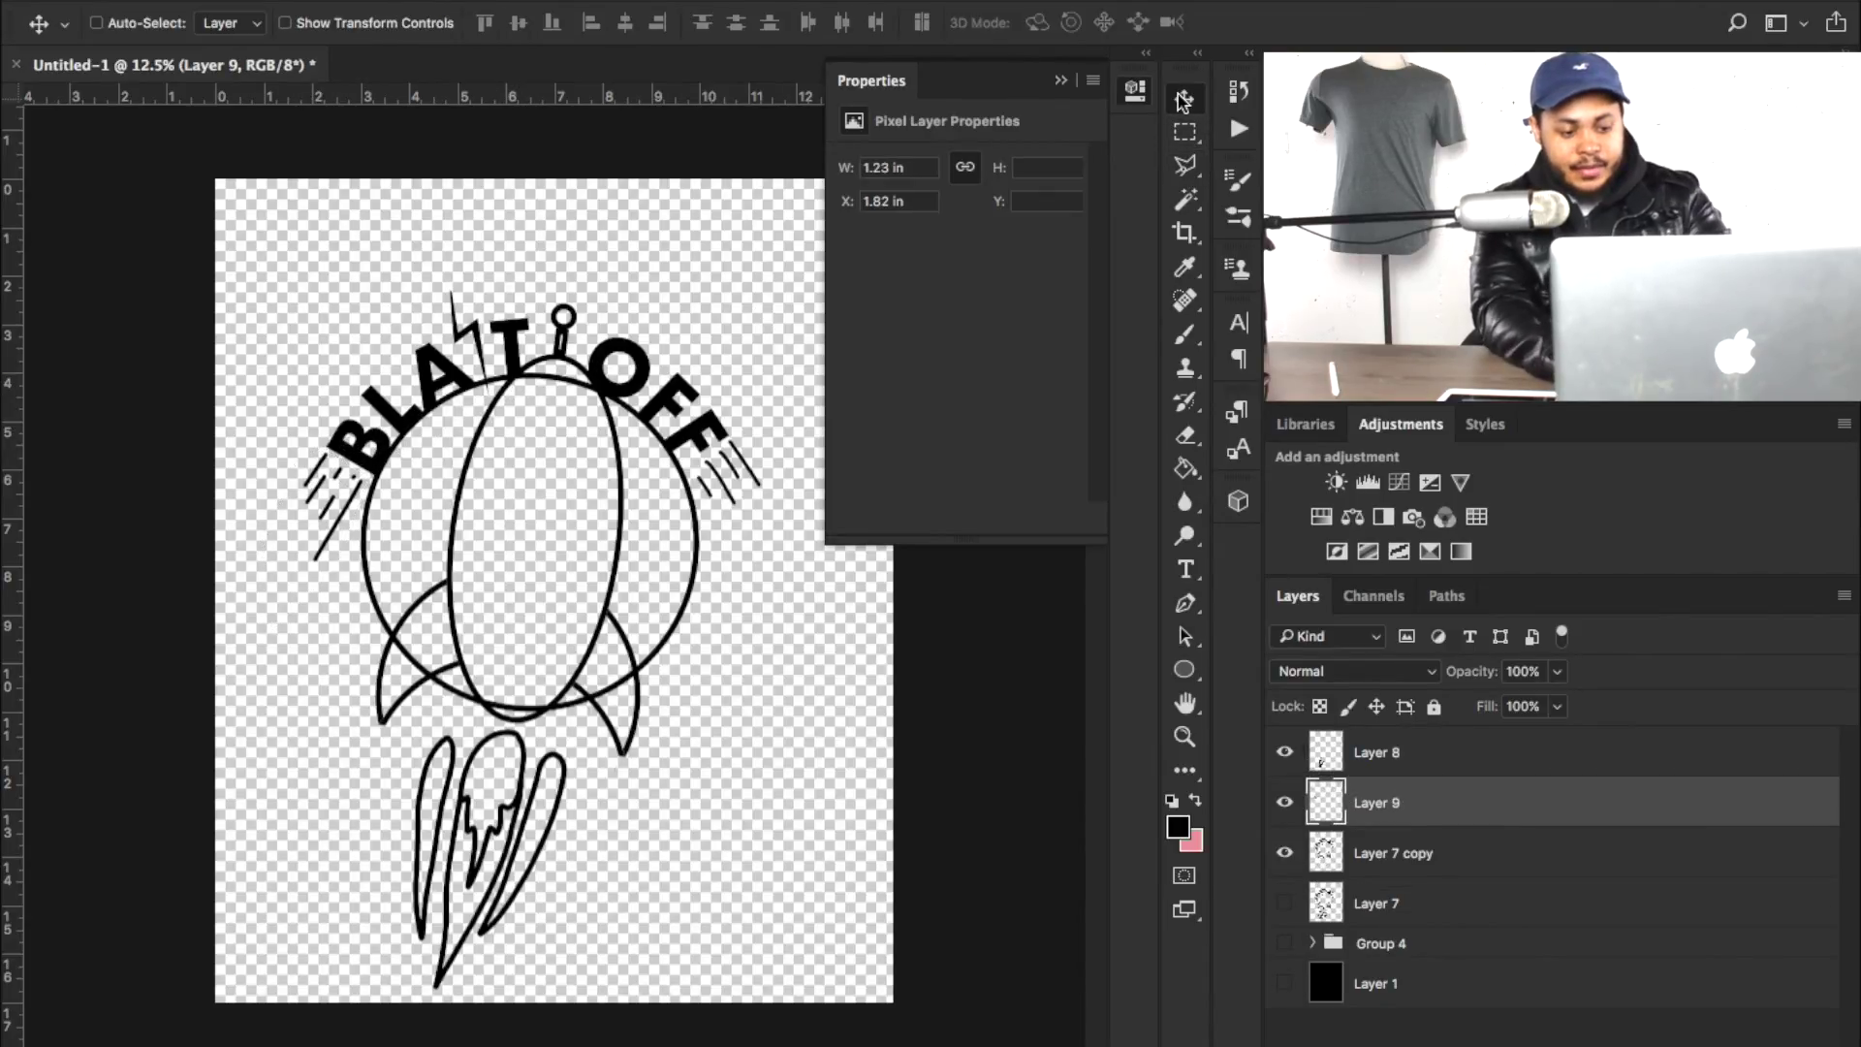
key(ctrl+t)
drag(326, 495, 361, 766)
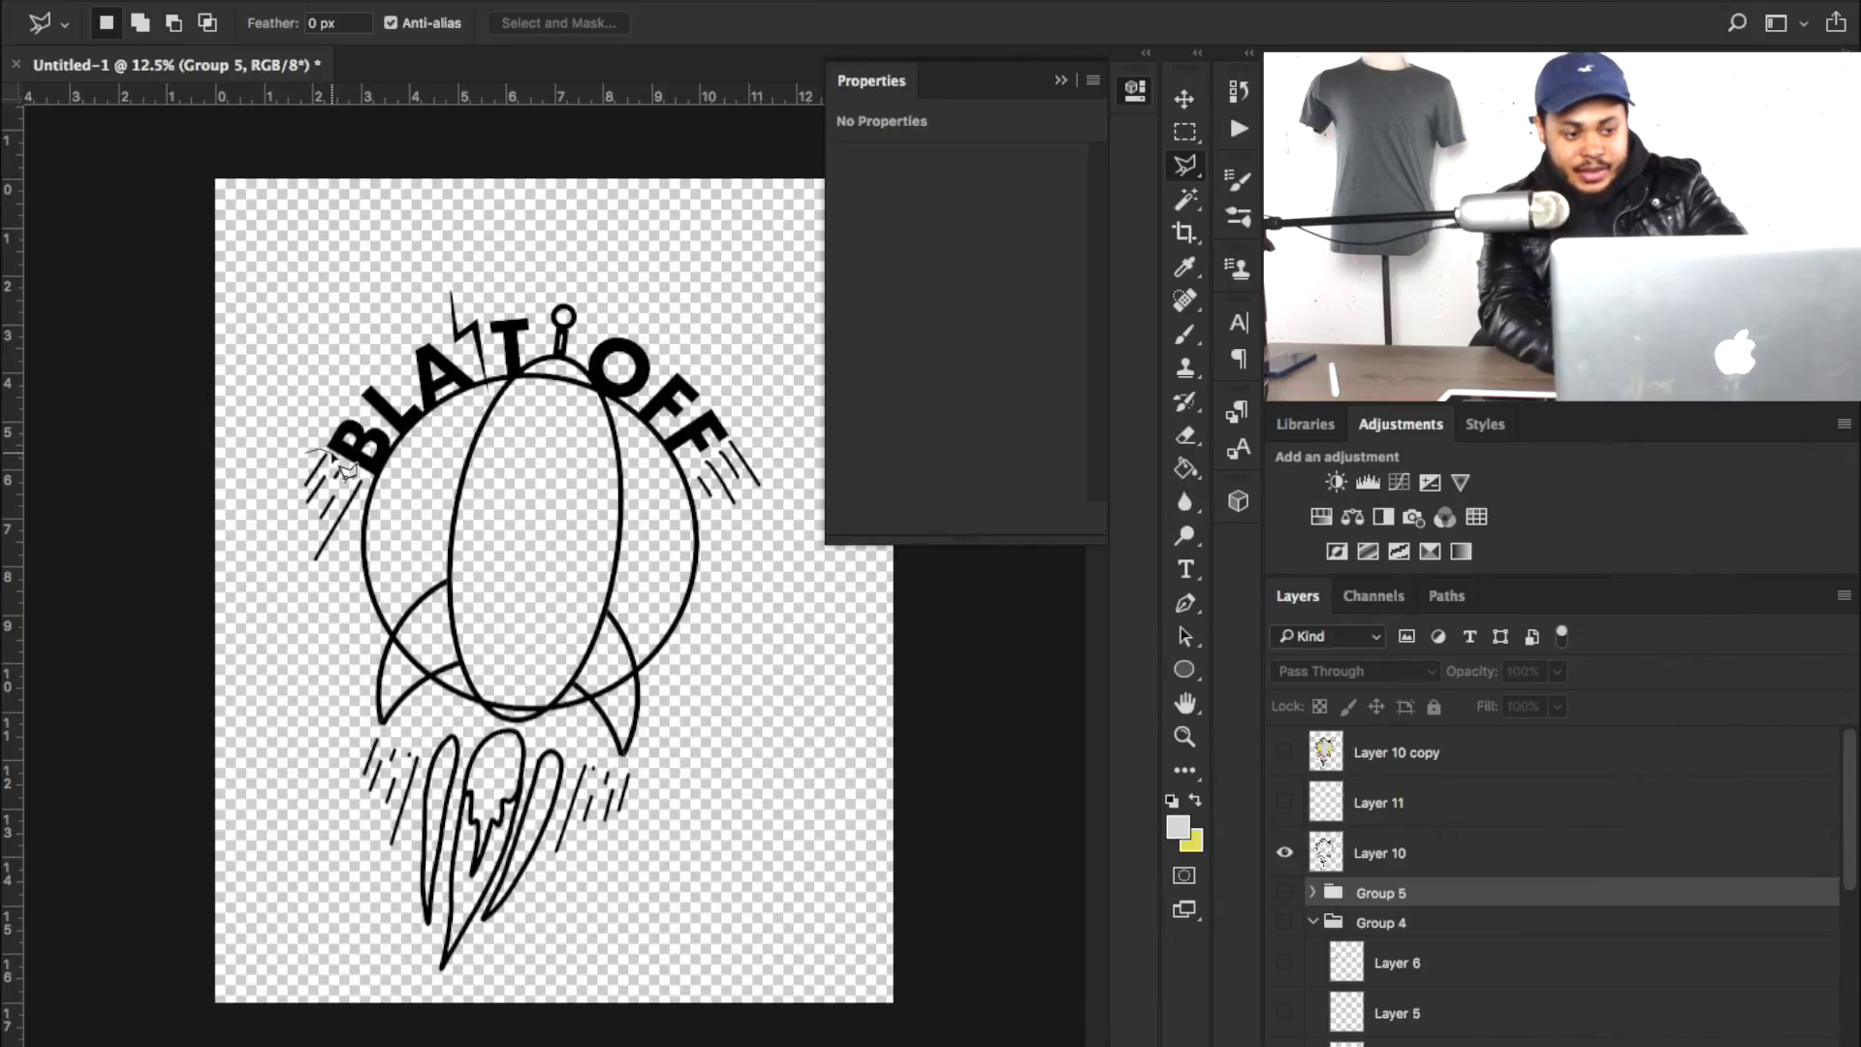
Separate the speed lines at both ends of the BLAST OFF lettering from Layer 10 onto their own layers
click(367, 475)
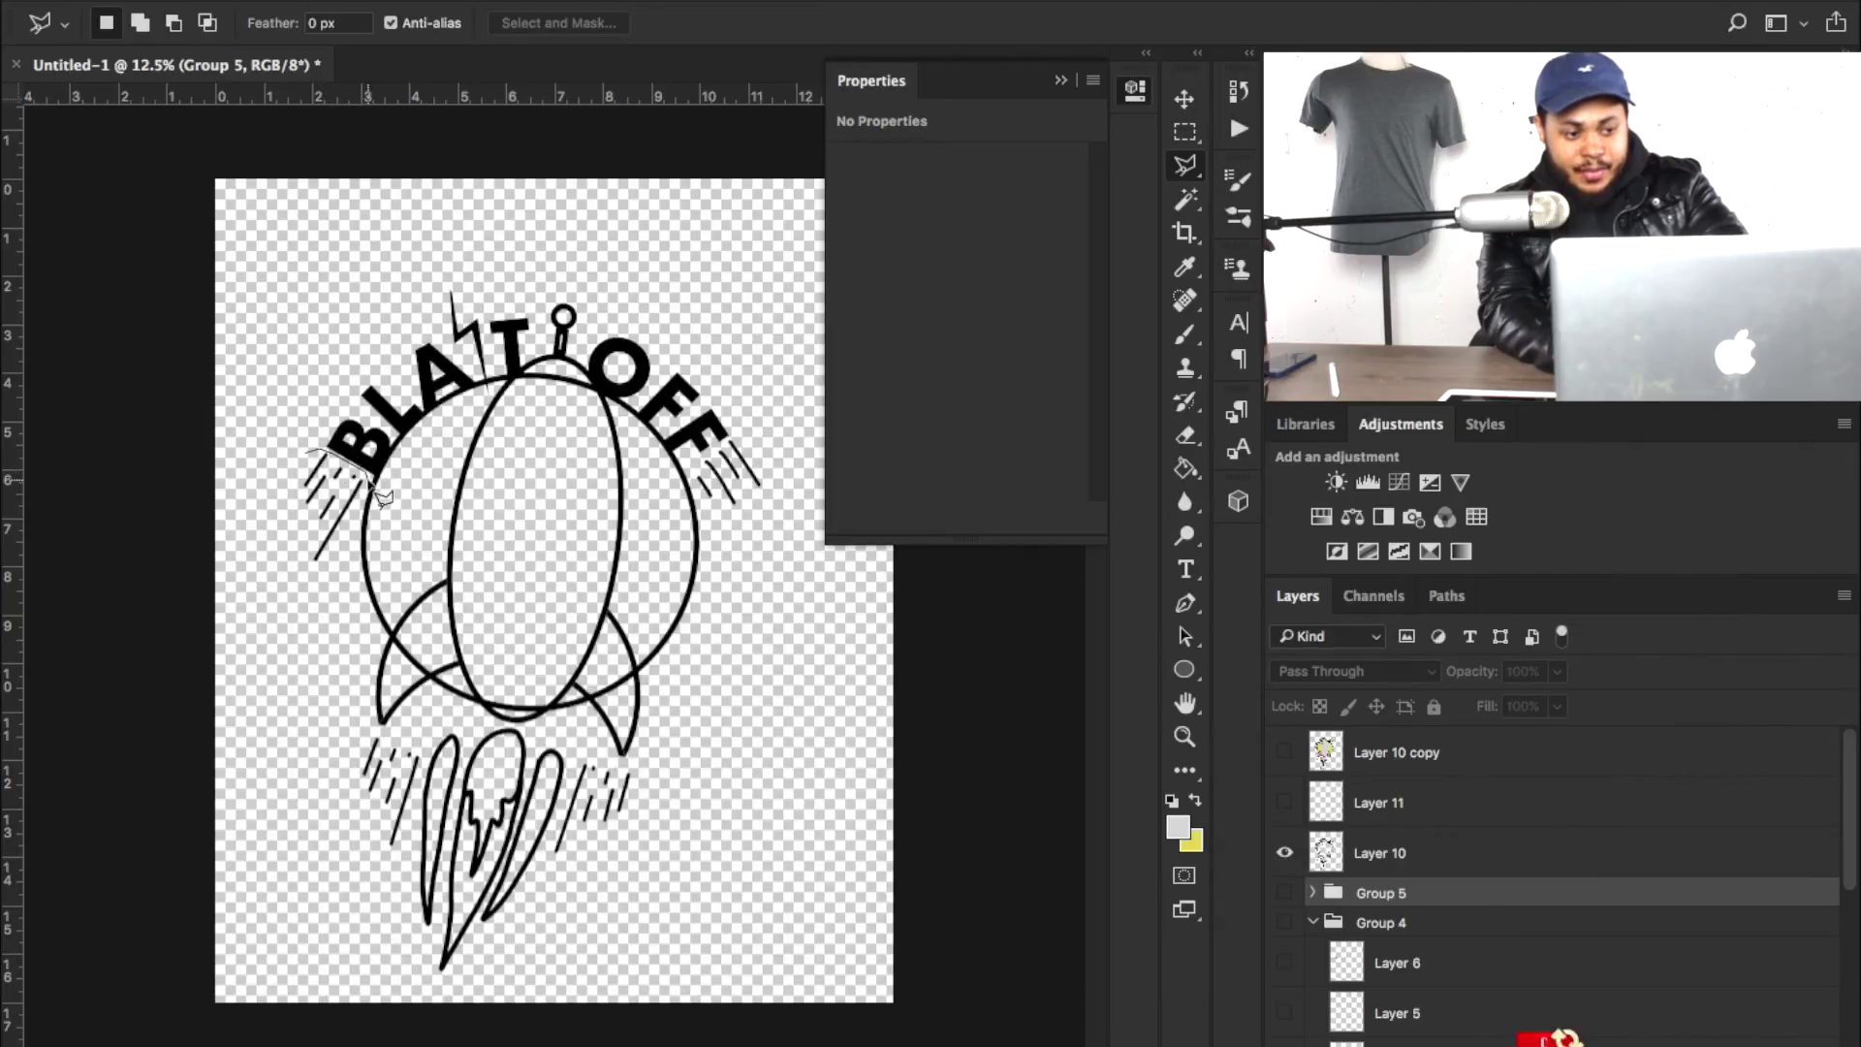
click(334, 591)
double_click(269, 572)
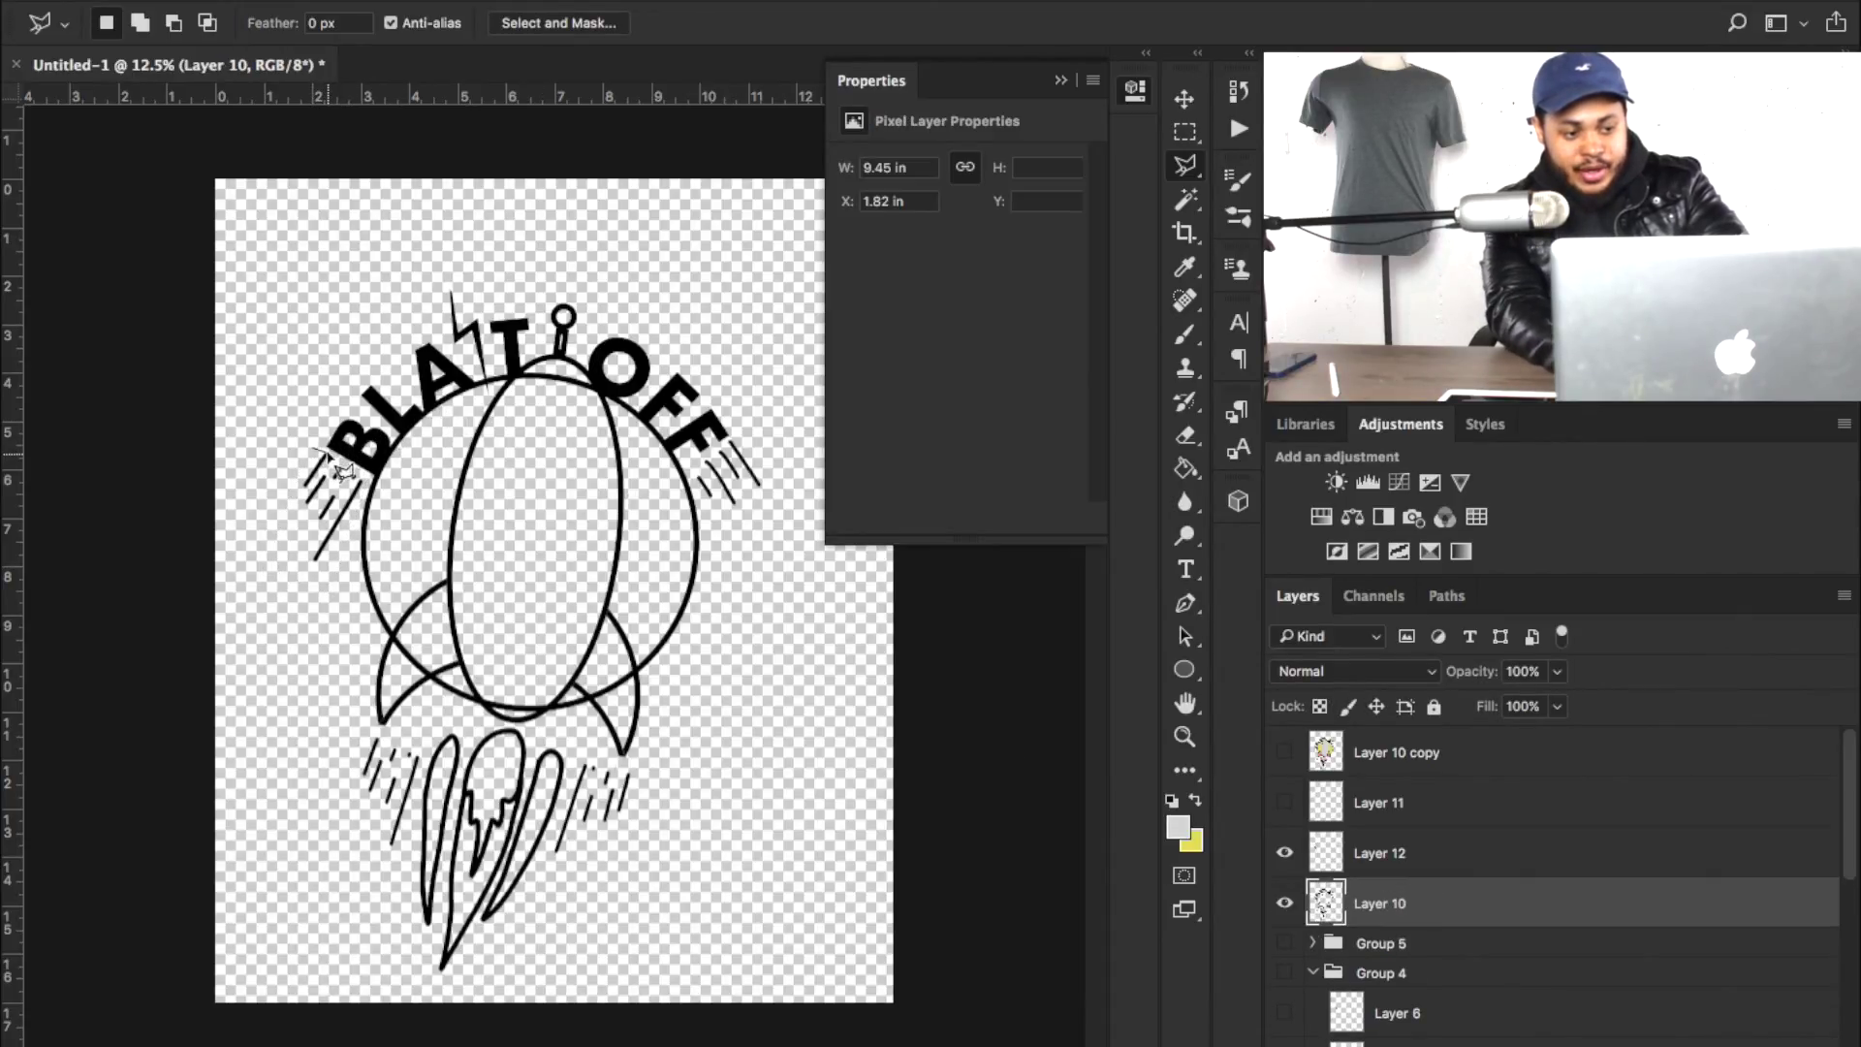
key(ctrl+j)
key(v)
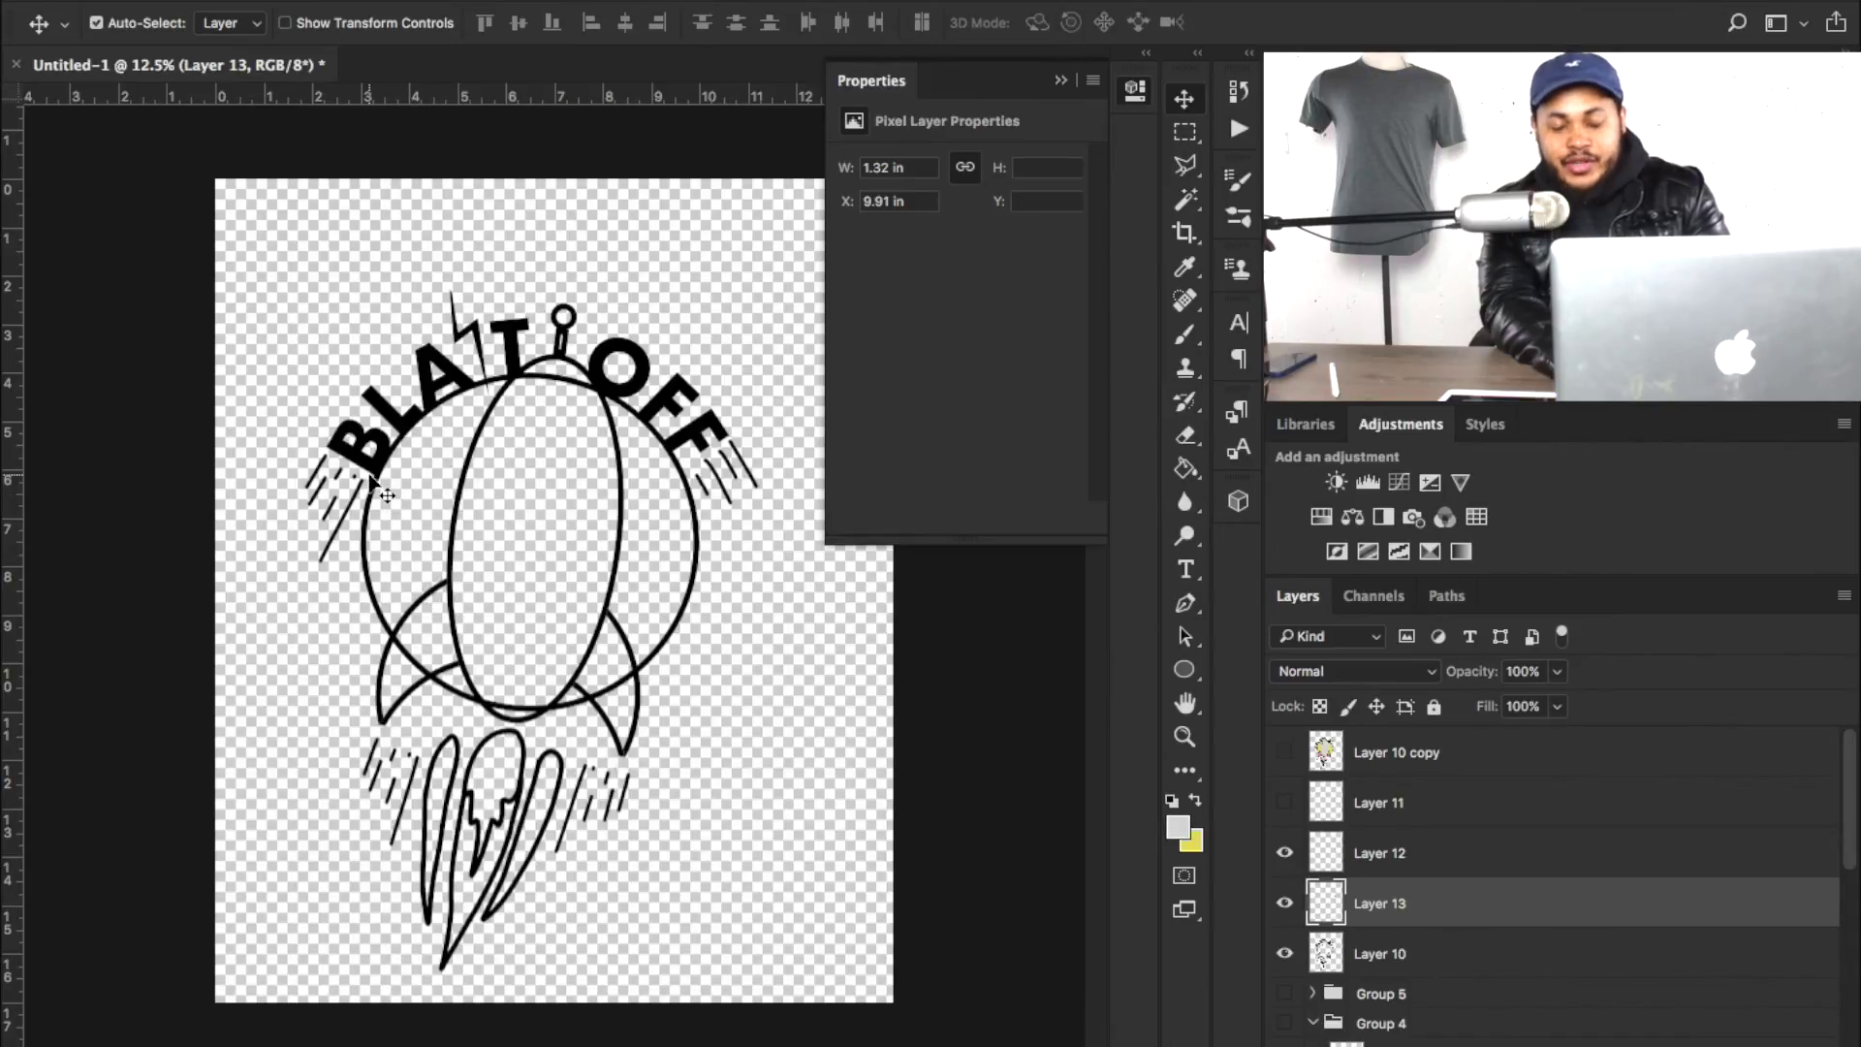
Show the Rocket yo sketch to compare it with the artwork, then hide Group 4 again and select Layer 11
scroll(1457, 911, down, 5)
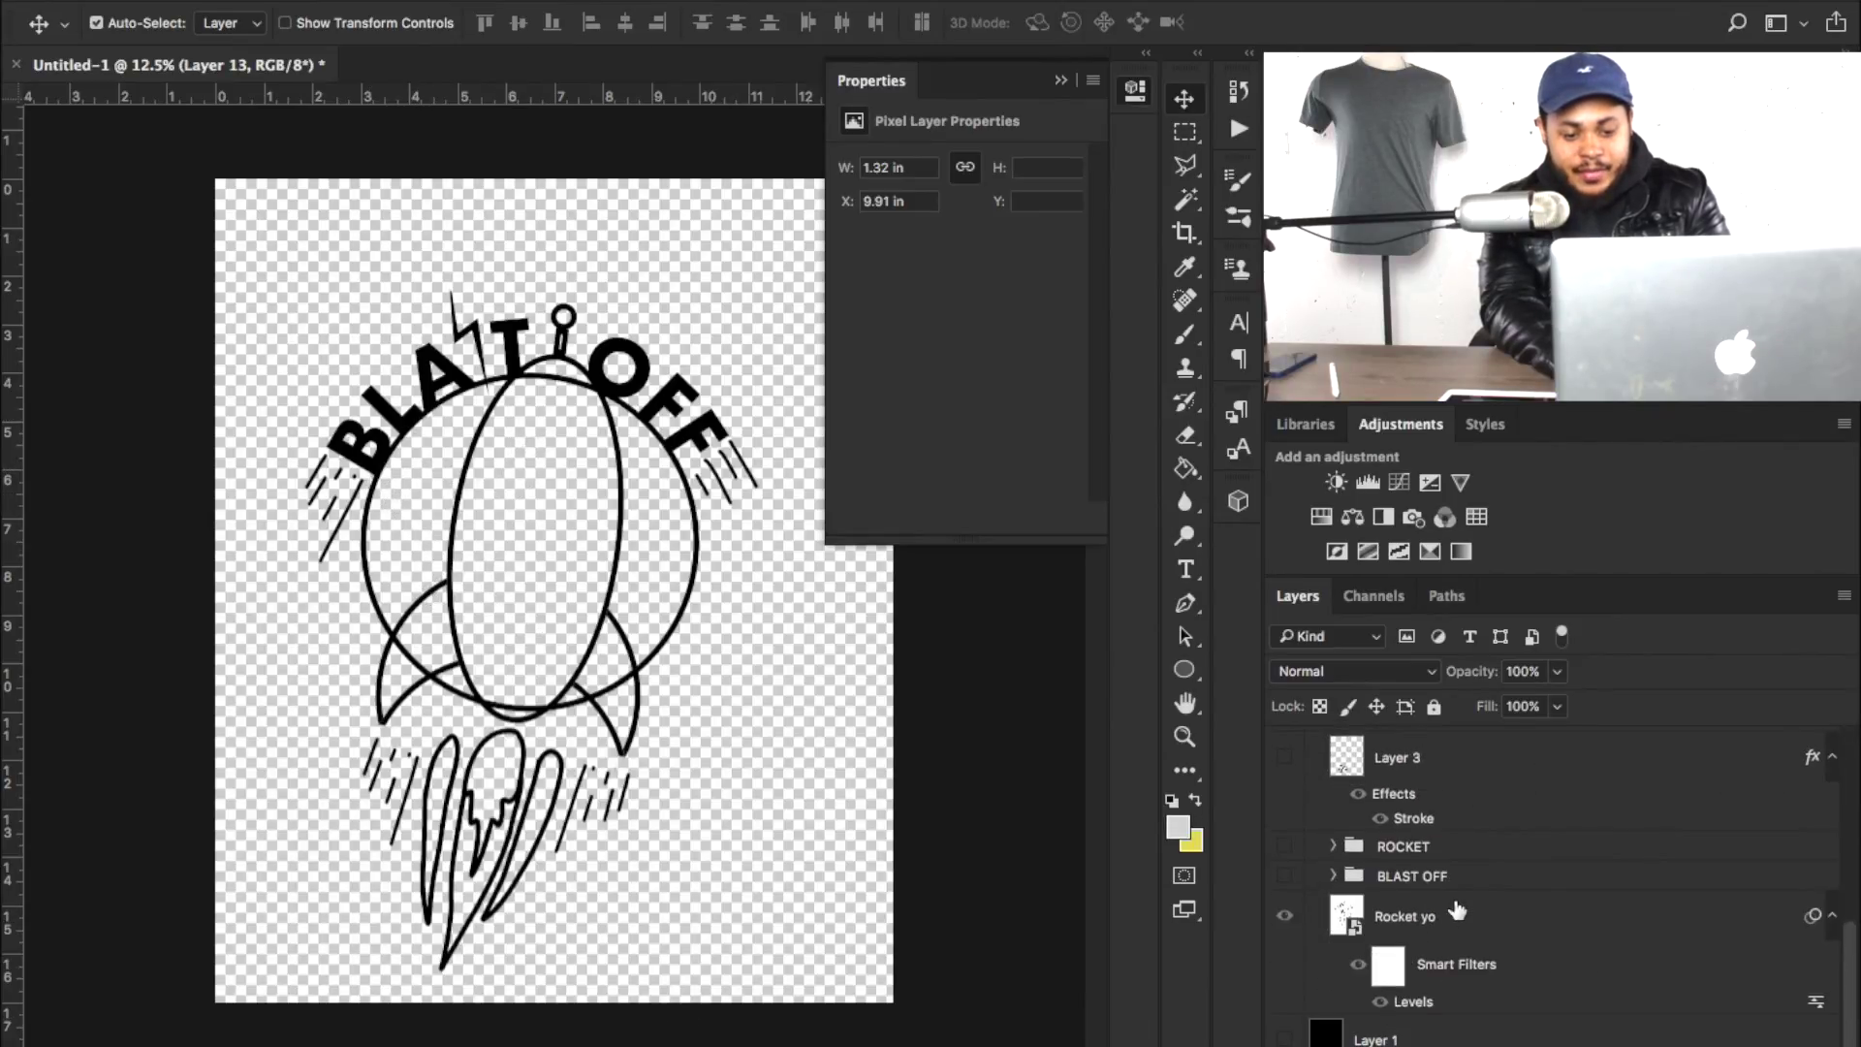
click(1286, 916)
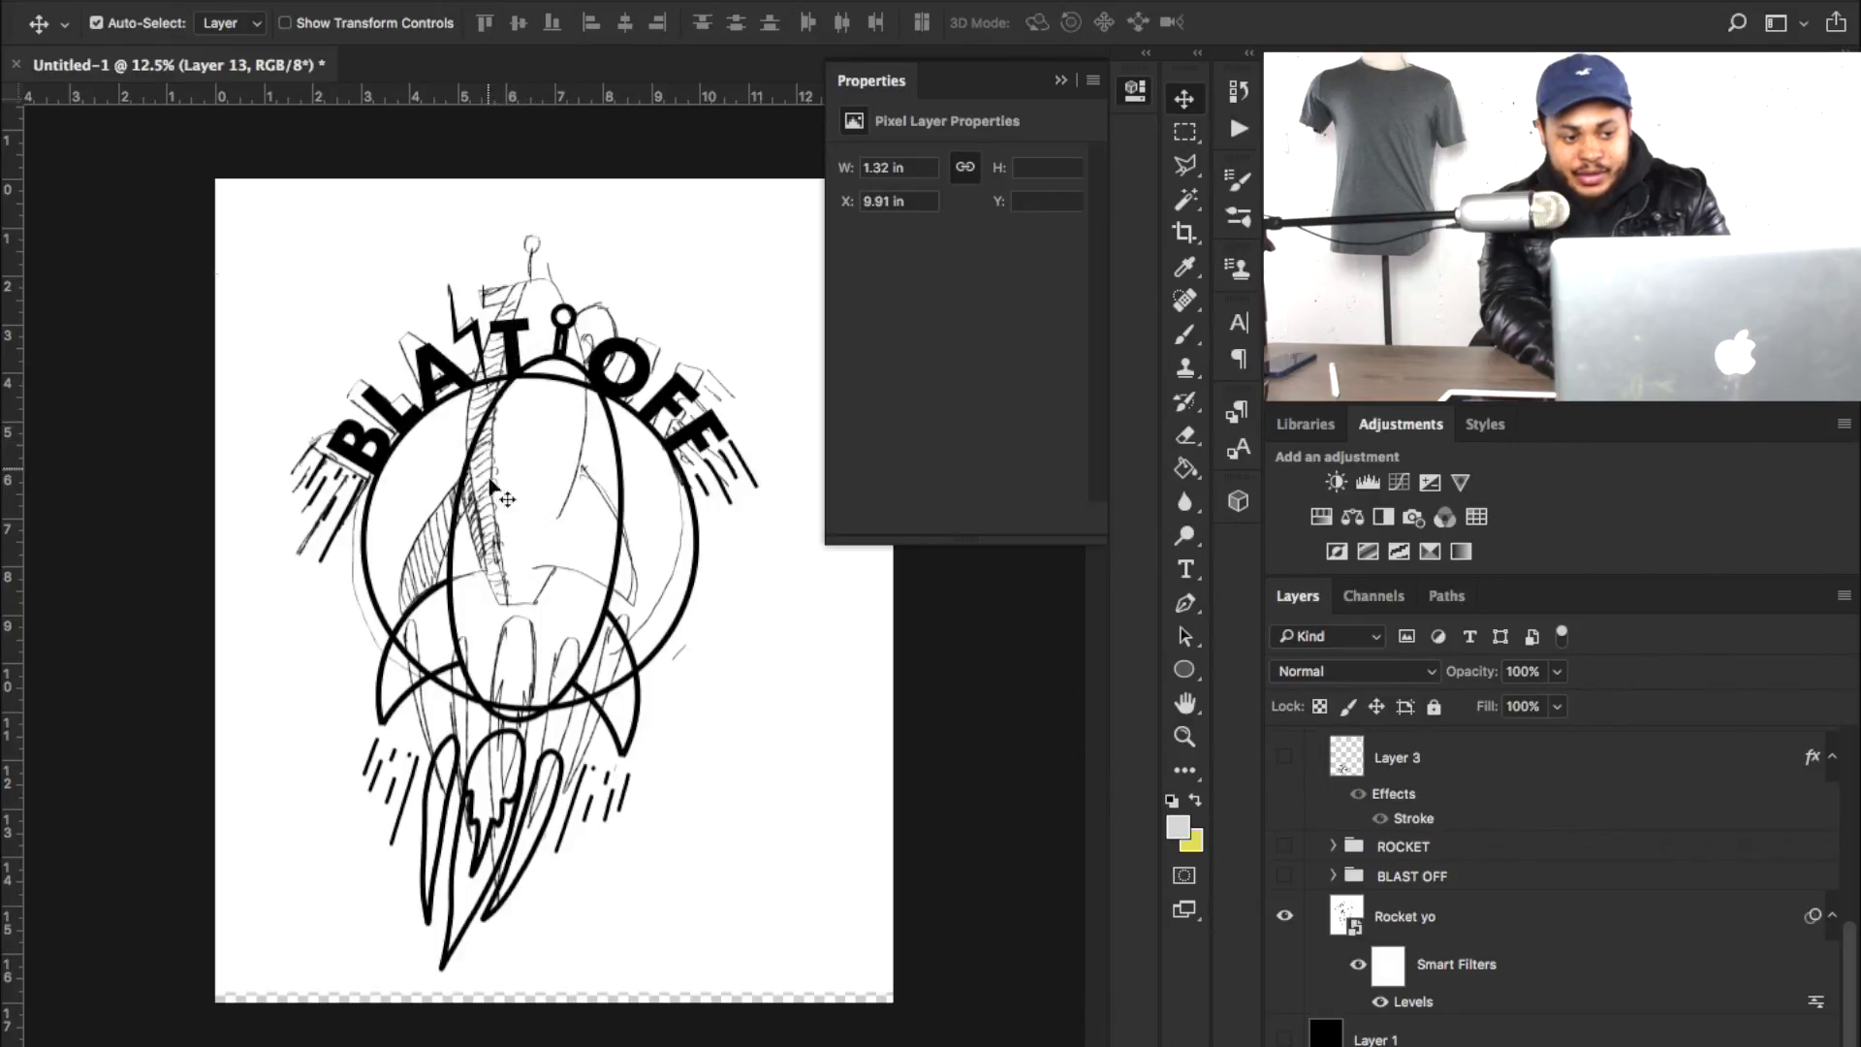
scroll(1328, 849, up, 4)
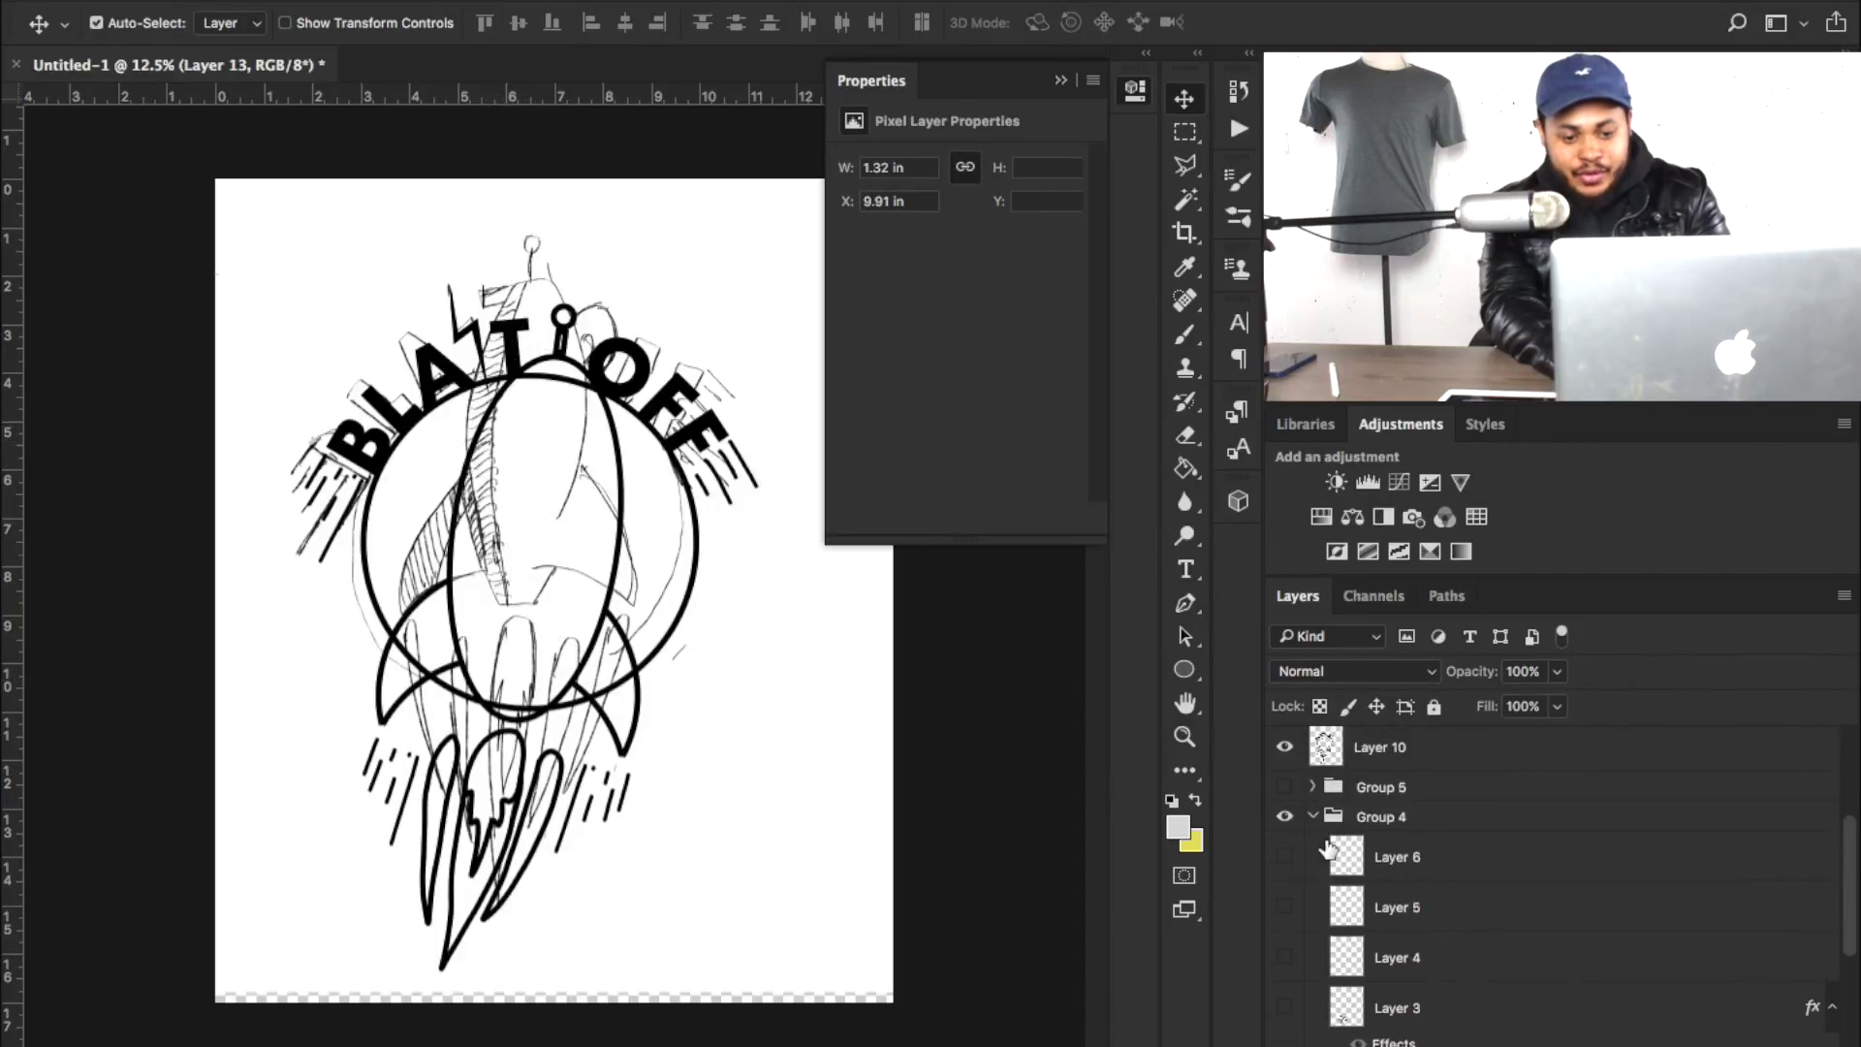
click(1319, 849)
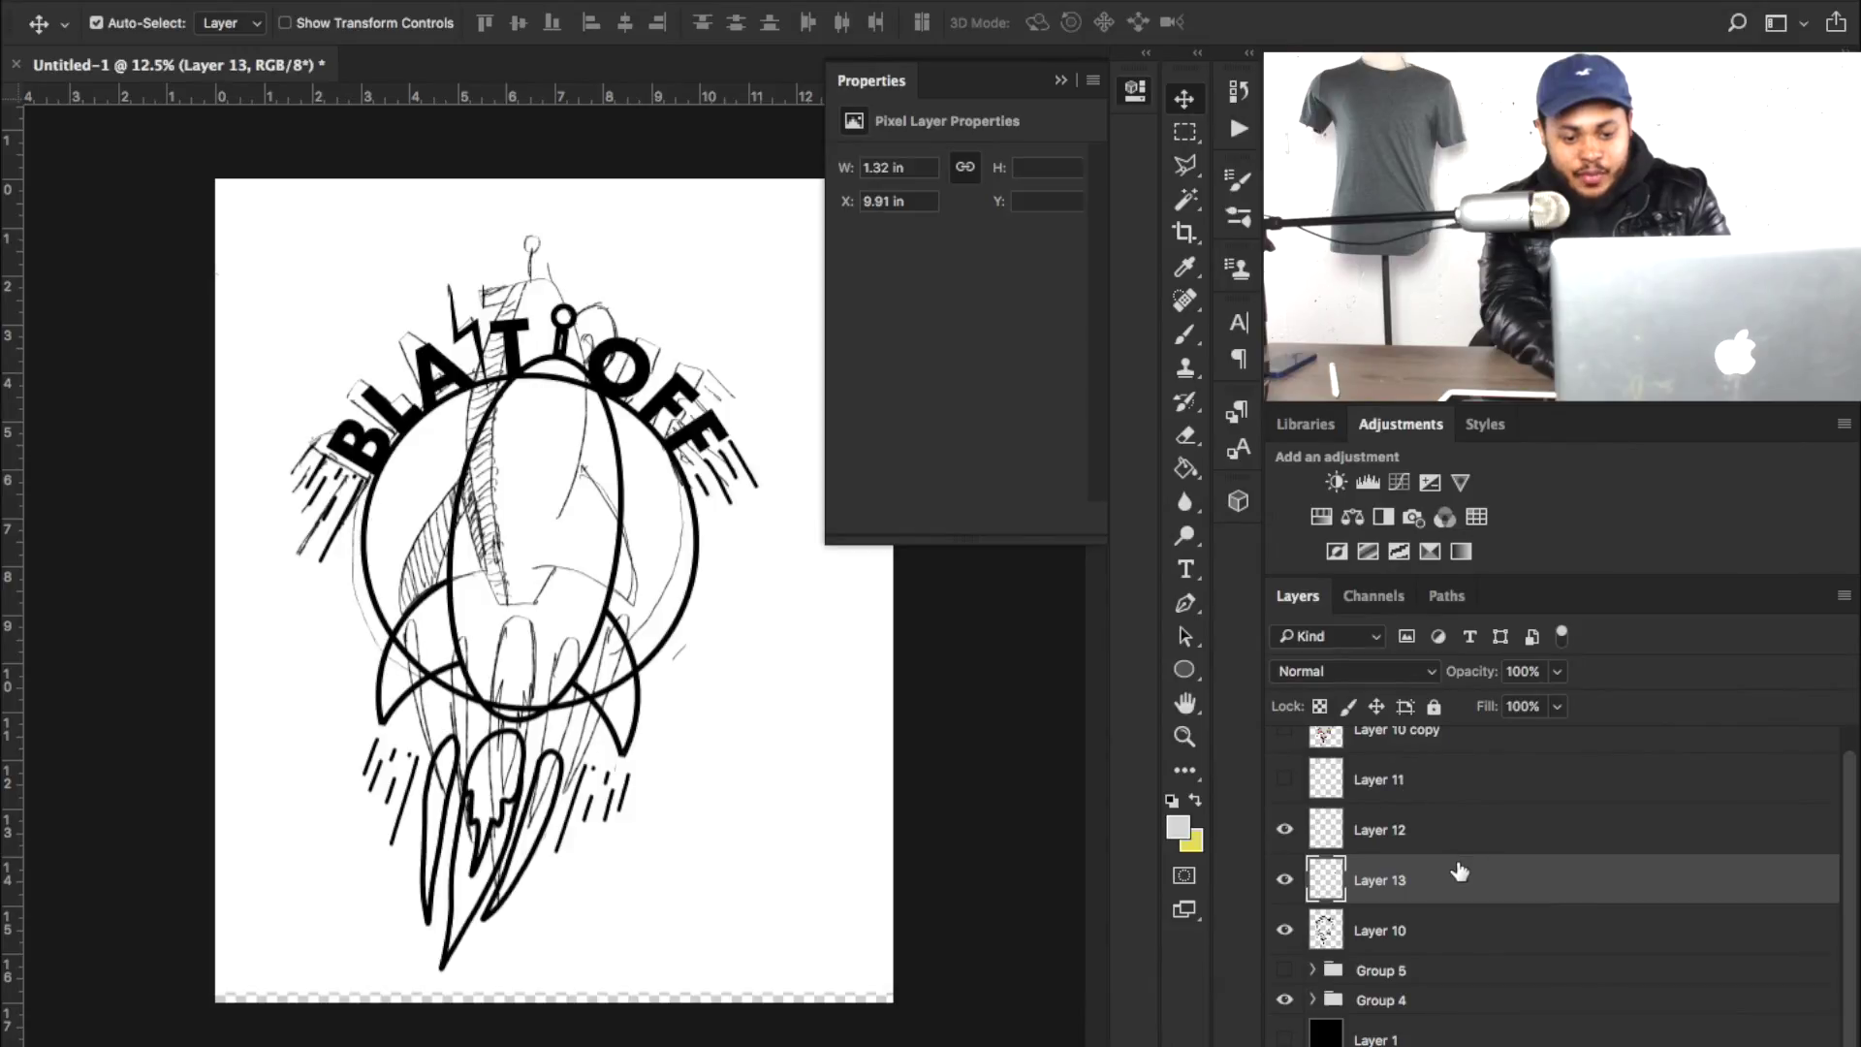
click(1395, 772)
click(1285, 1000)
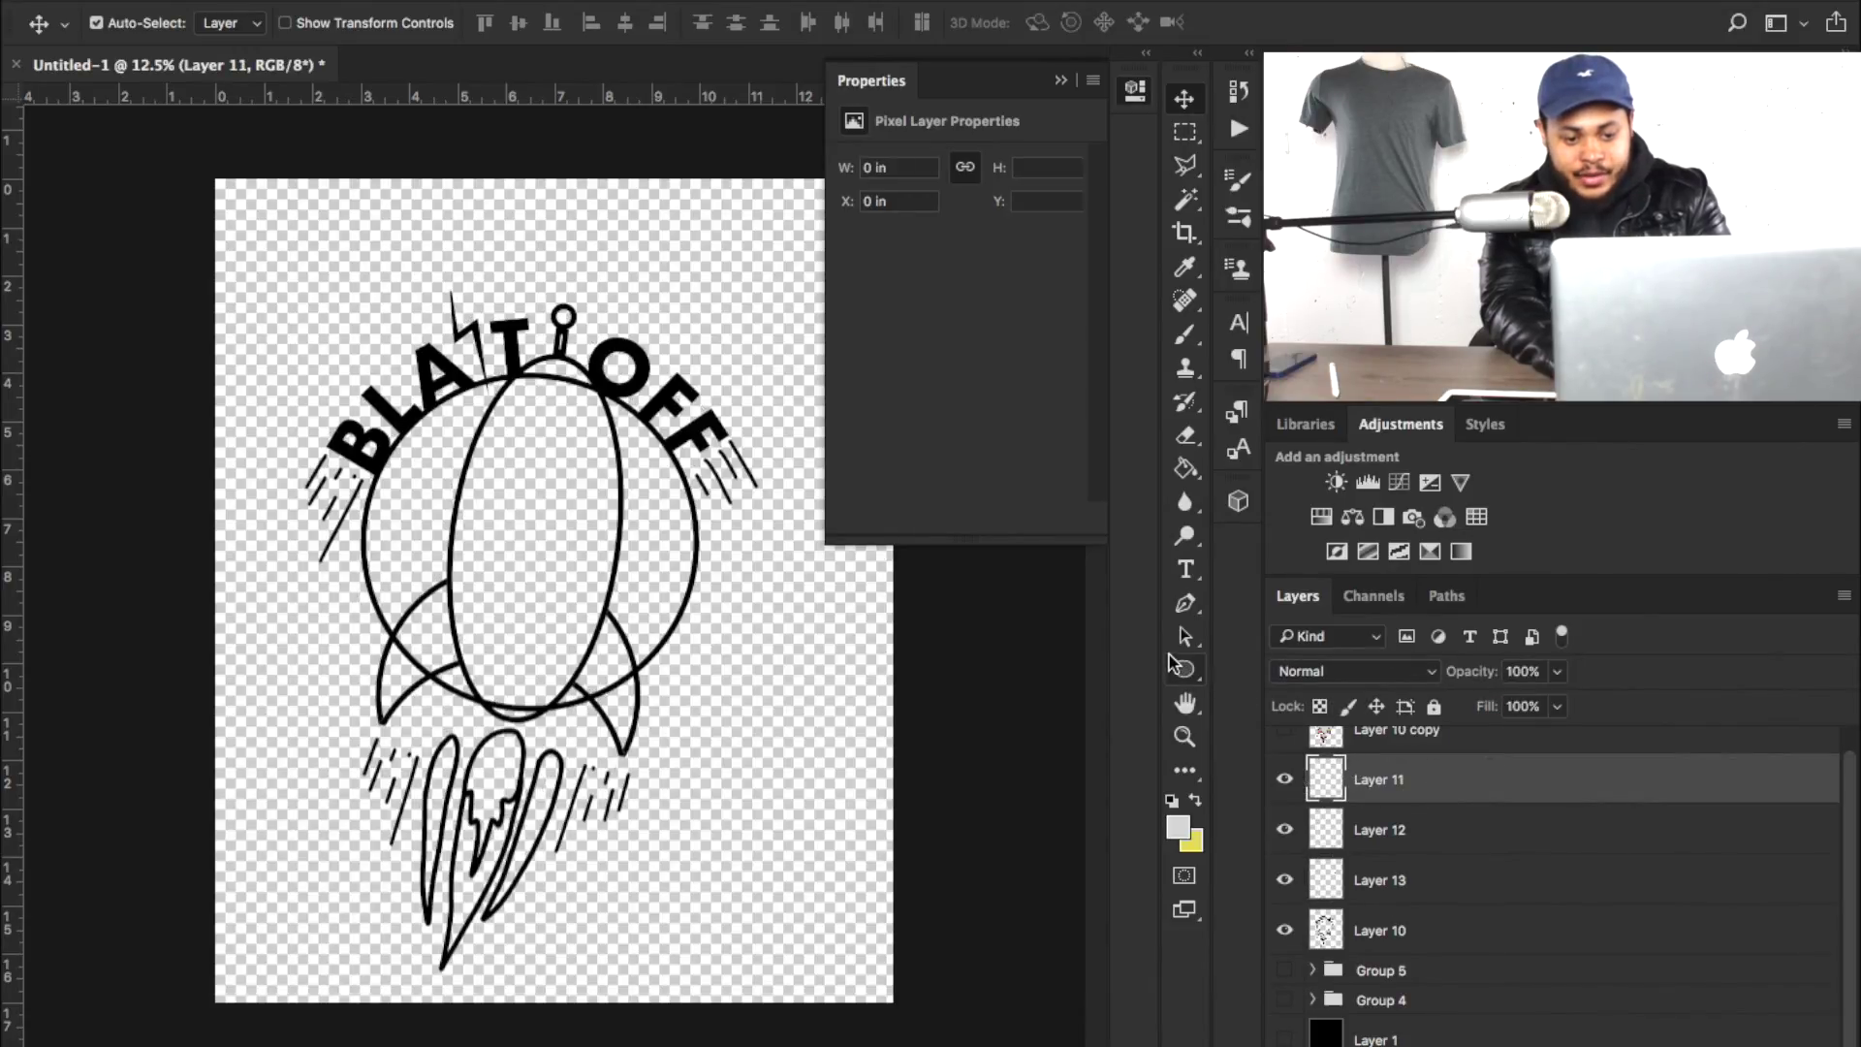
Draw a large unfilled circle with a 37.43 px black stroke and position its upper arc just inside the smaller circle's upper edge
click(1182, 668)
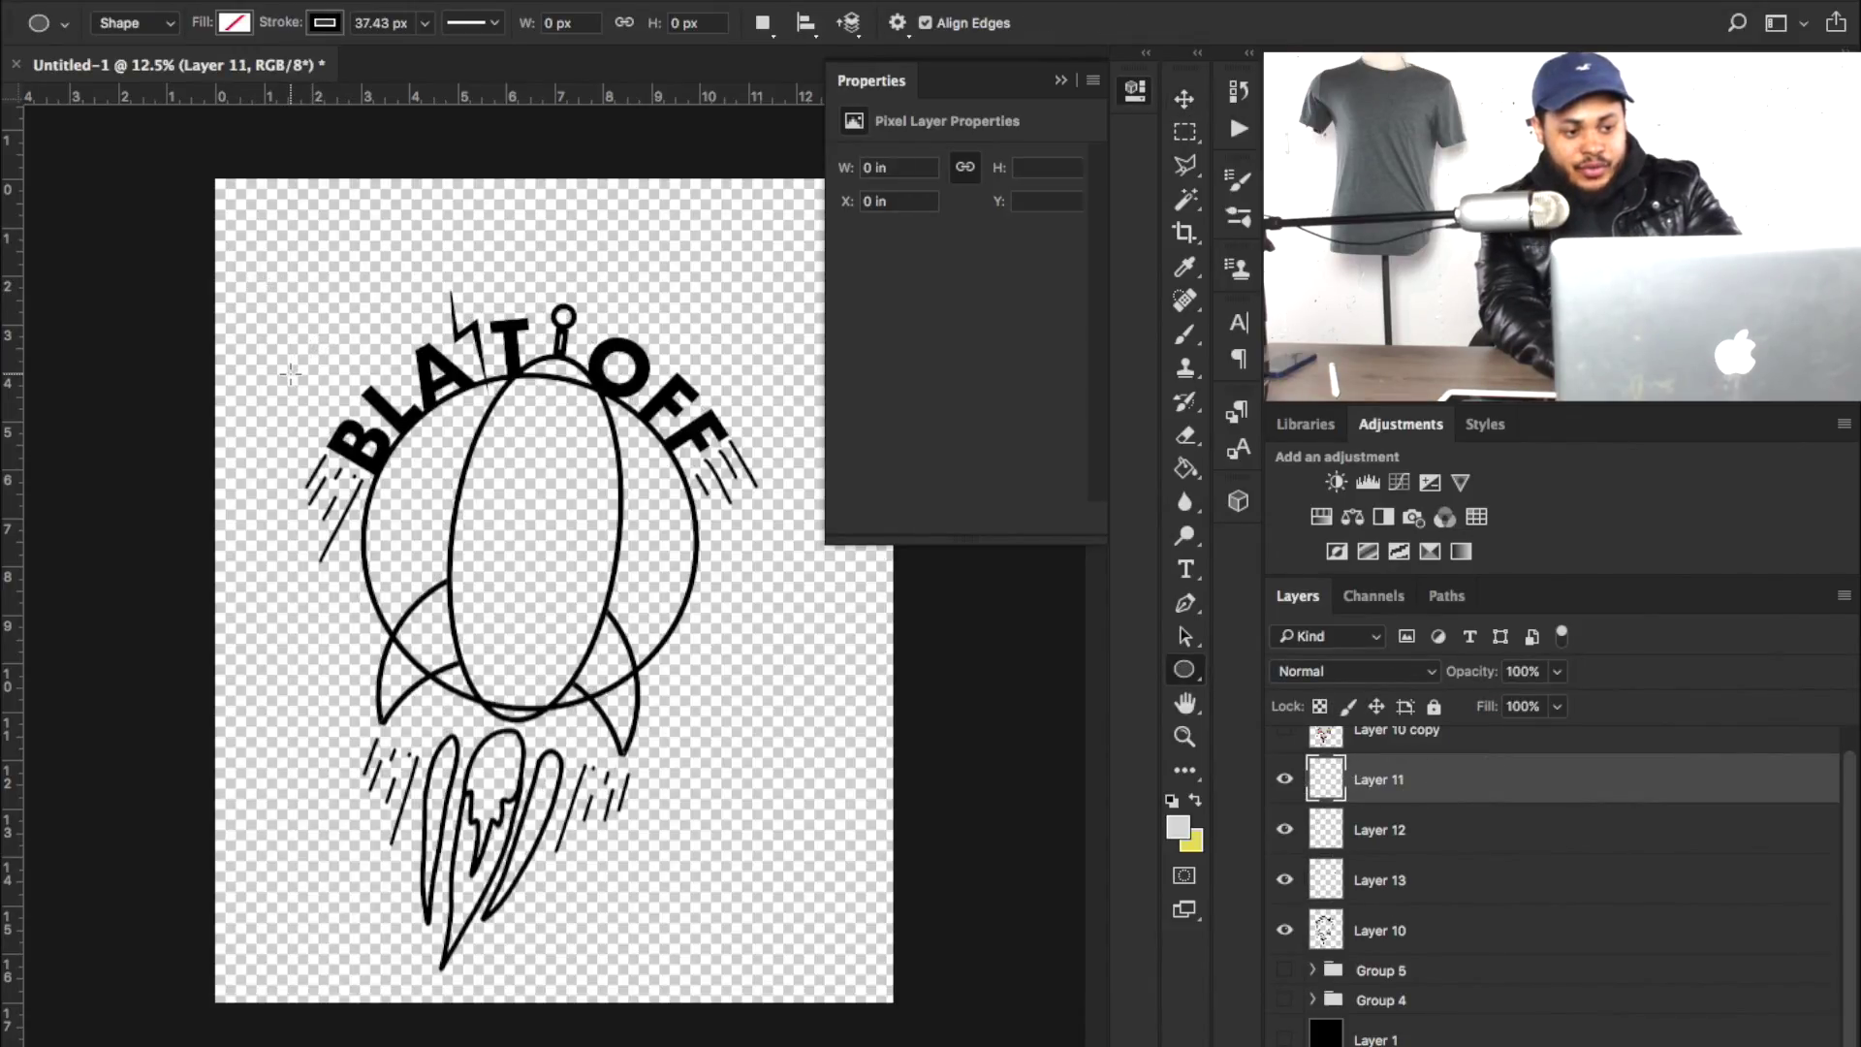
mouse_move(290, 372)
mouse_down()
mouse_move(693, 473)
mouse_move(744, 586)
mouse_move(781, 885)
mouse_up()
click(1184, 98)
drag(739, 516, 721, 526)
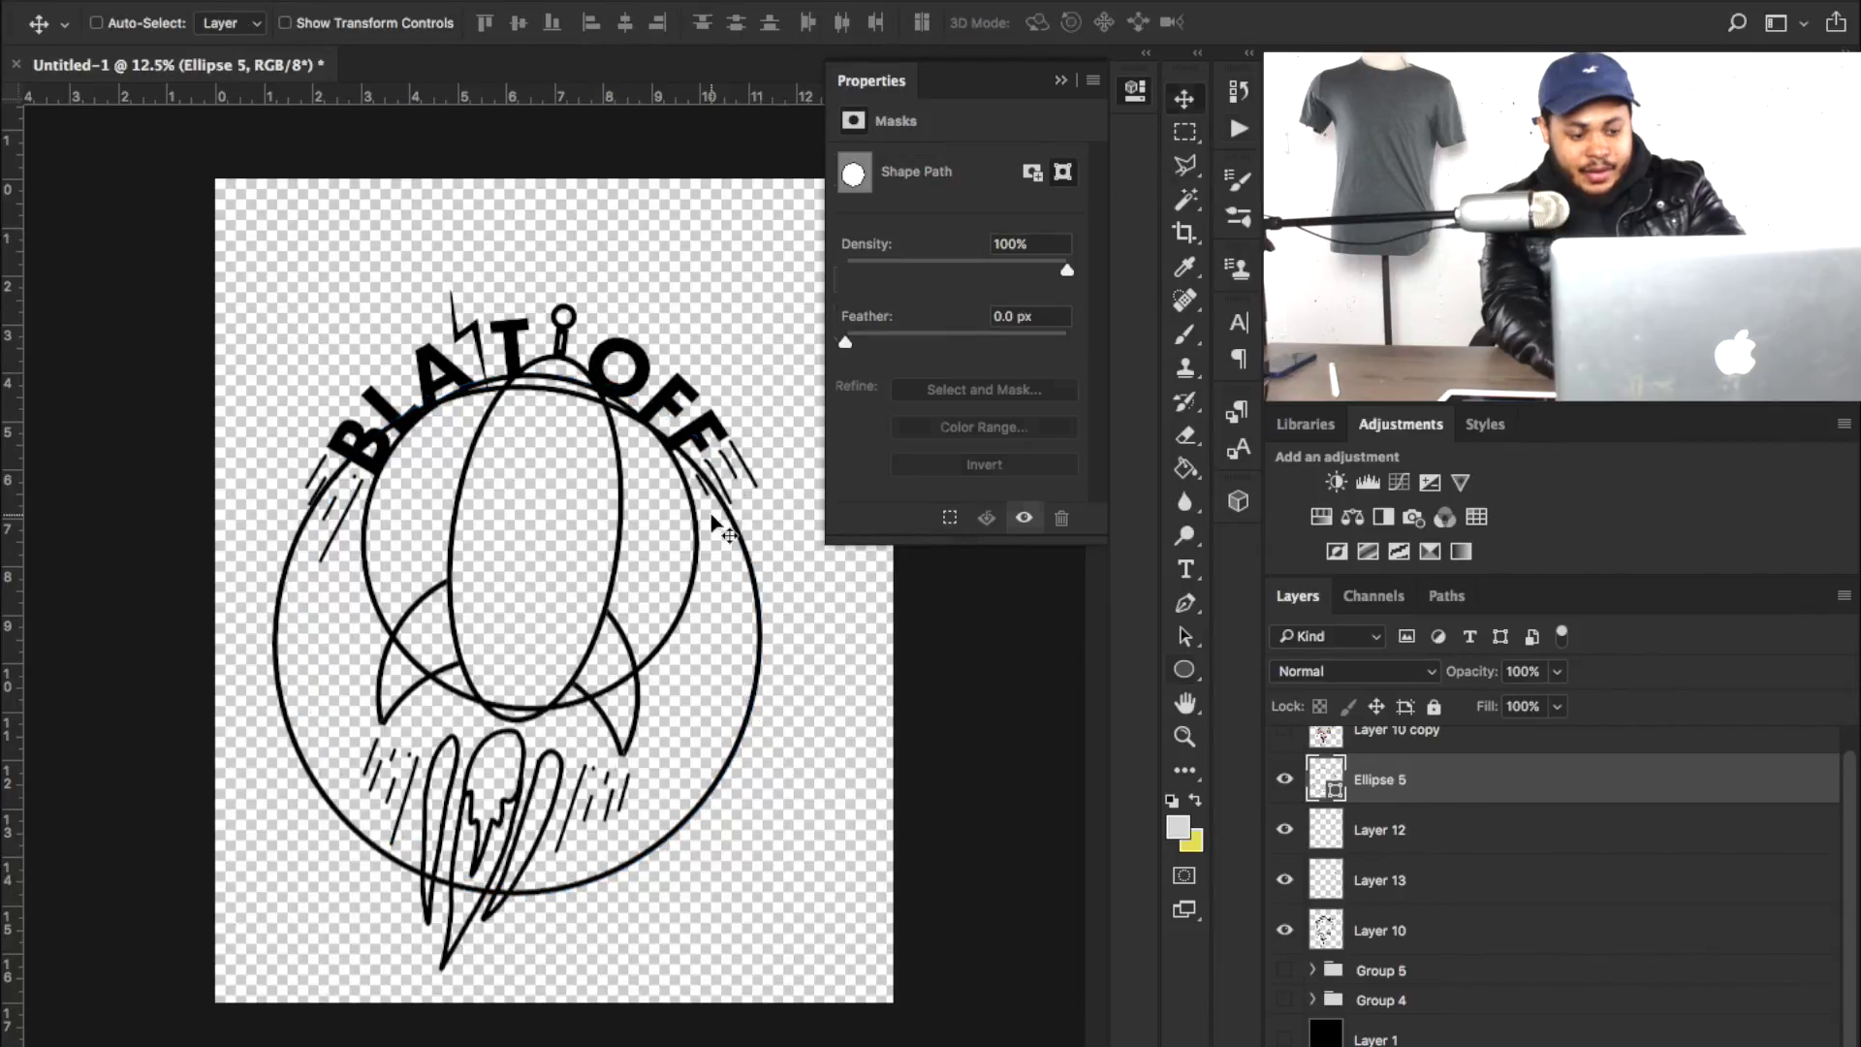
Duplicate the large circle twice, offsetting each copy slightly downward to form closely spaced parallel arcs
drag(569, 395, 559, 408)
key(ctrl+j)
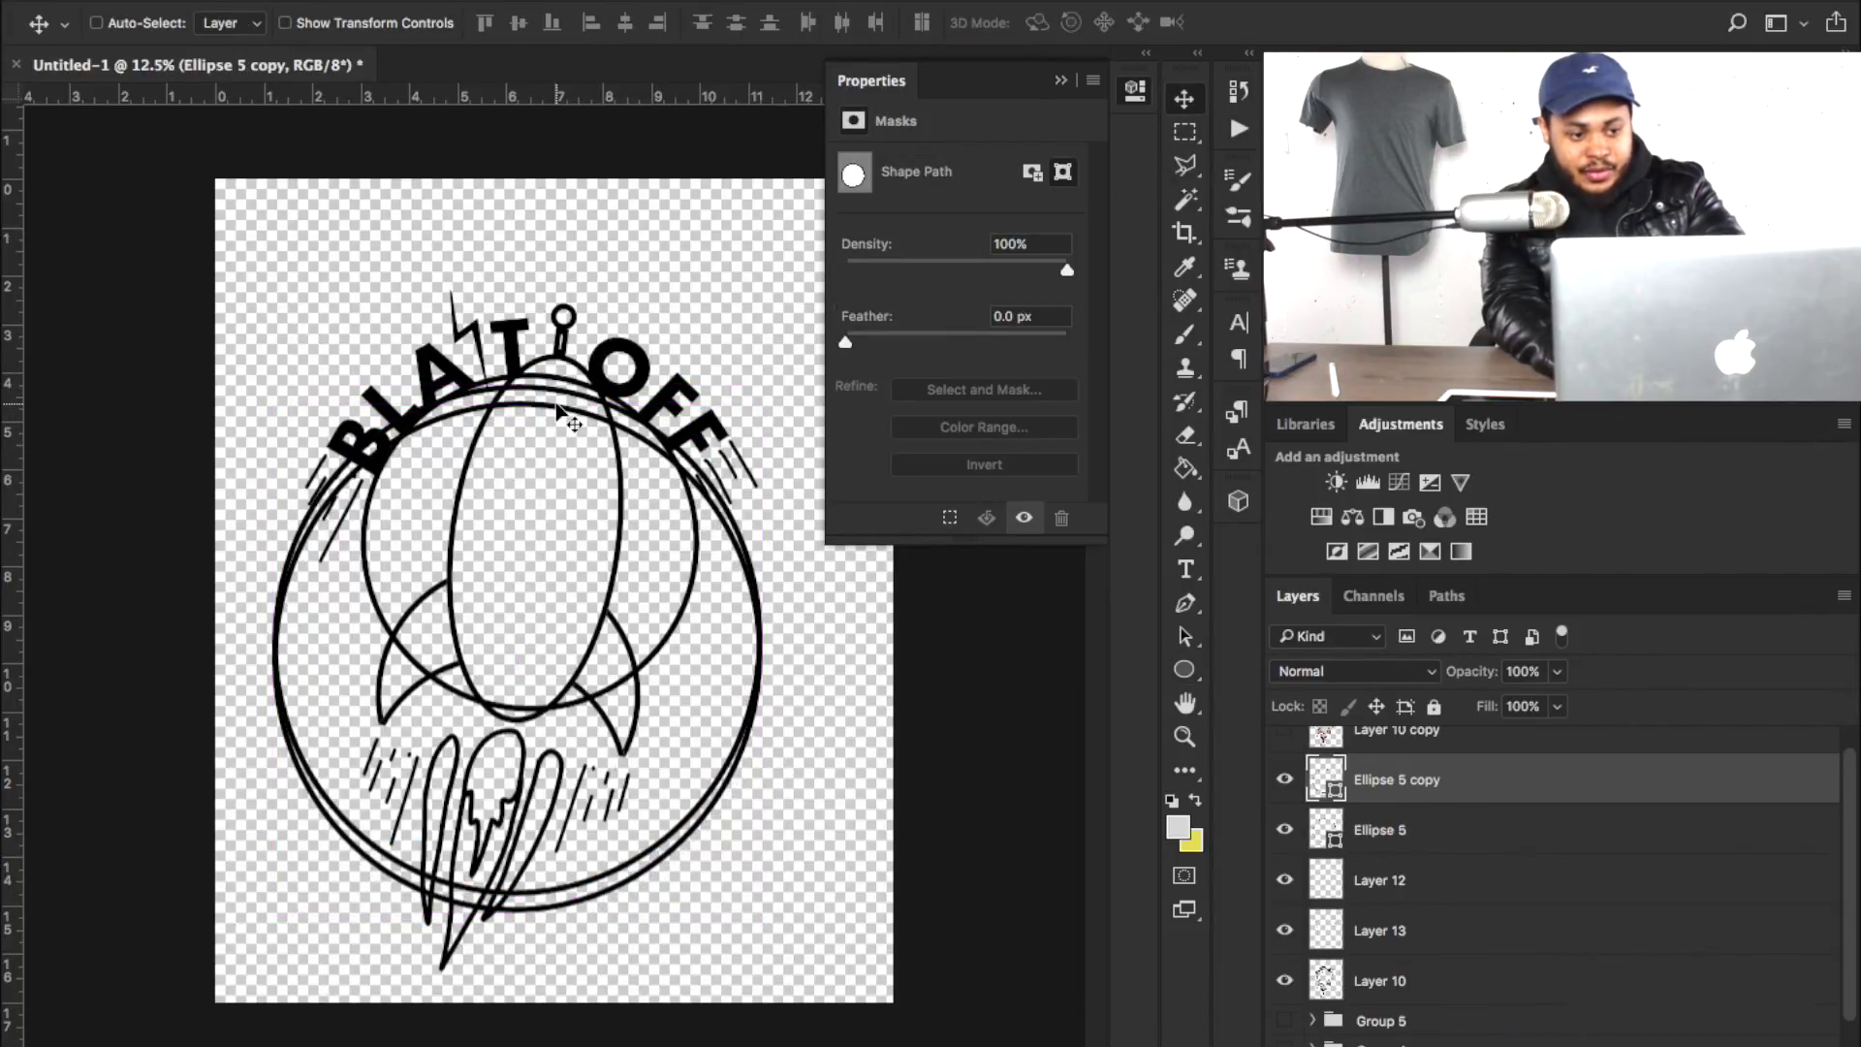
key(shift+Up)
key(shift+Up)
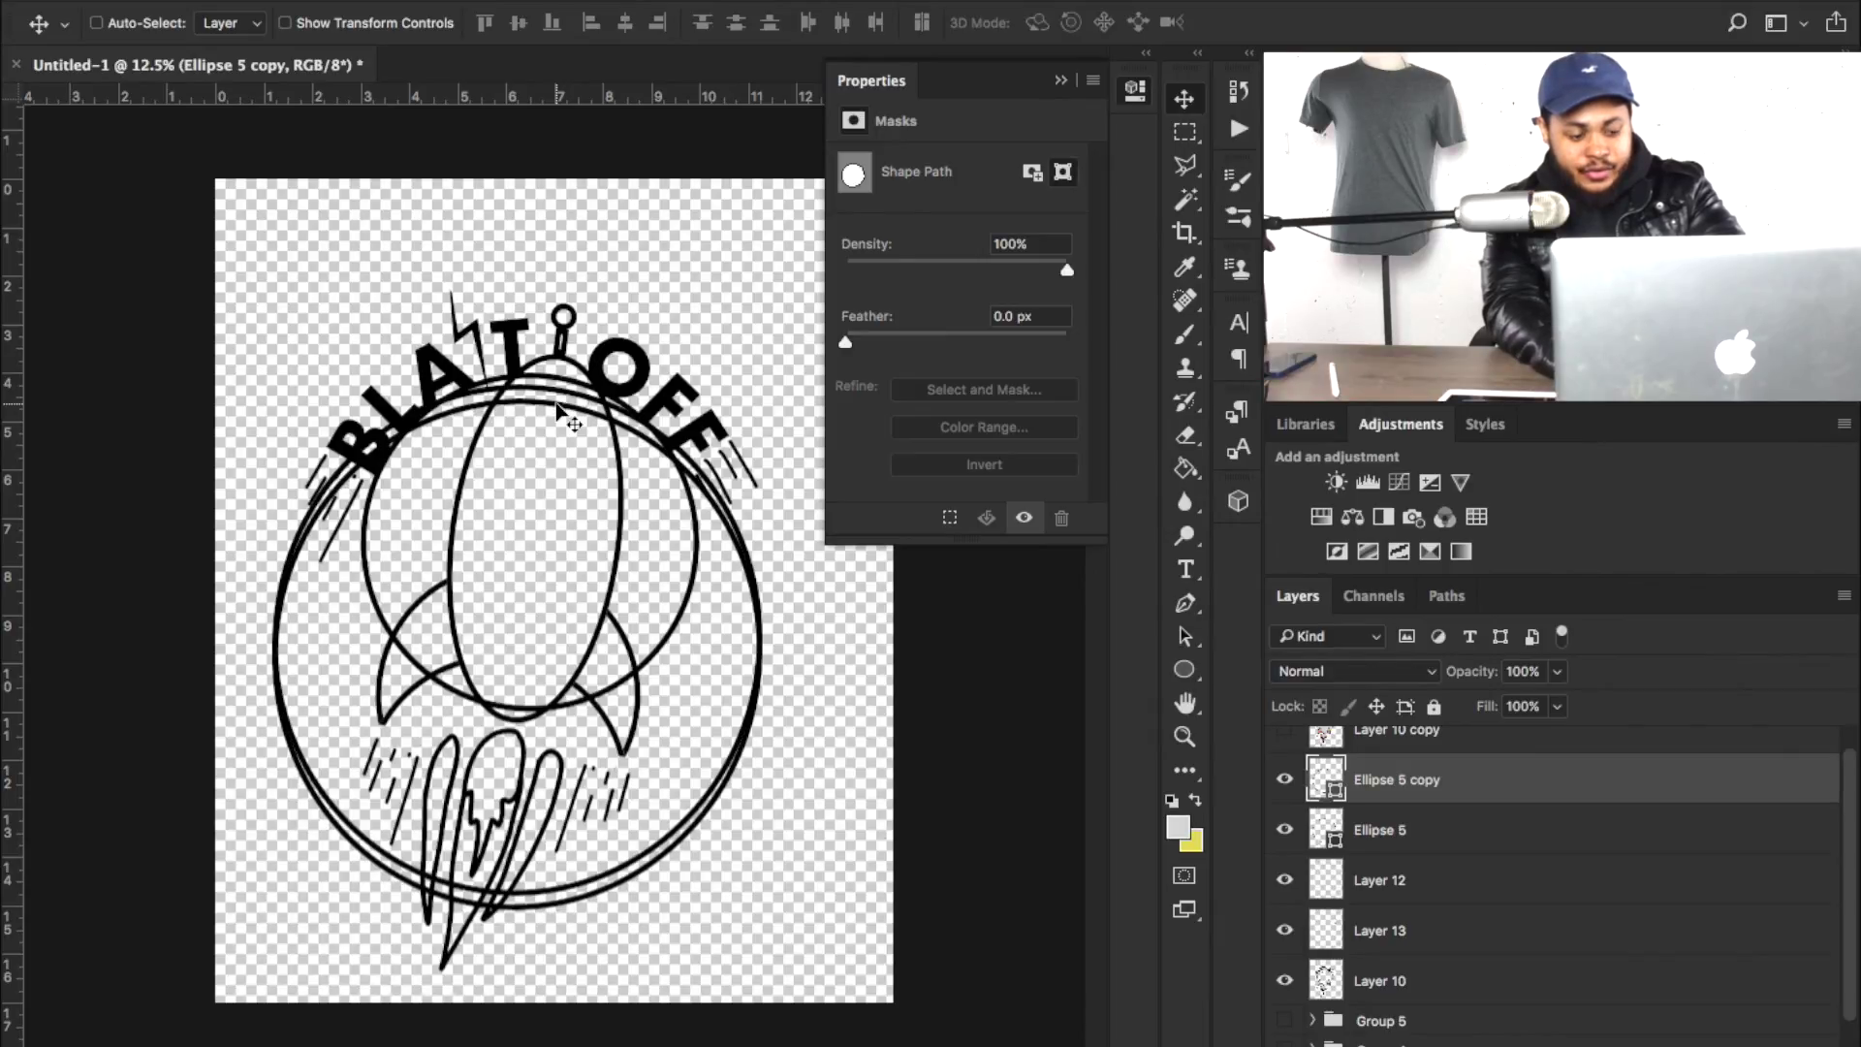
drag(560, 411, 554, 427)
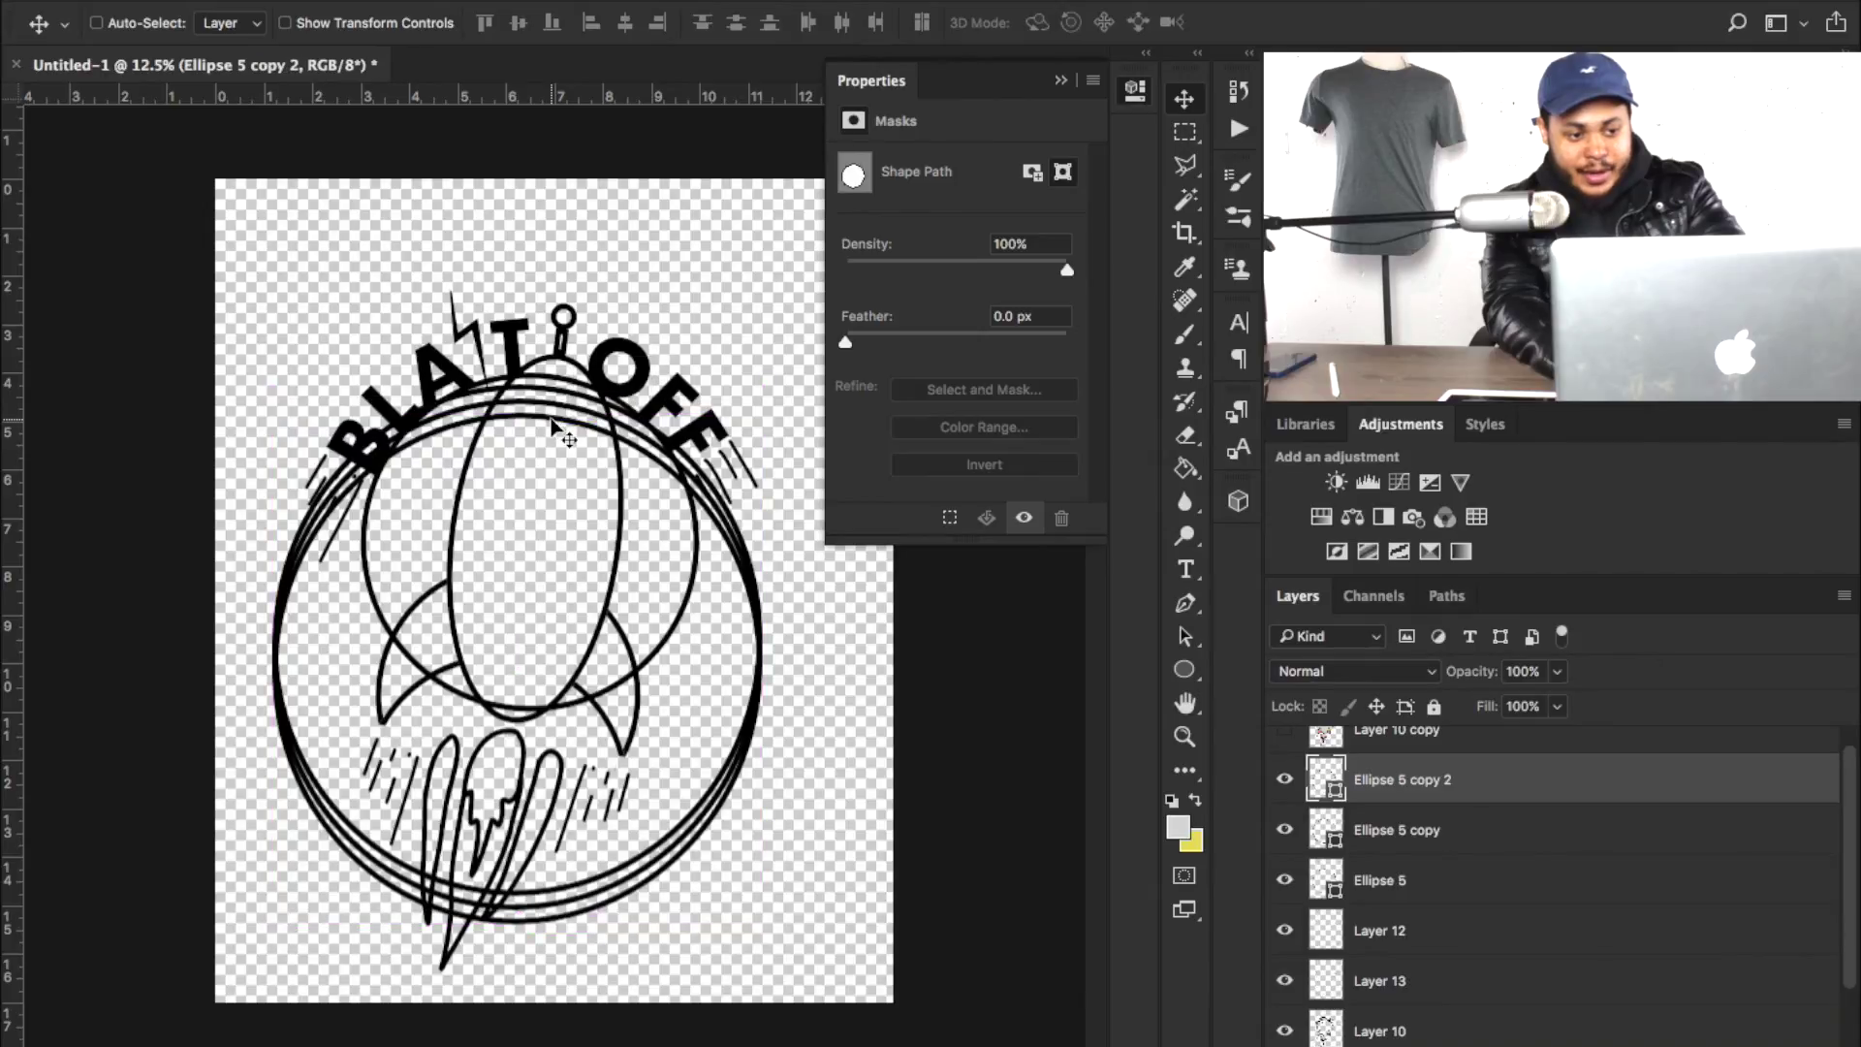
Group the three ellipses and repeat the group downward so stacked arcs cover the rocket and circle
shift+click(1415, 881)
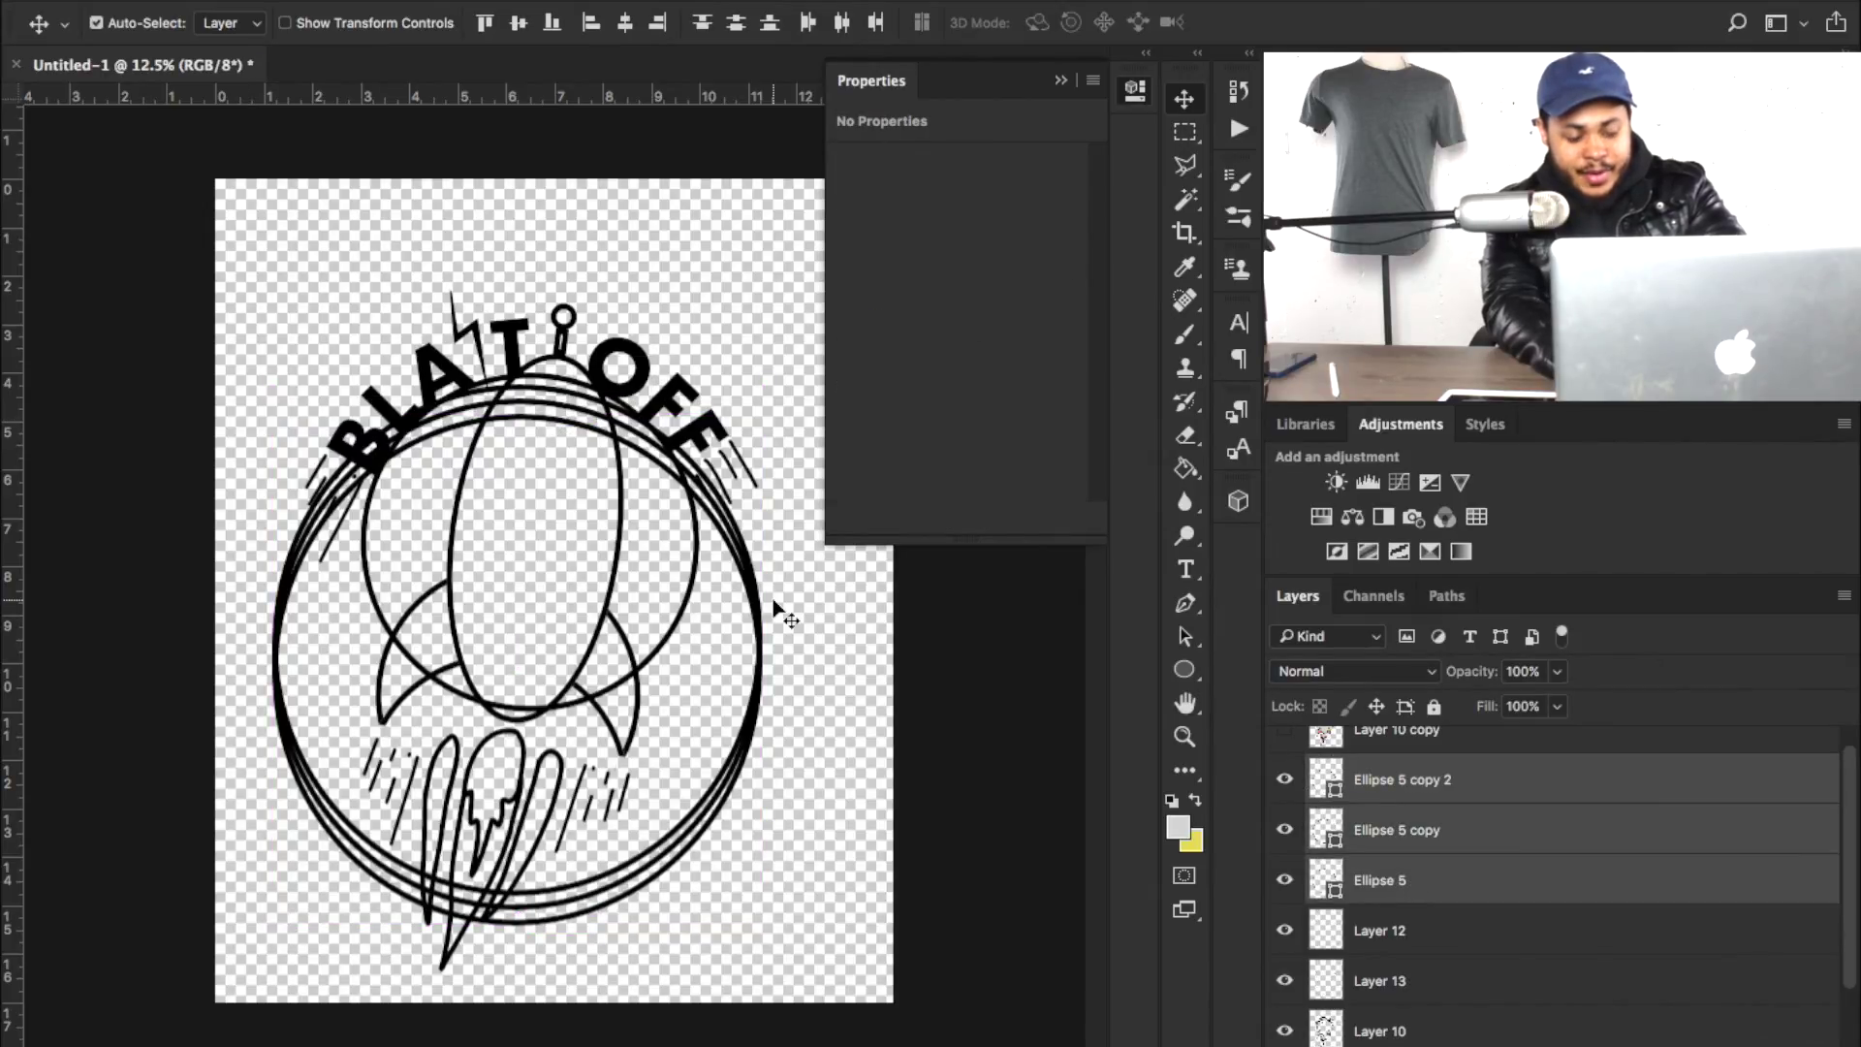
key(super+g)
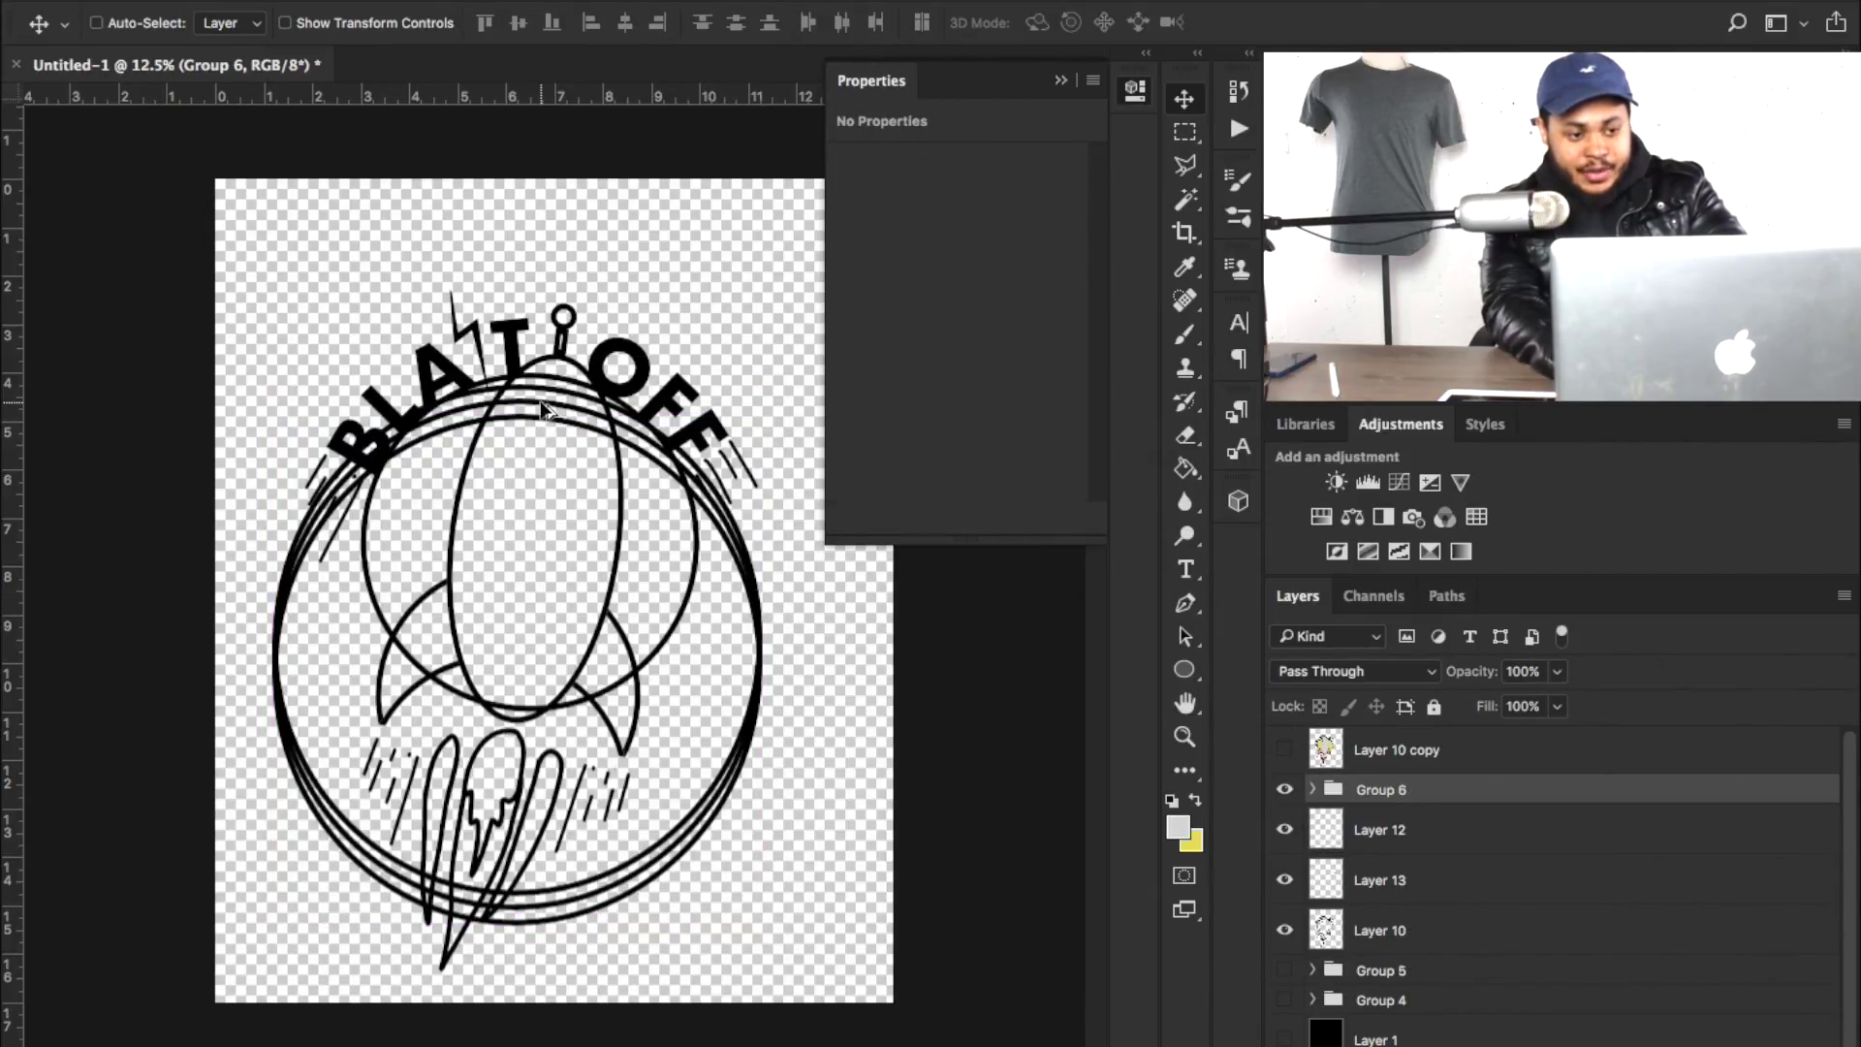
drag(545, 409, 539, 528)
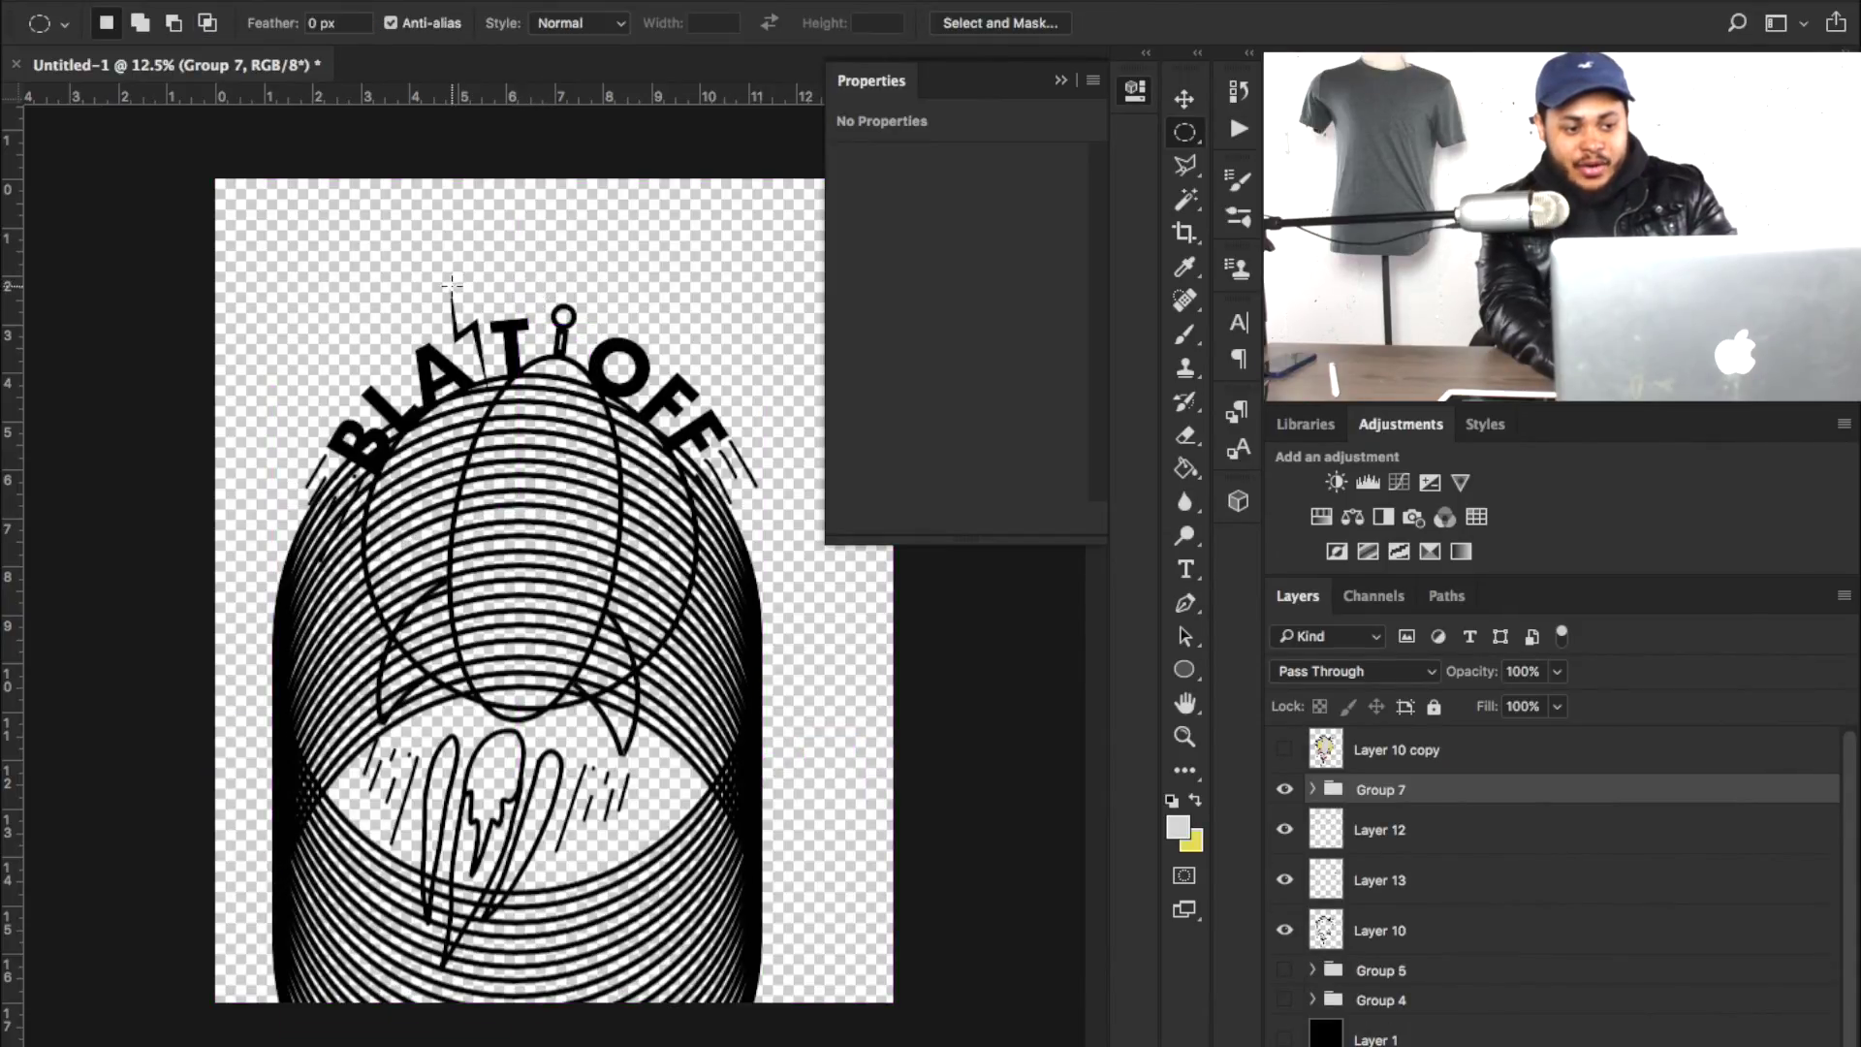
Mask Group 7 with an elliptical selection over the rocket's right side, inverting the mask to hide the arcs inside the ellipse
drag(555, 260, 876, 799)
drag(711, 526, 660, 552)
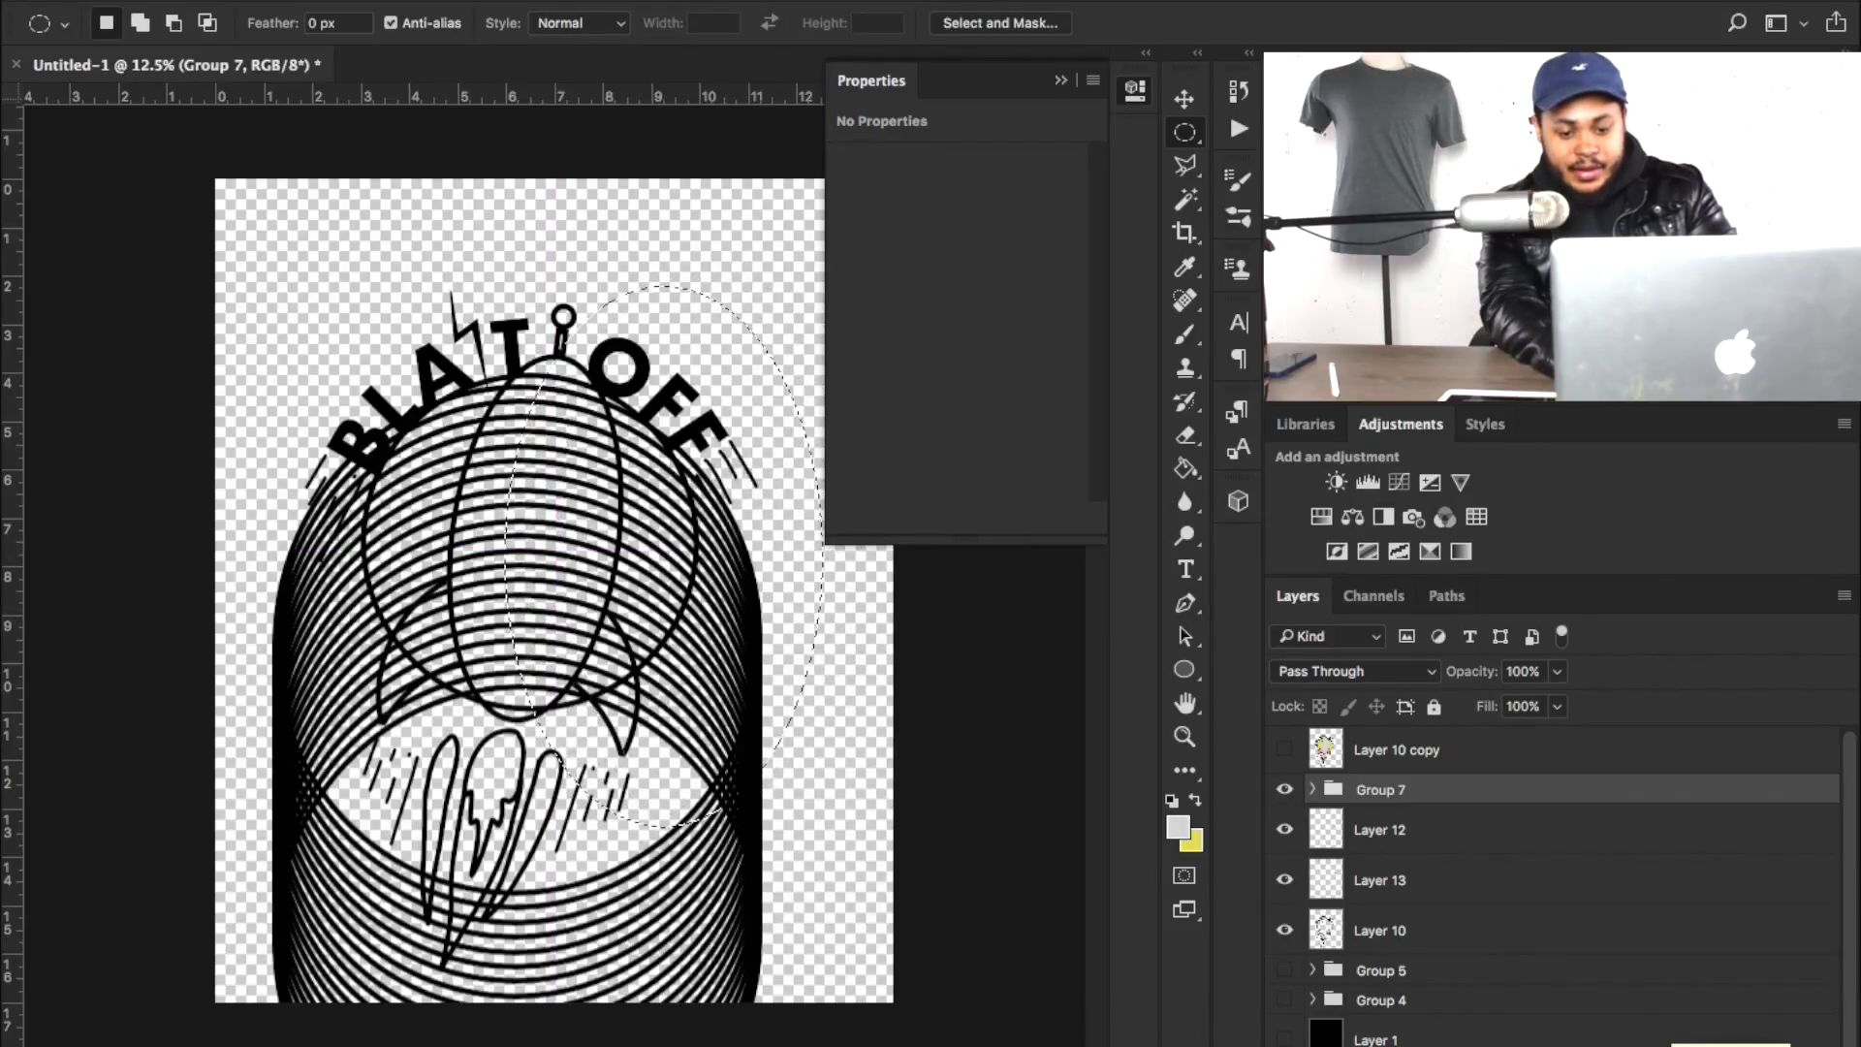
click(1669, 1046)
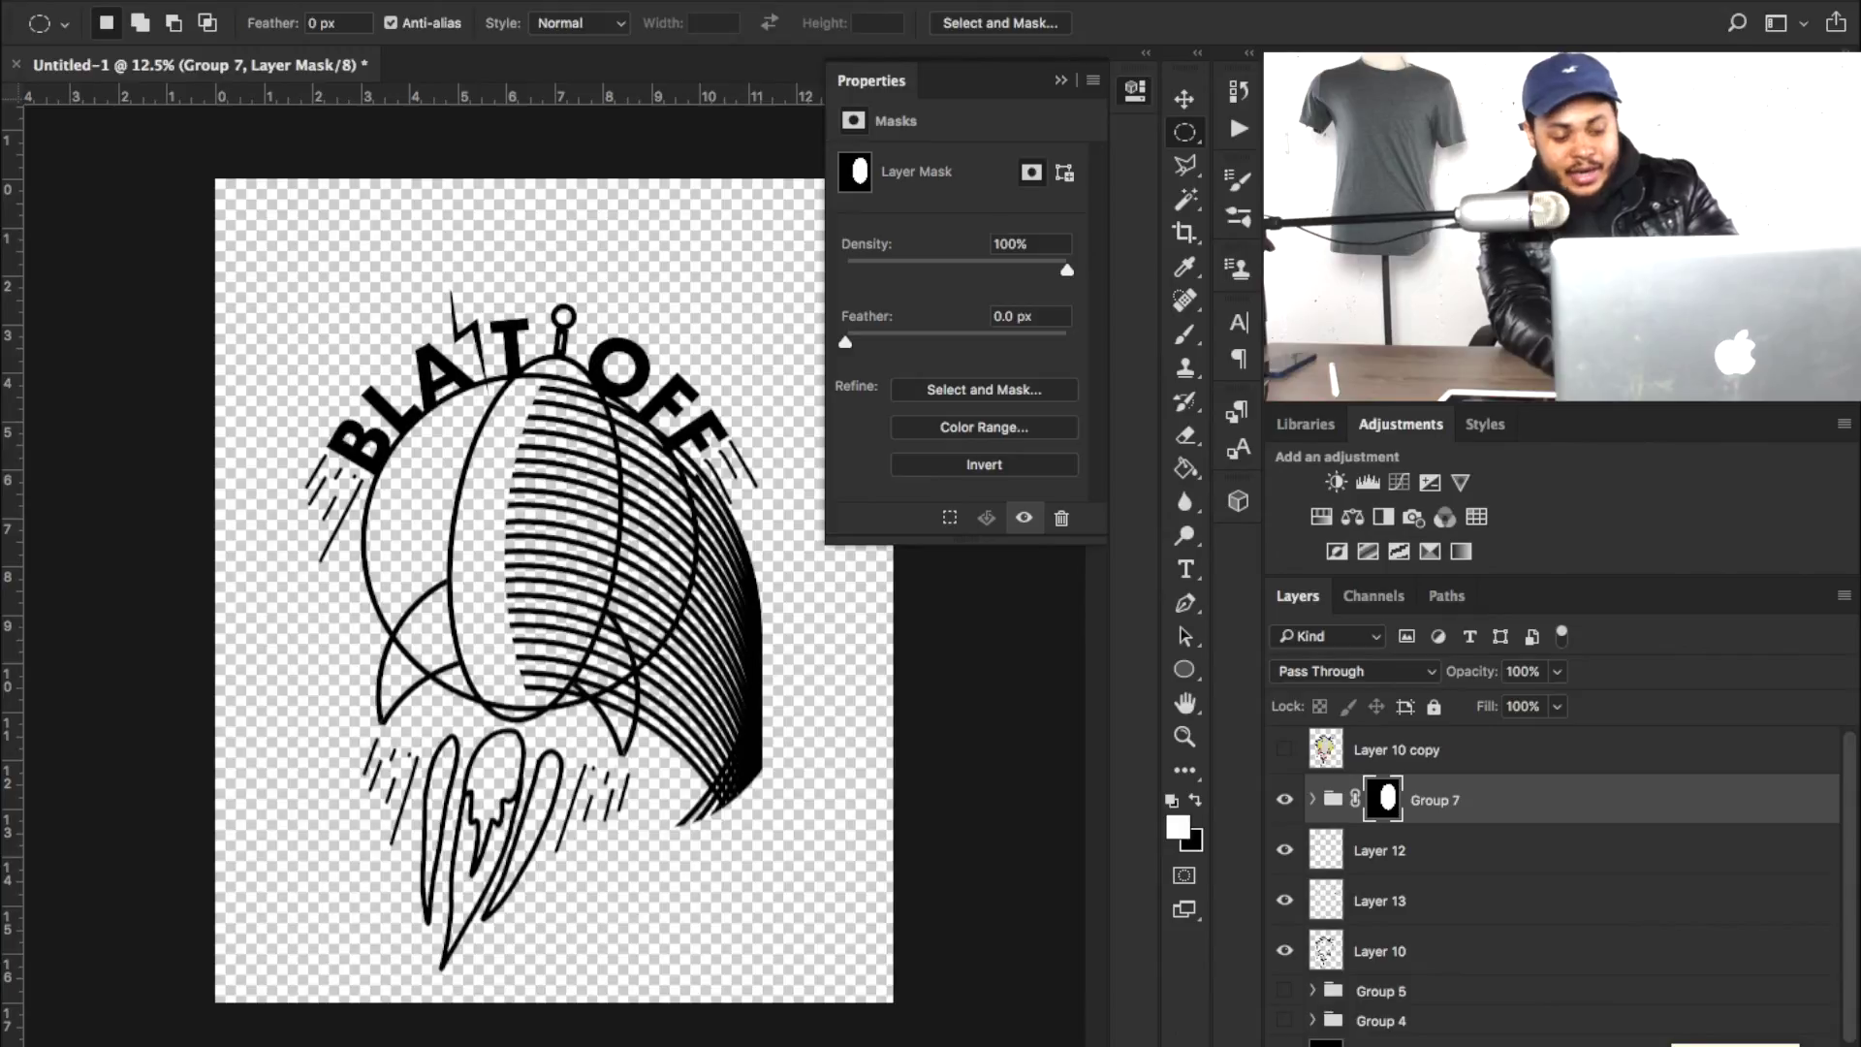
key(ctrl+i)
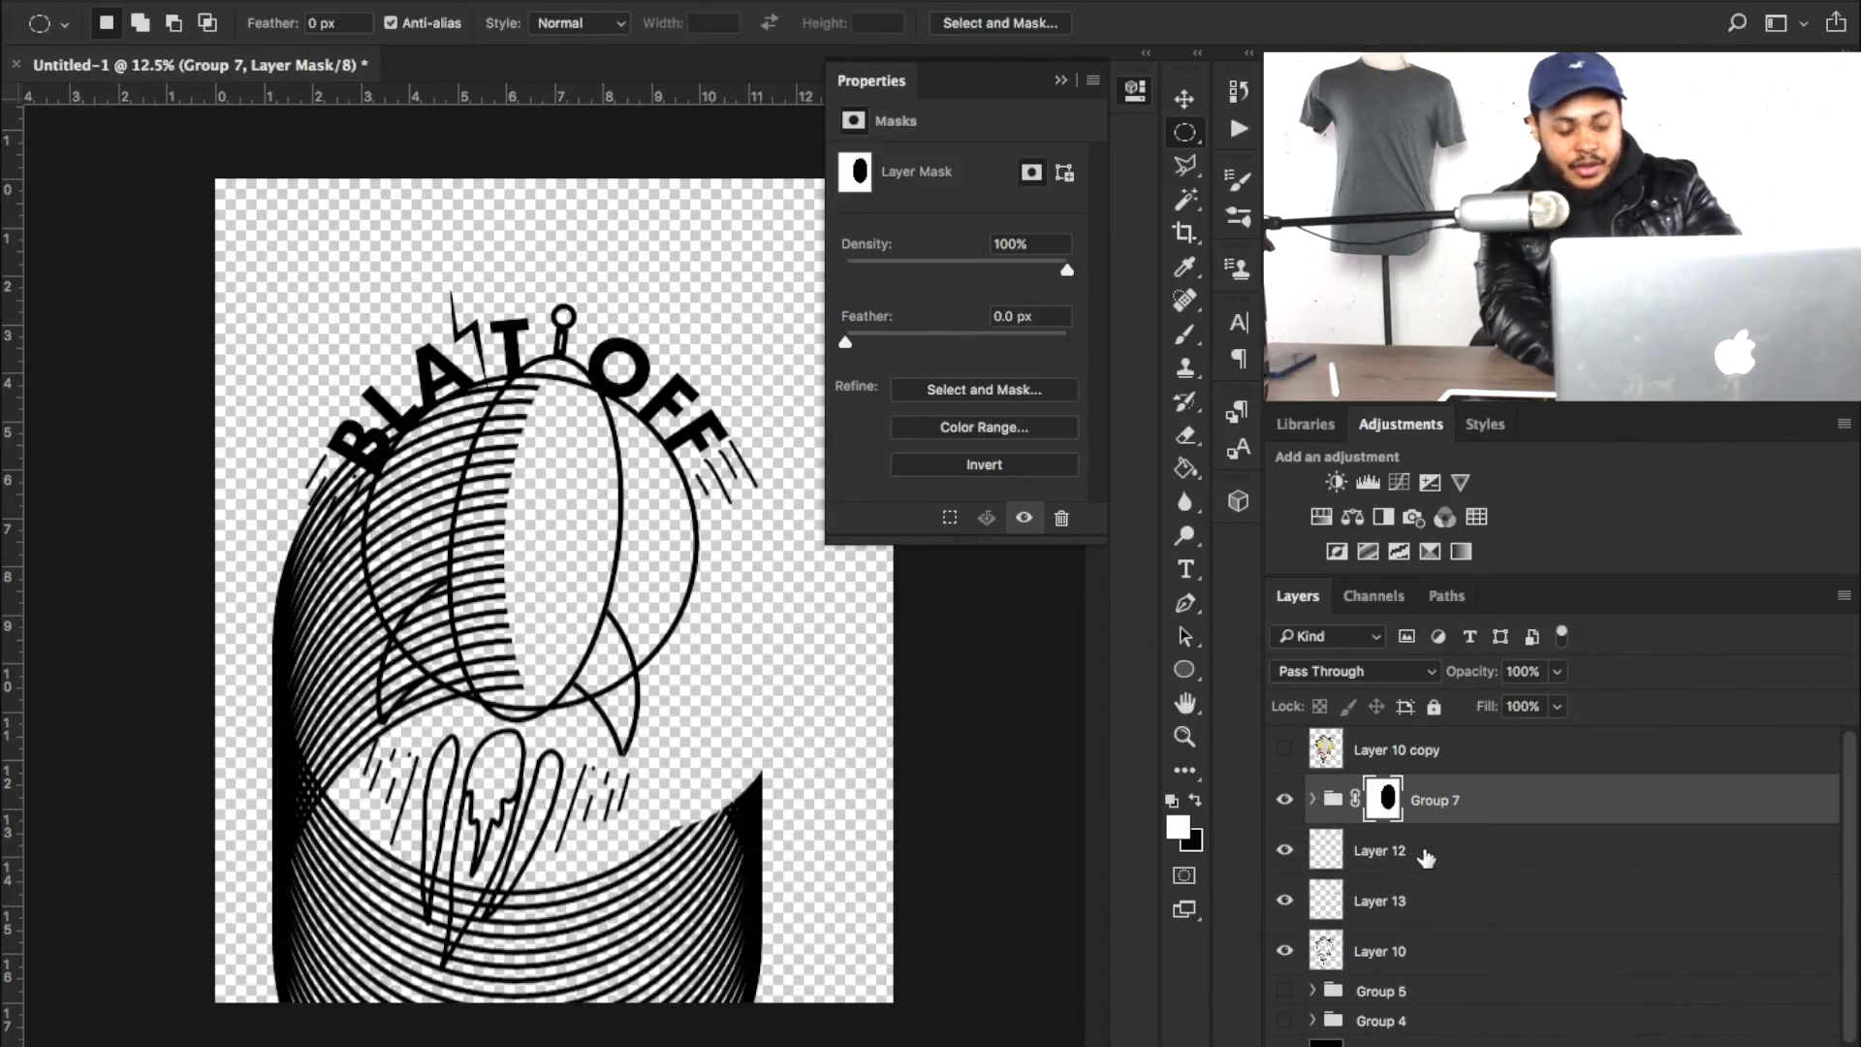
Nest Group 7 inside another group, and make Group 4 visible with its Rocket yo sketch layer hidden
key(ctrl+g)
click(1311, 999)
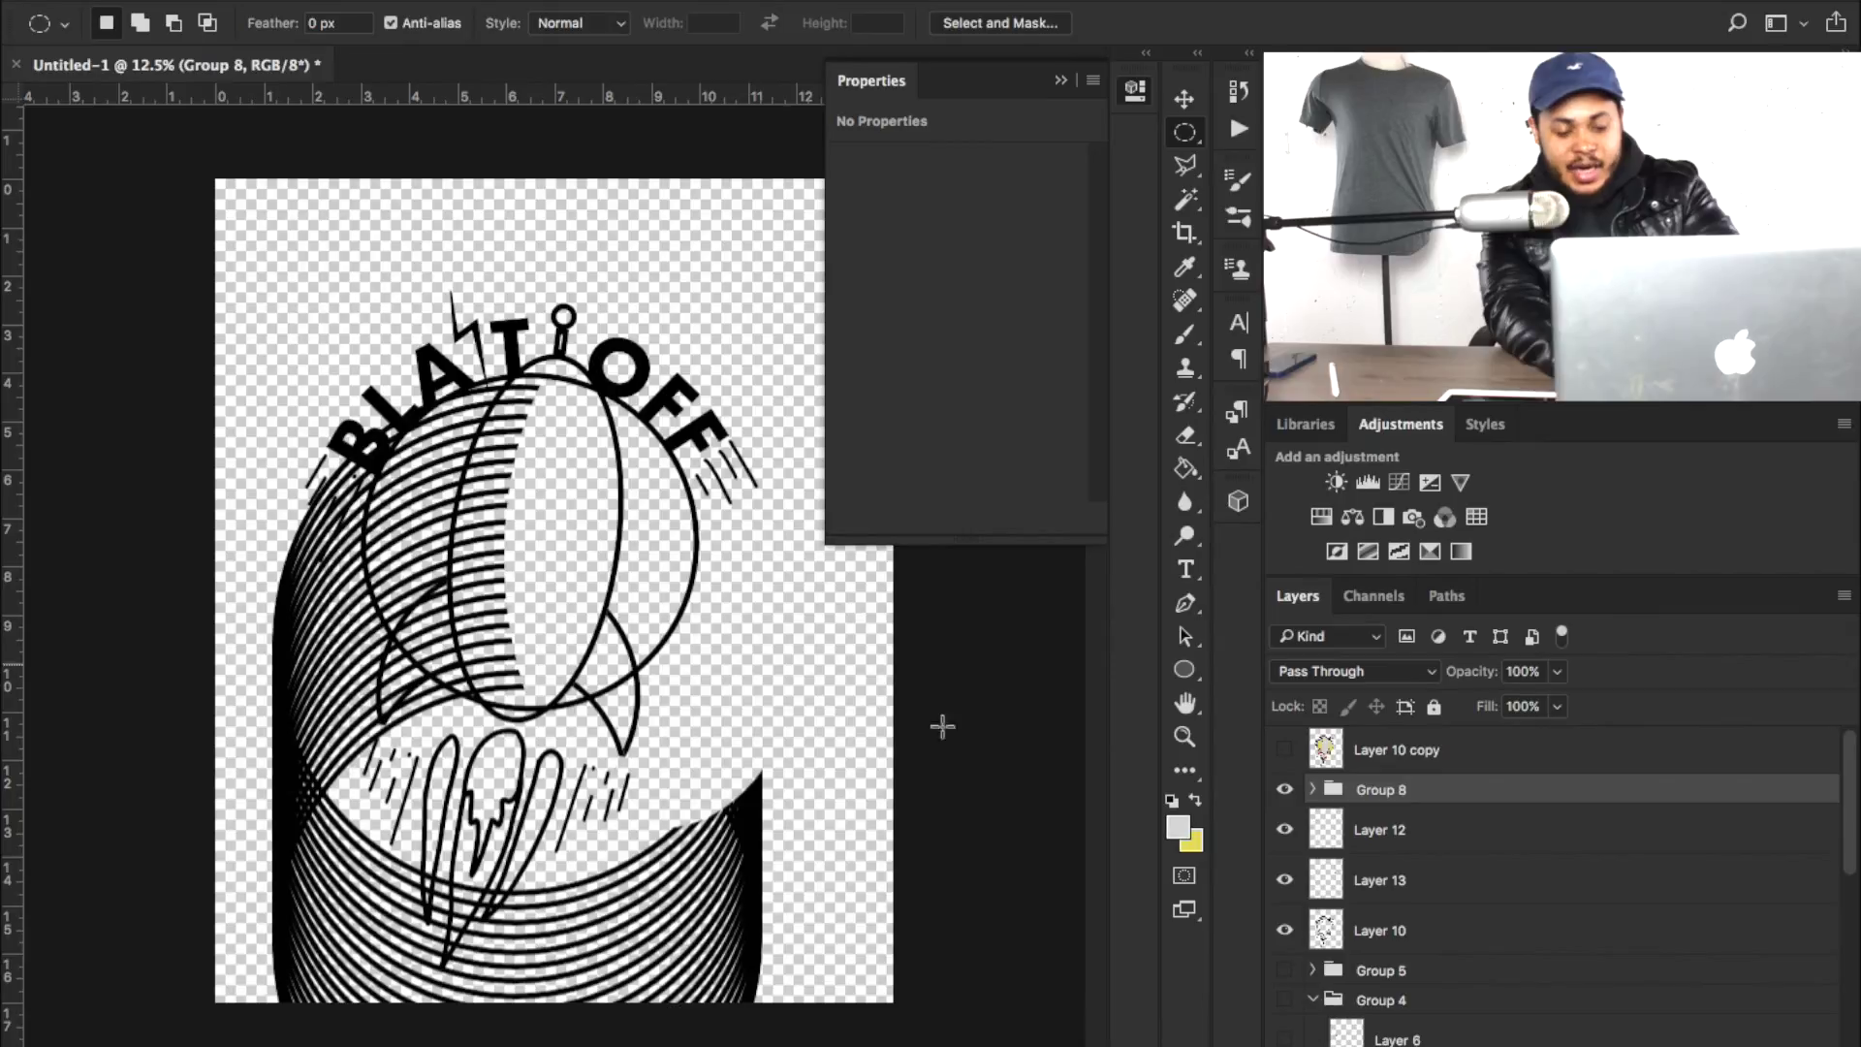
click(1285, 999)
scroll(1405, 1001, down, 5)
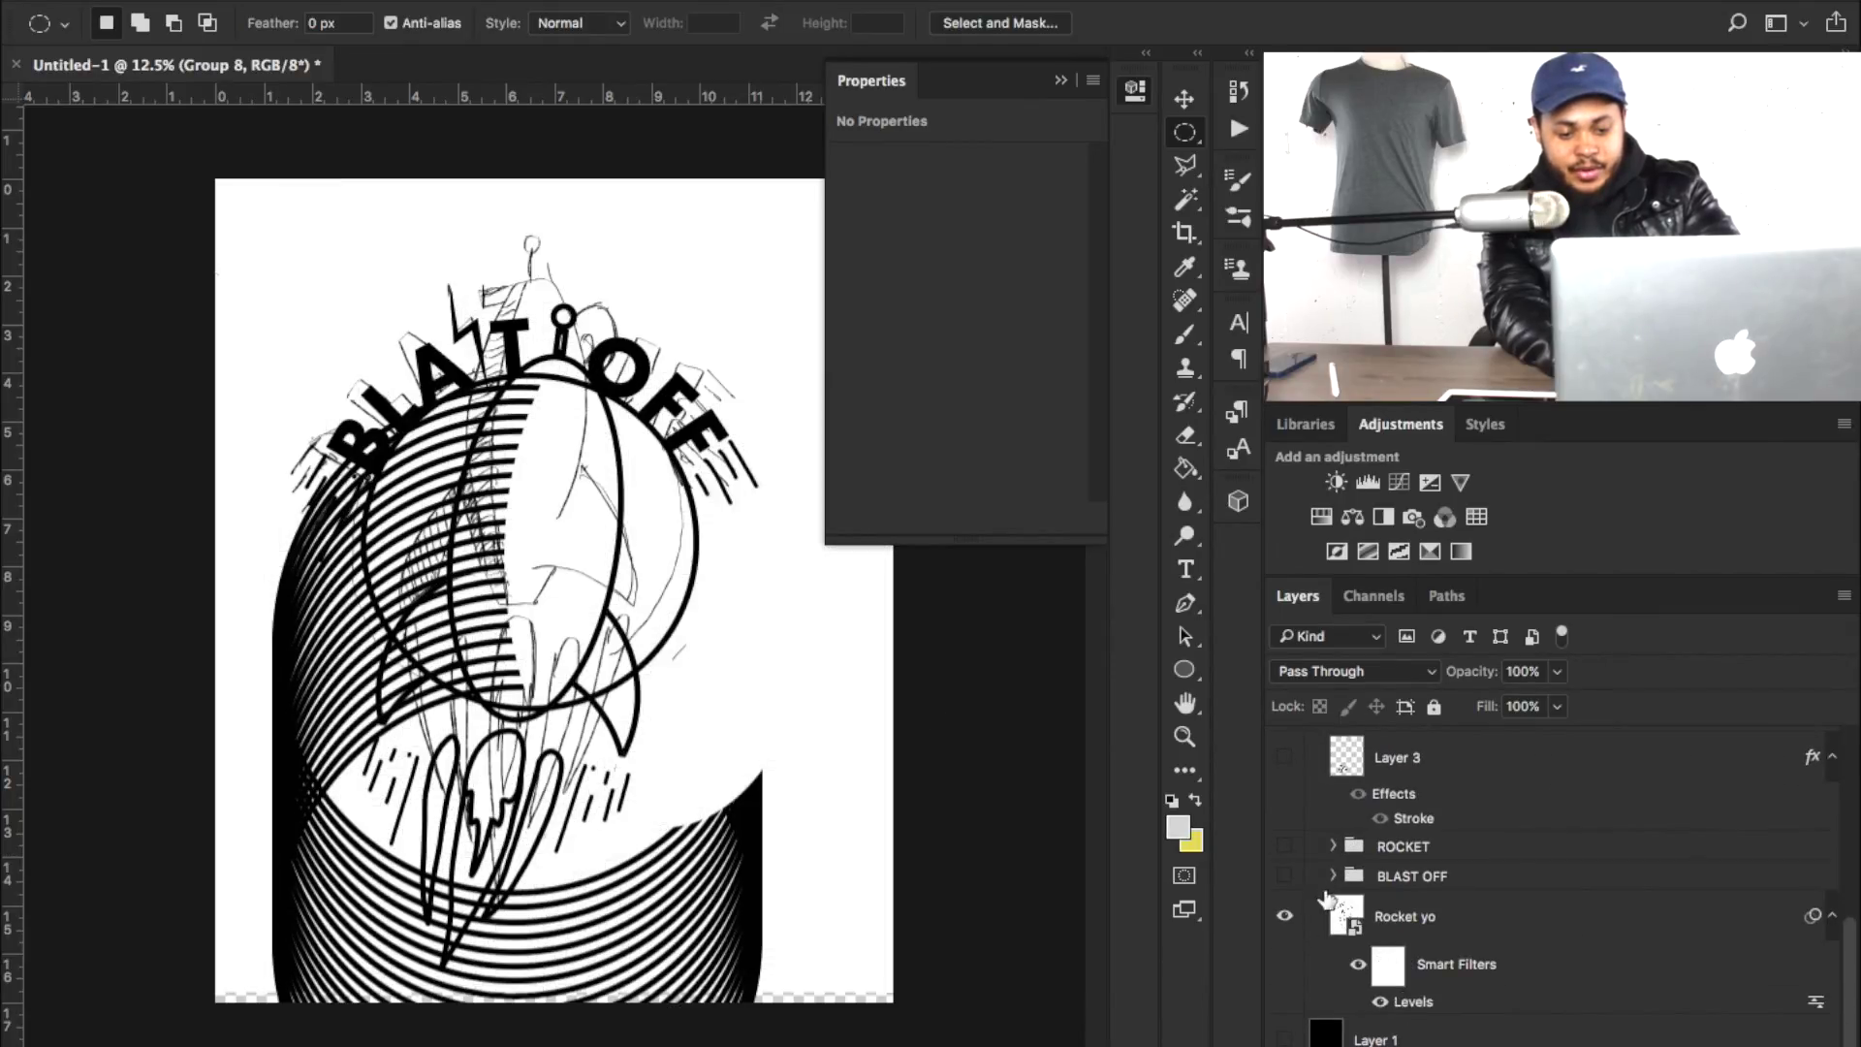
click(1284, 876)
click(1285, 876)
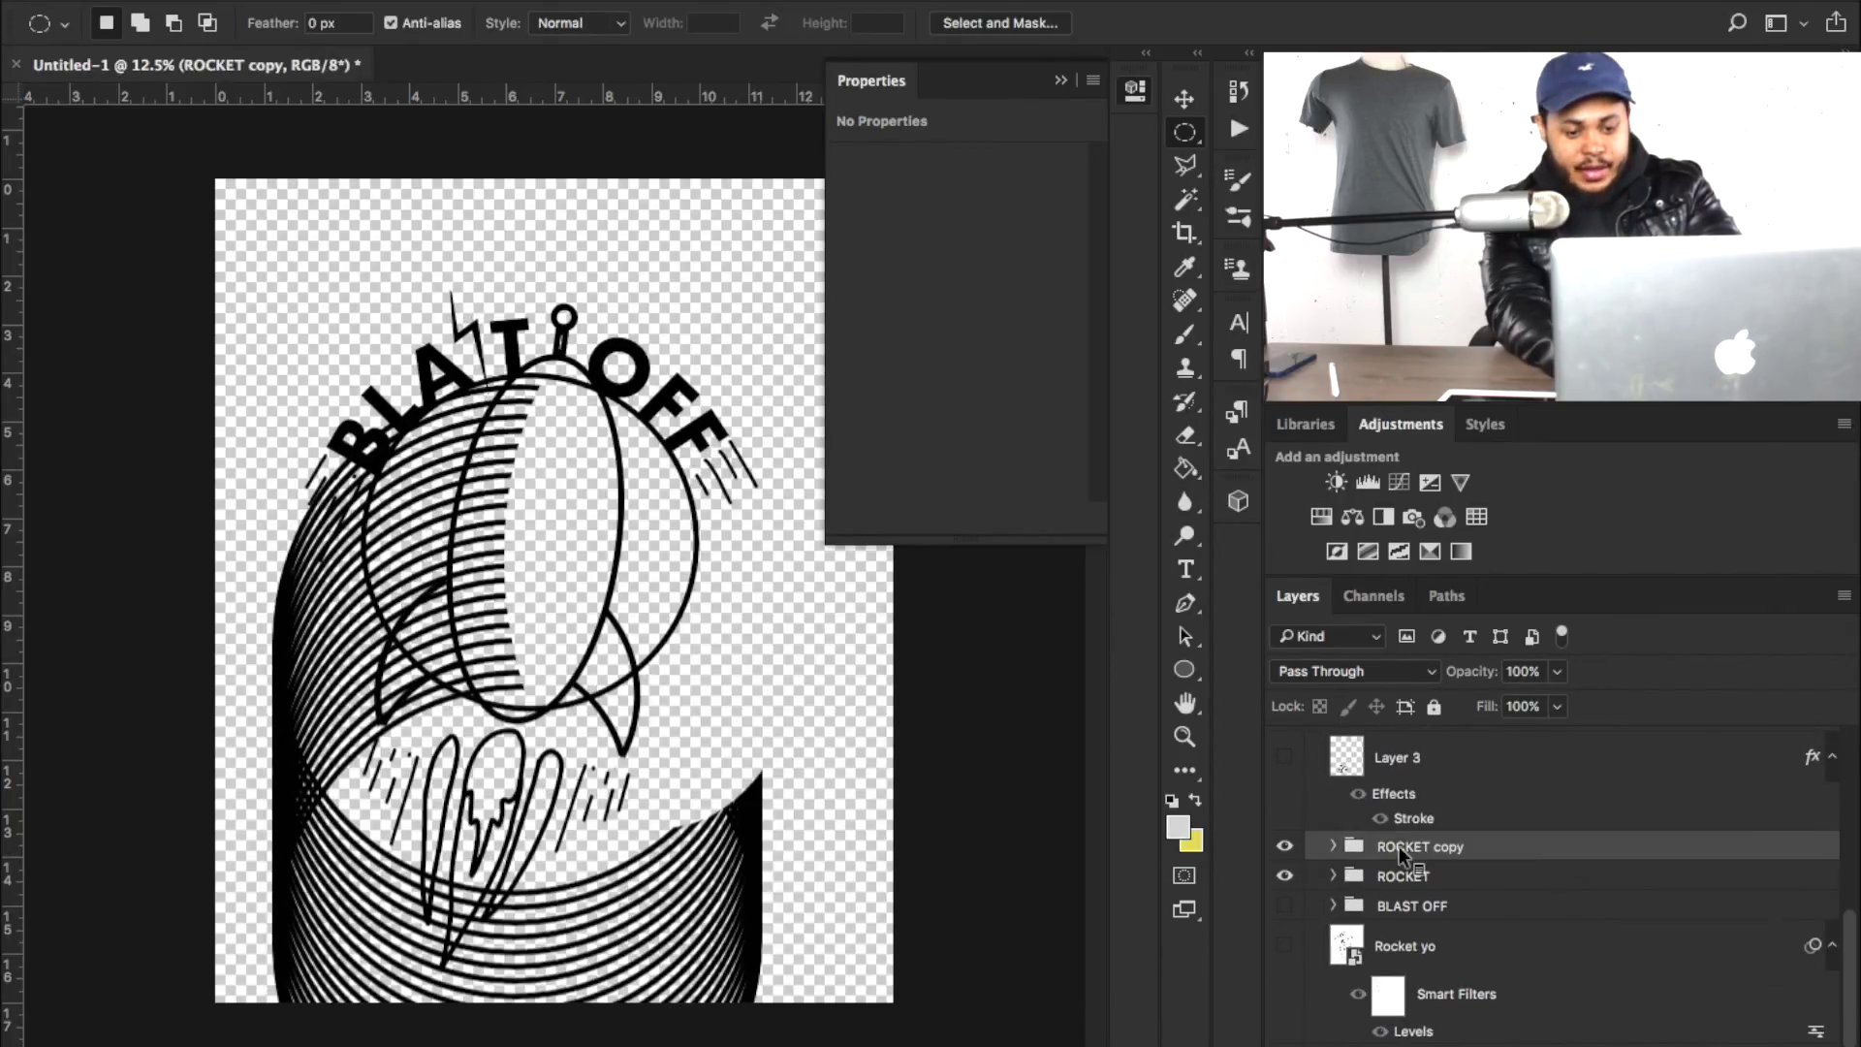
Duplicate the ROCKET group, convert the copy to a smart object, and load its outline as a selection
right_click(1399, 846)
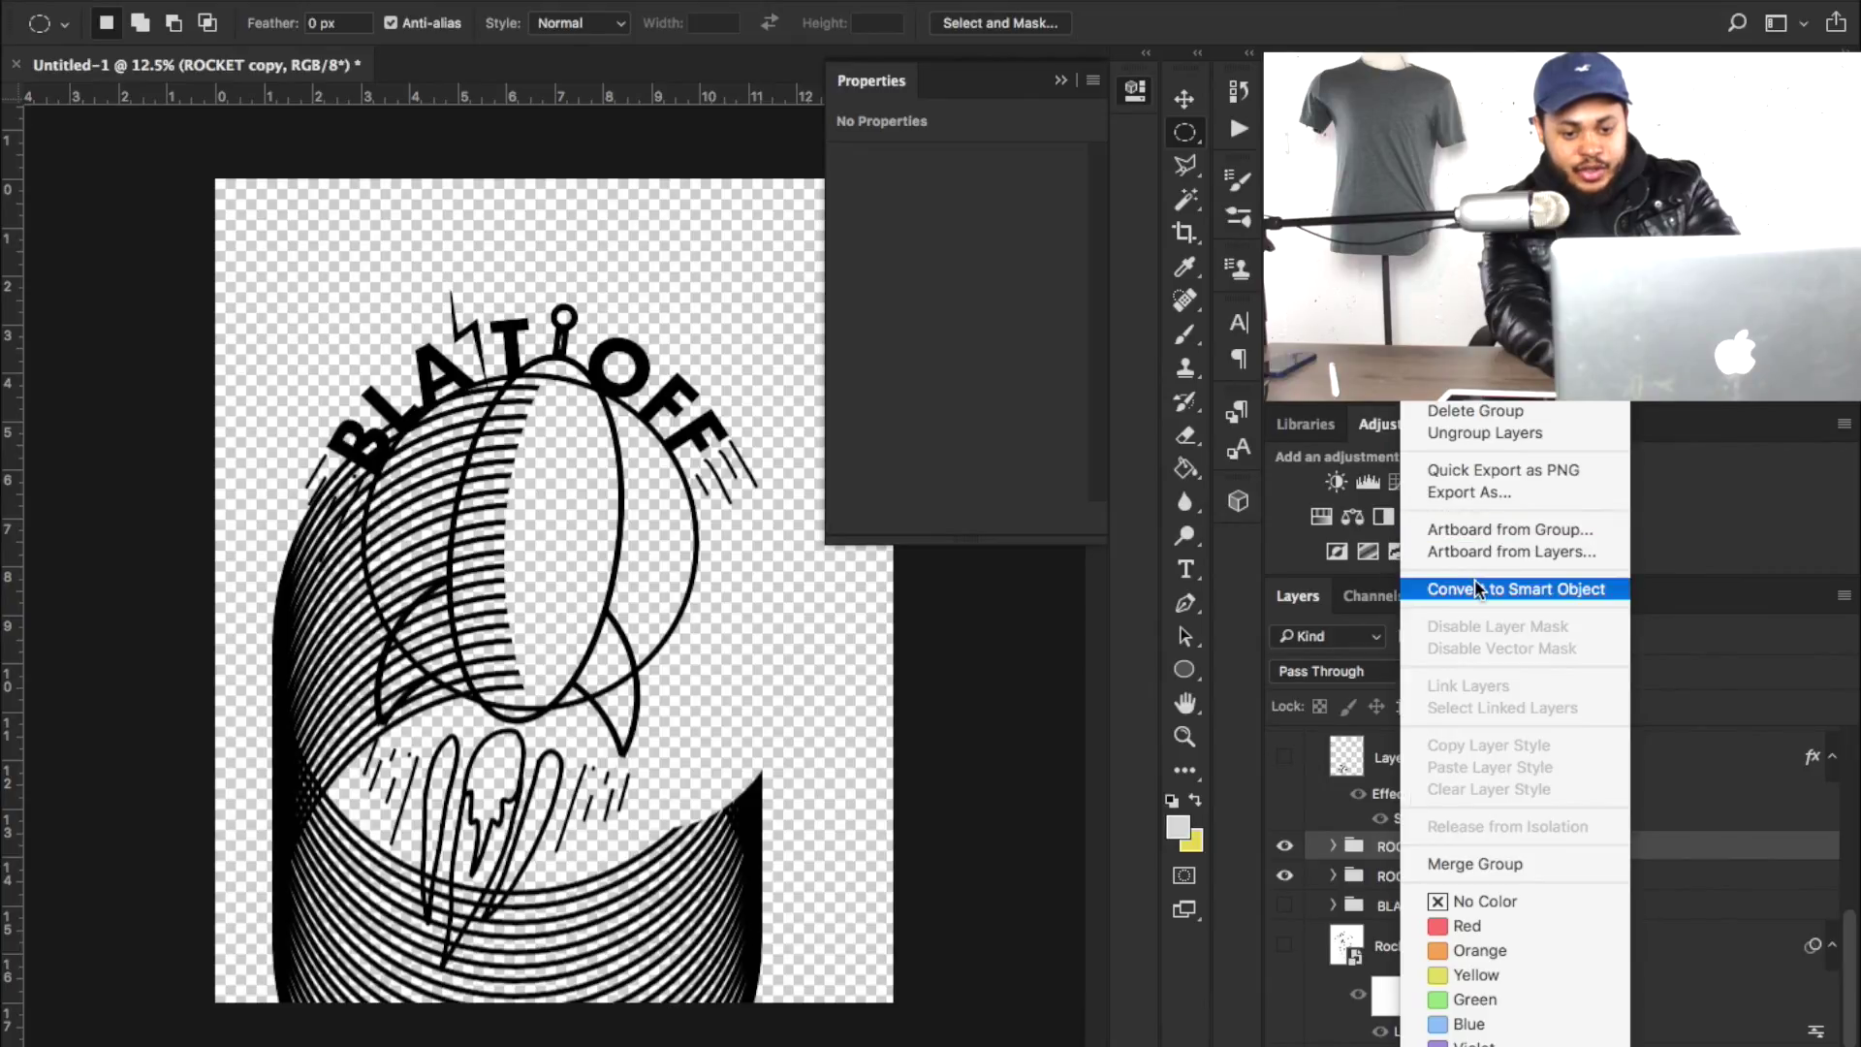
click(1479, 592)
super+click(1344, 858)
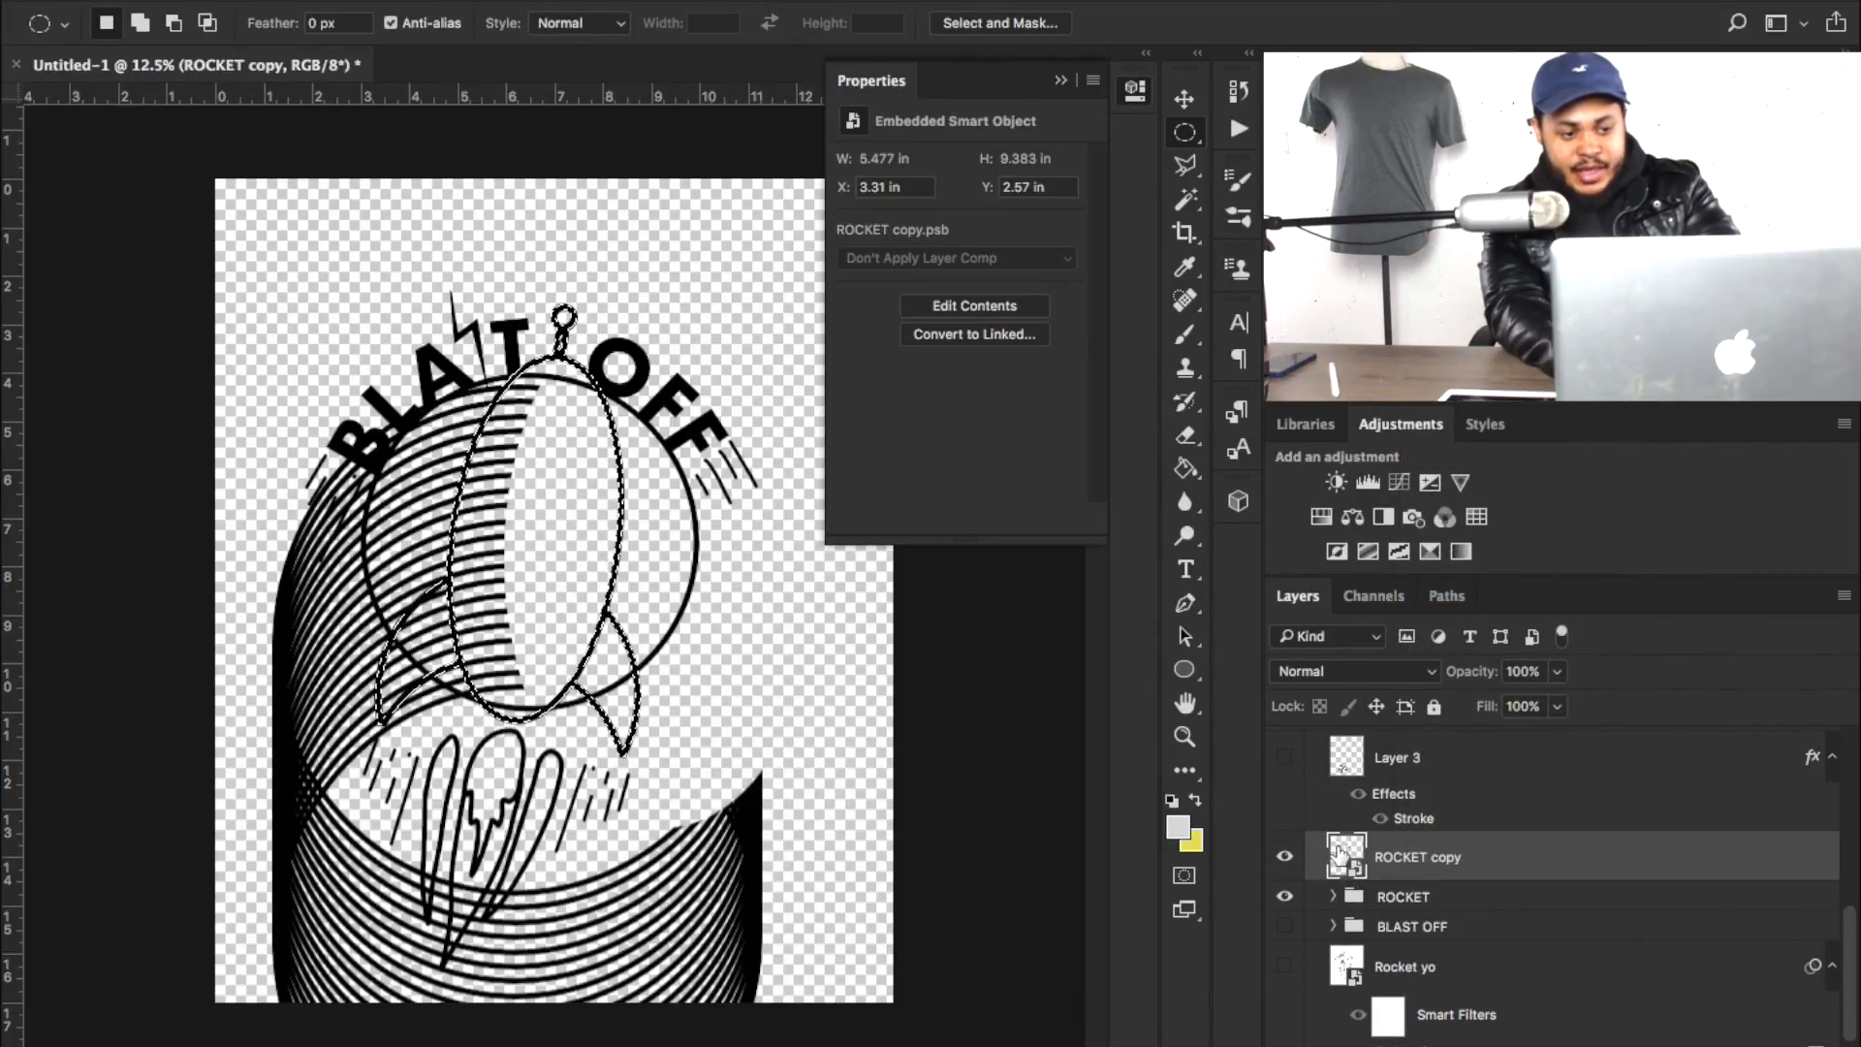
Mask Group 8 with the rocket outline selection and paint the mask white to reveal arcs on the body's left side and left fin
scroll(1325, 816, up, 10)
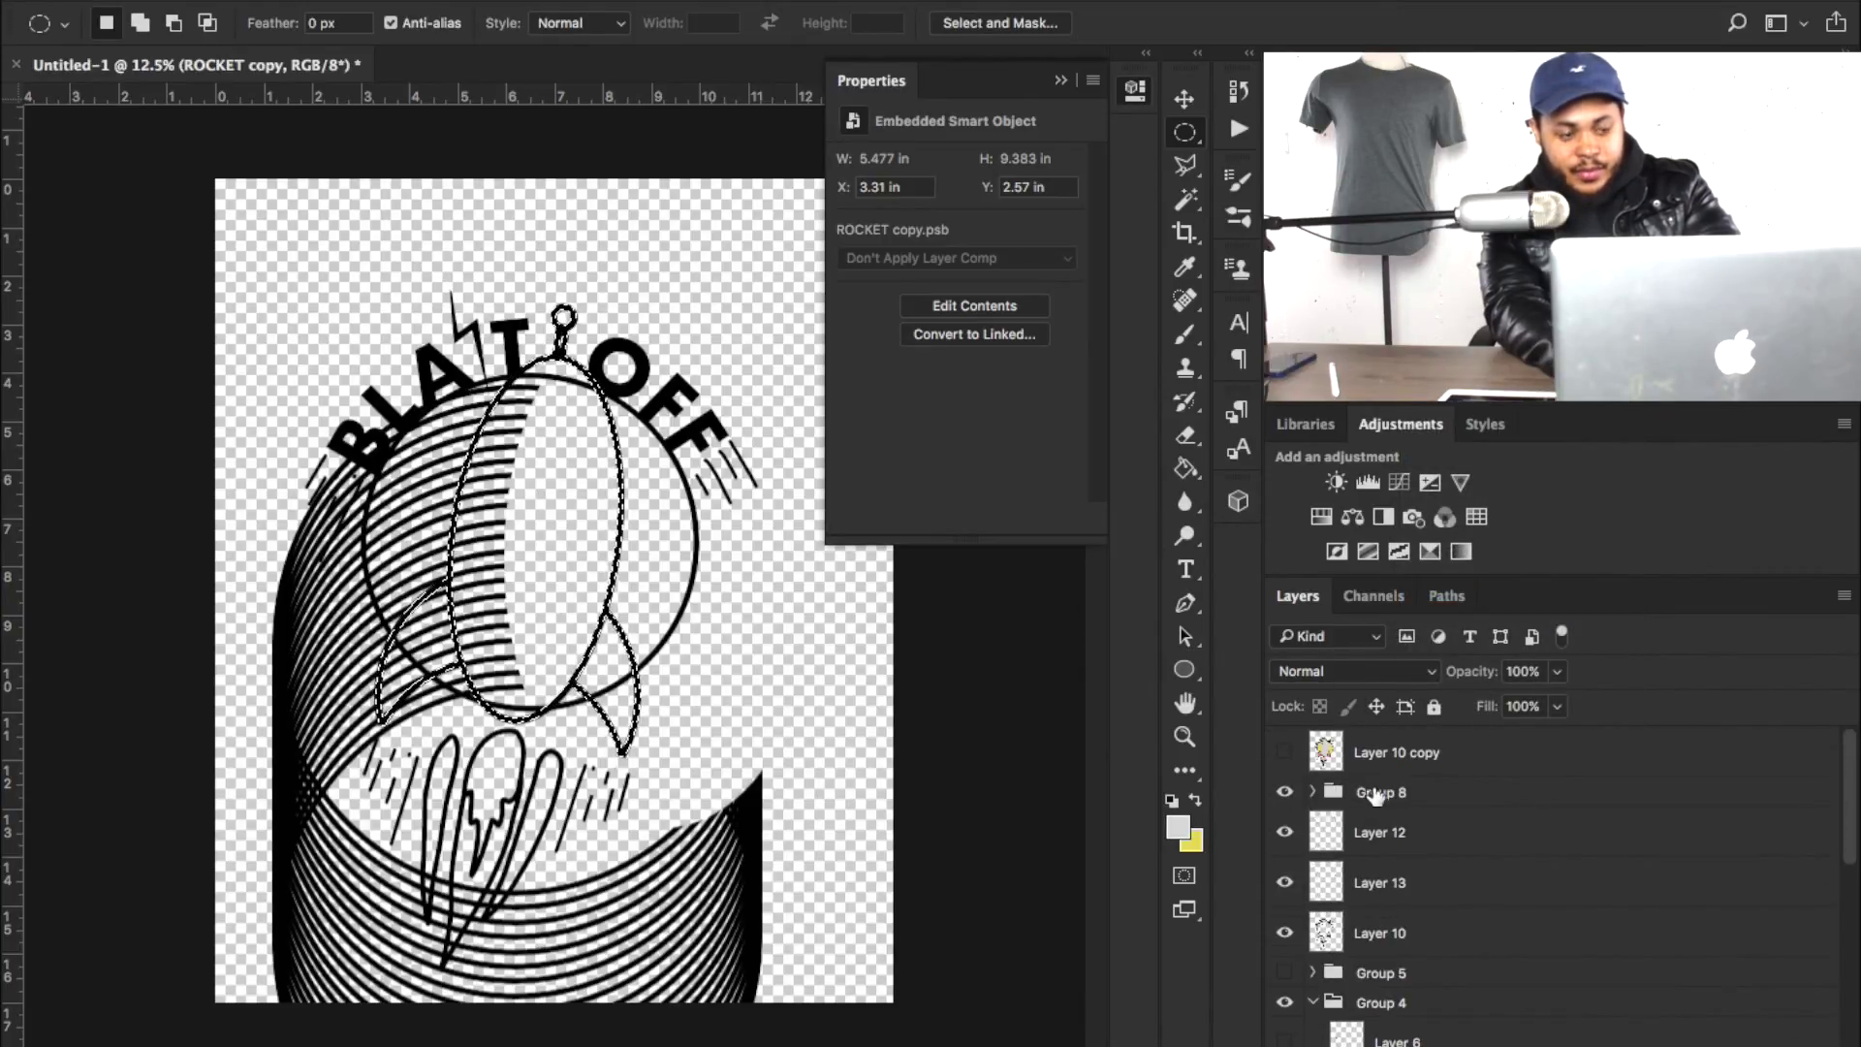
click(1365, 795)
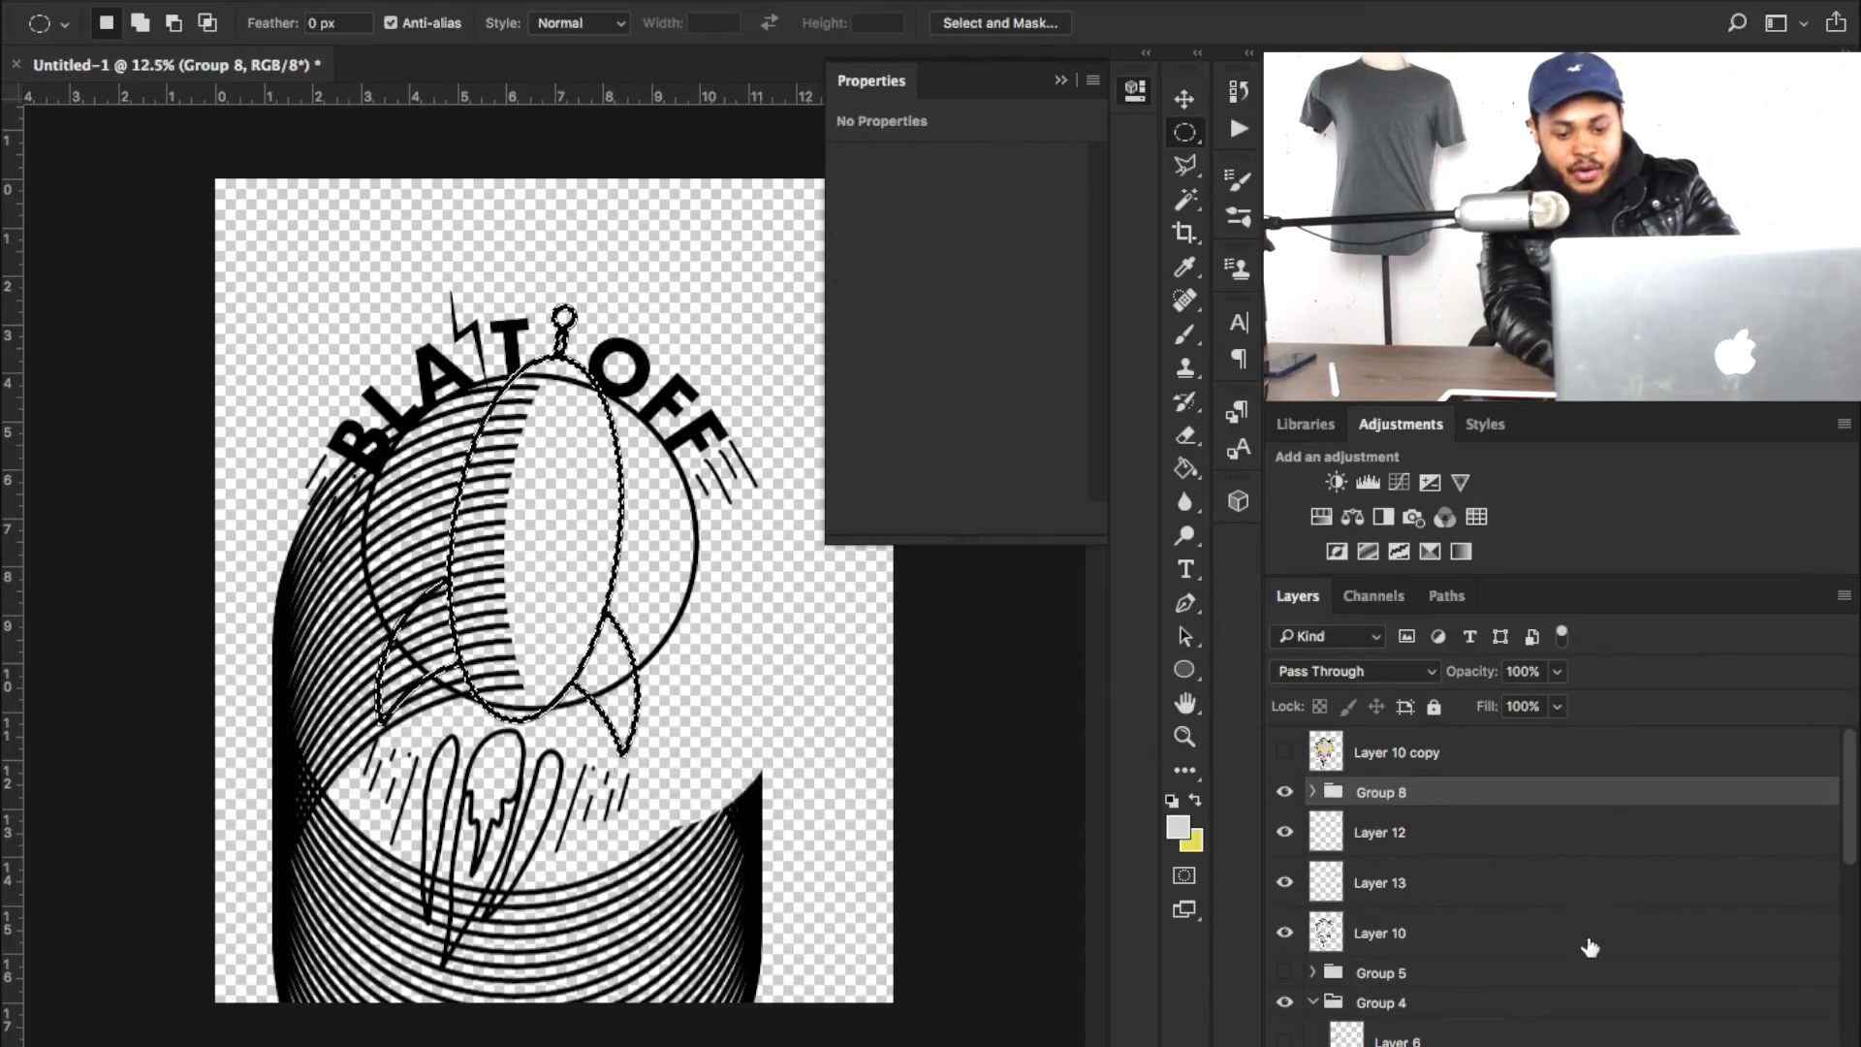
click(1531, 1045)
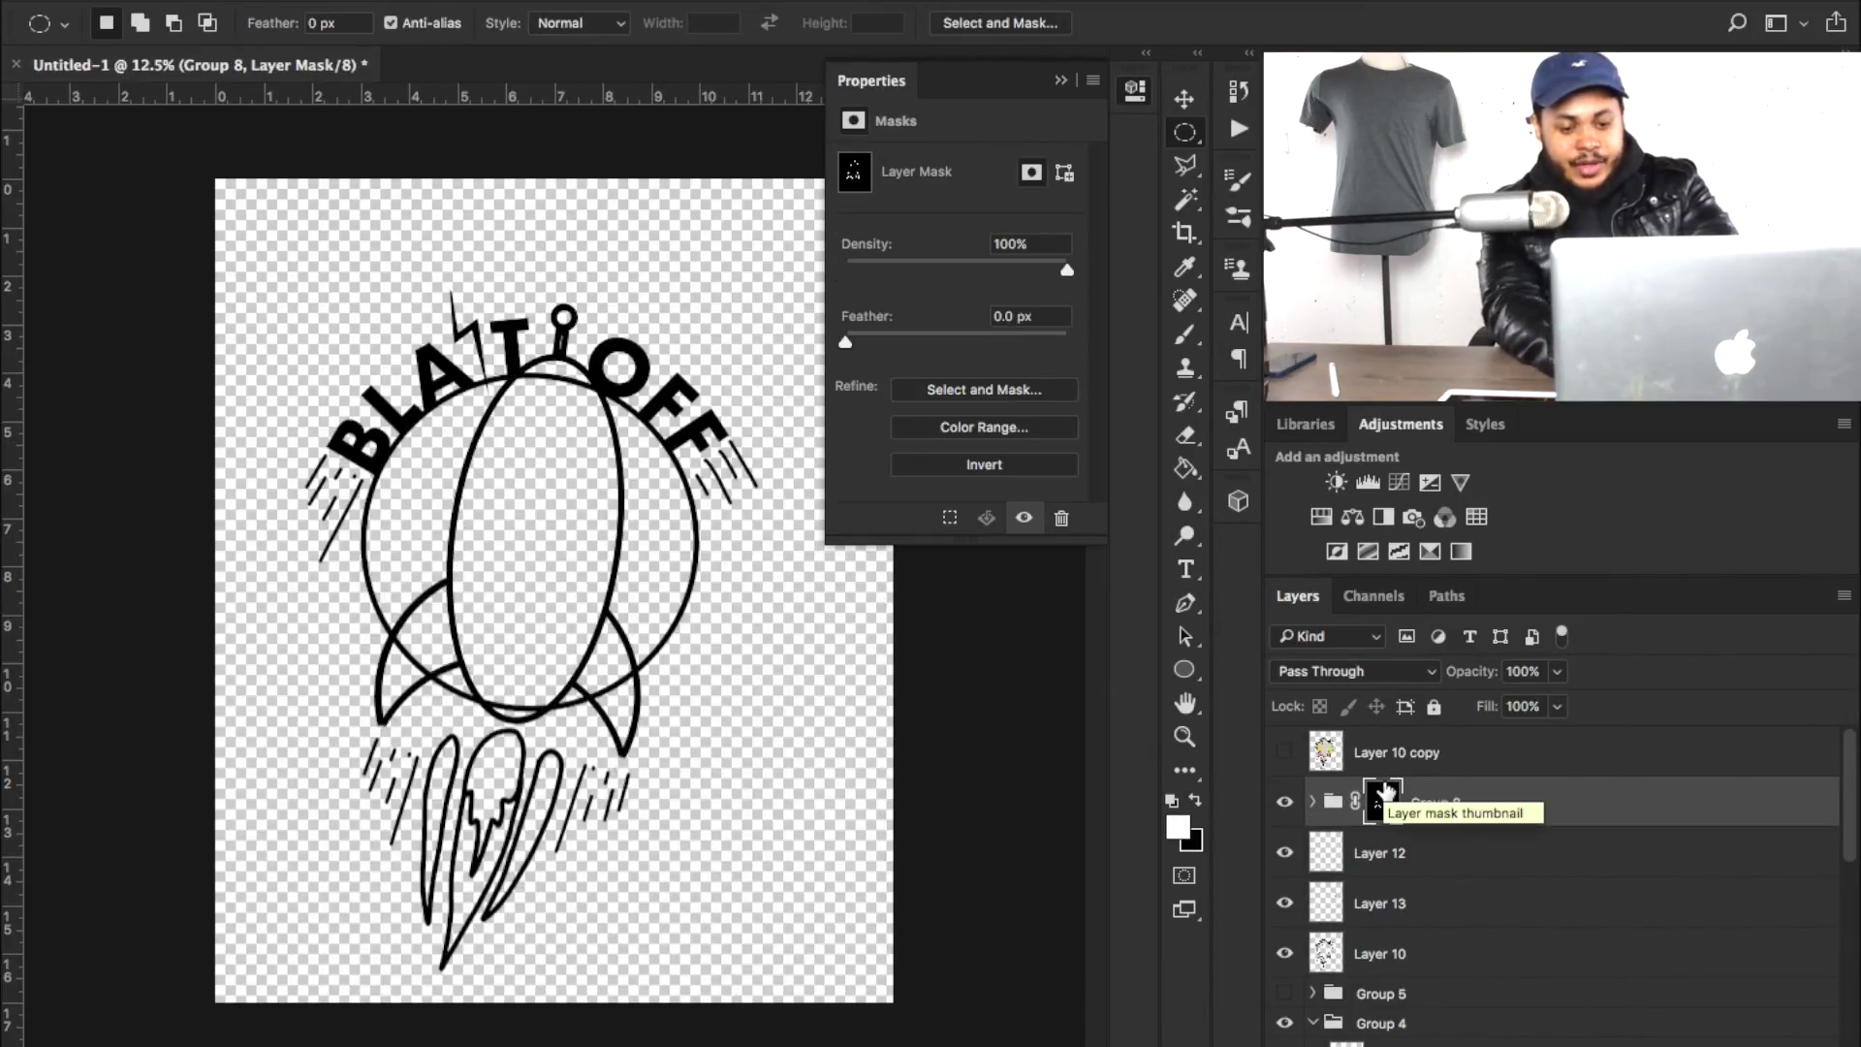
key(b)
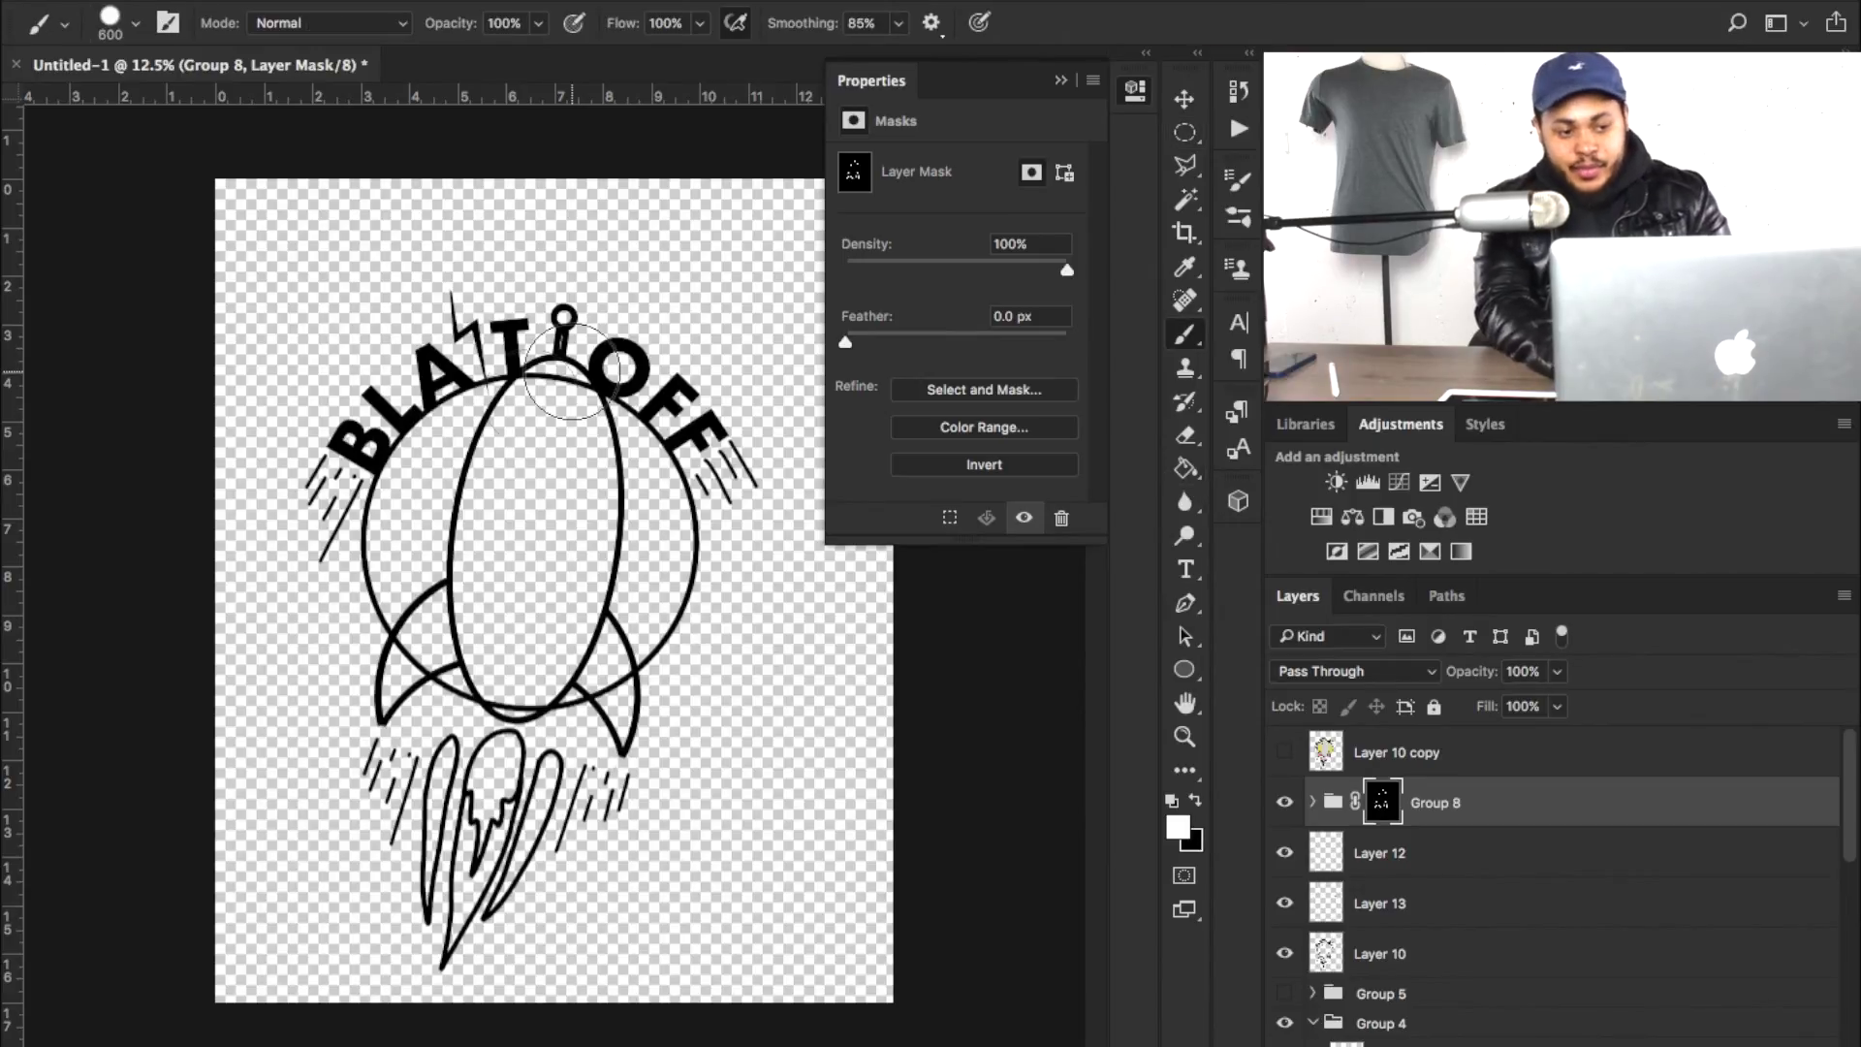
mouse_move(518, 397)
mouse_down()
mouse_move(507, 512)
mouse_move(505, 632)
mouse_move(504, 522)
mouse_move(516, 482)
mouse_move(491, 617)
mouse_up()
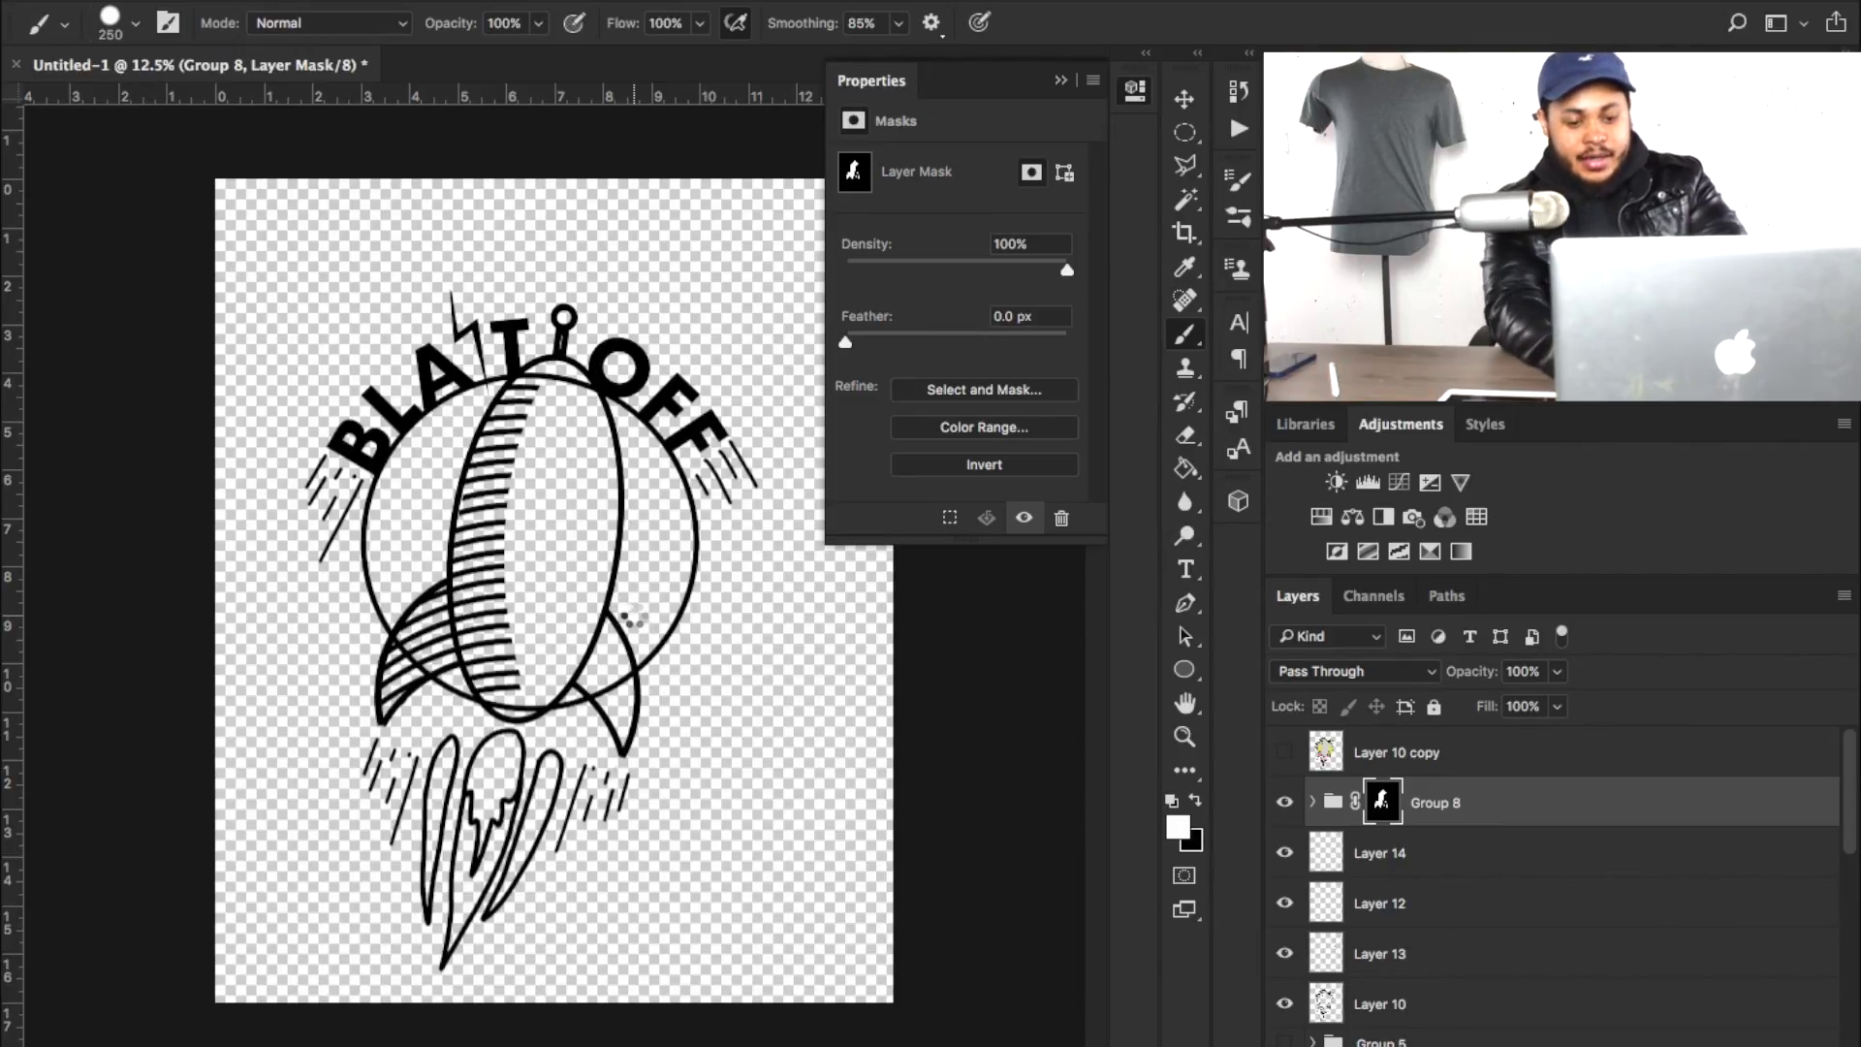
Stamp the visible artwork onto a merged layer, and group the source layers from Group 8 down to Group 4 as a hidden group
key(super+alt+shift+e)
click(1403, 863)
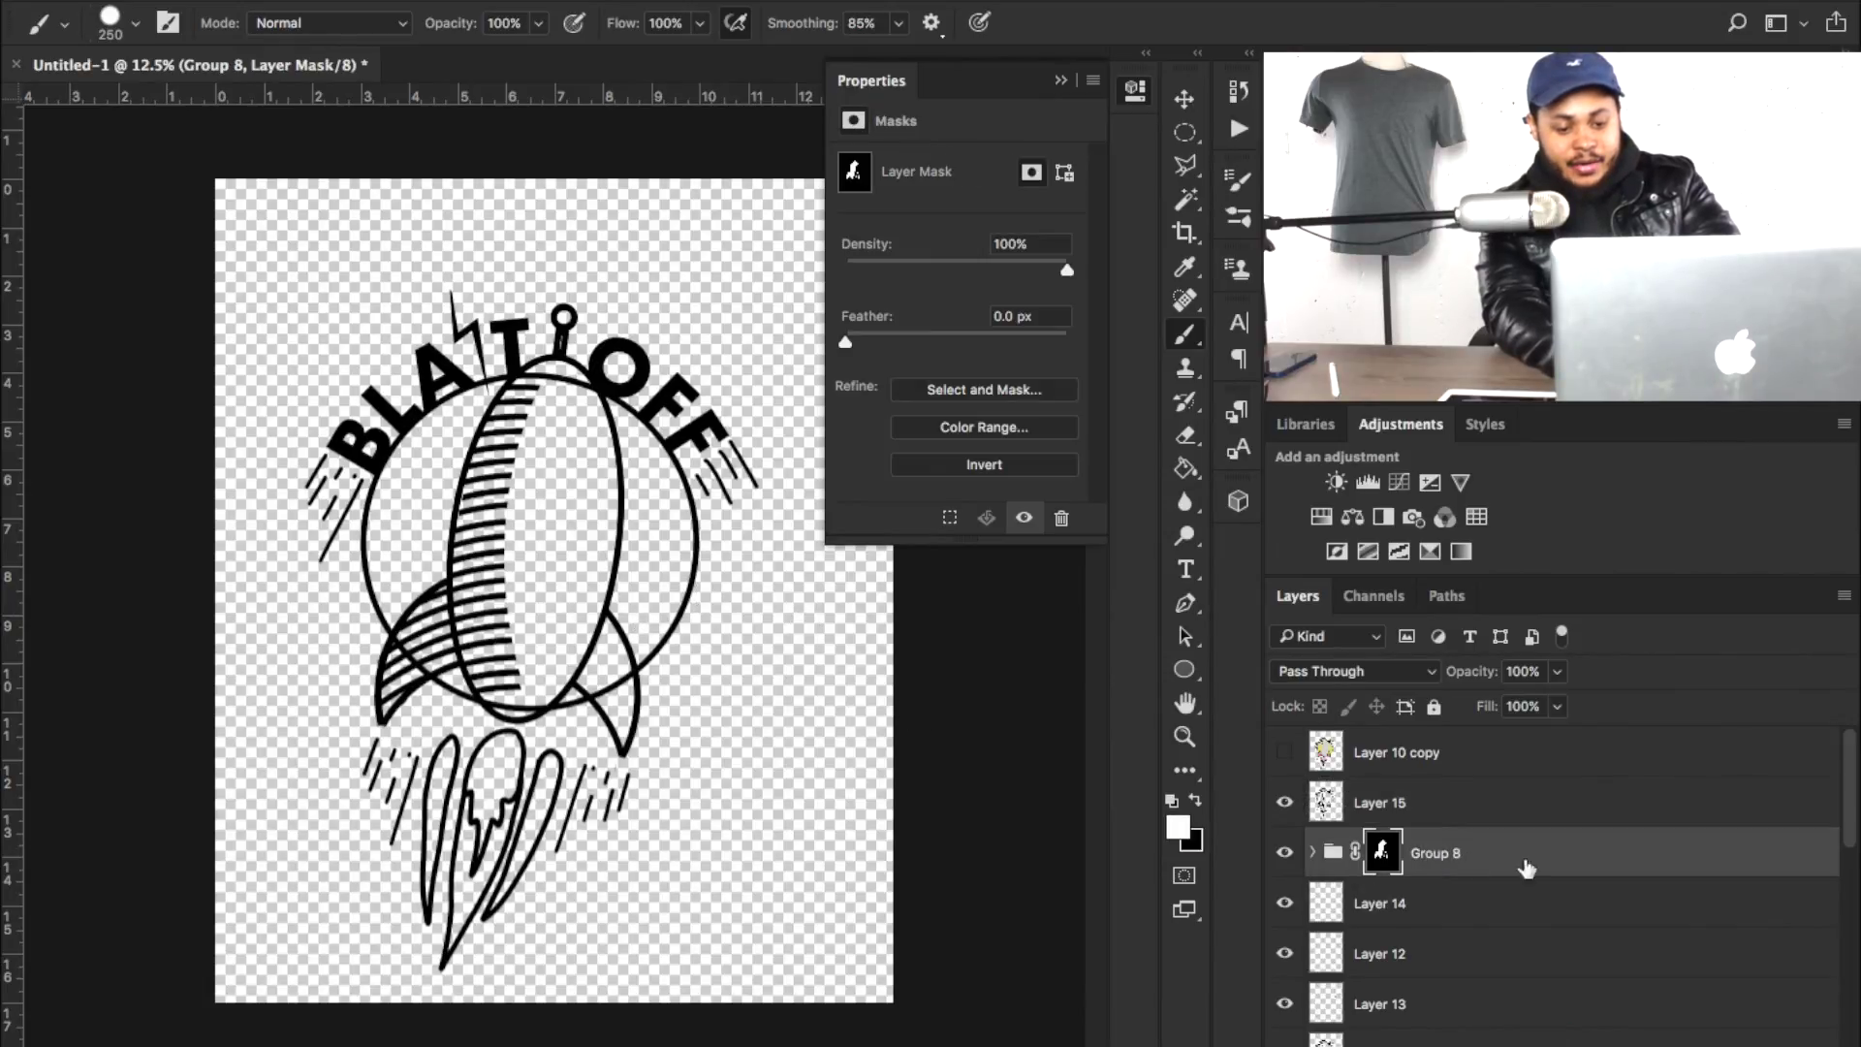
scroll(1597, 902, down, 5)
shift+click(1539, 853)
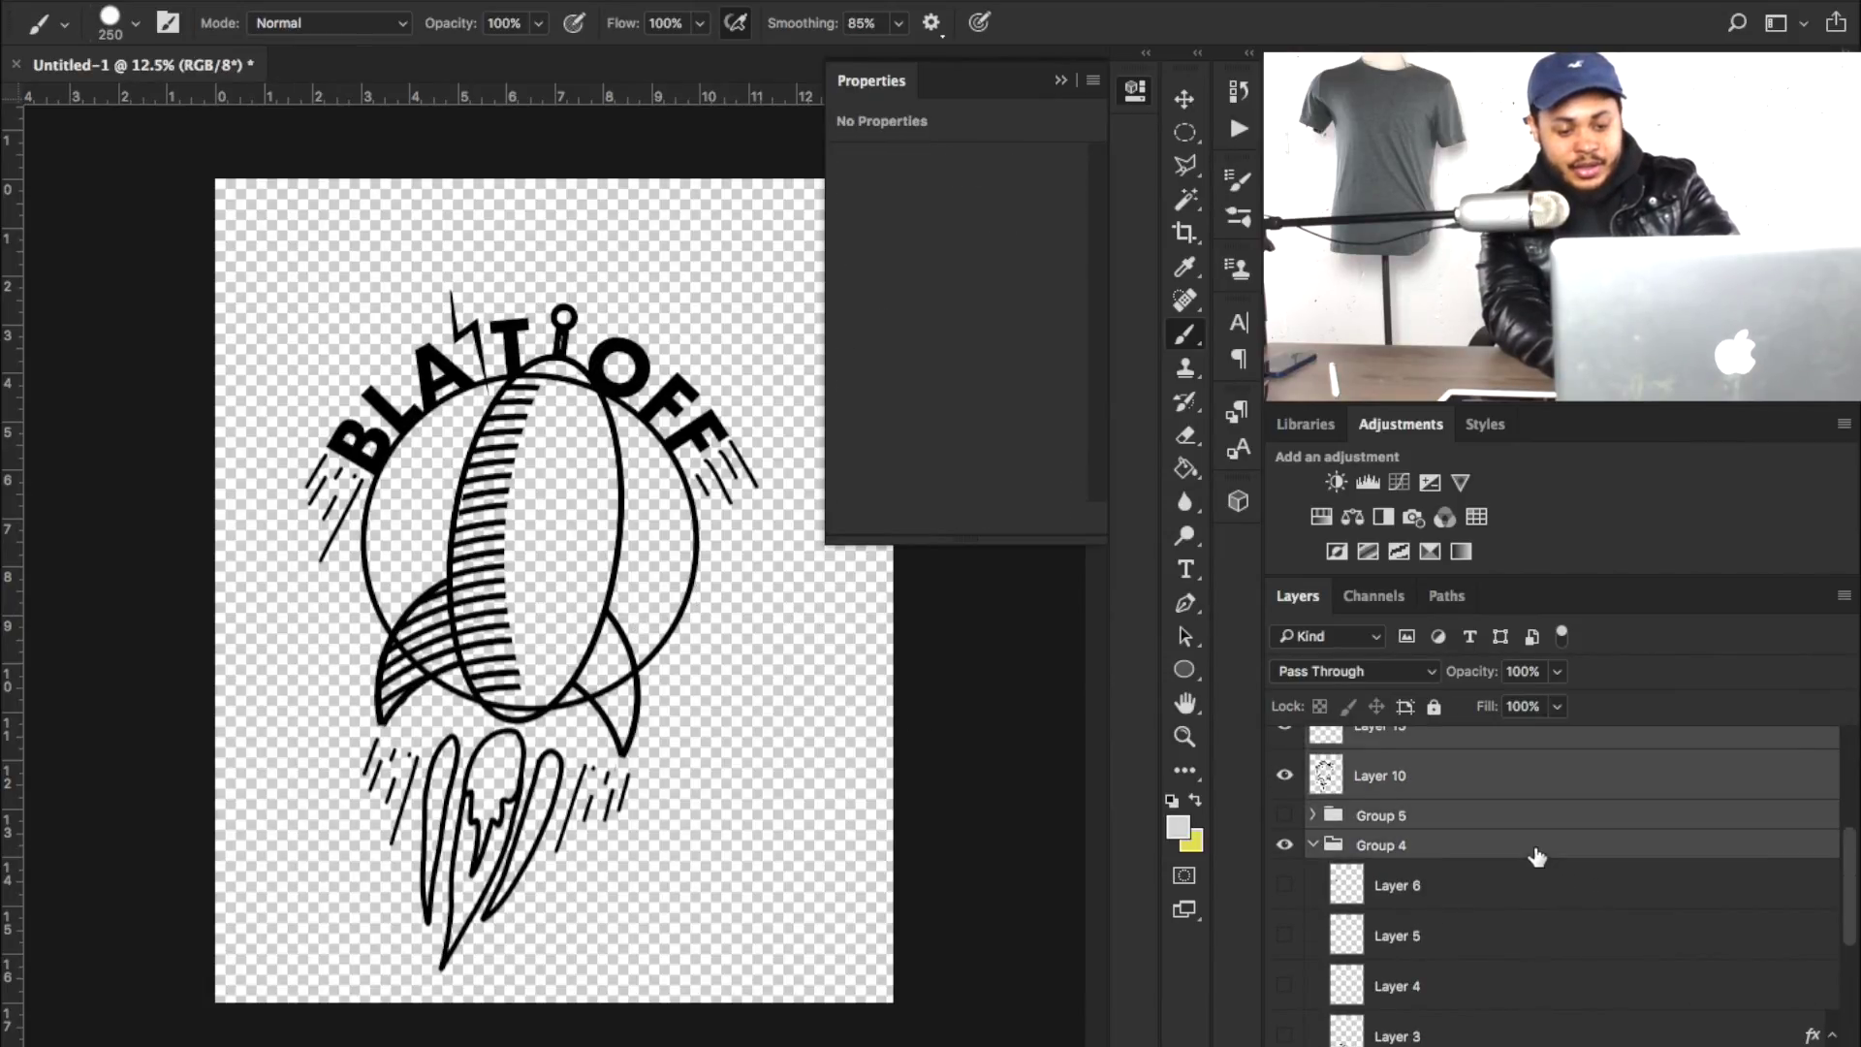
key(super+g)
click(1285, 842)
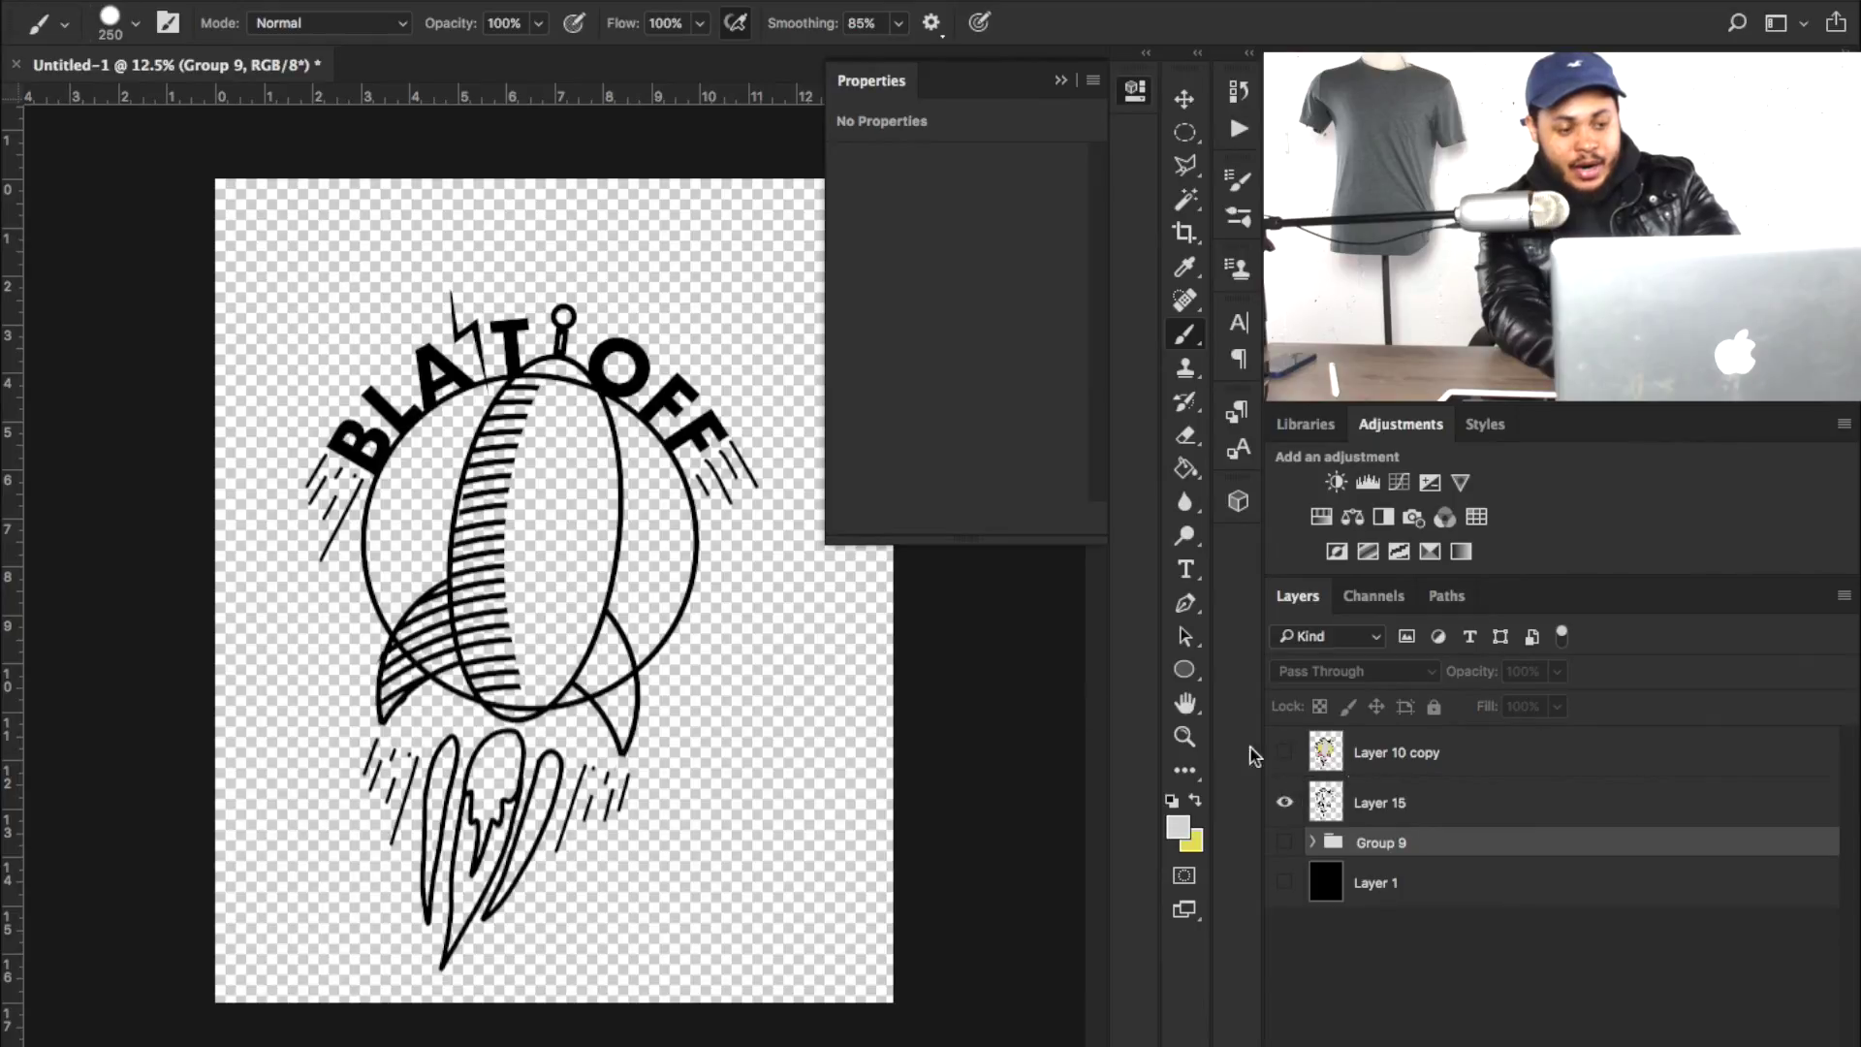
Duplicate Layer 15 and fill the circle's areas around the rocket with yellow on the copy using the Paint Bucket
click(1390, 795)
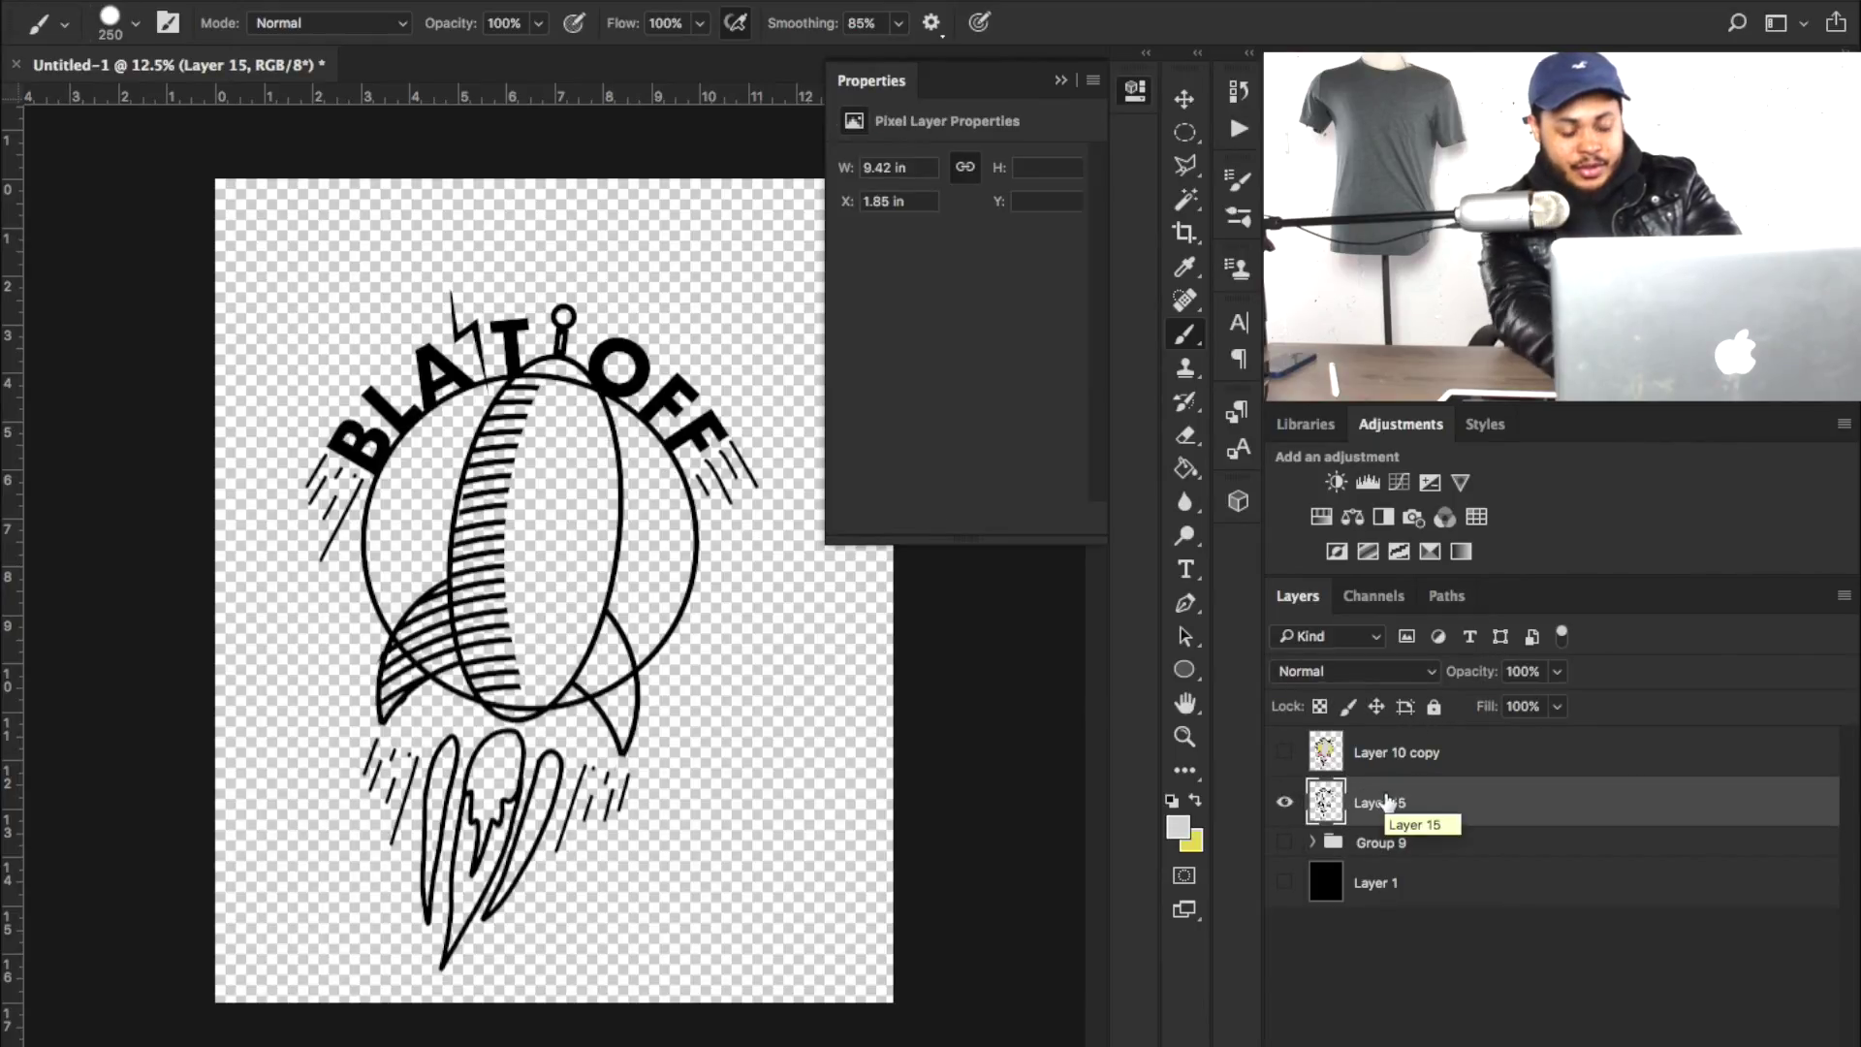
key(super+j)
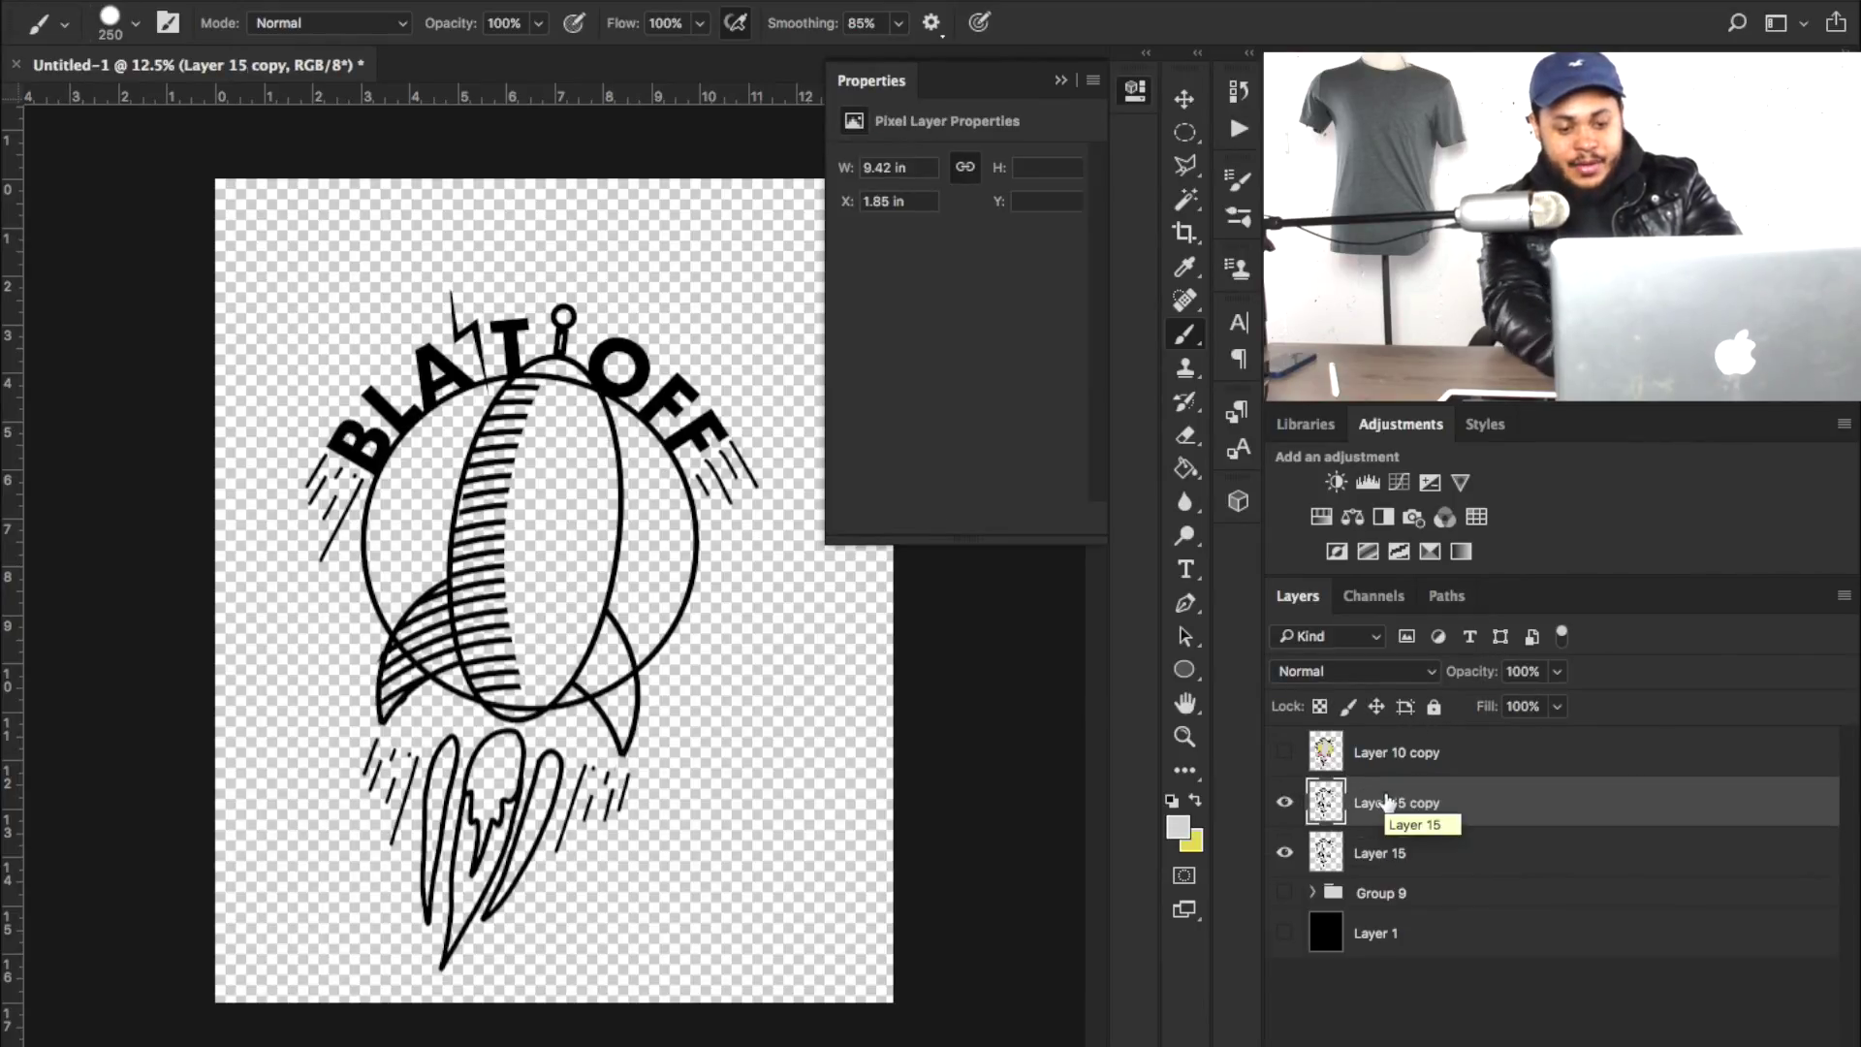
click(1185, 470)
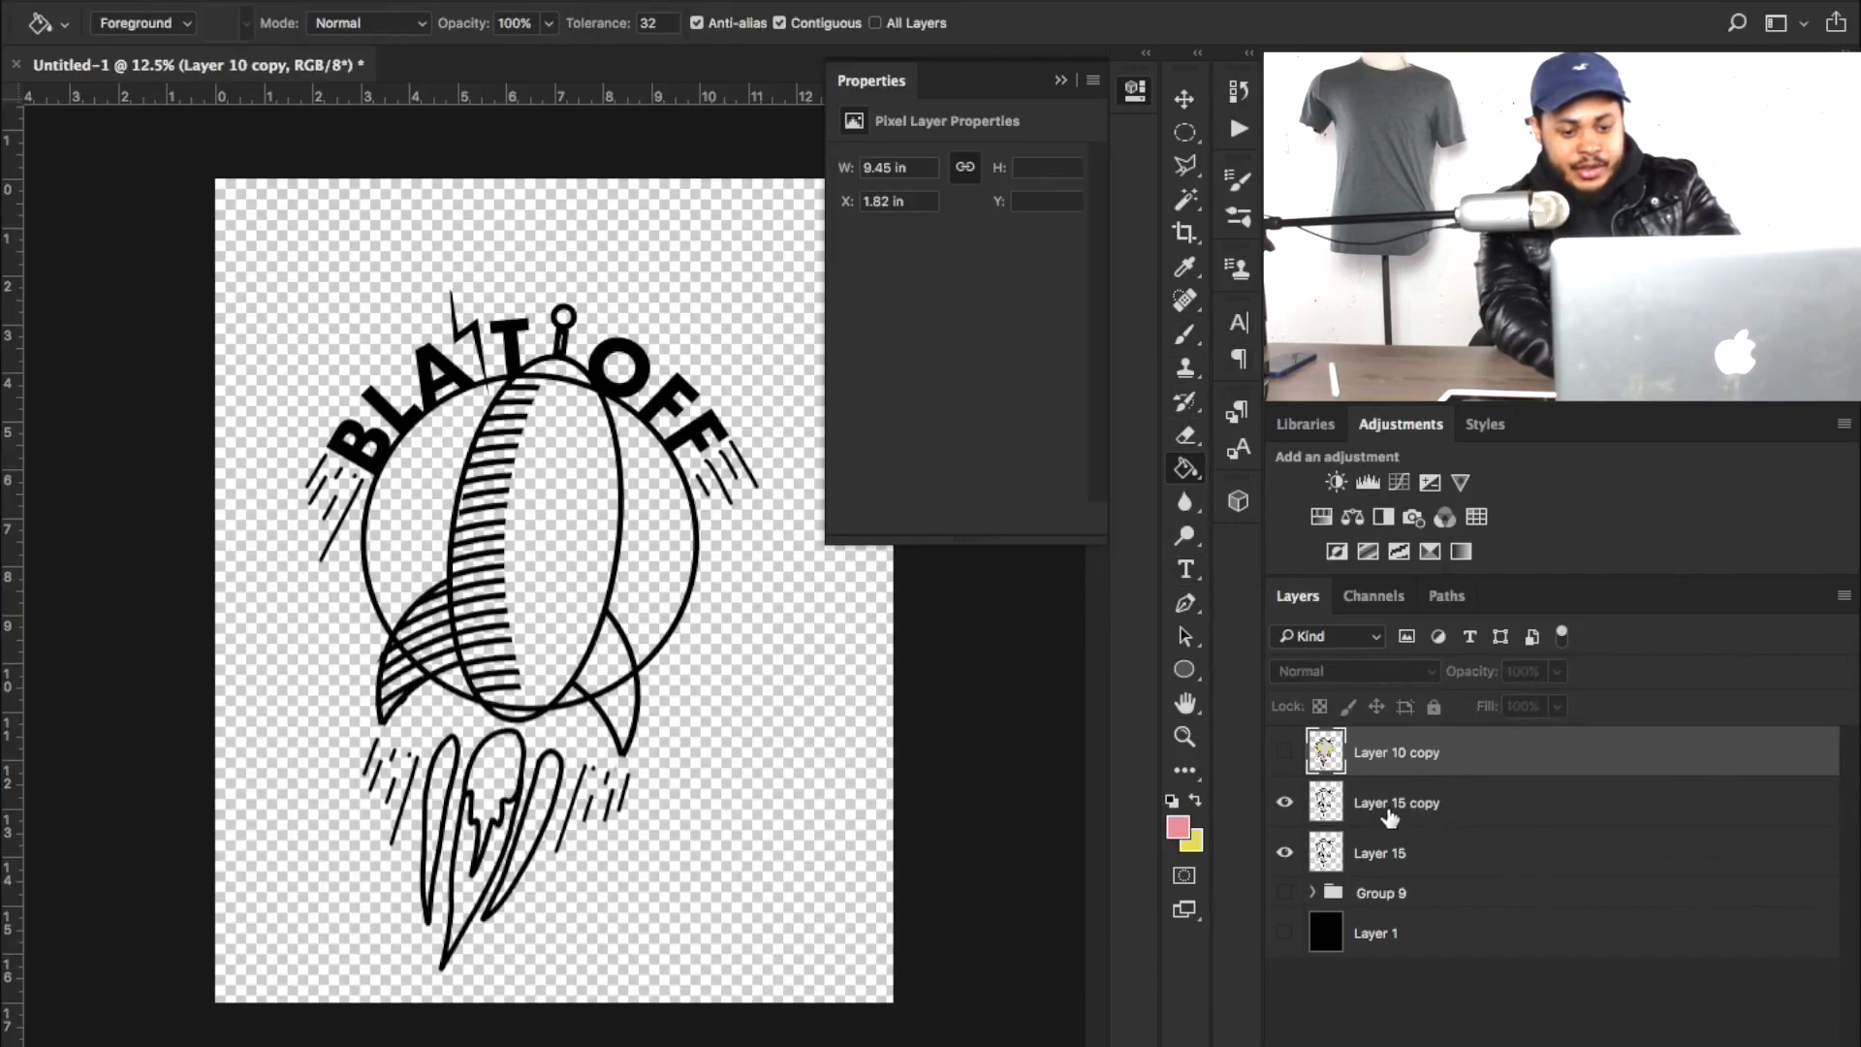
click(1386, 812)
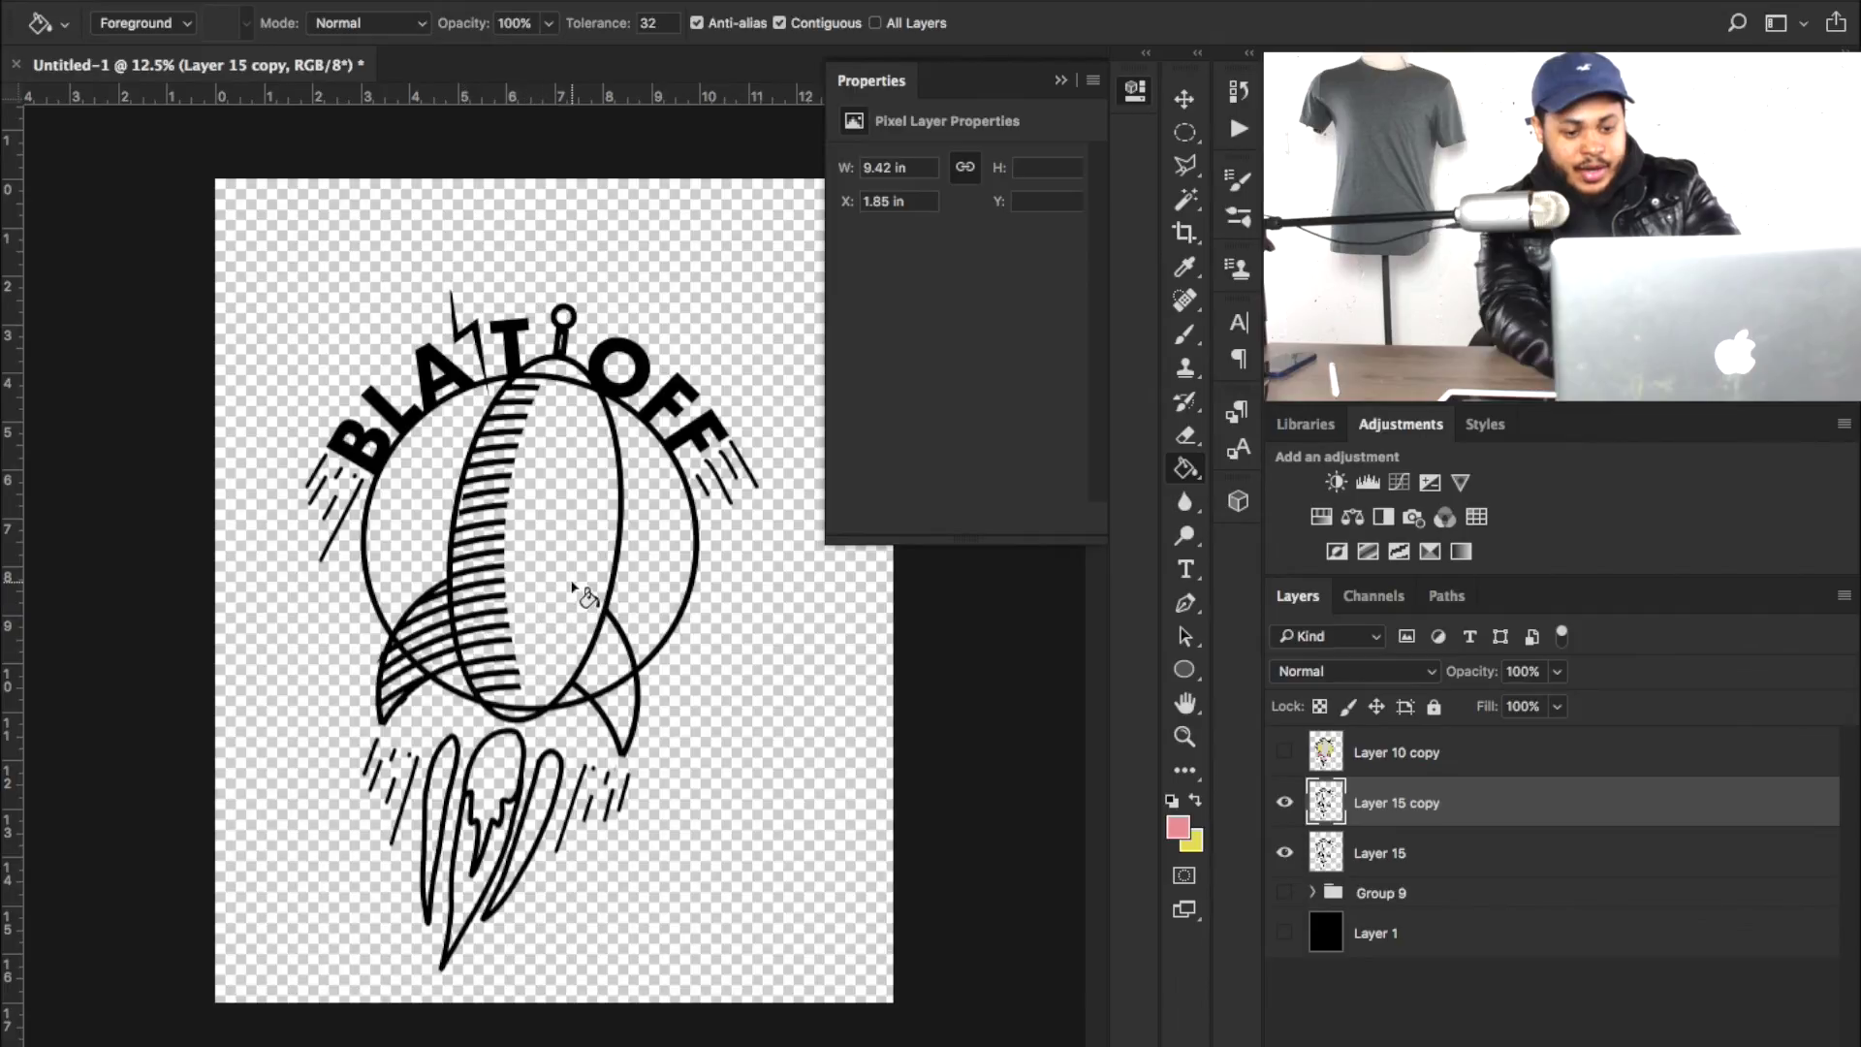
click(1199, 795)
click(645, 509)
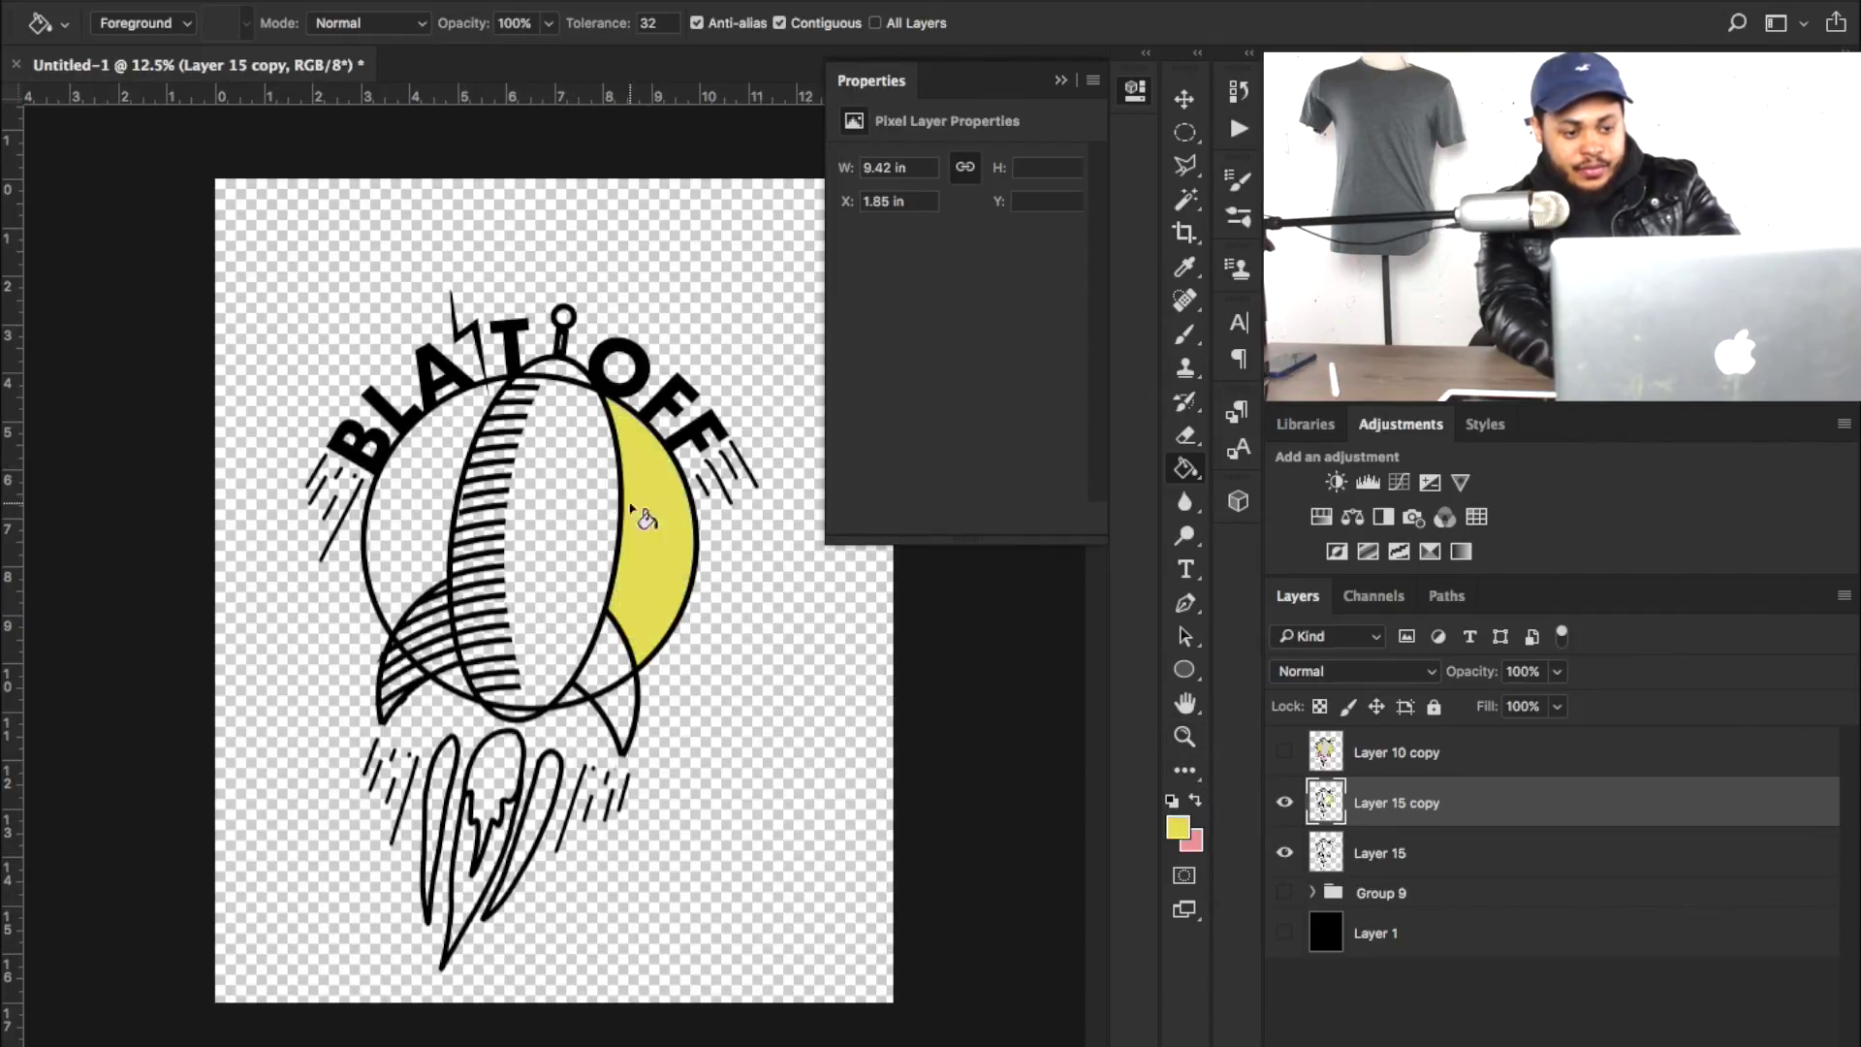
click(438, 498)
click(470, 684)
Fill both rocket fins with pink, including the gaps between the left fin's shading lines
click(1197, 798)
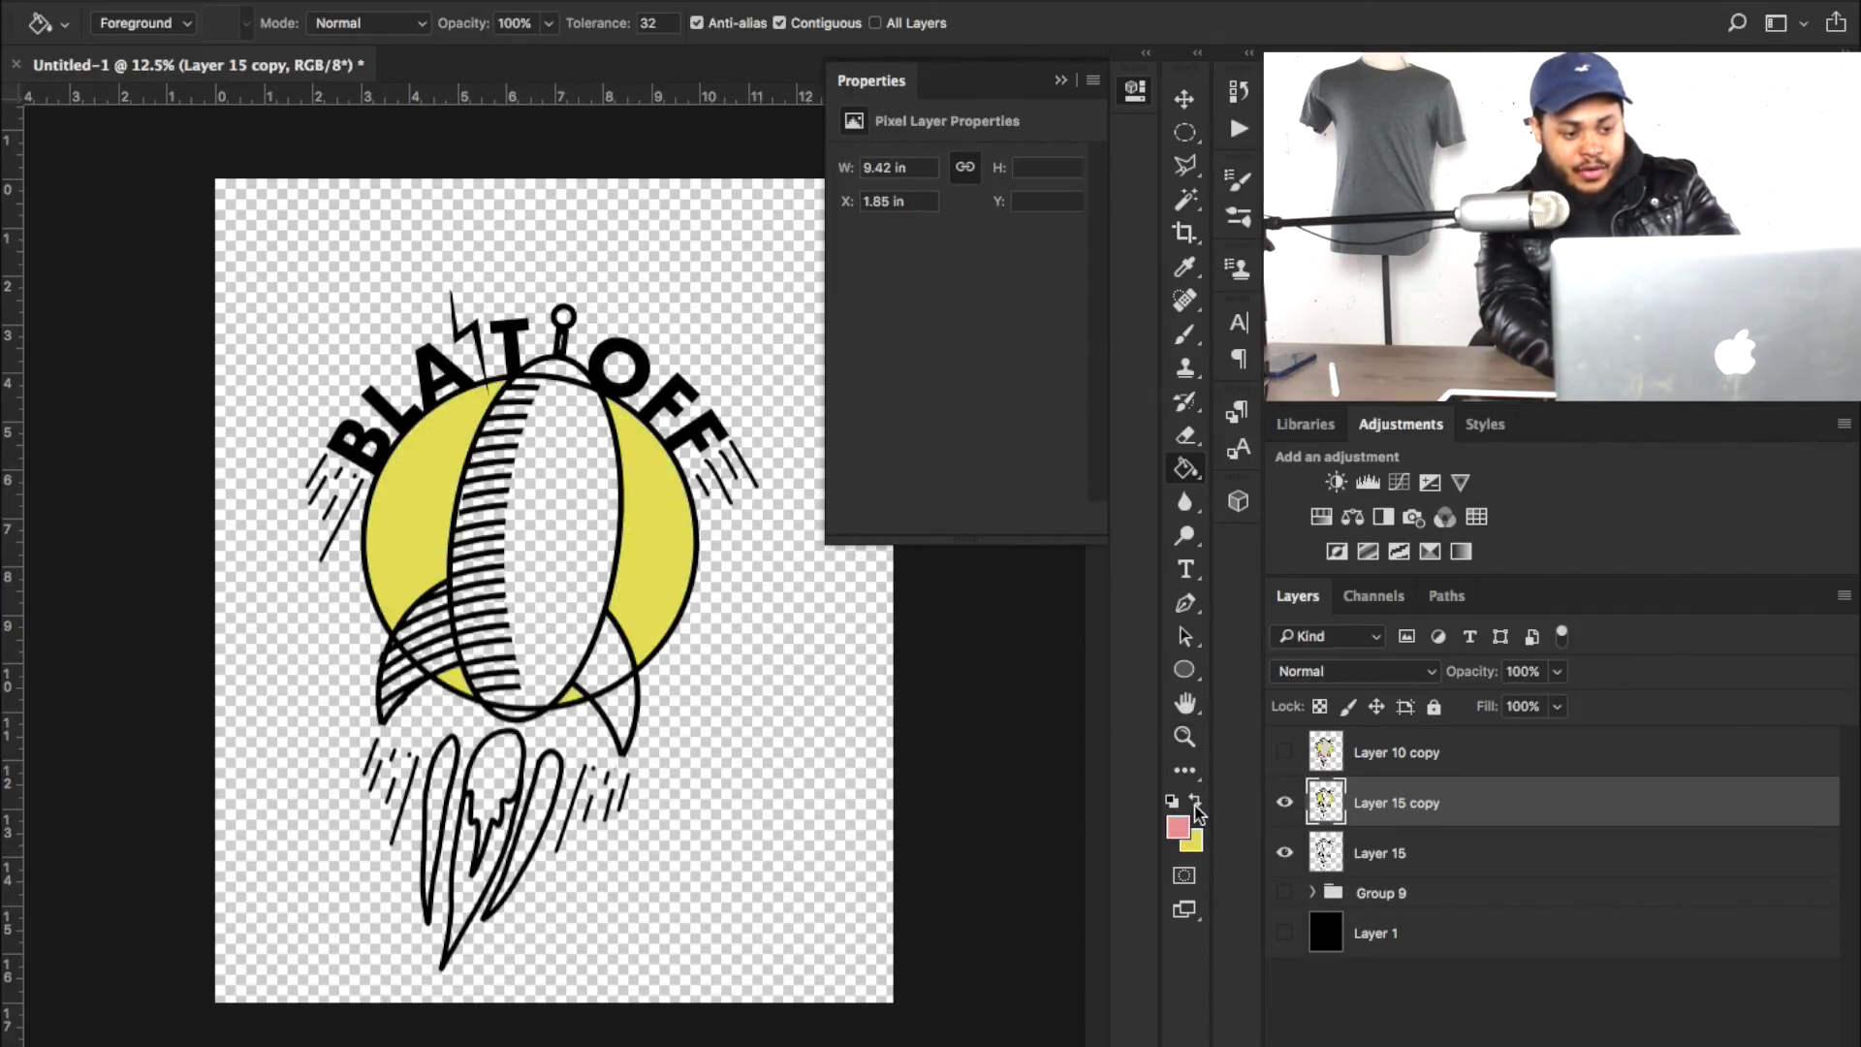
click(612, 667)
click(626, 710)
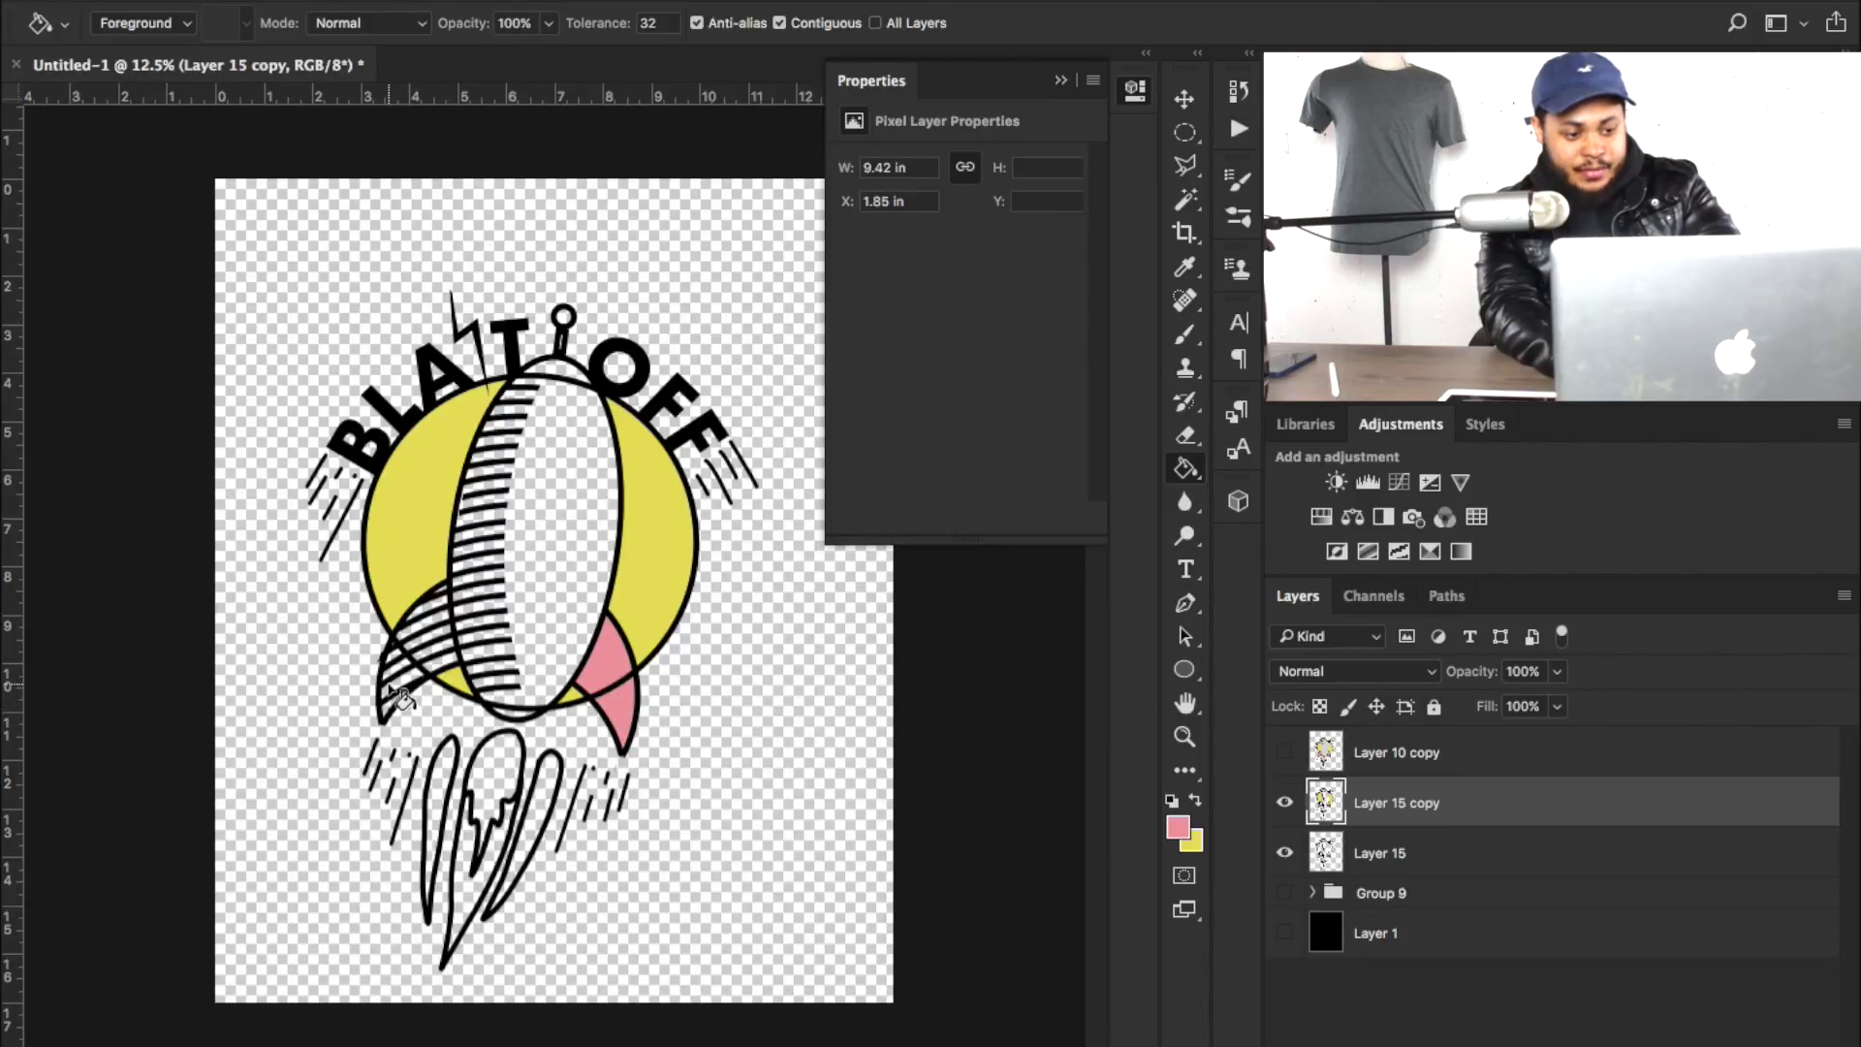
click(398, 690)
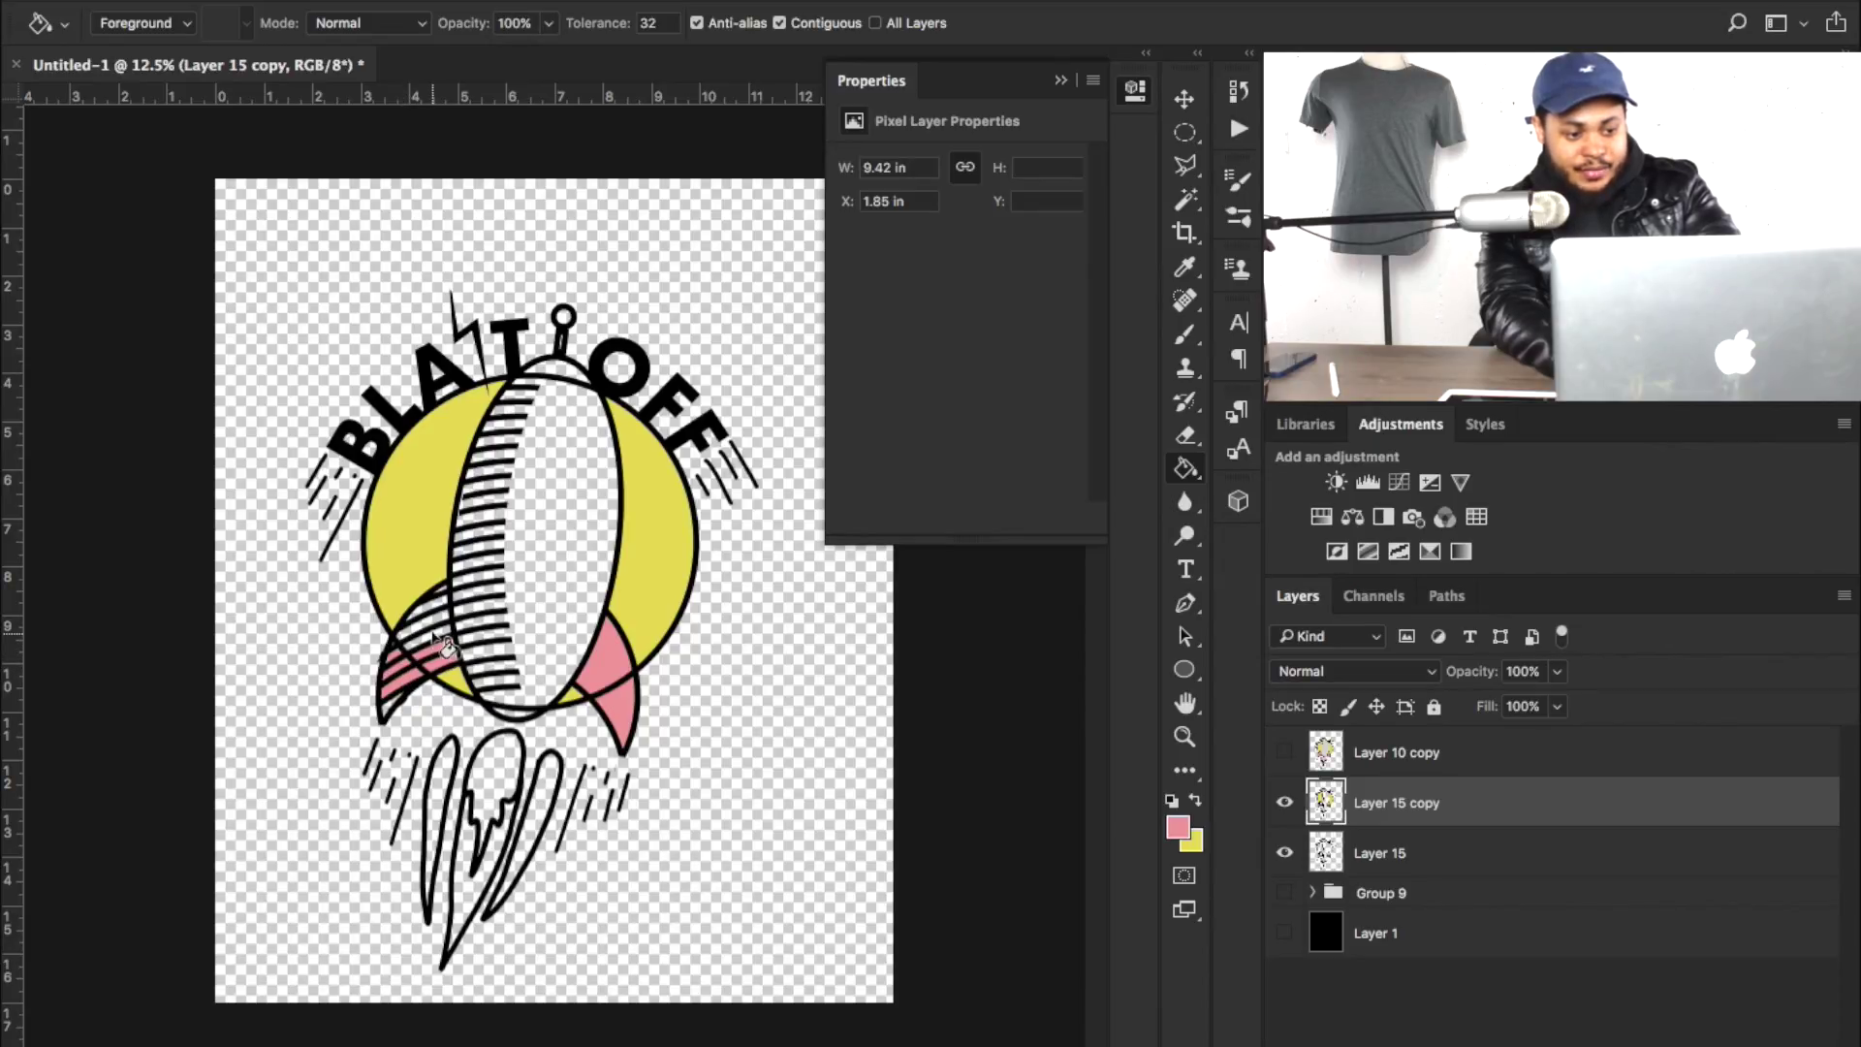
click(435, 619)
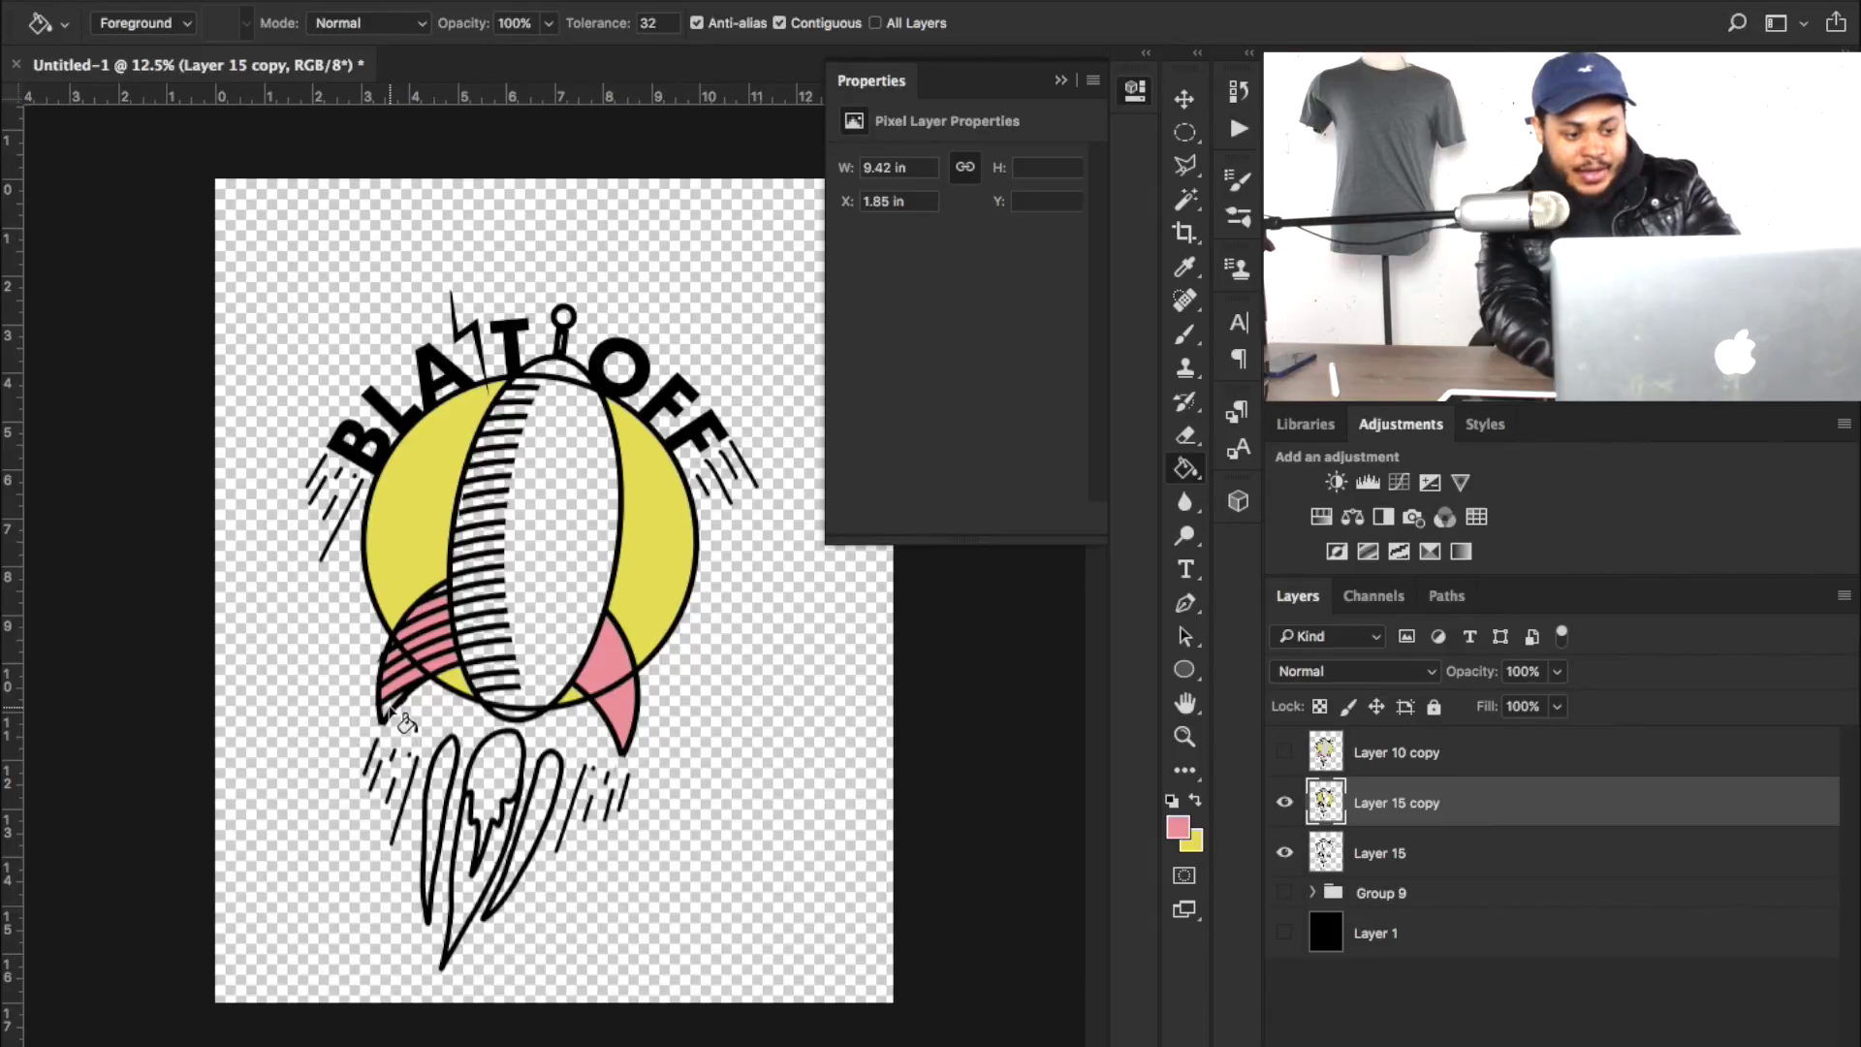
Fill the rocket's nose cap, base and outer flames with pink, and the inner flame with yellow
key(super+plus)
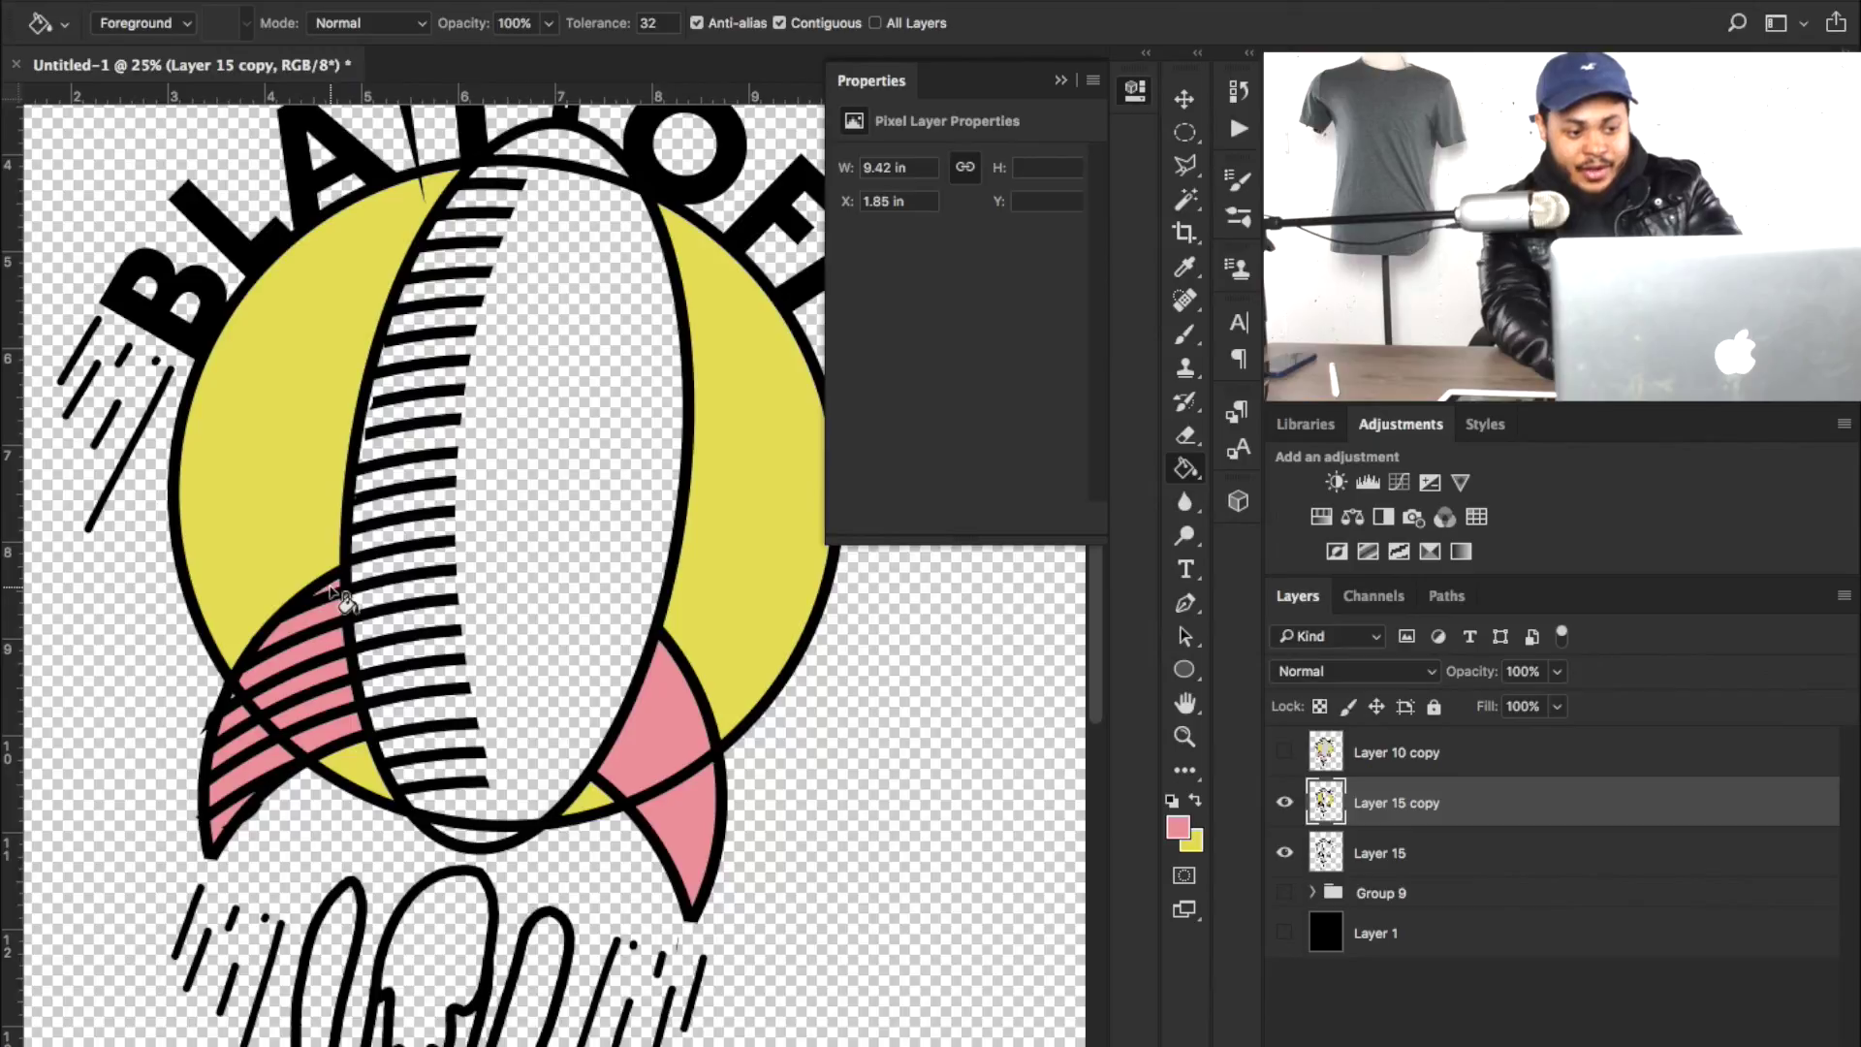
scroll(509, 463, up, 4)
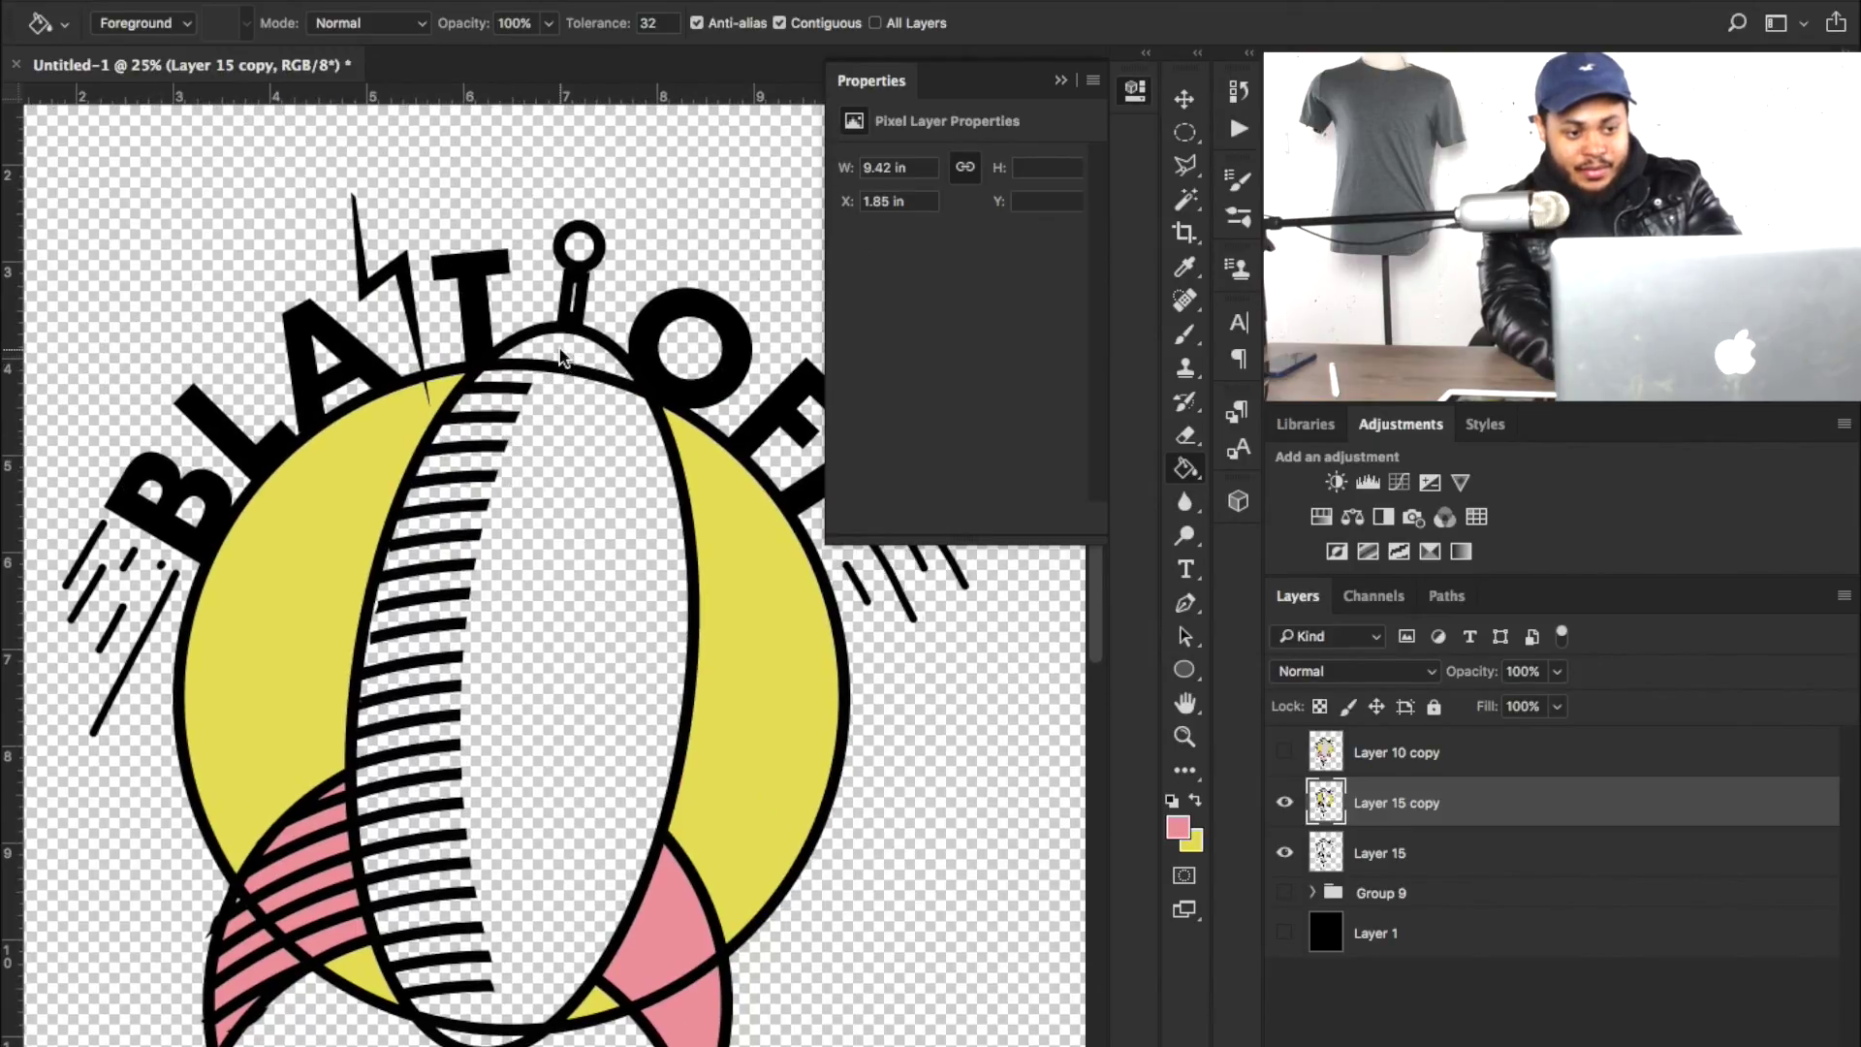
scroll(560, 357, down, 10)
click(397, 640)
click(448, 797)
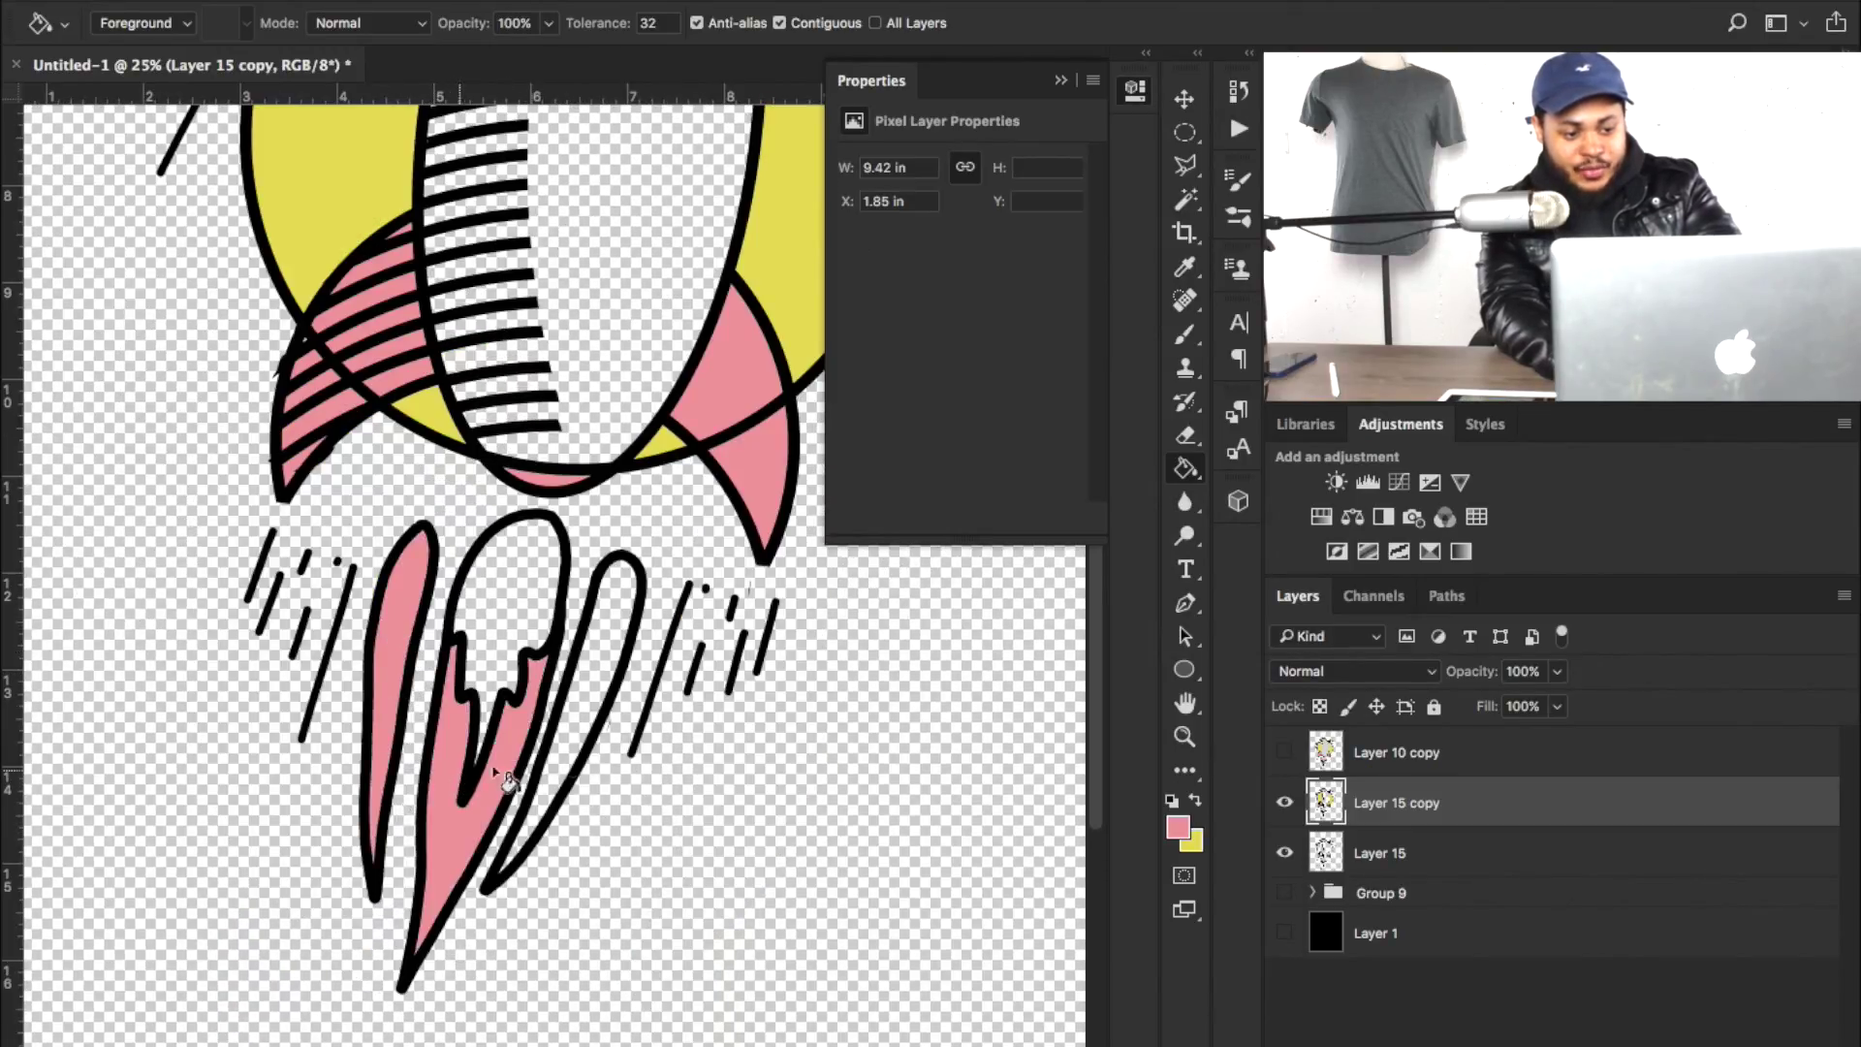
click(609, 644)
key(x)
click(548, 601)
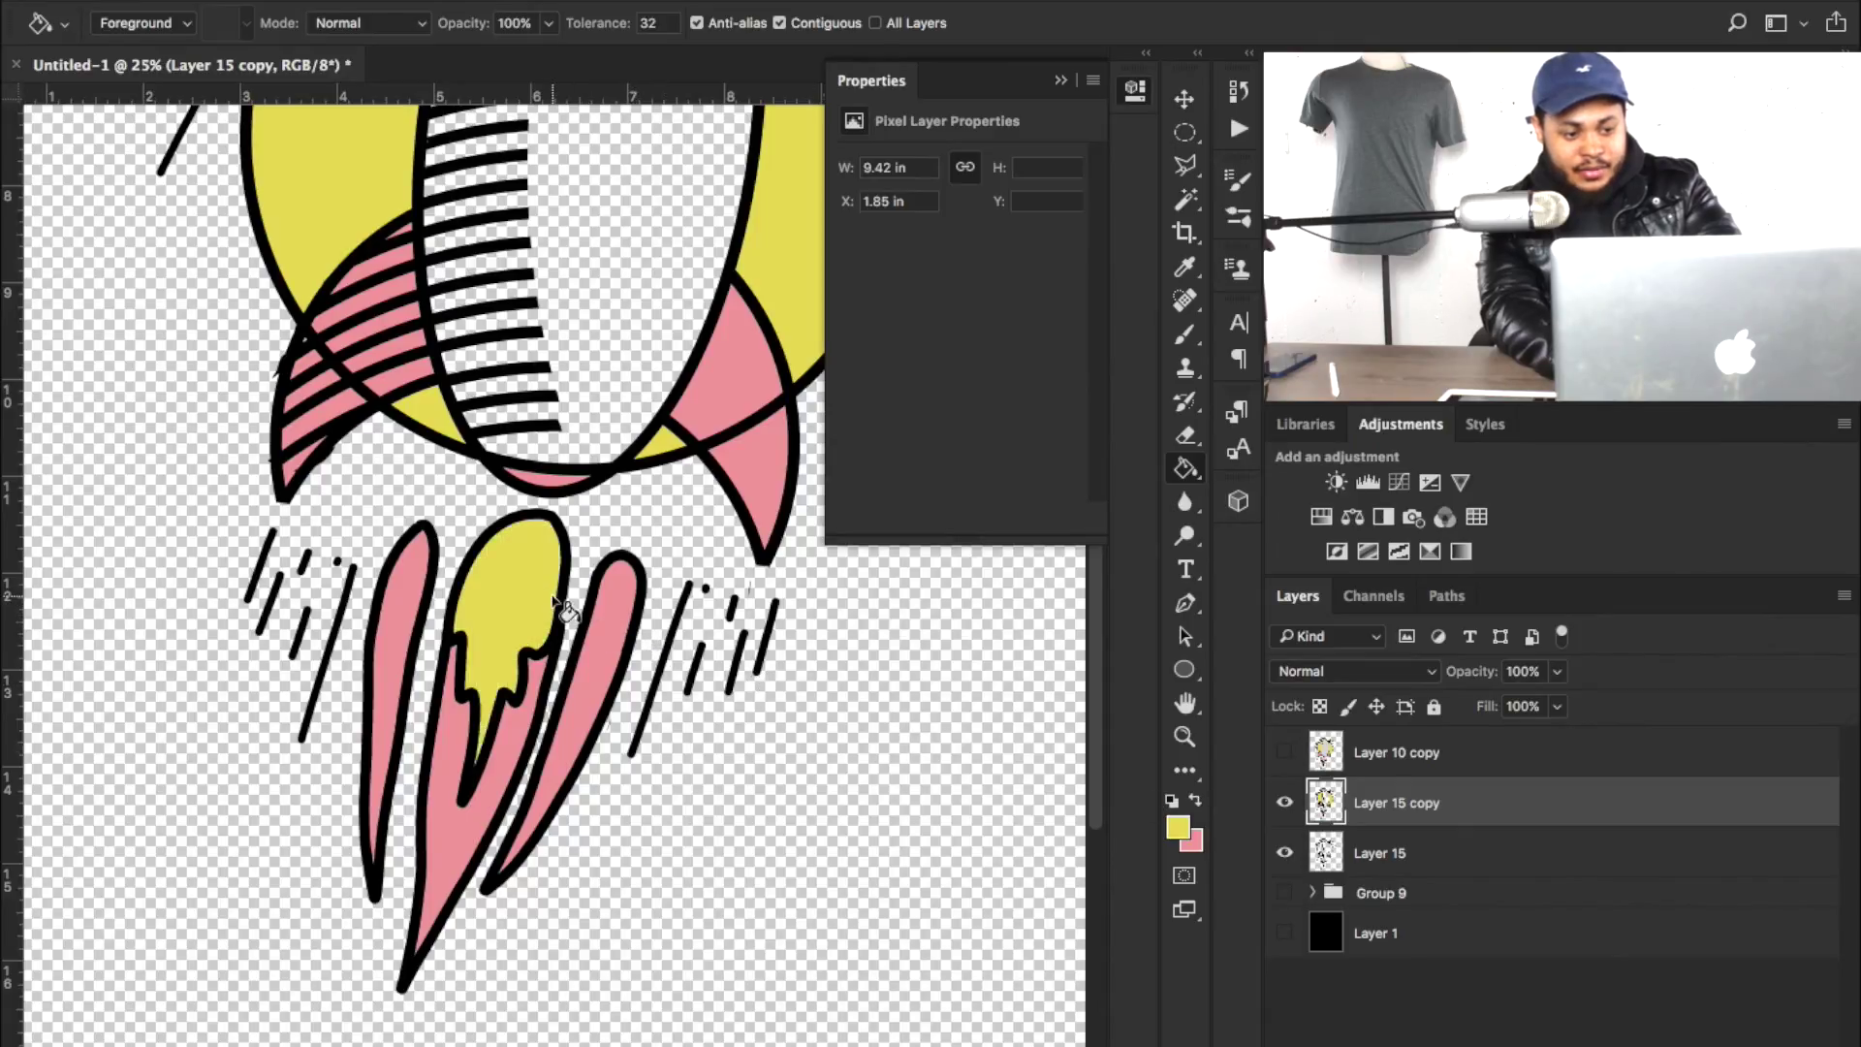
Set the foreground colour to light grey #c9c9c9 and fill the rocket body with it
scroll(581, 621, up, 7)
click(1183, 827)
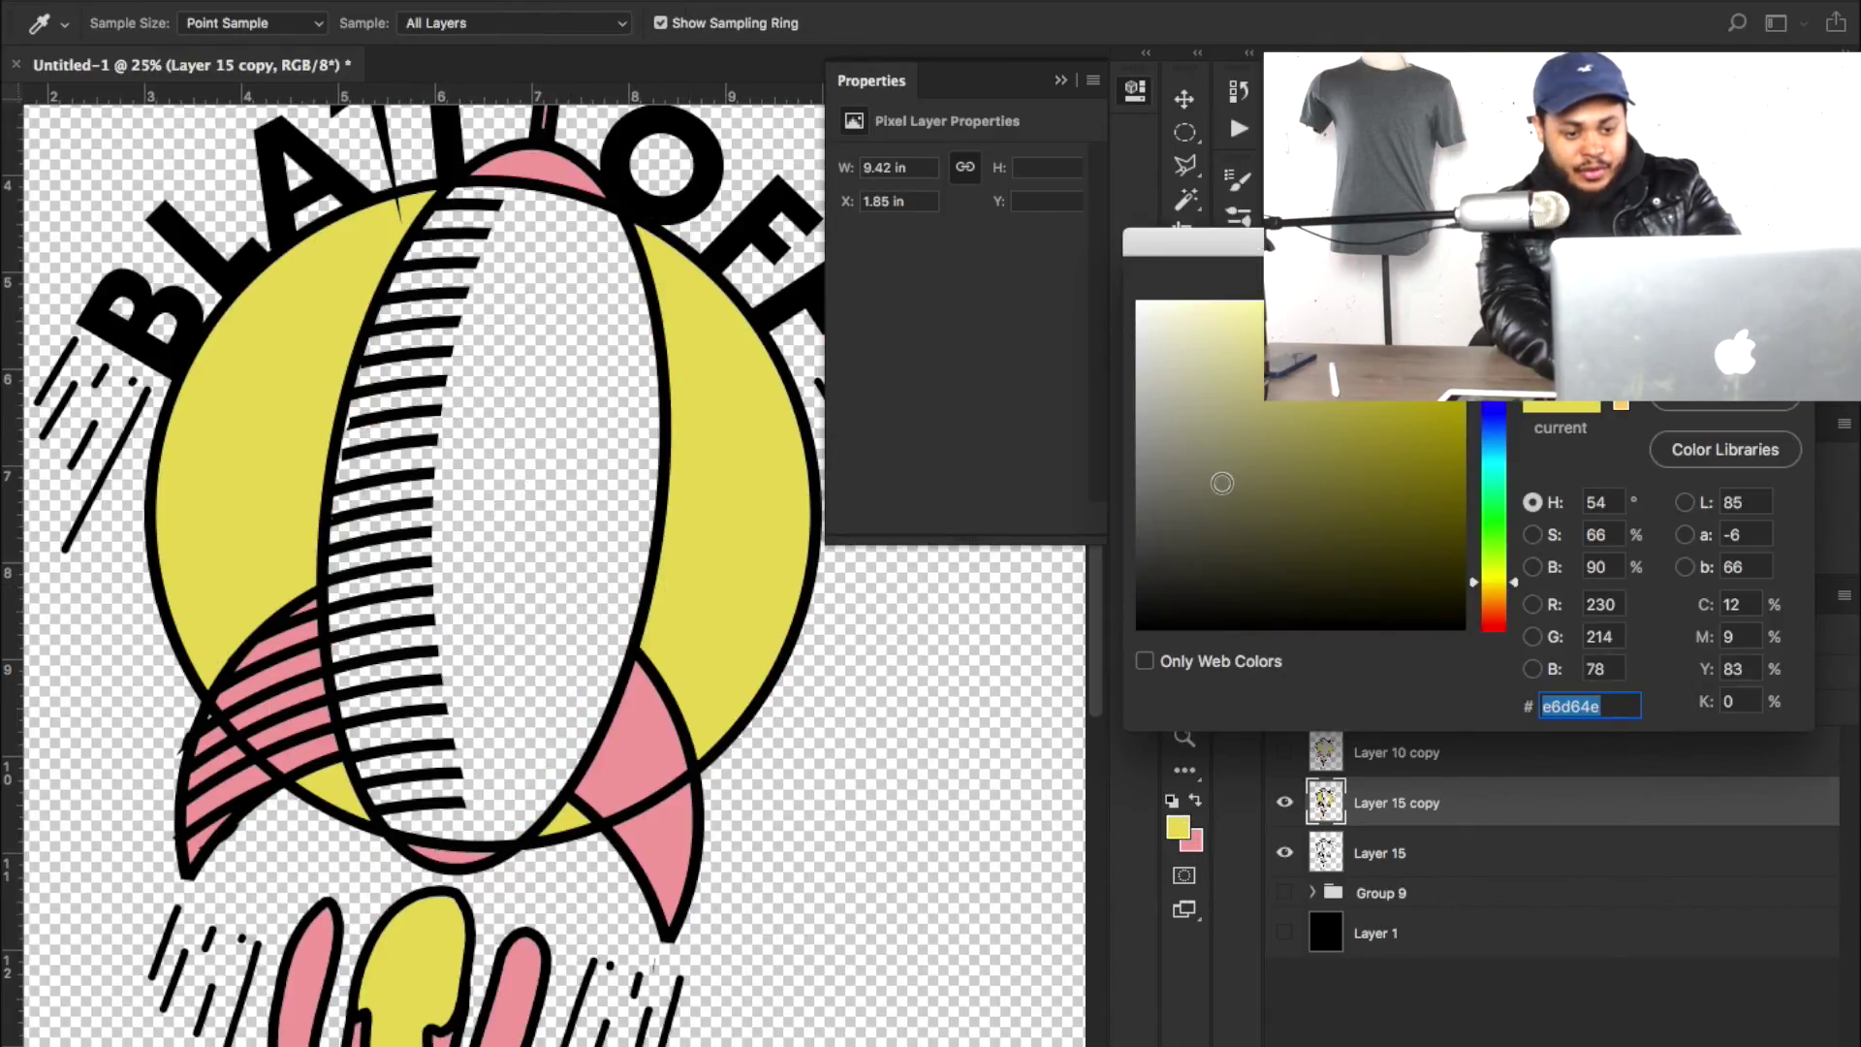
drag(1222, 483, 1115, 357)
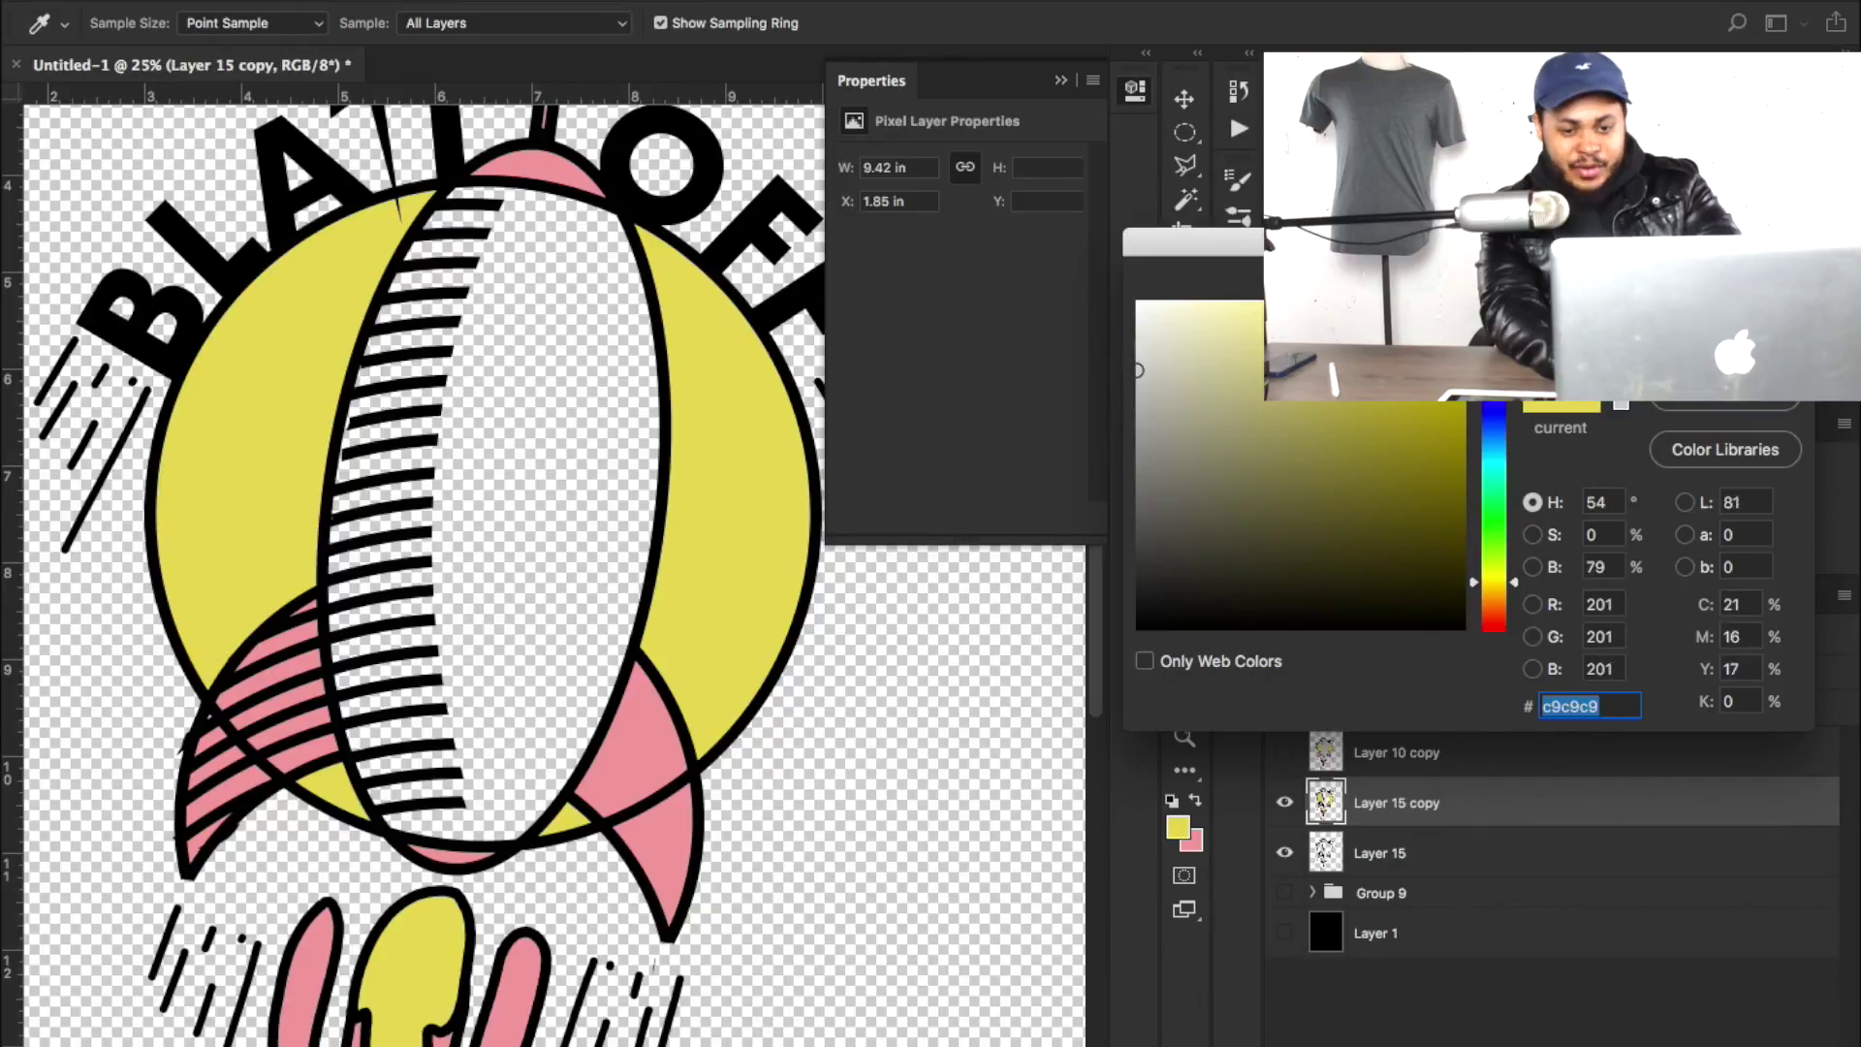
key(Return)
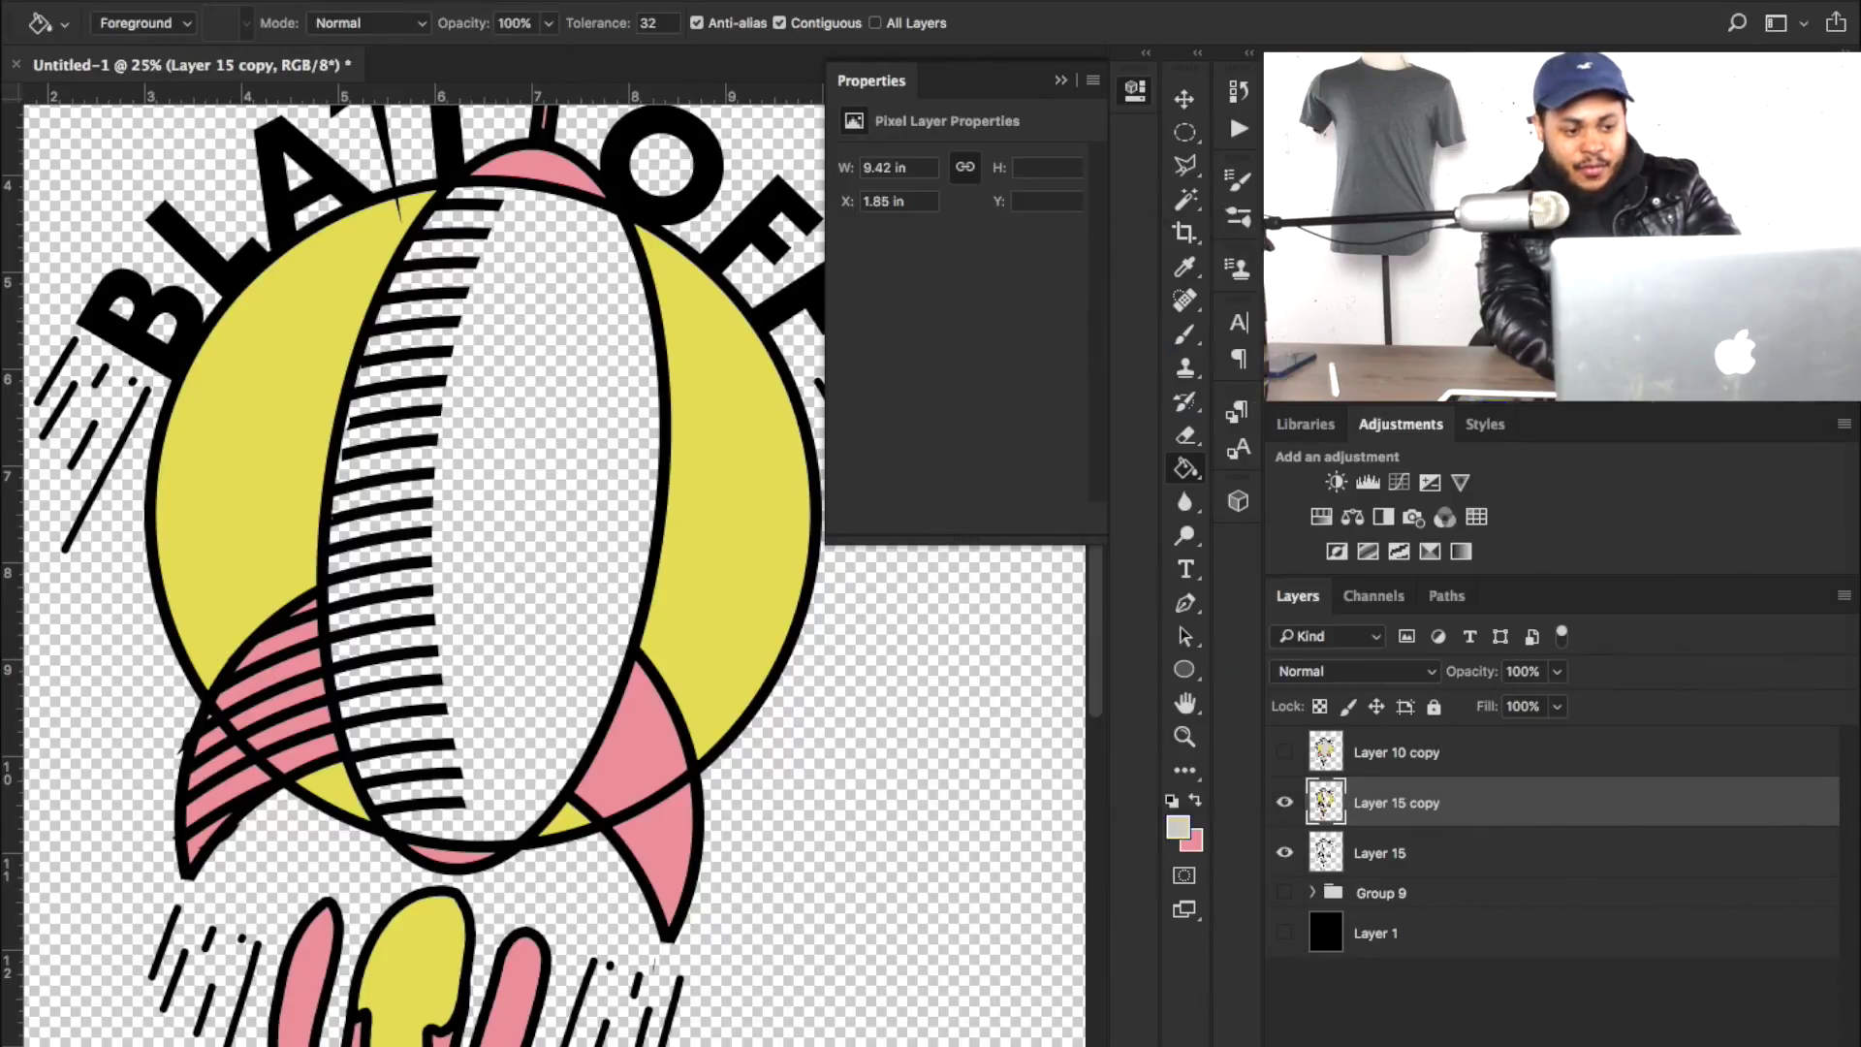
click(541, 429)
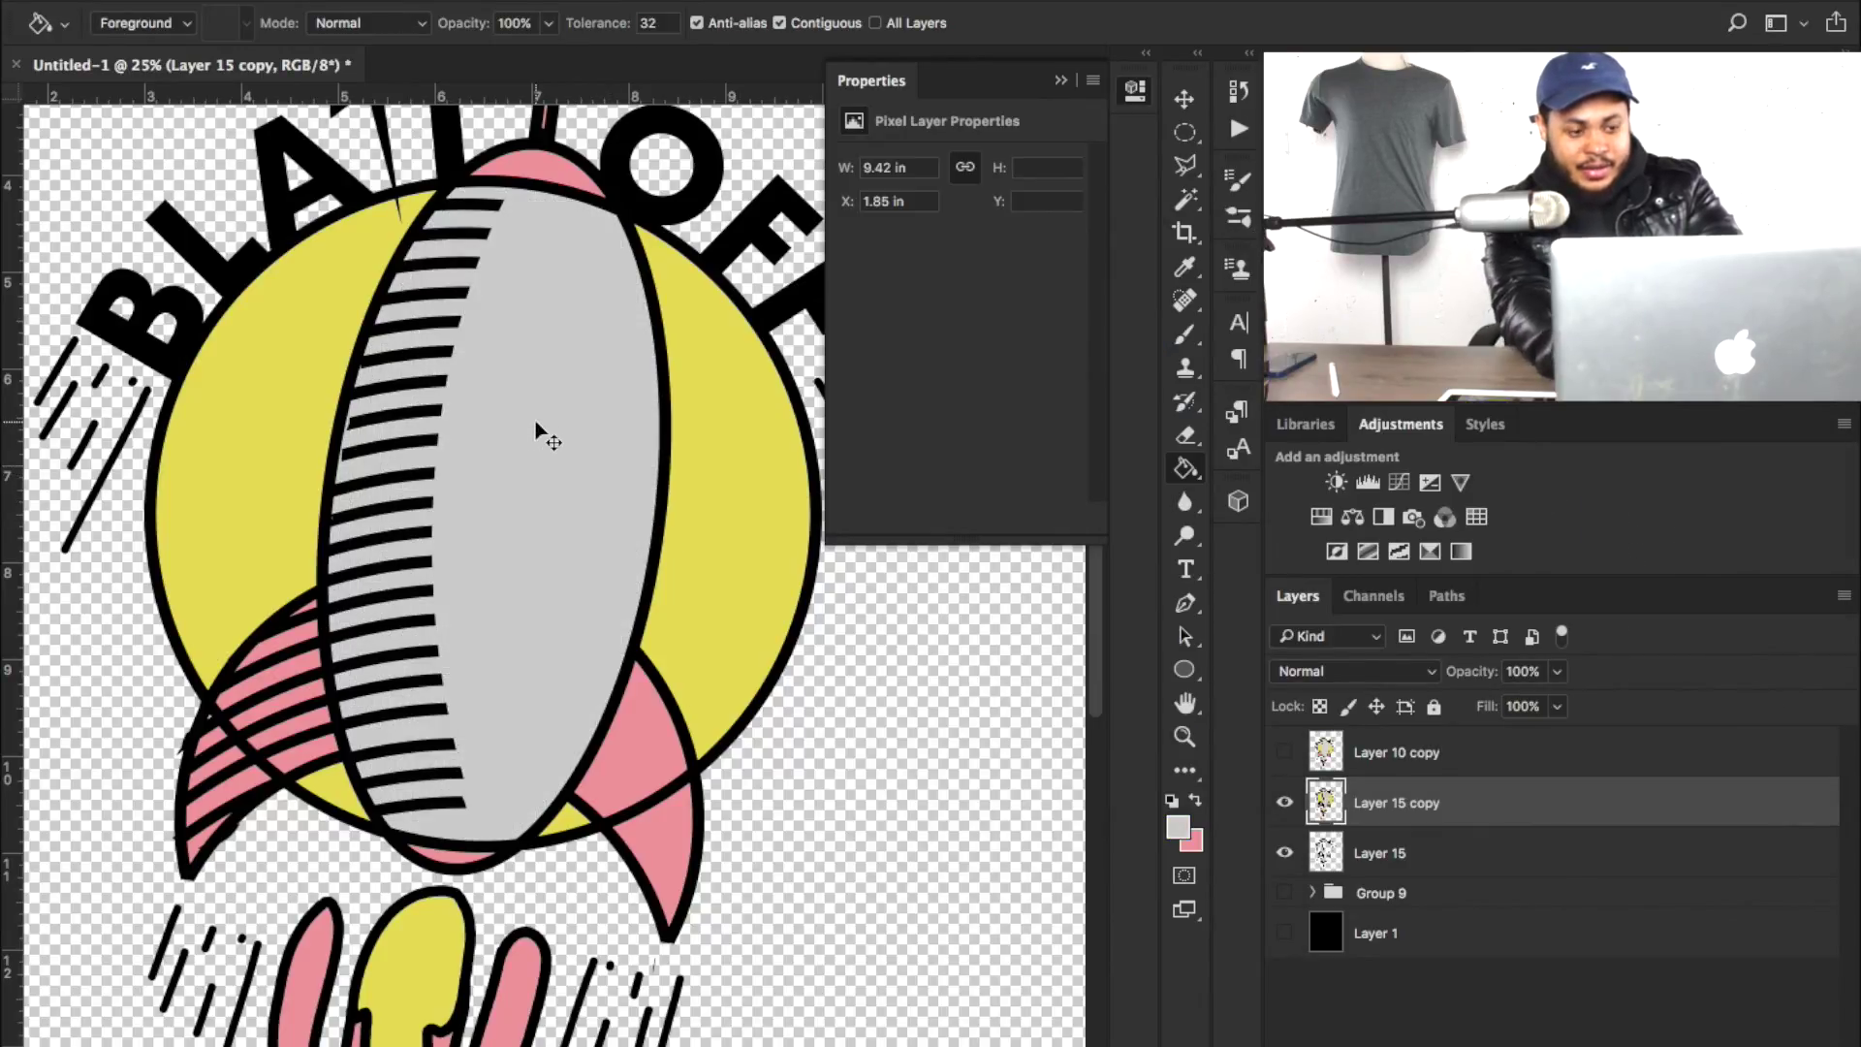
Add an empty layer above Layer 15 copy for touch-ups
key(super+plus)
key(super+plus)
key(super+shift+alt+n)
Paint over the circle's outline where it crosses the left fin, using a pink 45 px brush
click(1185, 334)
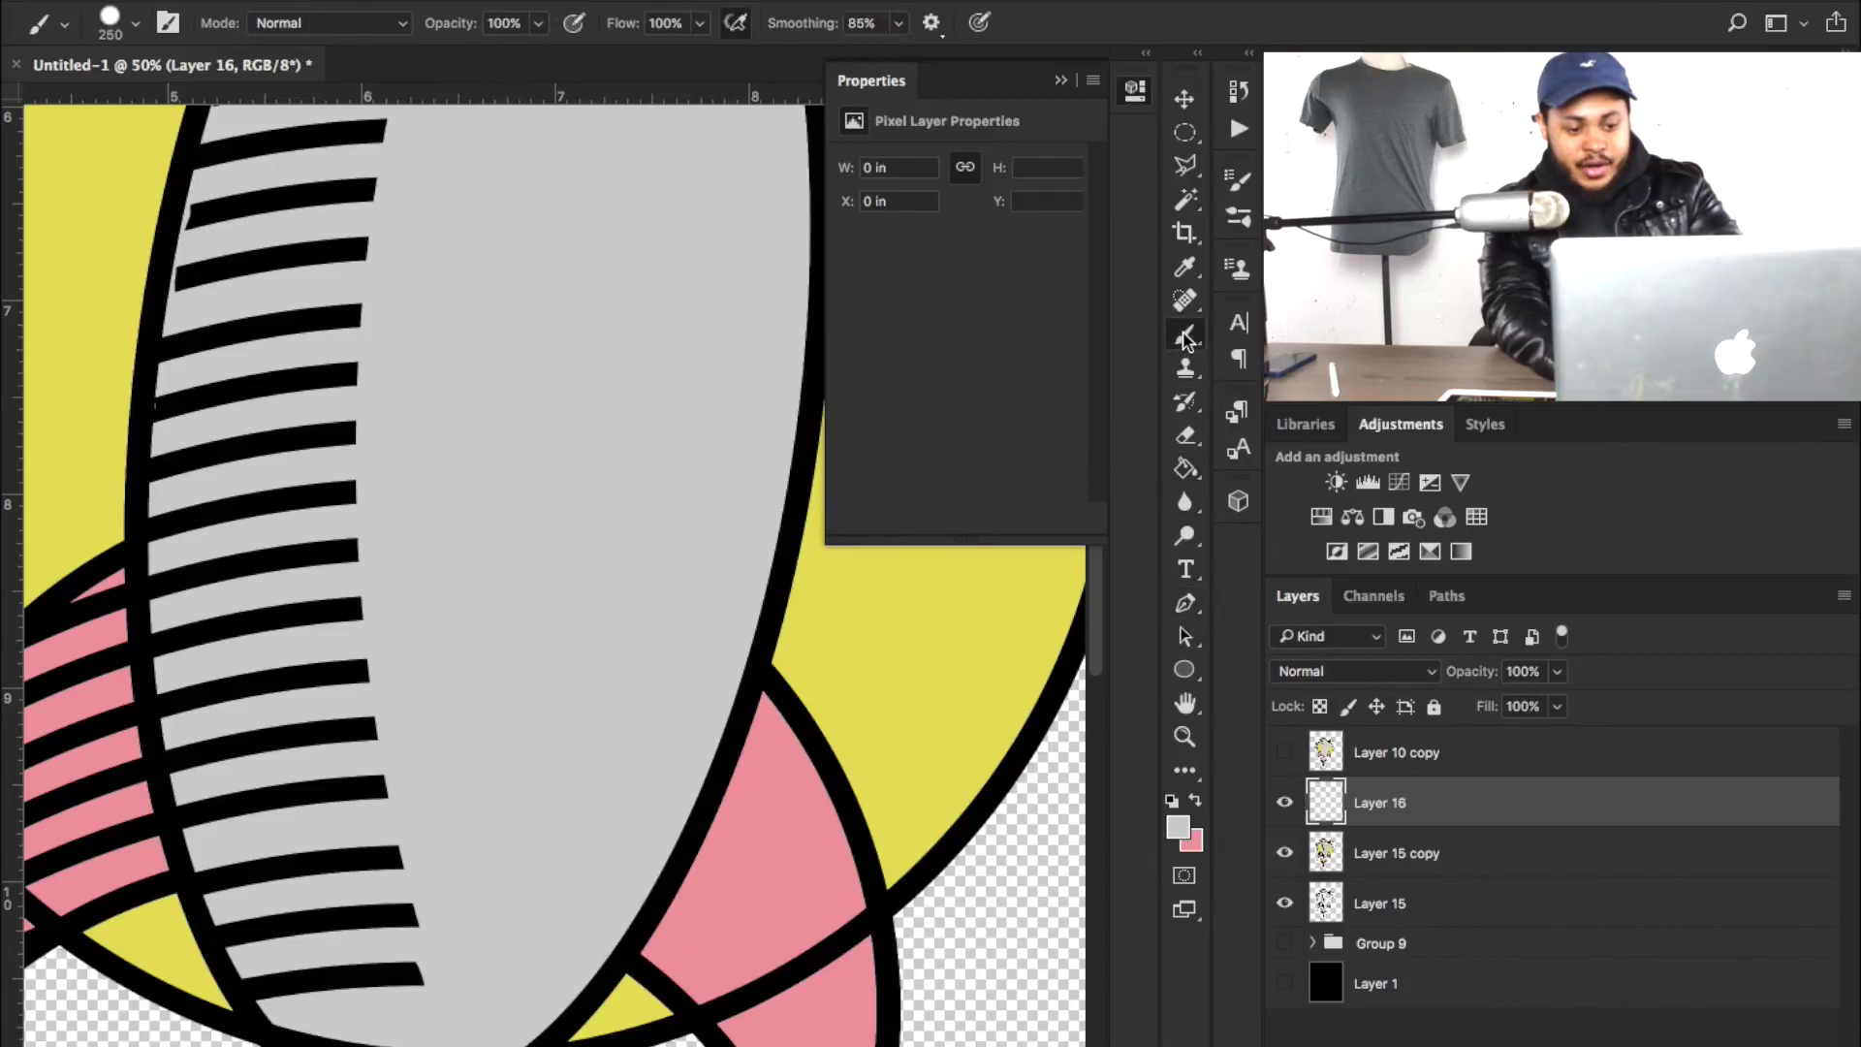
scroll(805, 780, down, 5)
scroll(640, 817, left, 4)
scroll(639, 817, down, 2)
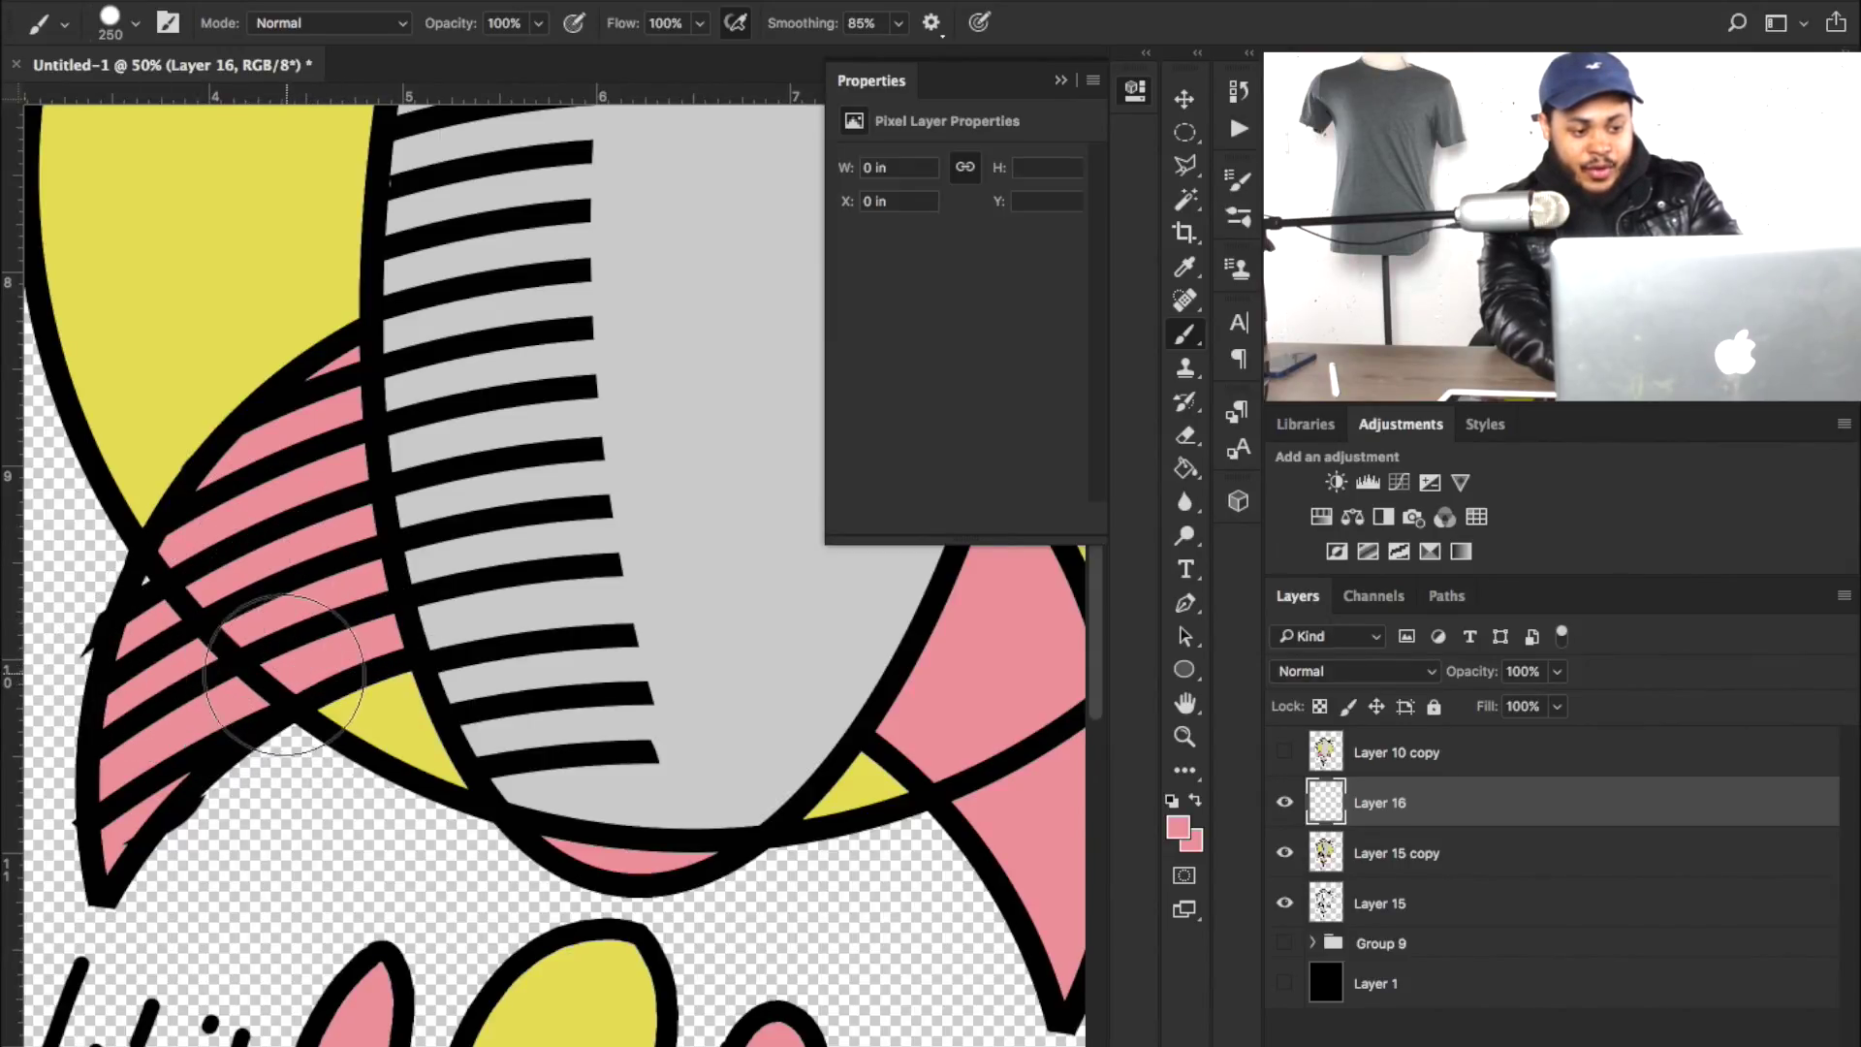
key(bracketleft)
key(bracketleft)
key(bracketleft)
key(bracketleft)
key(bracketleft)
key(bracketleft)
key(bracketleft)
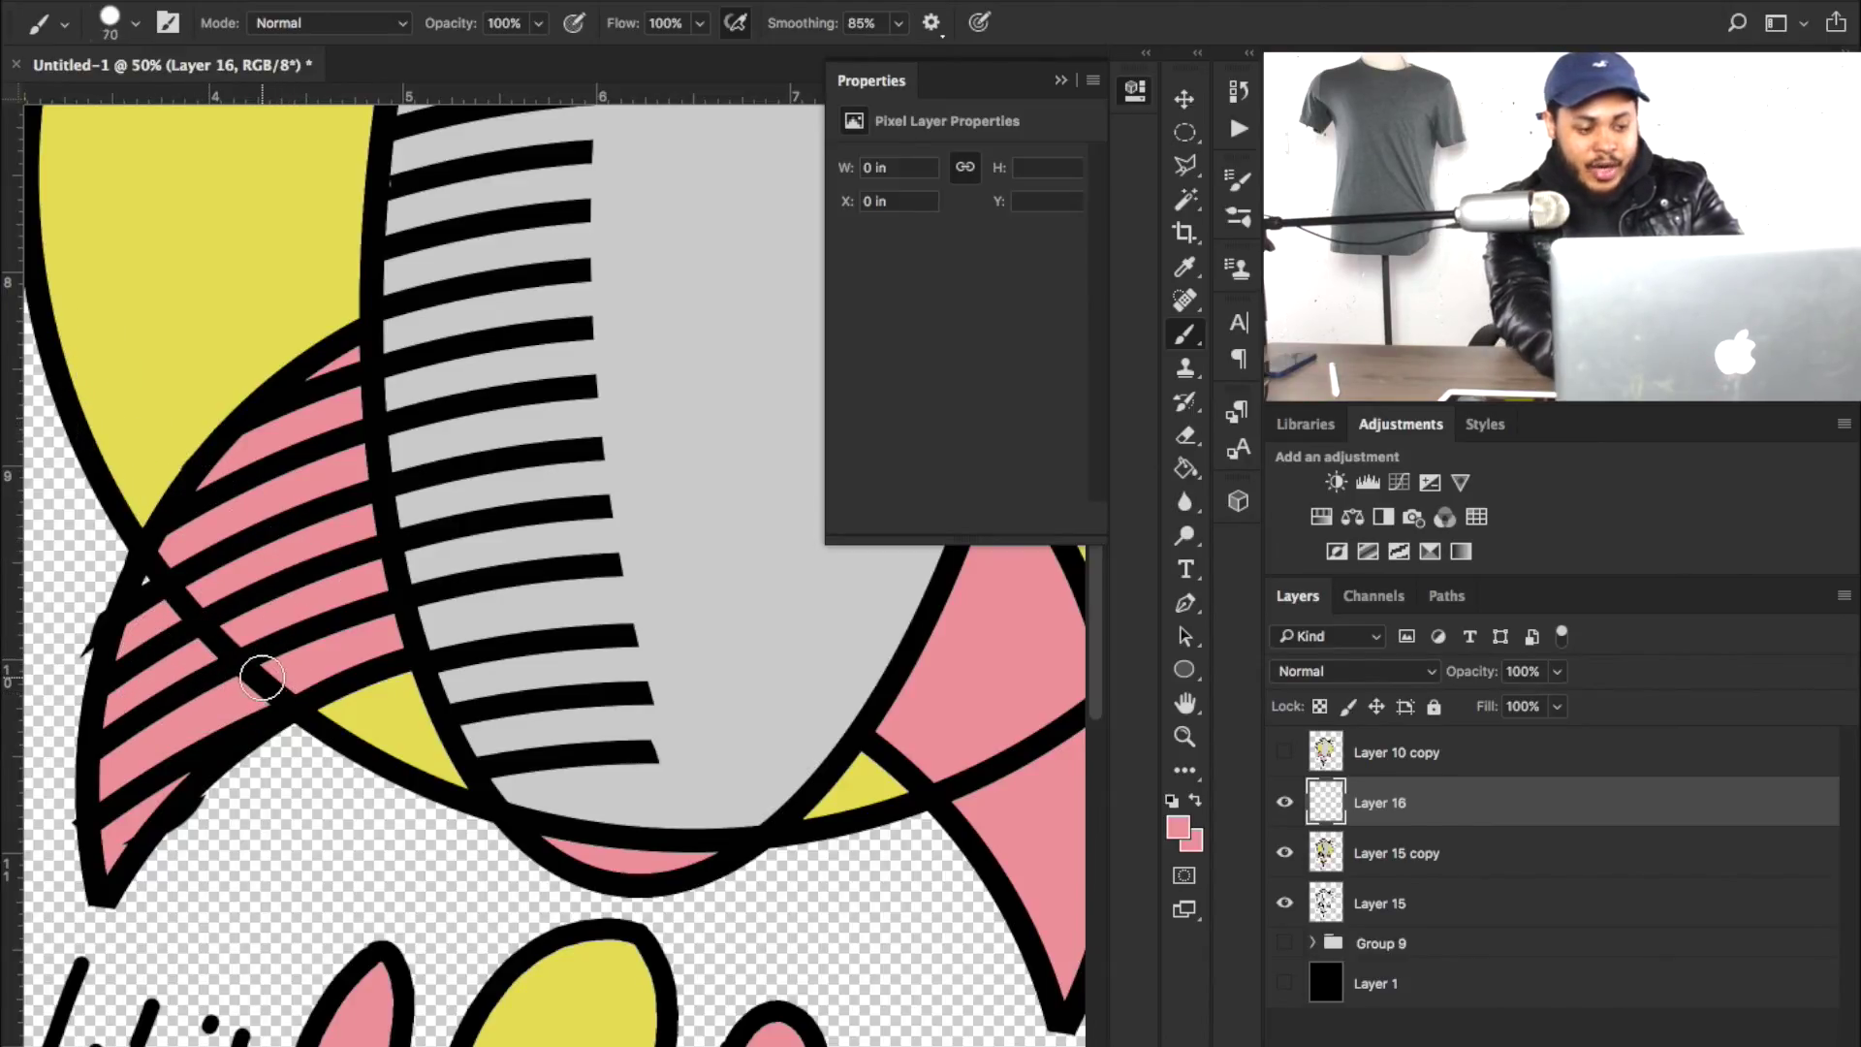
key(bracketleft)
key(bracketleft)
key(bracketleft)
key(bracketleft)
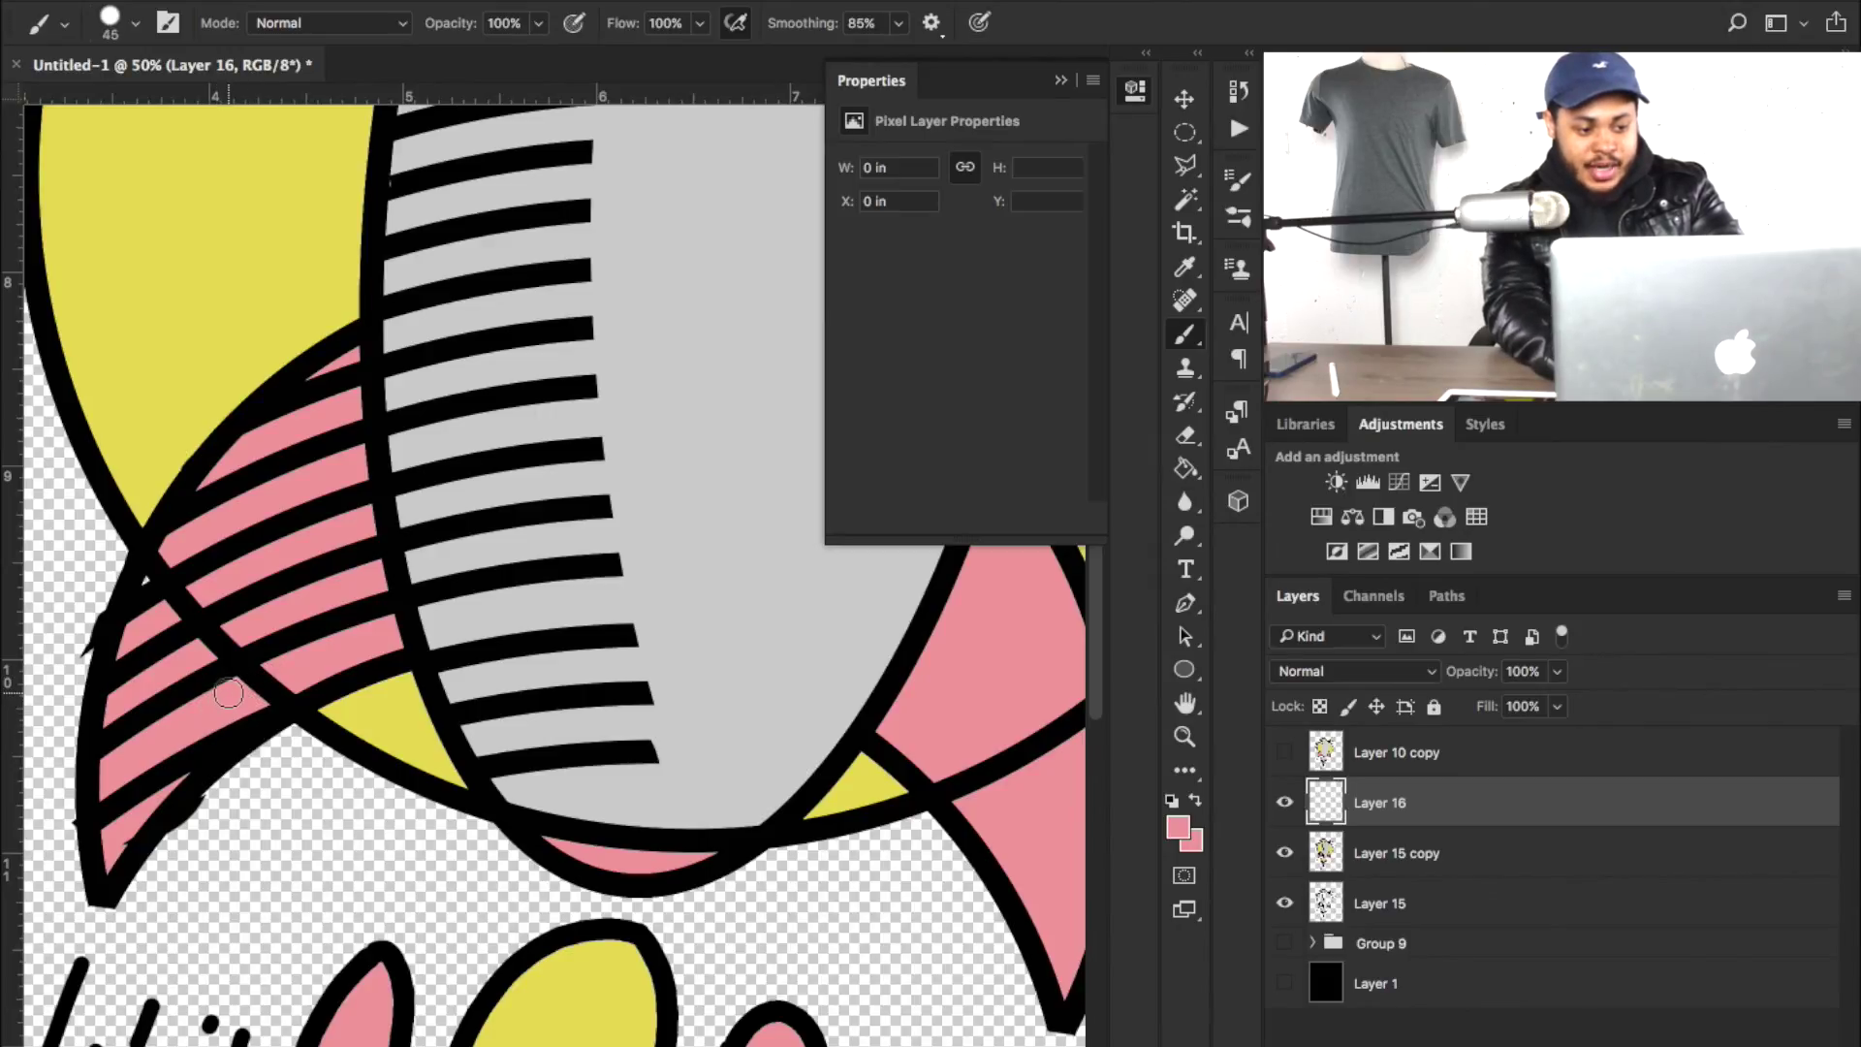
drag(239, 690, 269, 685)
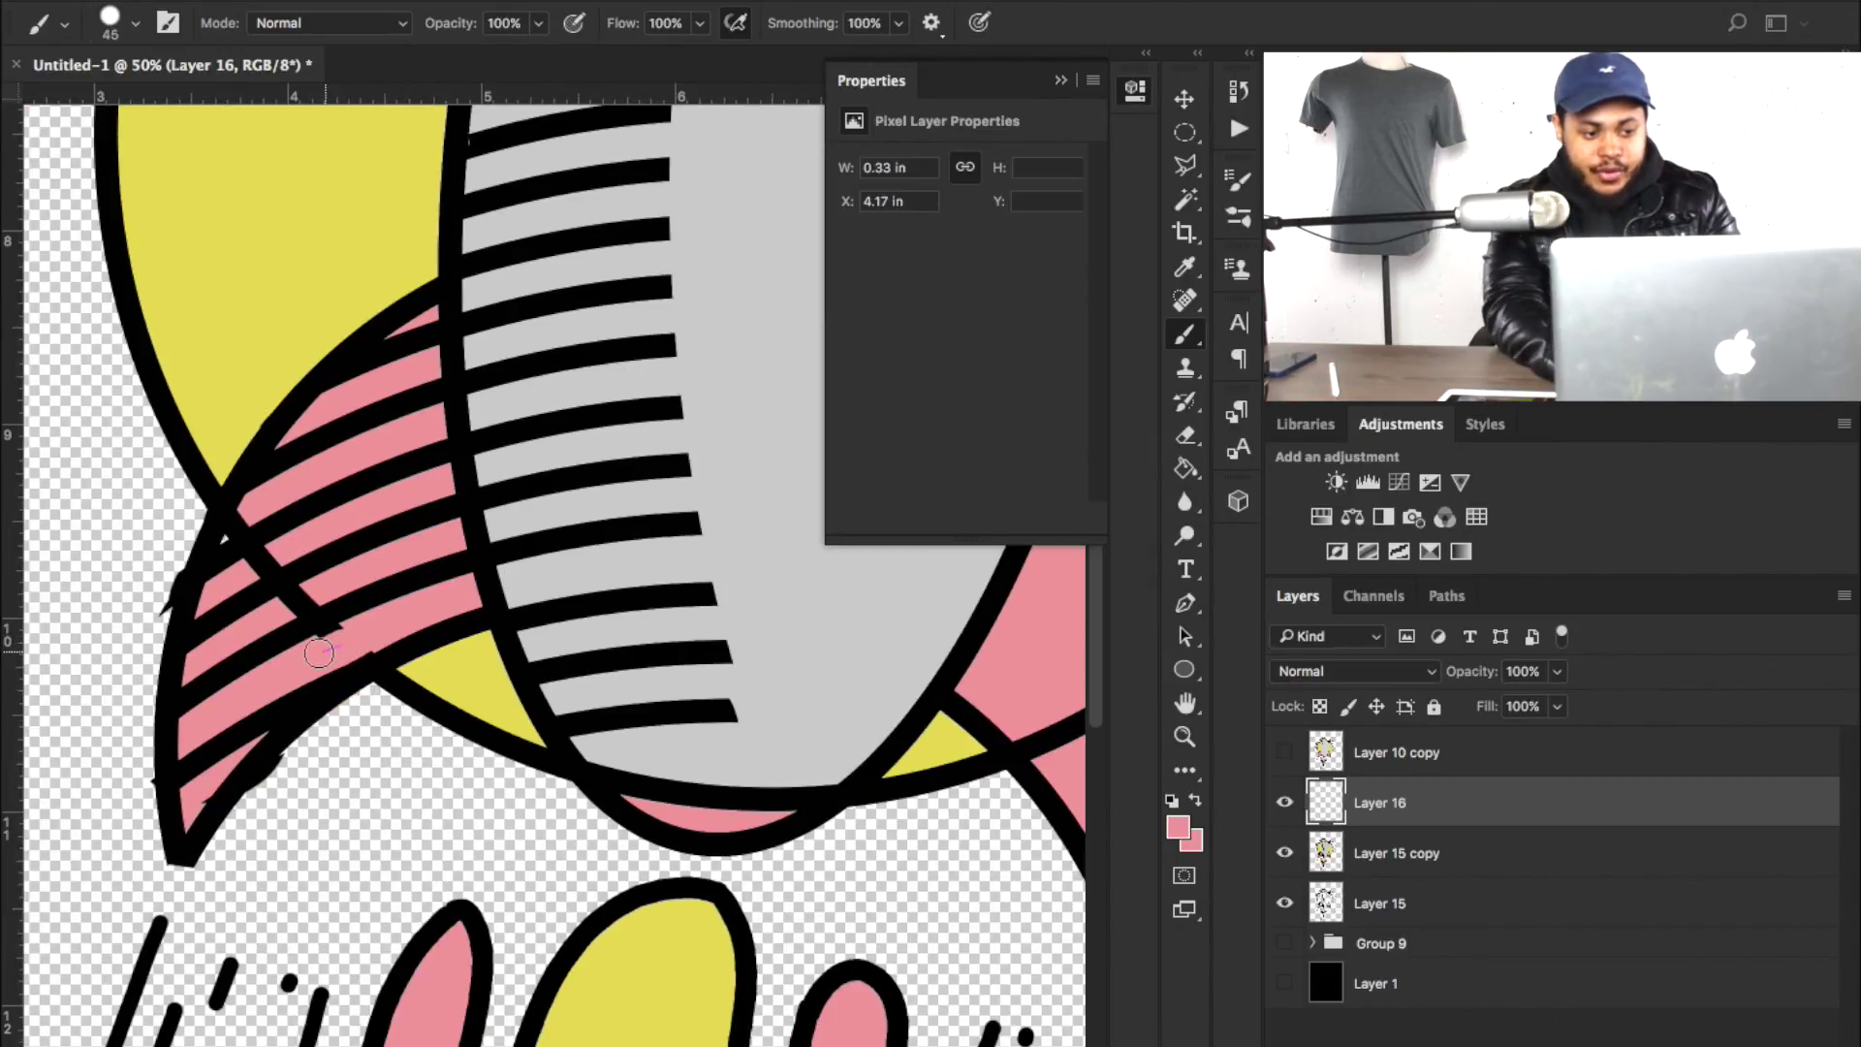